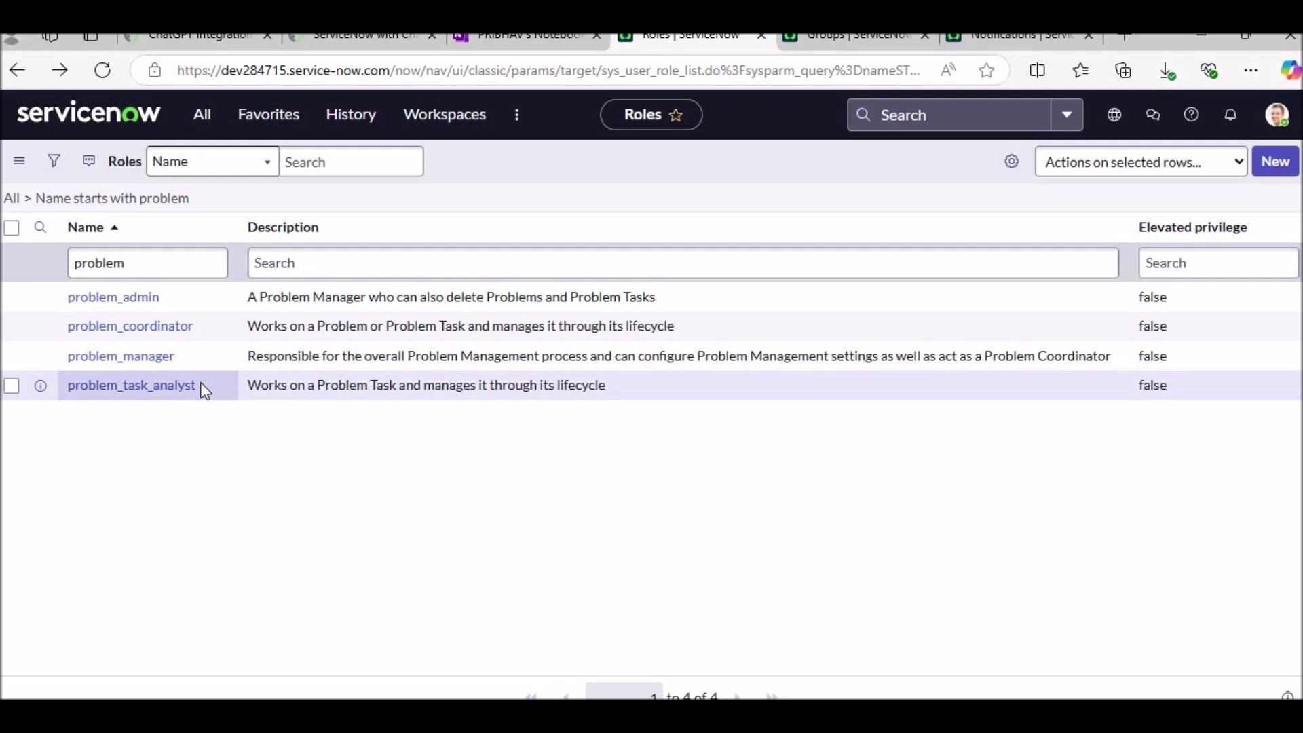
View the list of groups whose names contain problem
{"action": "left_click", "coordinate": [855, 38]}
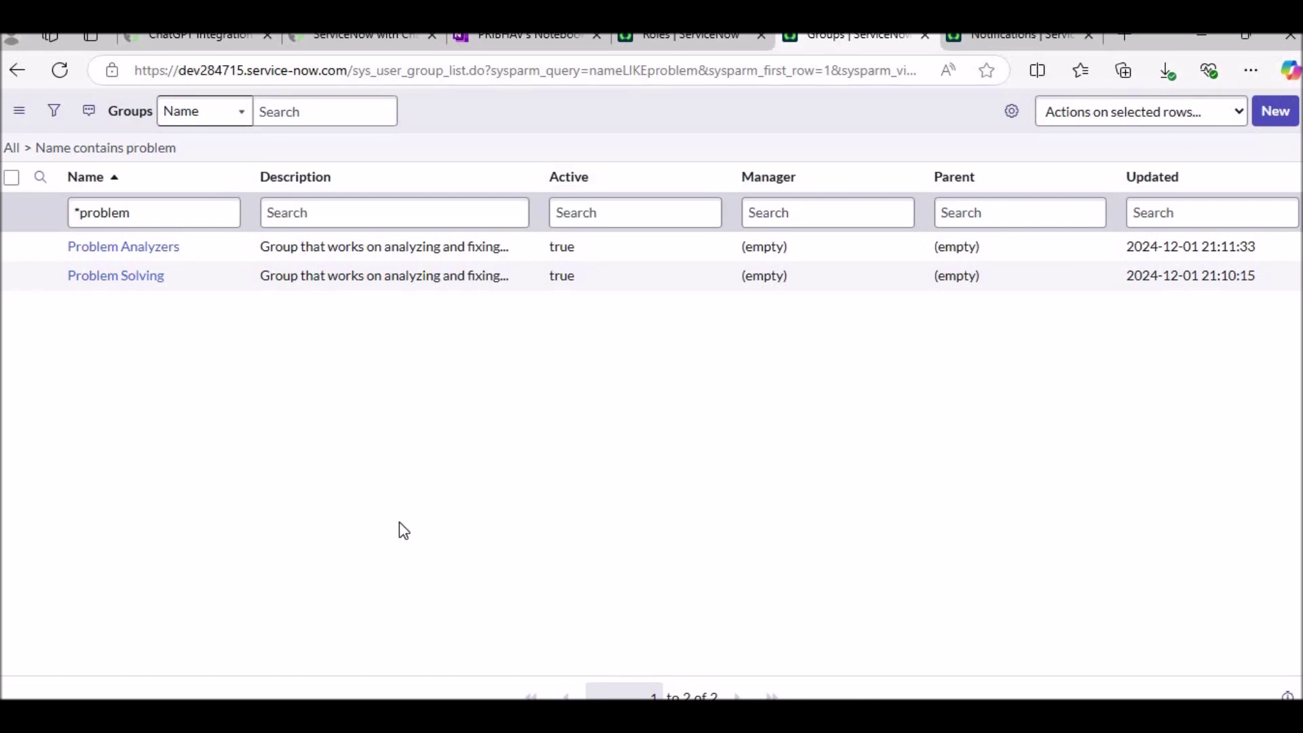
{"action": "left_click", "coordinate": [676, 41]}
Find the Problem modules in the navigator, open the Problem Overview dashboard and look through its reports
{"action": "left_click", "coordinate": [201, 119]}
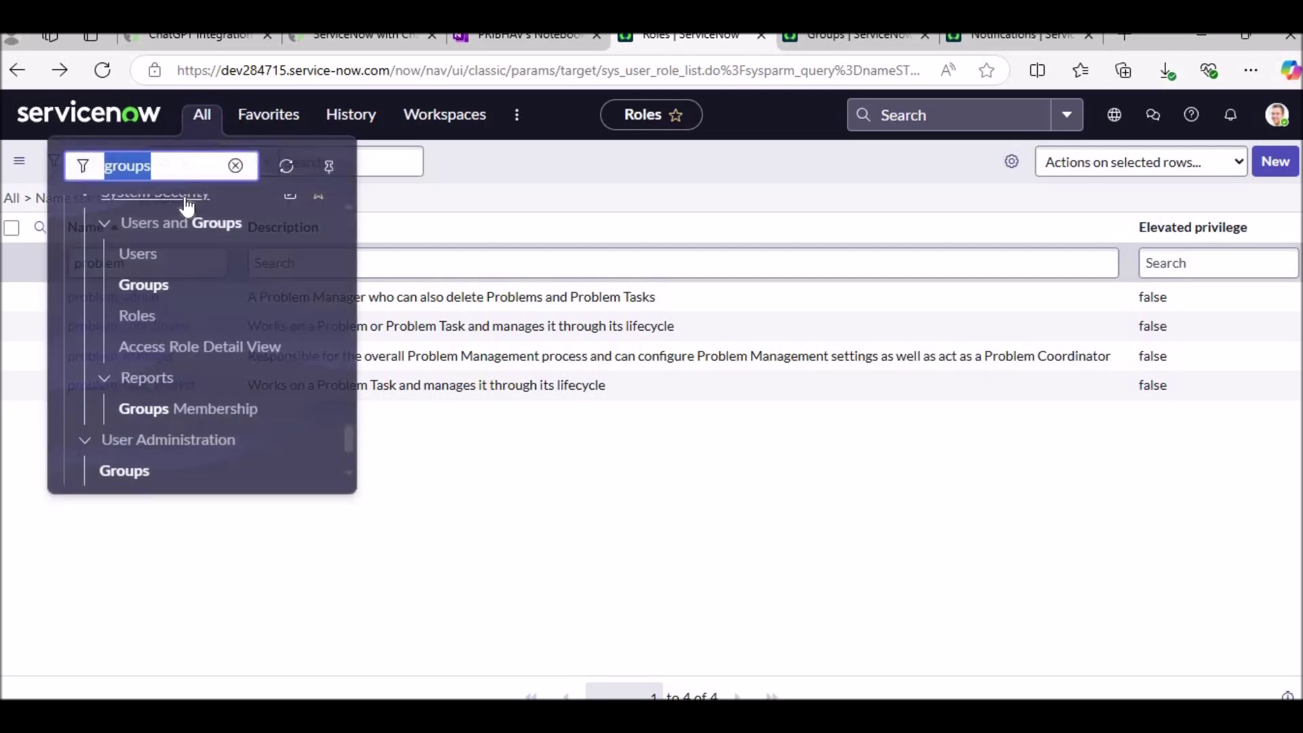
{"action": "type", "text": "problem"}
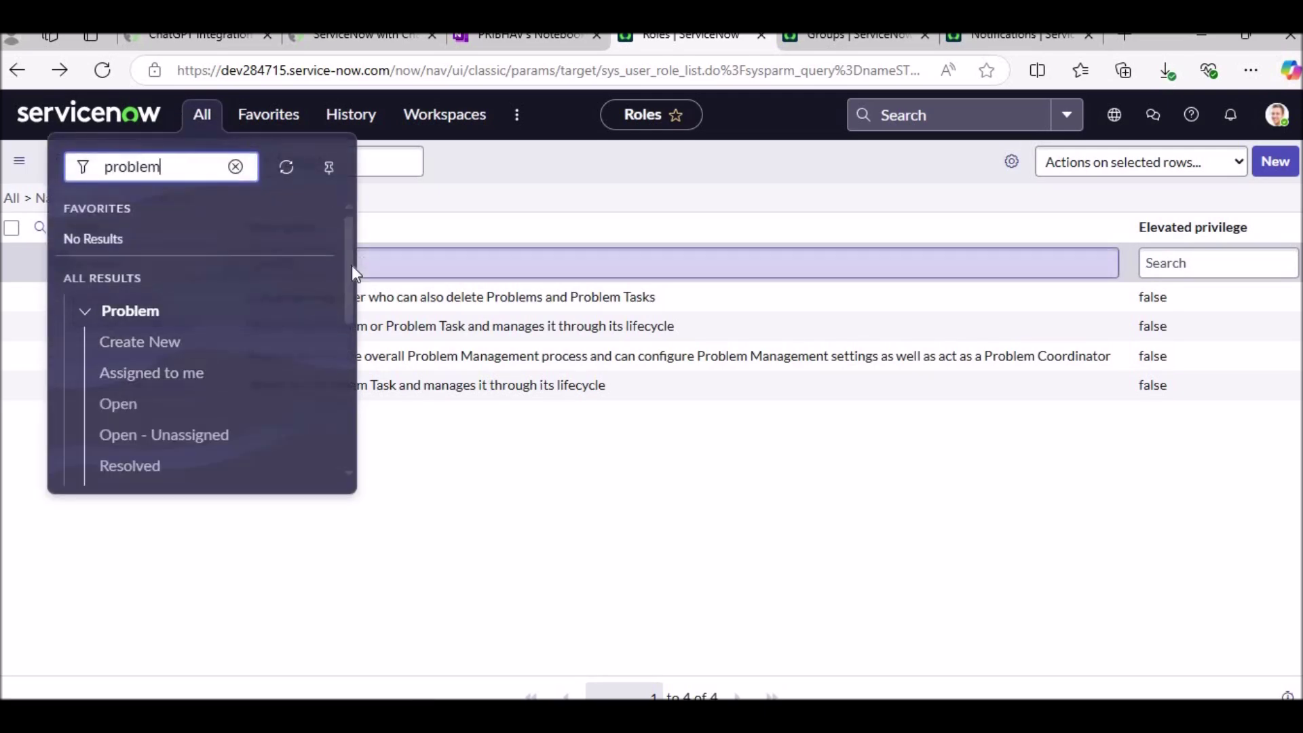
{"action": "left_click_drag", "start_coordinate": [349, 269], "coordinate": [345, 296]}
{"action": "scroll", "coordinate": [344, 297], "scroll_direction": "down", "scroll_amount": 1}
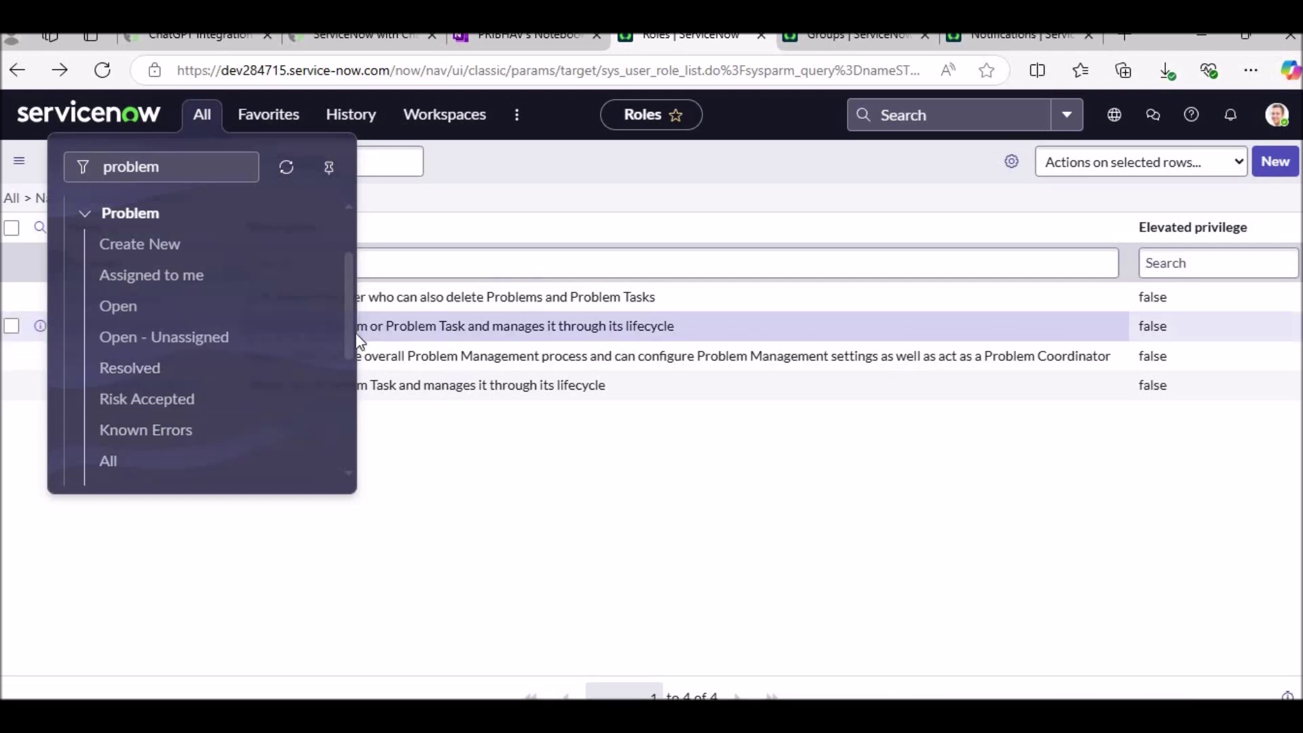
{"action": "scroll", "coordinate": [344, 367], "scroll_direction": "down", "scroll_amount": 3}
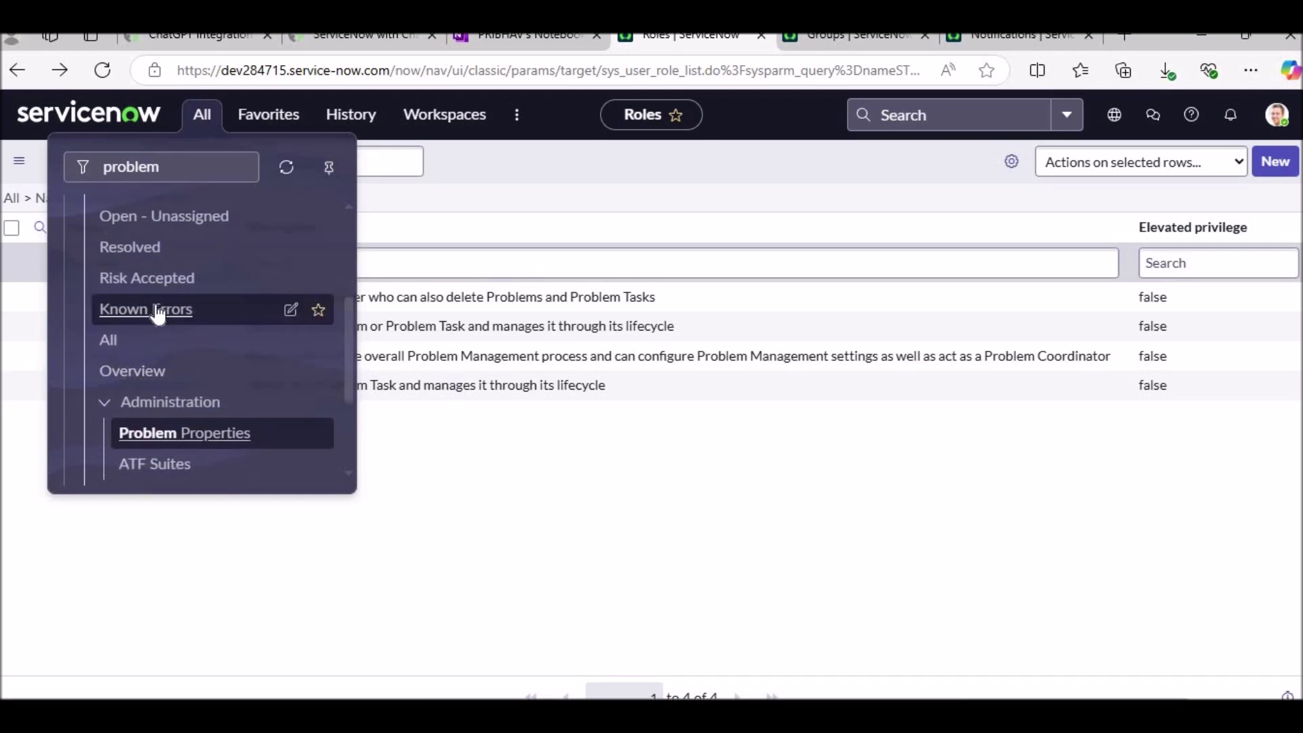
{"action": "left_click", "coordinate": [126, 370]}
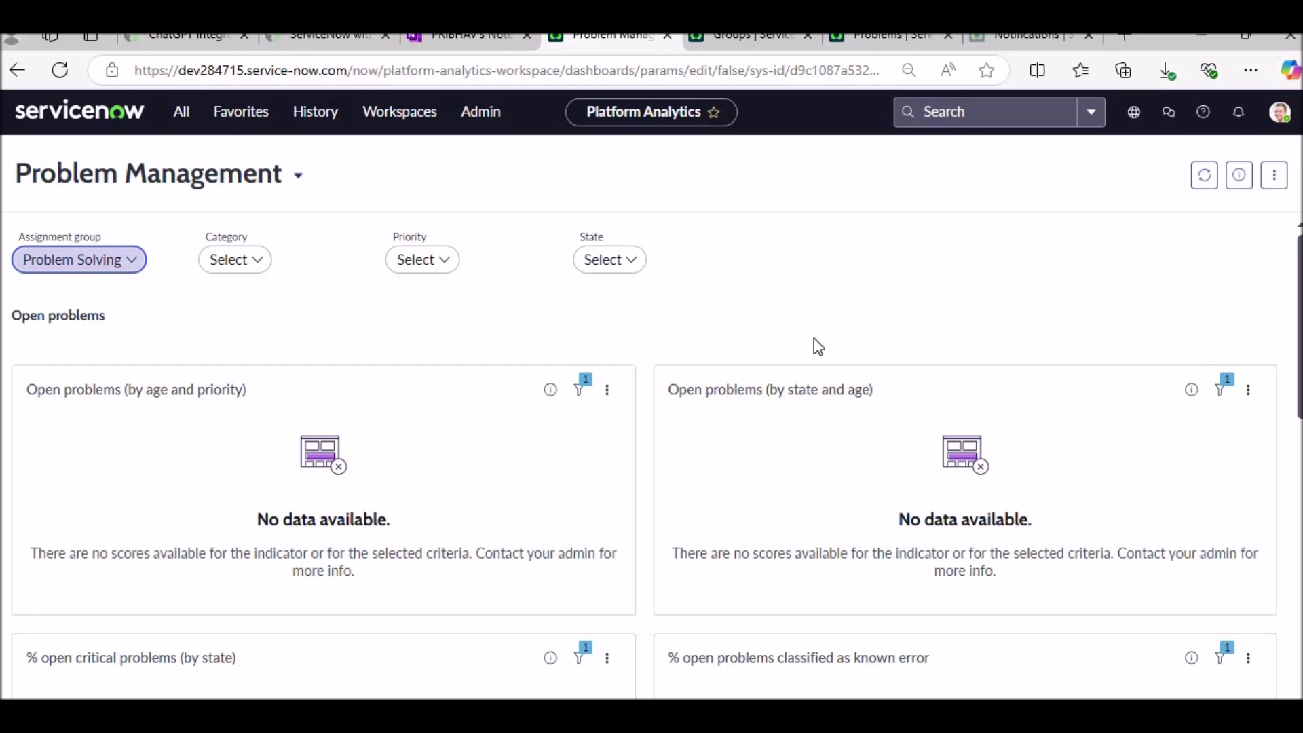
{"action": "scroll", "coordinate": [813, 342], "scroll_direction": "down", "scroll_amount": 8}
{"action": "scroll", "coordinate": [804, 411], "scroll_direction": "down", "scroll_amount": 3}
{"action": "scroll", "coordinate": [797, 410], "scroll_direction": "up", "scroll_amount": 11}
Open the Problem Properties page under the Problem application's Administration section
{"action": "left_click", "coordinate": [181, 120]}
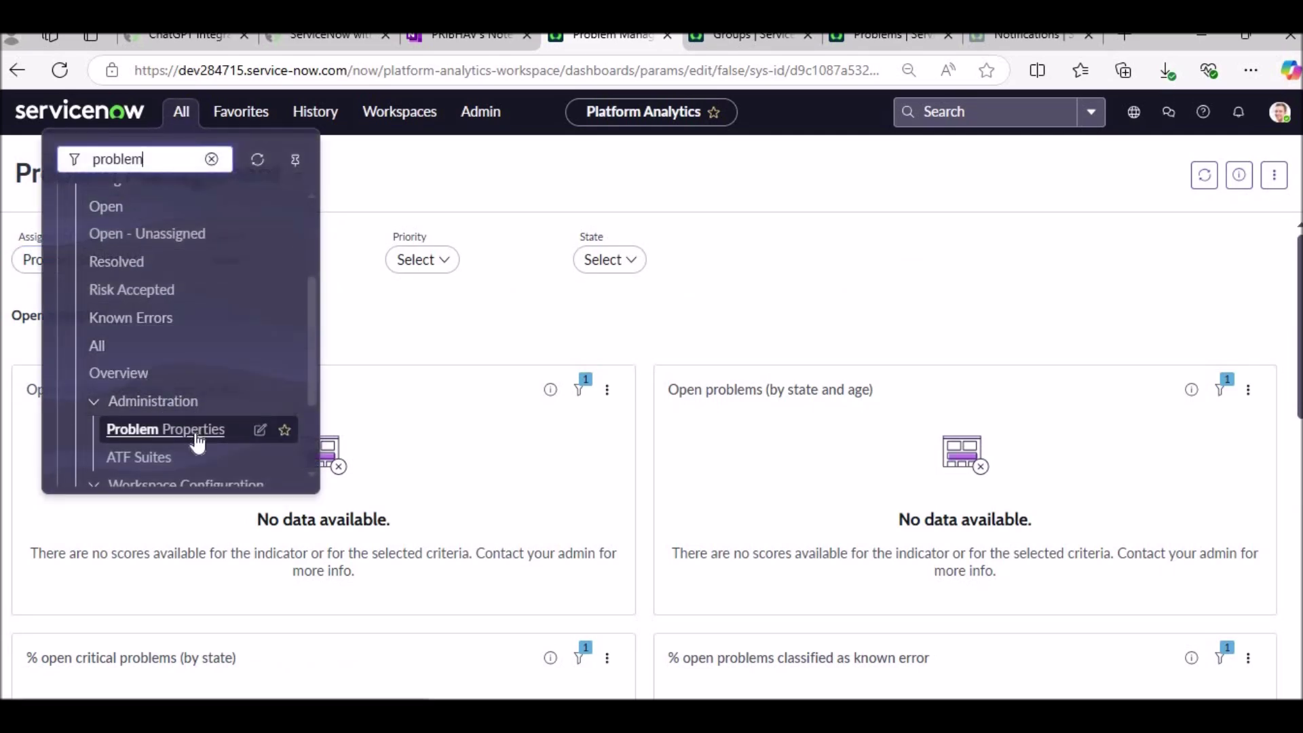
{"action": "scroll", "coordinate": [152, 441], "scroll_direction": "down", "scroll_amount": 2}
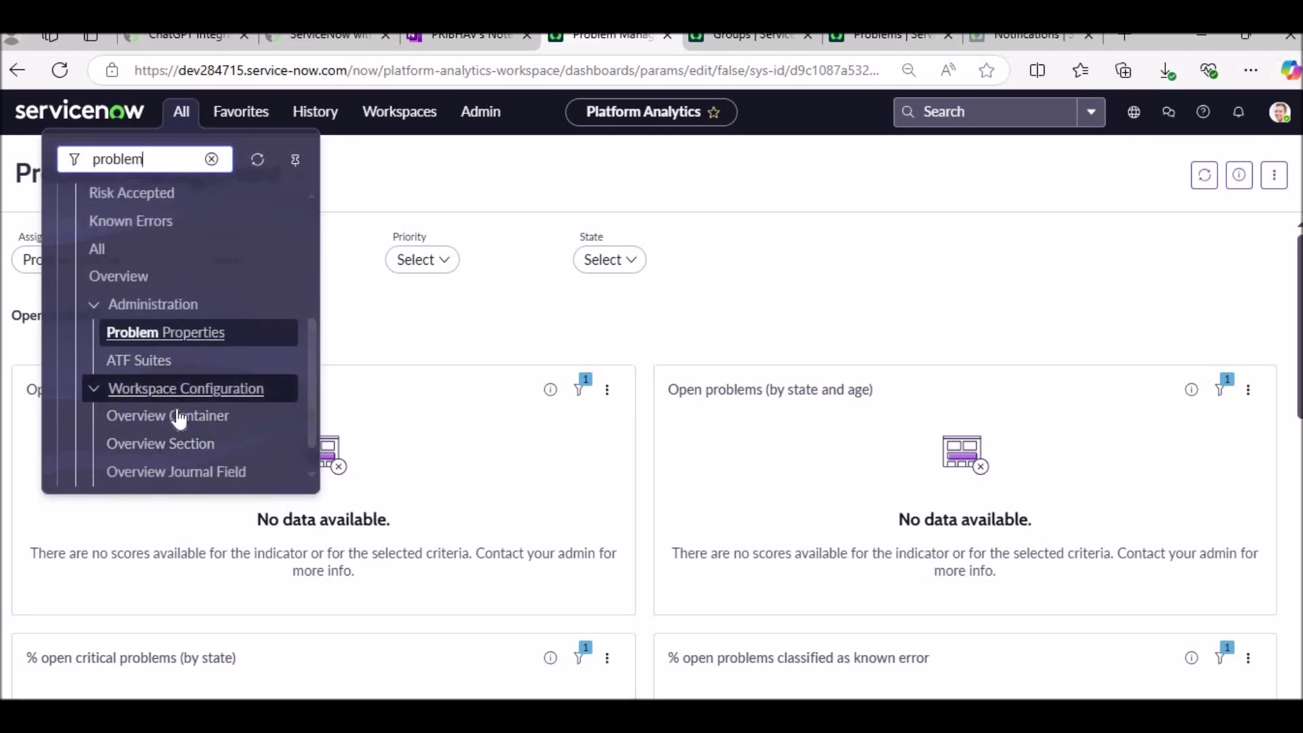
{"action": "scroll", "coordinate": [179, 419], "scroll_direction": "down", "scroll_amount": 1}
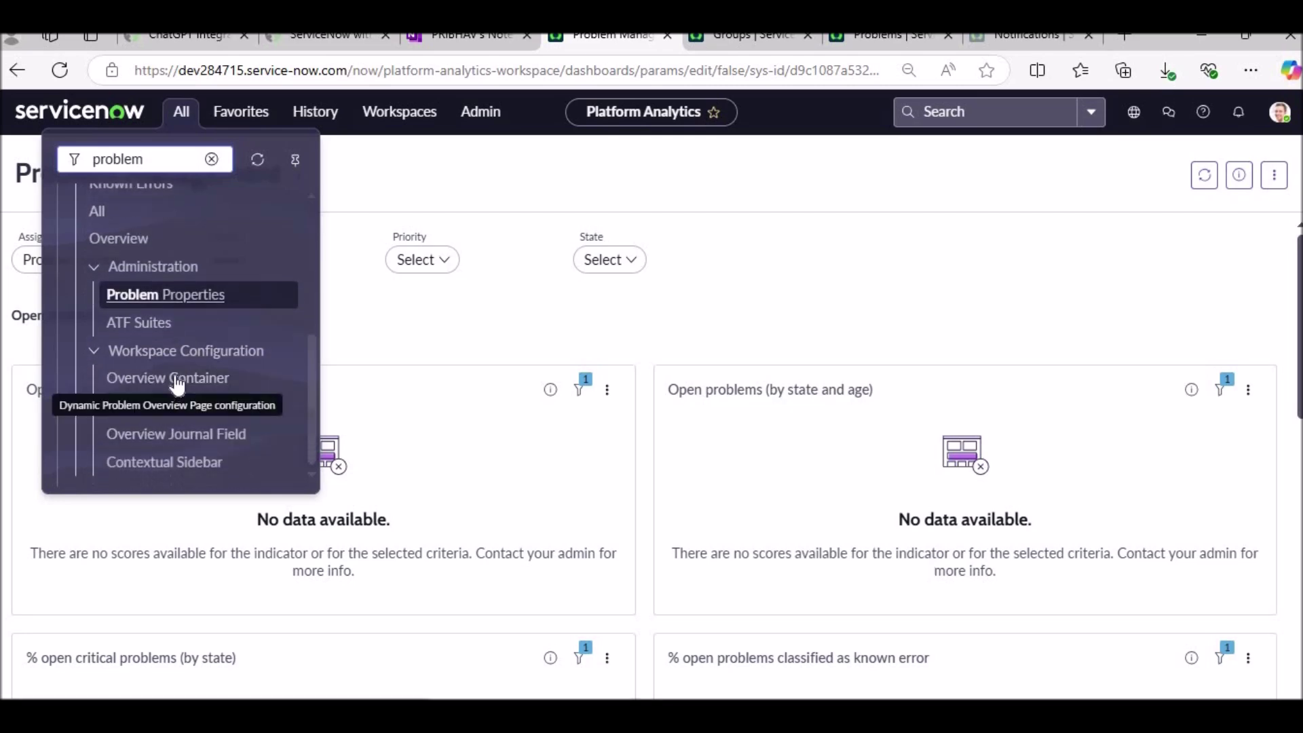
{"action": "left_click", "coordinate": [195, 305]}
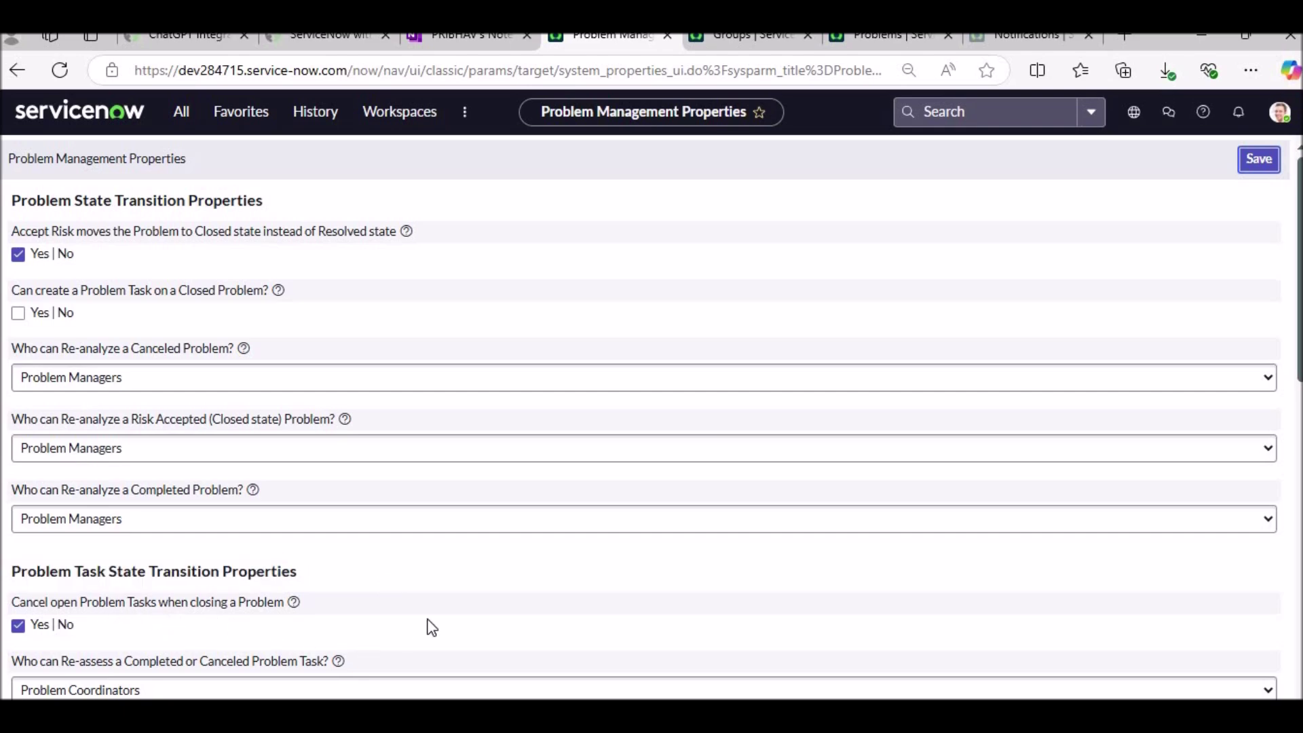
Examine the Problem Management Properties covering state transitions, problem tasks, related lists, knowledge, and problem creation from incidents and interactions
{"action": "scroll", "coordinate": [431, 628], "scroll_direction": "down", "scroll_amount": 3}
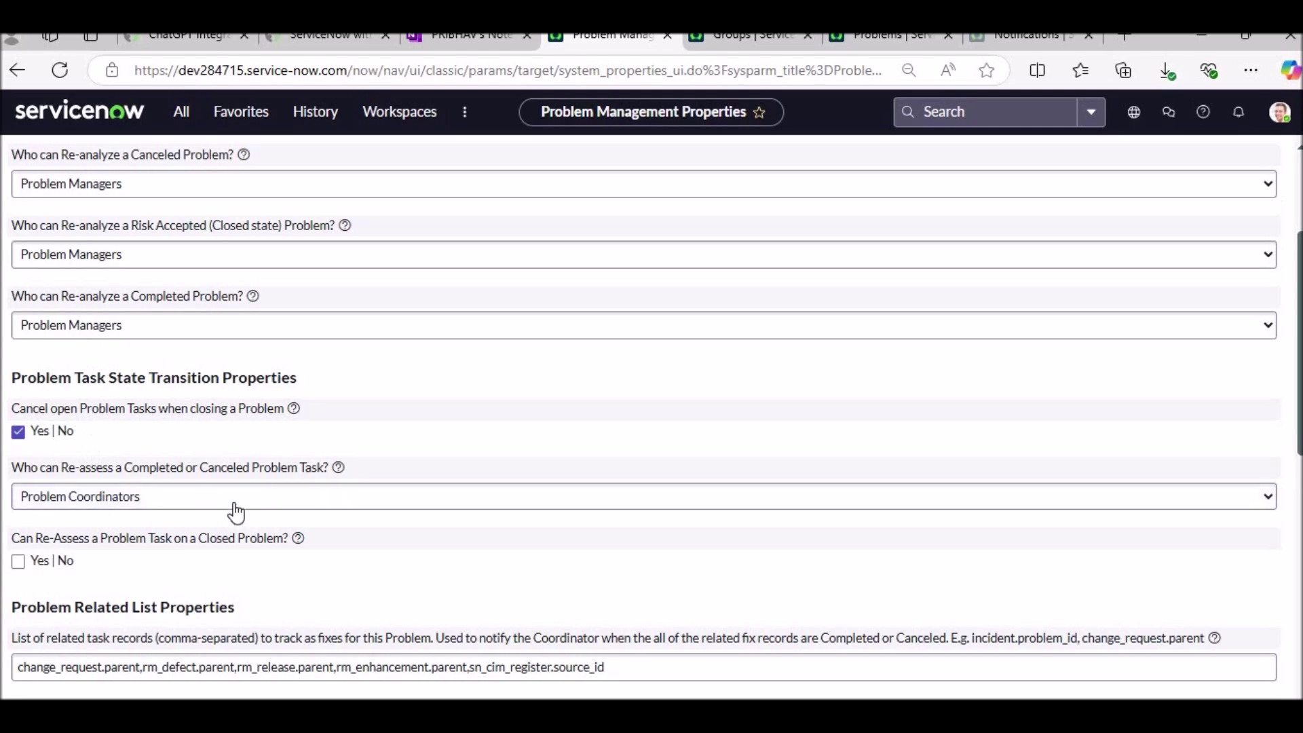
{"action": "scroll", "coordinate": [312, 538], "scroll_direction": "down", "scroll_amount": 1}
{"action": "scroll", "coordinate": [313, 540], "scroll_direction": "down", "scroll_amount": 1}
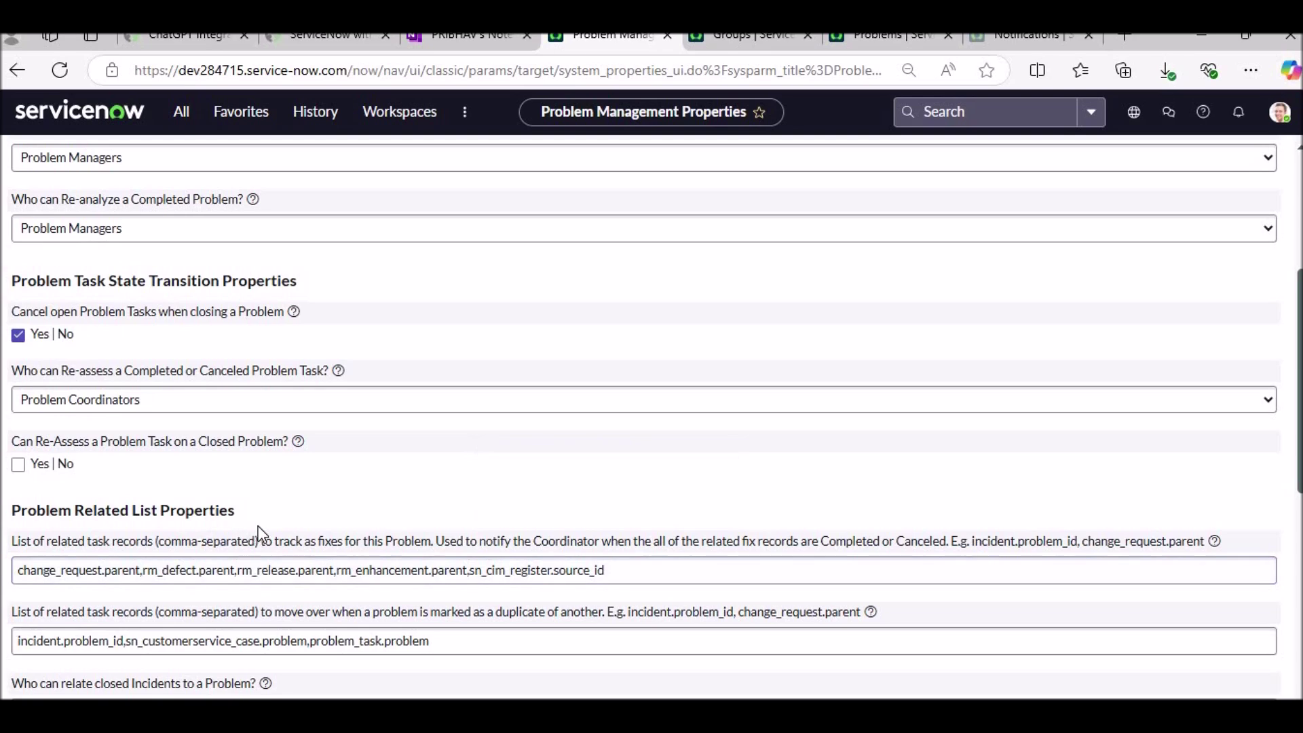
{"action": "scroll", "coordinate": [260, 531], "scroll_direction": "up", "scroll_amount": 5}
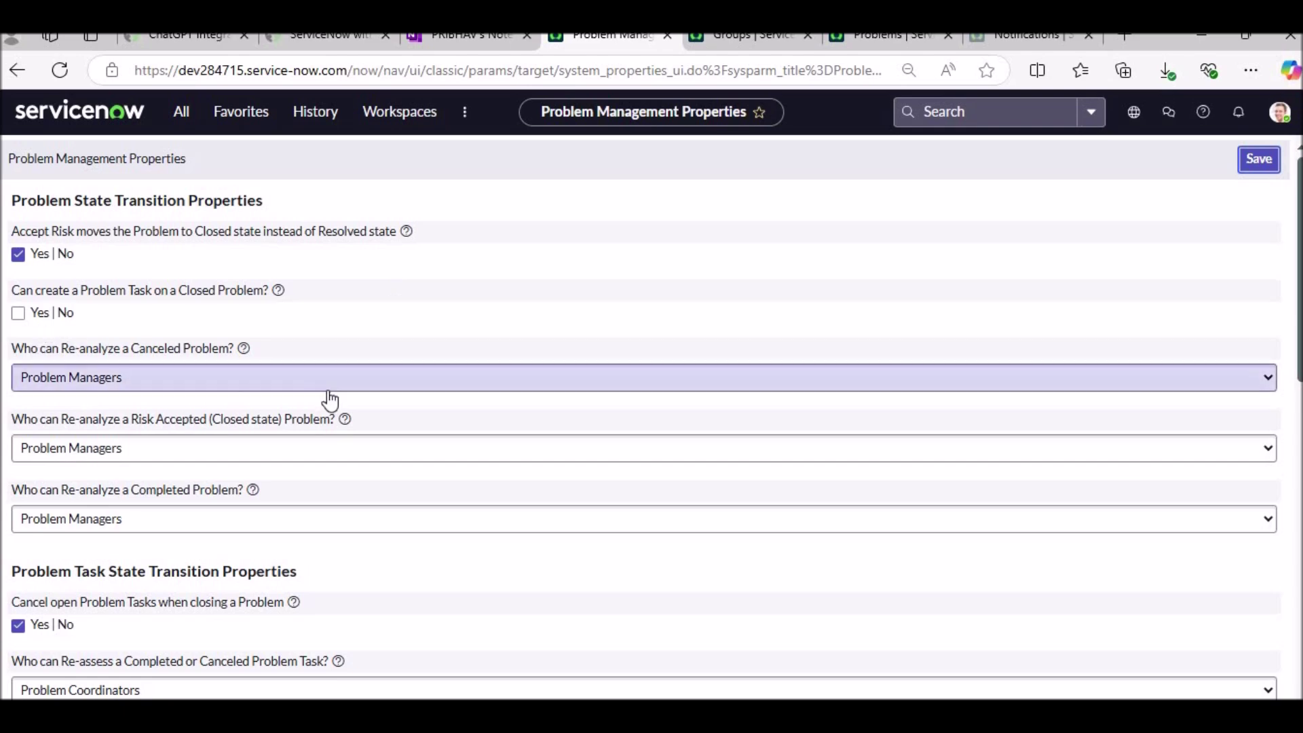
{"action": "scroll", "coordinate": [533, 400], "scroll_direction": "down", "scroll_amount": 5}
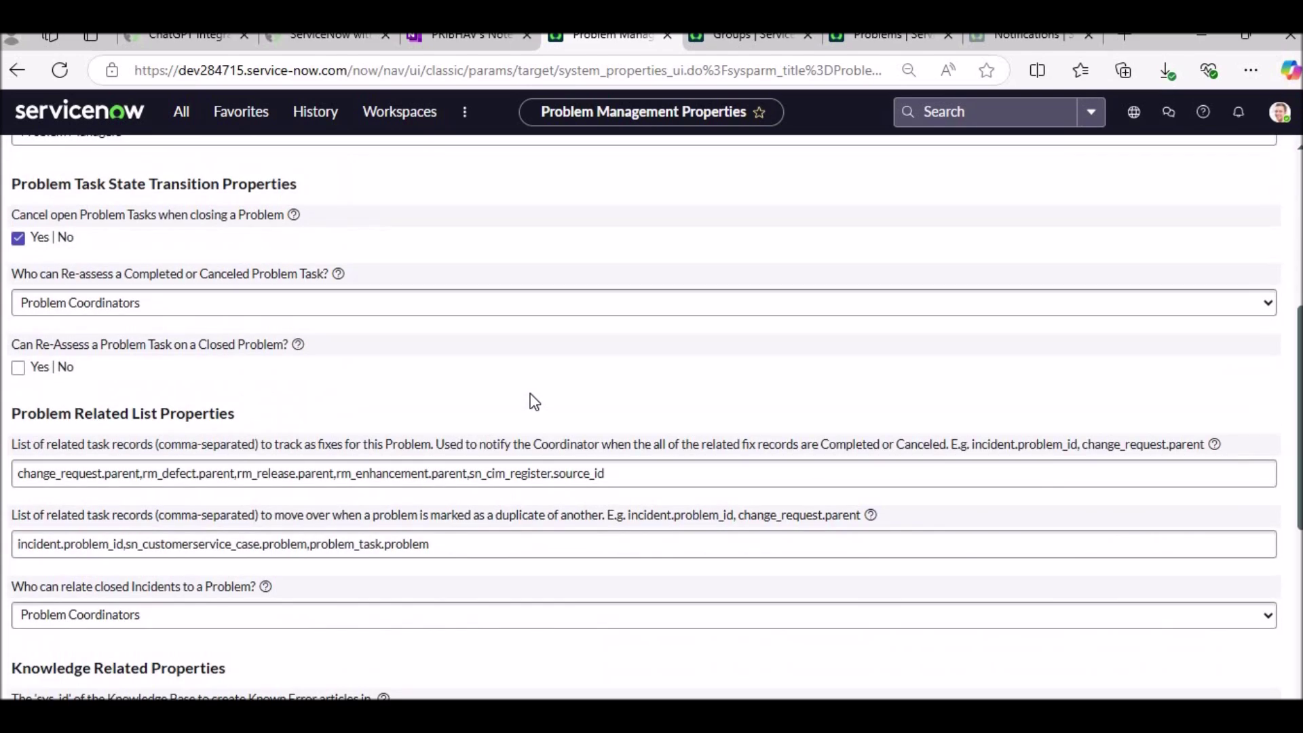
{"action": "scroll", "coordinate": [534, 402], "scroll_direction": "down", "scroll_amount": 3}
{"action": "scroll", "coordinate": [533, 401], "scroll_direction": "down", "scroll_amount": 1}
{"action": "scroll", "coordinate": [531, 395], "scroll_direction": "down", "scroll_amount": 1}
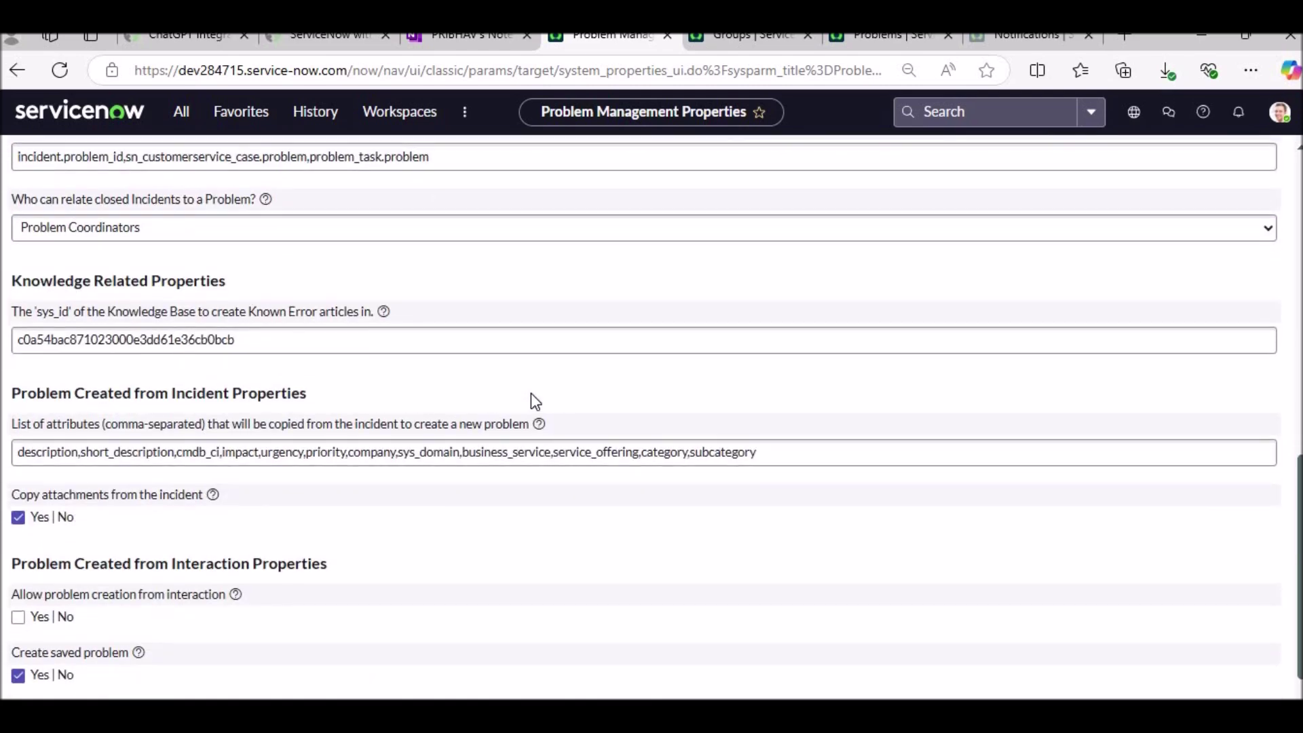
{"action": "scroll", "coordinate": [532, 401], "scroll_direction": "down", "scroll_amount": 1}
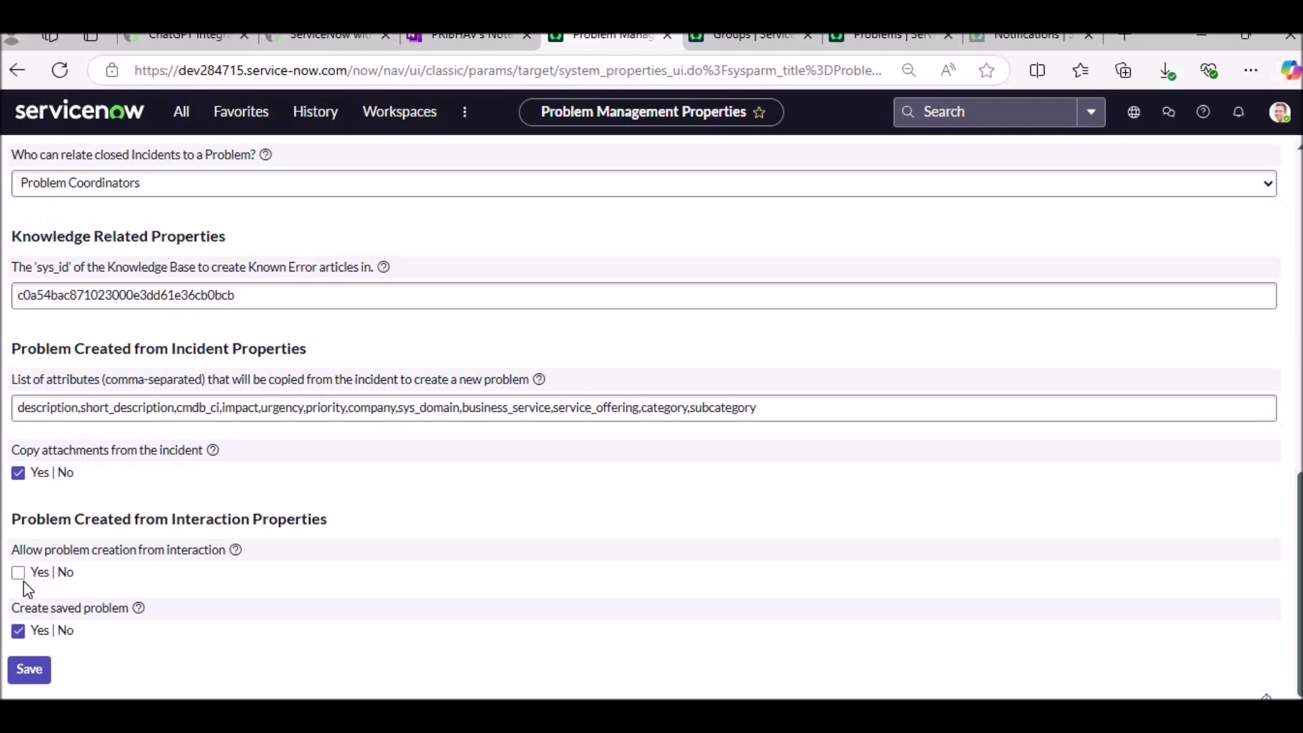
{"action": "scroll", "coordinate": [277, 611], "scroll_direction": "up", "scroll_amount": 15}
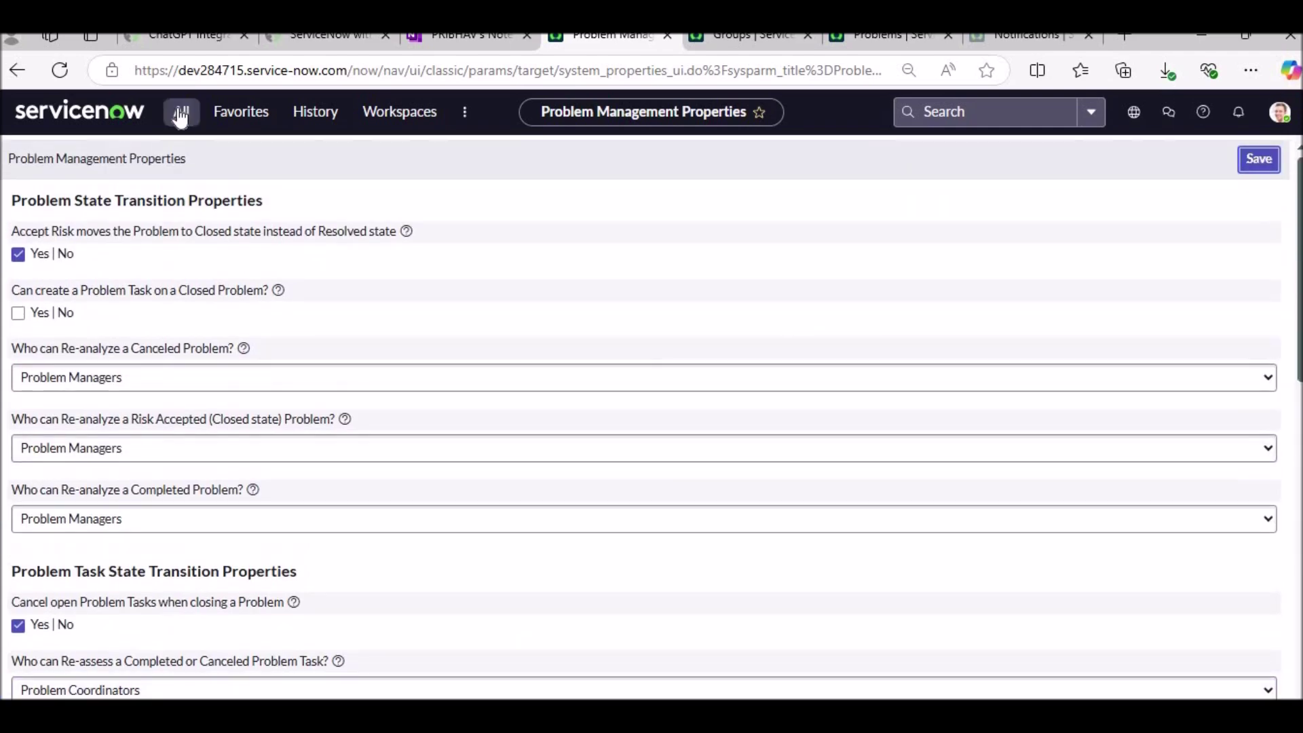
Find the Incidents list by filtering the navigator for incident, and open incident INC0000015
{"action": "left_click", "coordinate": [180, 115]}
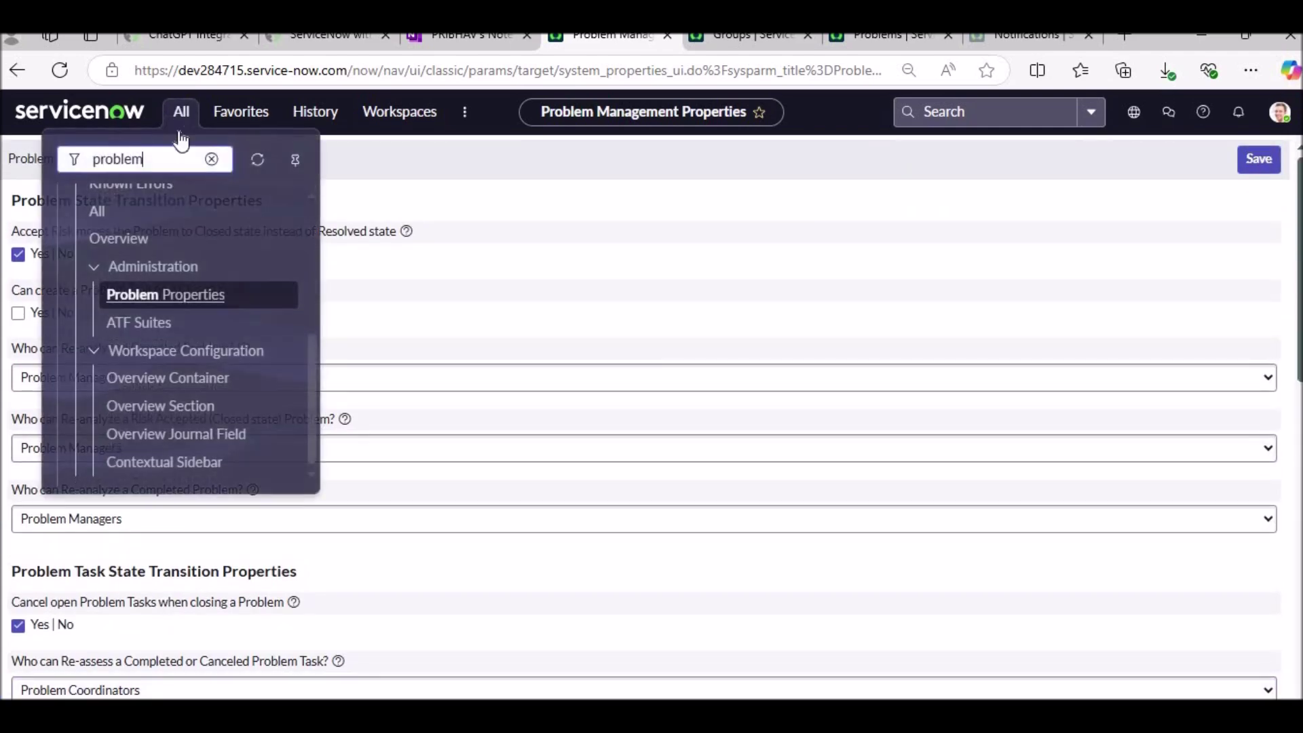
{"action": "scroll", "coordinate": [149, 356], "scroll_direction": "up", "scroll_amount": 5}
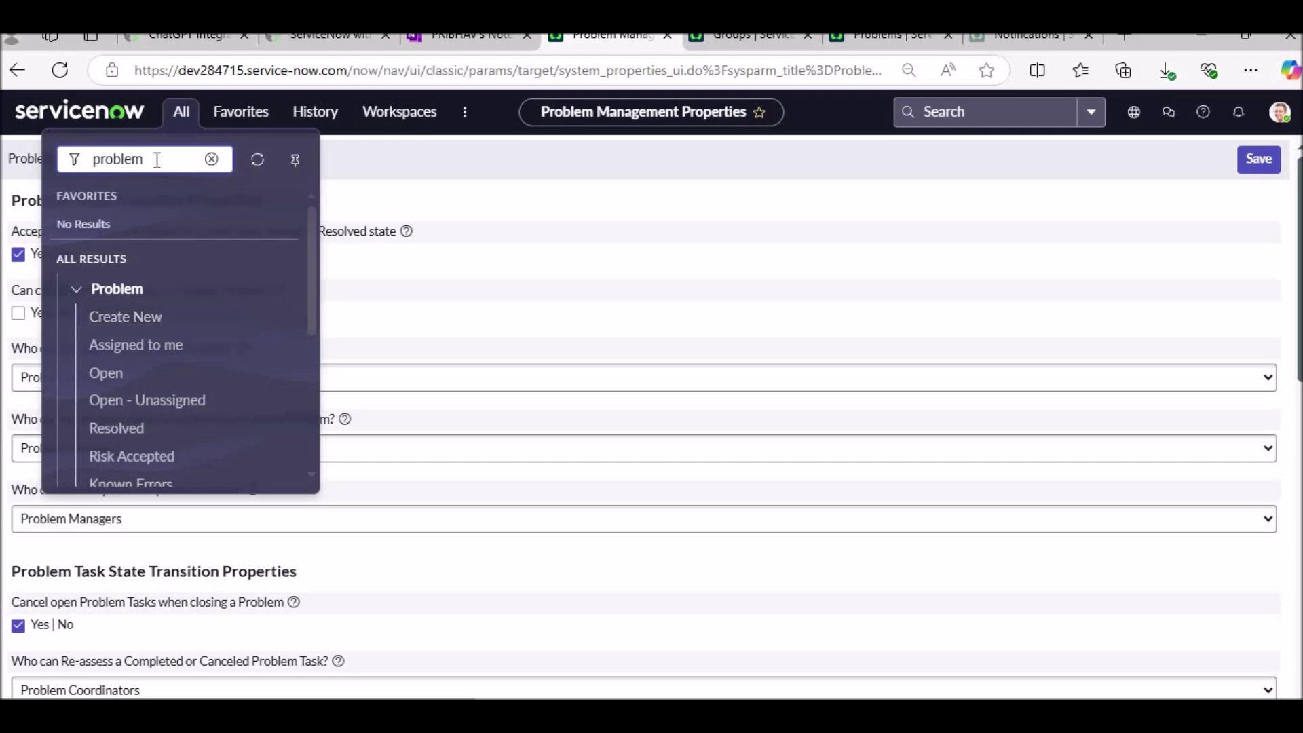
{"action": "key", "text": "ctrl+a"}
{"action": "key", "text": "BackSpace"}
{"action": "type", "text": "incident"}
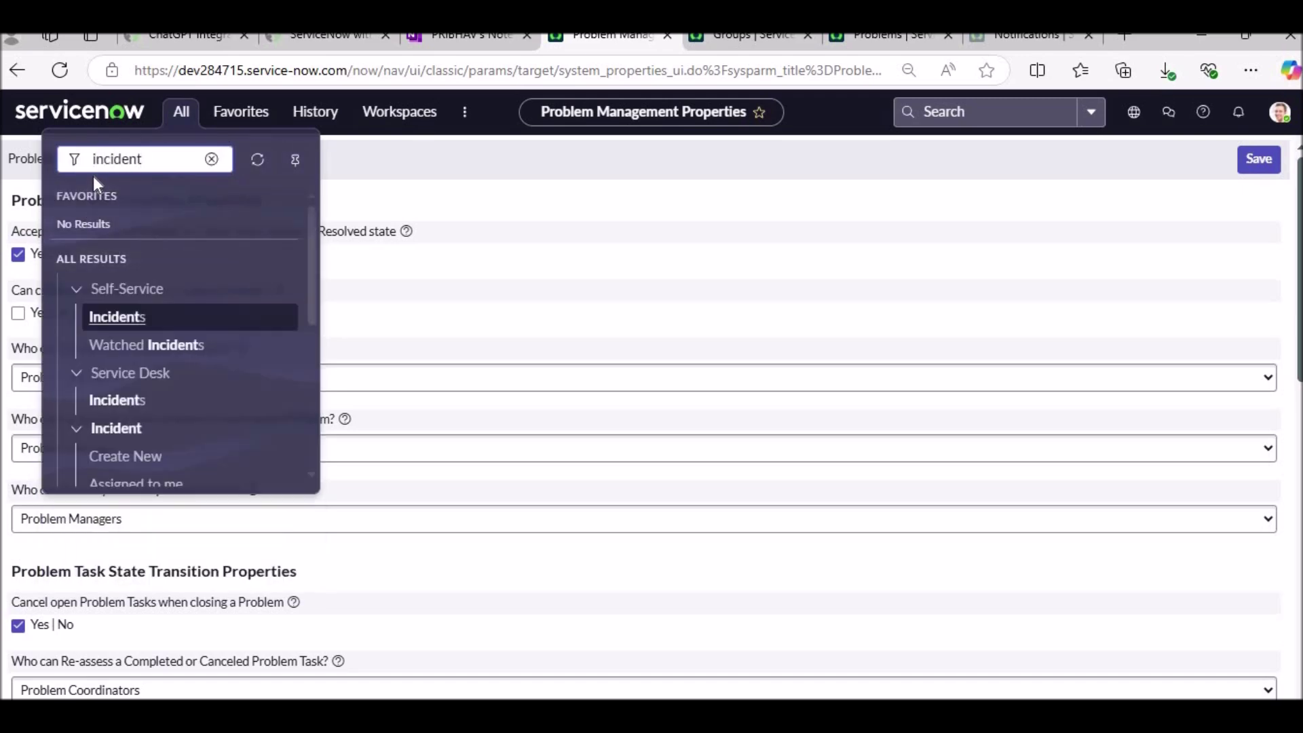
{"action": "key", "text": "Return"}
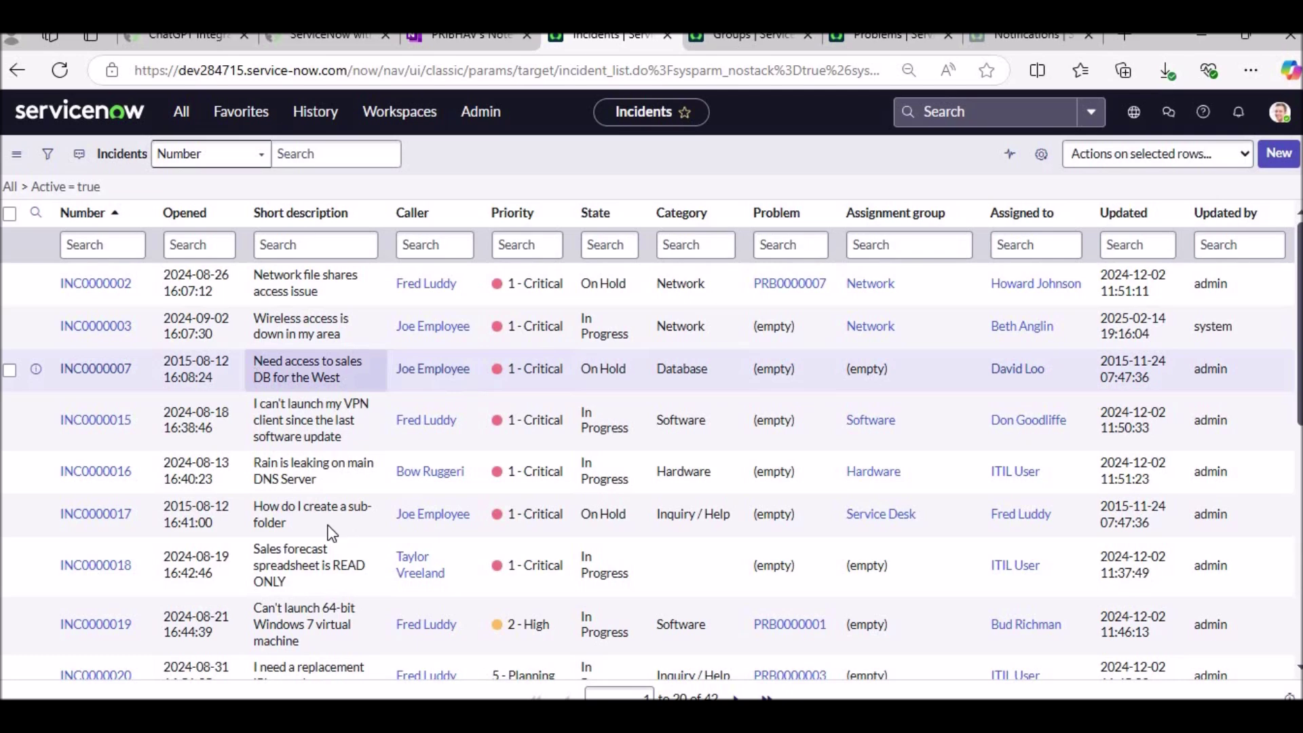
{"action": "left_click", "coordinate": [111, 420]}
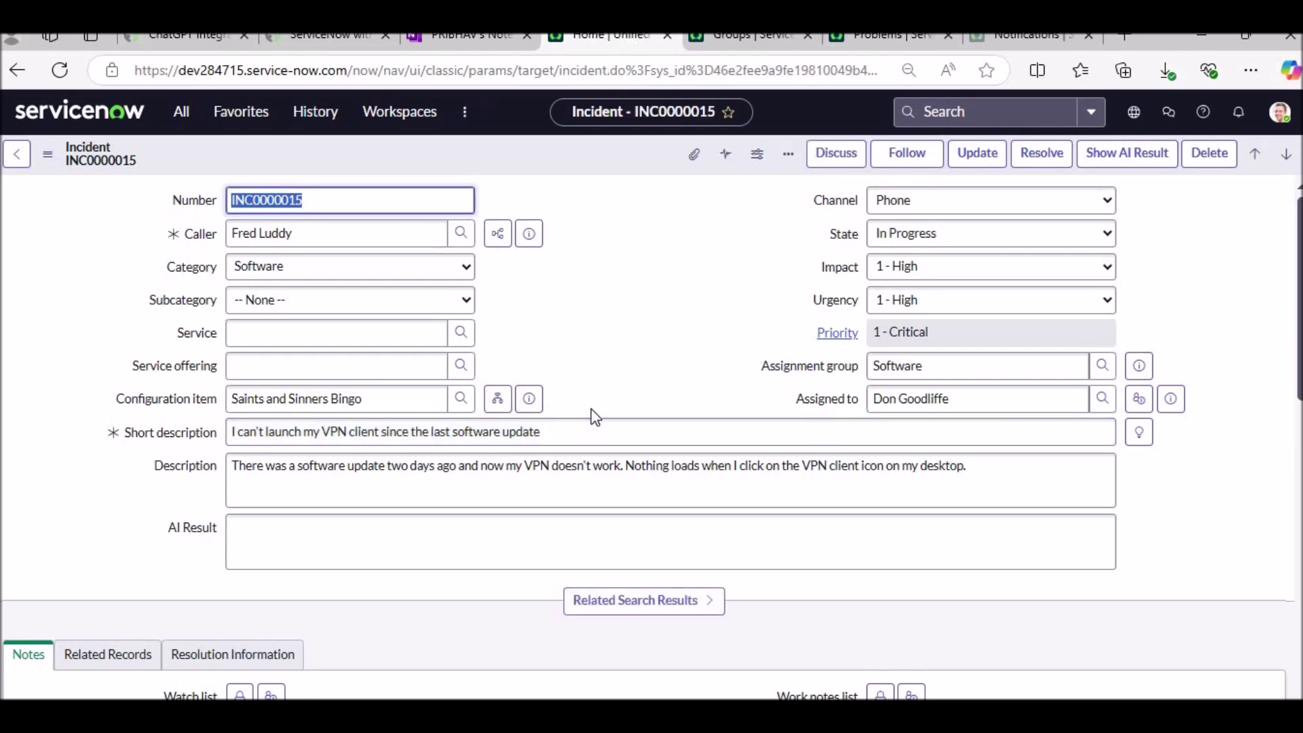
Review the VPN client incident and create a problem record from it
{"action": "scroll", "coordinate": [594, 414], "scroll_direction": "down", "scroll_amount": 3}
{"action": "scroll", "coordinate": [594, 416], "scroll_direction": "up", "scroll_amount": 5}
{"action": "right_click", "coordinate": [553, 158]}
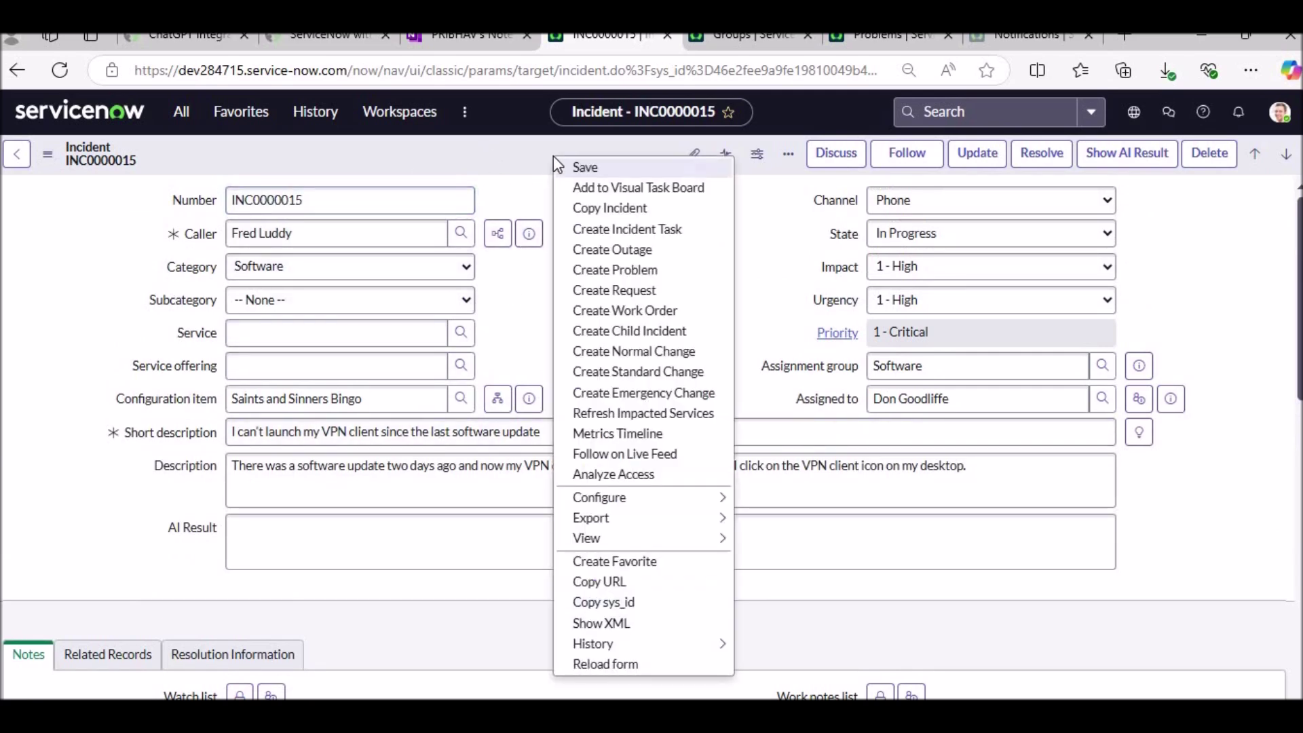
{"action": "left_click", "coordinate": [597, 273]}
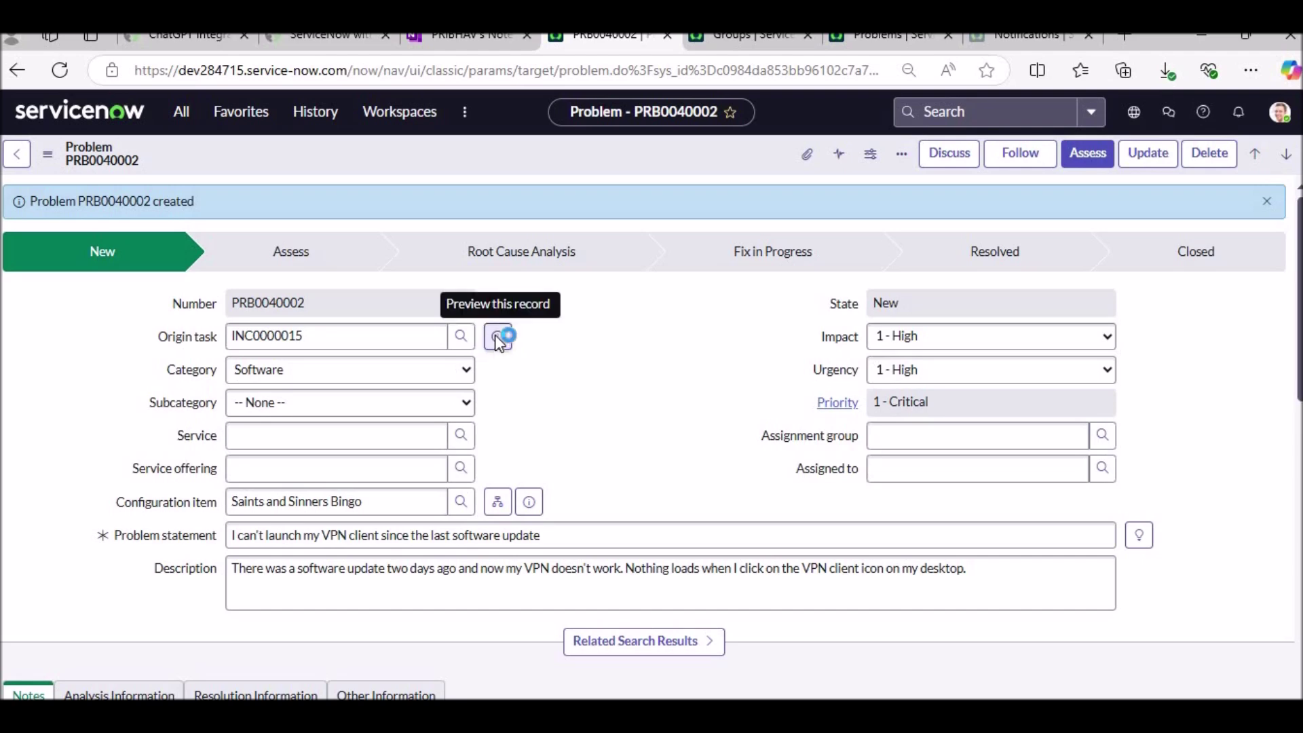
Preview the new problem's origin incident, checking its on-hold details, and review the problem's work notes and activities
{"action": "left_click", "coordinate": [496, 337]}
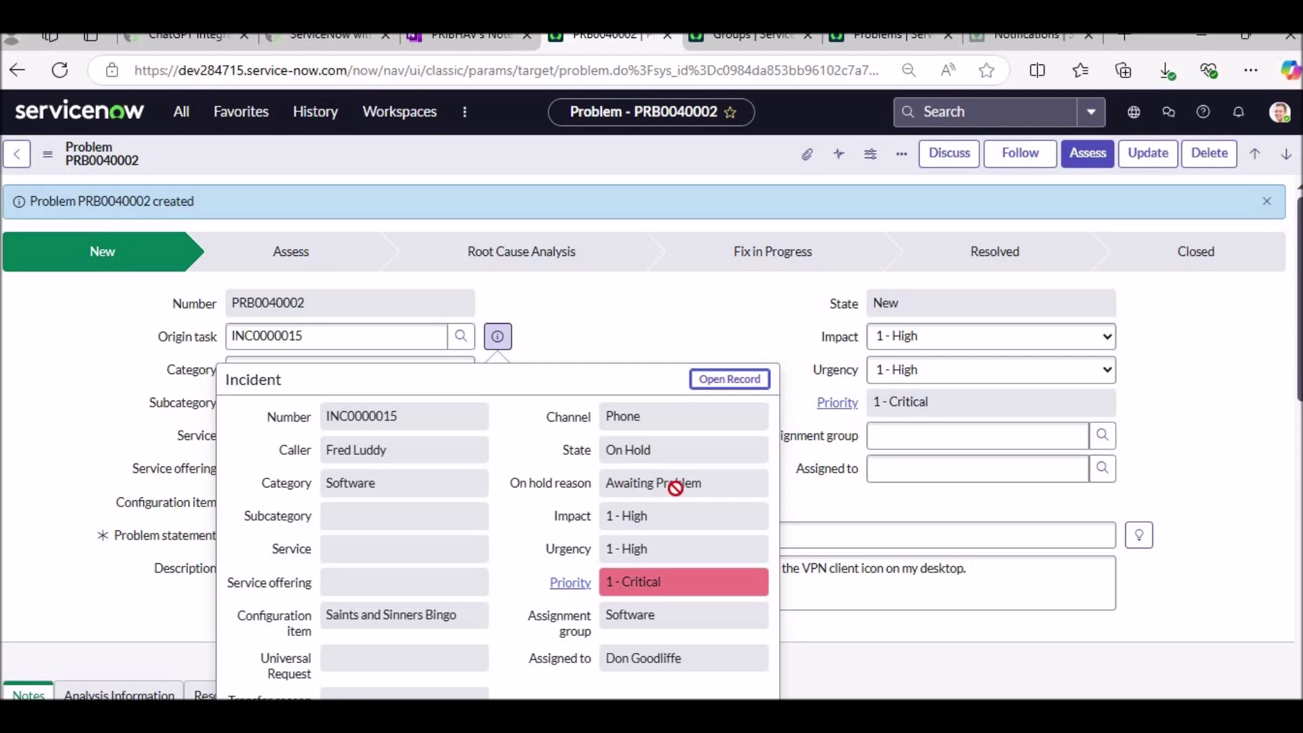
{"action": "left_click", "coordinate": [634, 313]}
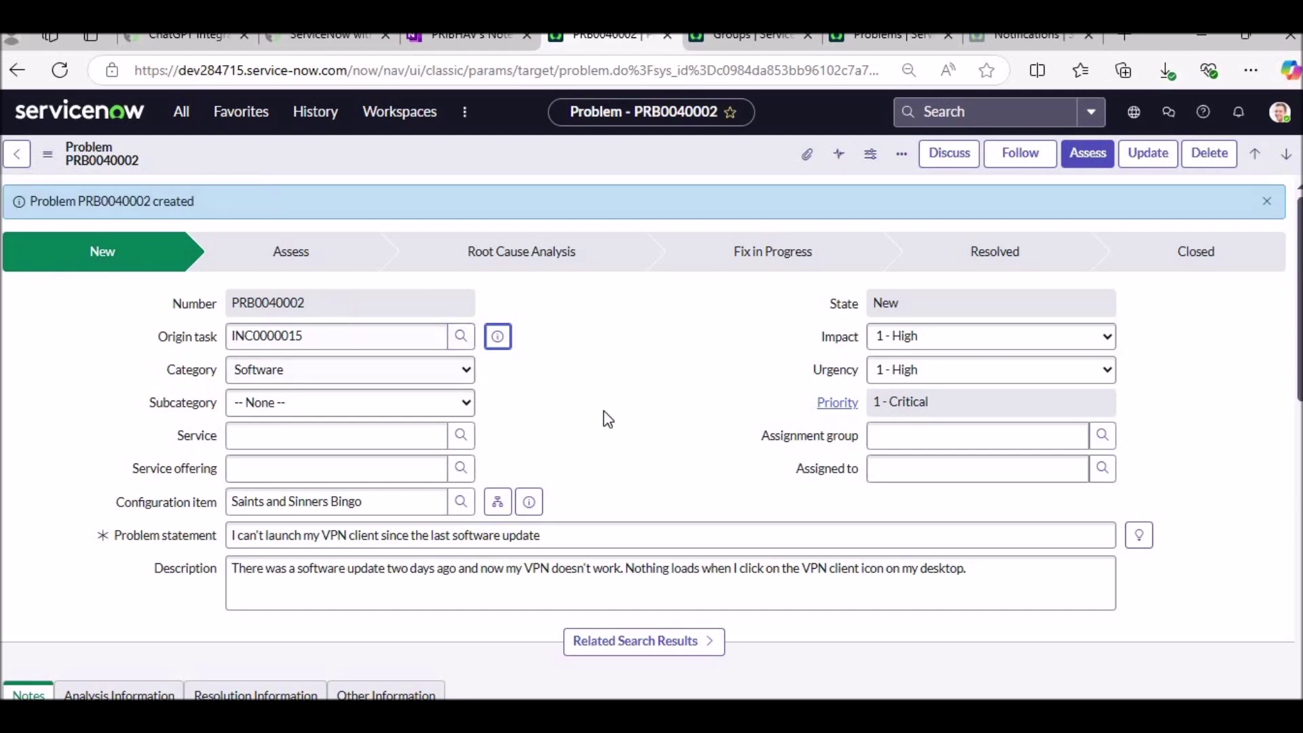
{"action": "scroll", "coordinate": [604, 411], "scroll_direction": "down", "scroll_amount": 5}
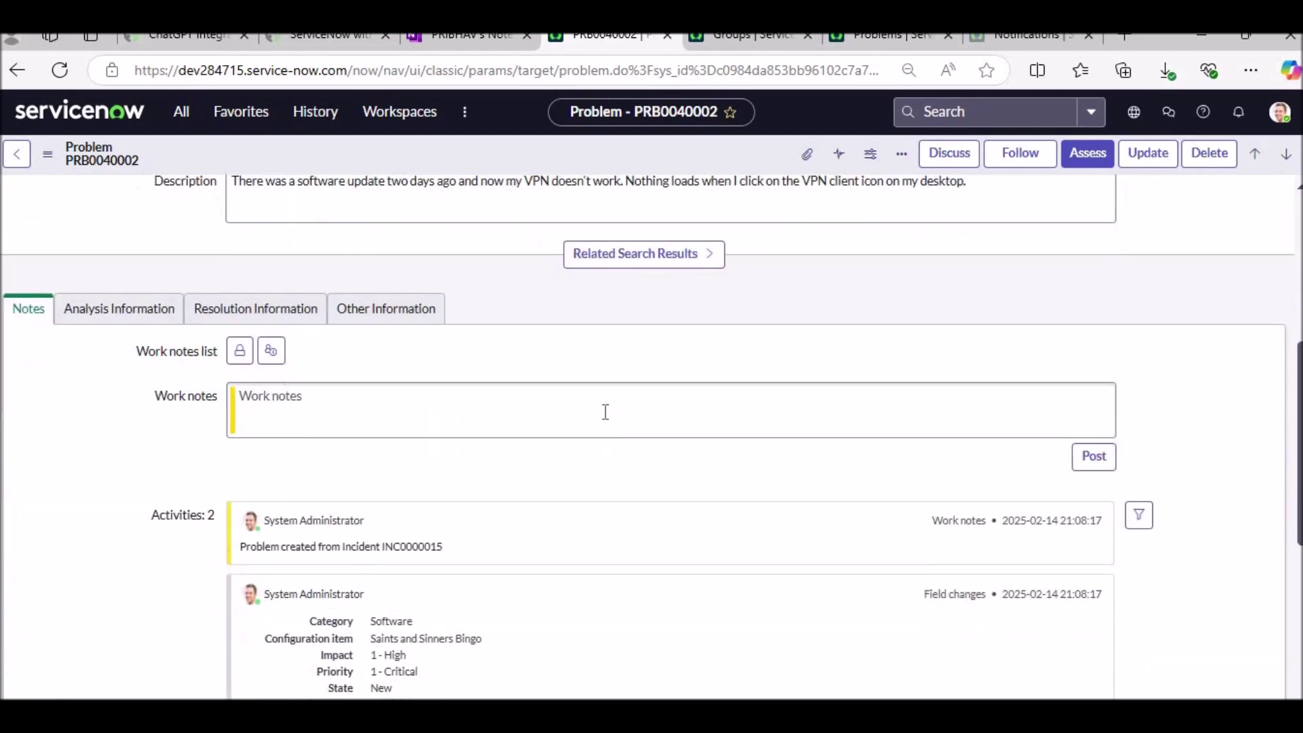
{"action": "scroll", "coordinate": [605, 412], "scroll_direction": "up", "scroll_amount": 3}
{"action": "scroll", "coordinate": [606, 412], "scroll_direction": "up", "scroll_amount": 3}
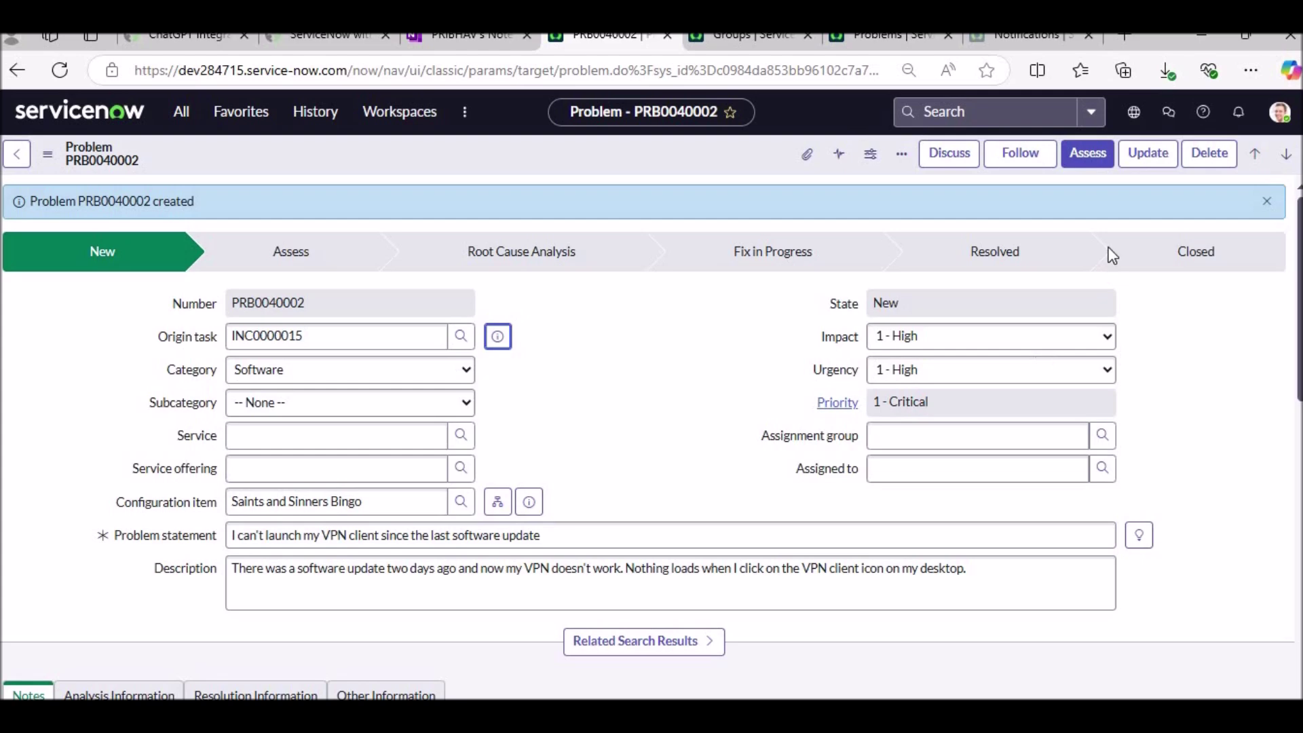
Move the problem to the Assess state and assign it to Problem Manager
{"action": "left_click", "coordinate": [1093, 154]}
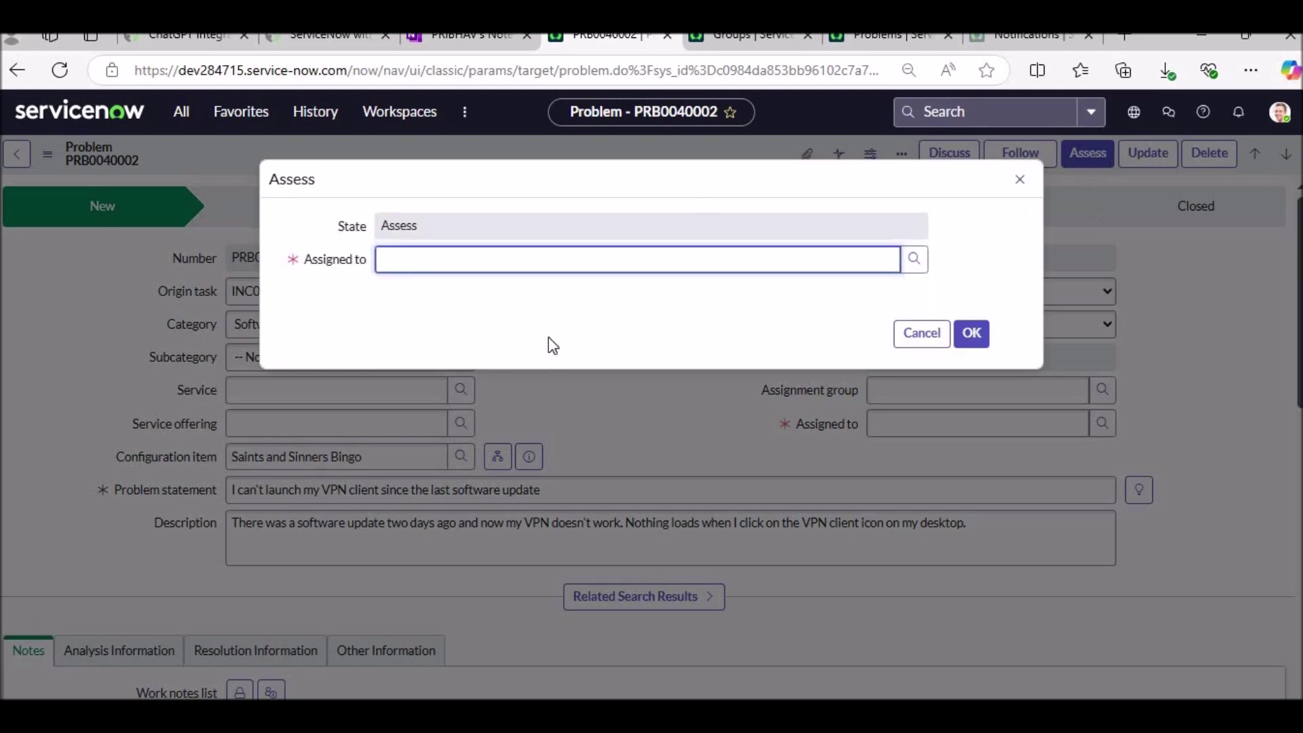
{"action": "type", "text": "**"}
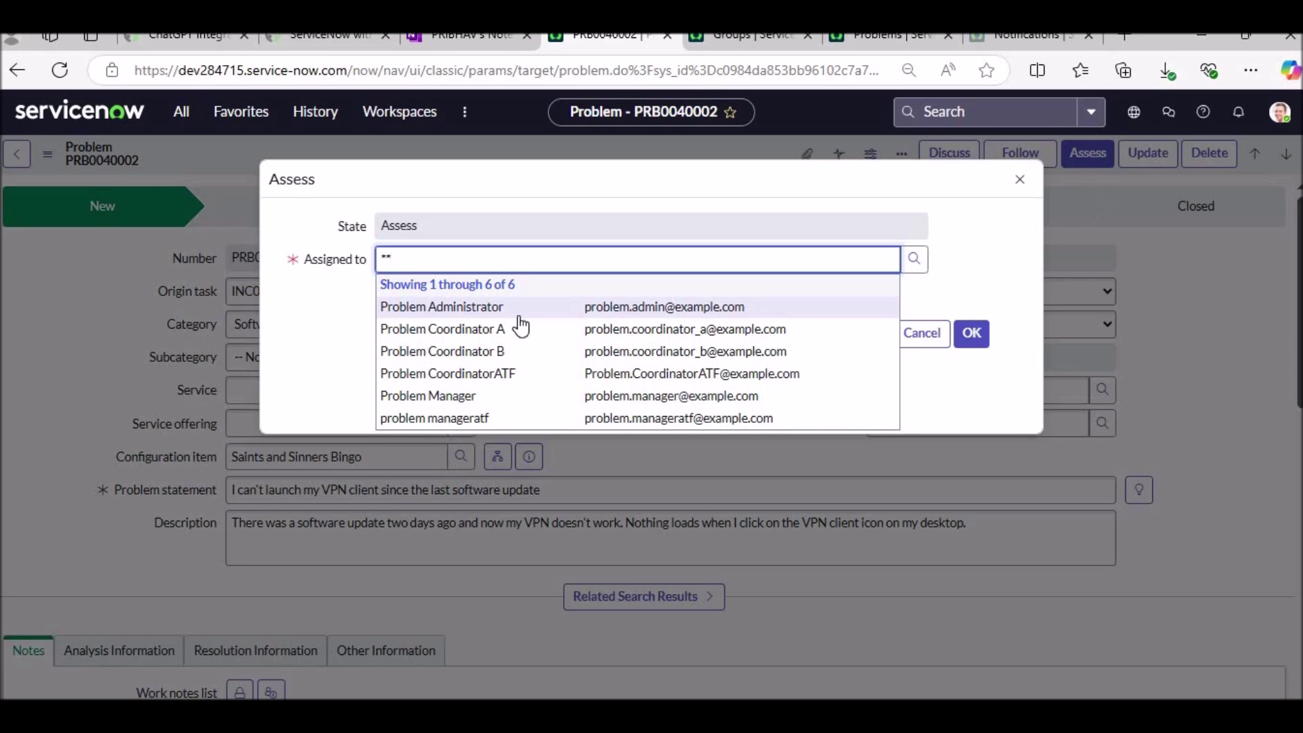
{"action": "left_click", "coordinate": [474, 406]}
{"action": "left_click", "coordinate": [971, 342]}
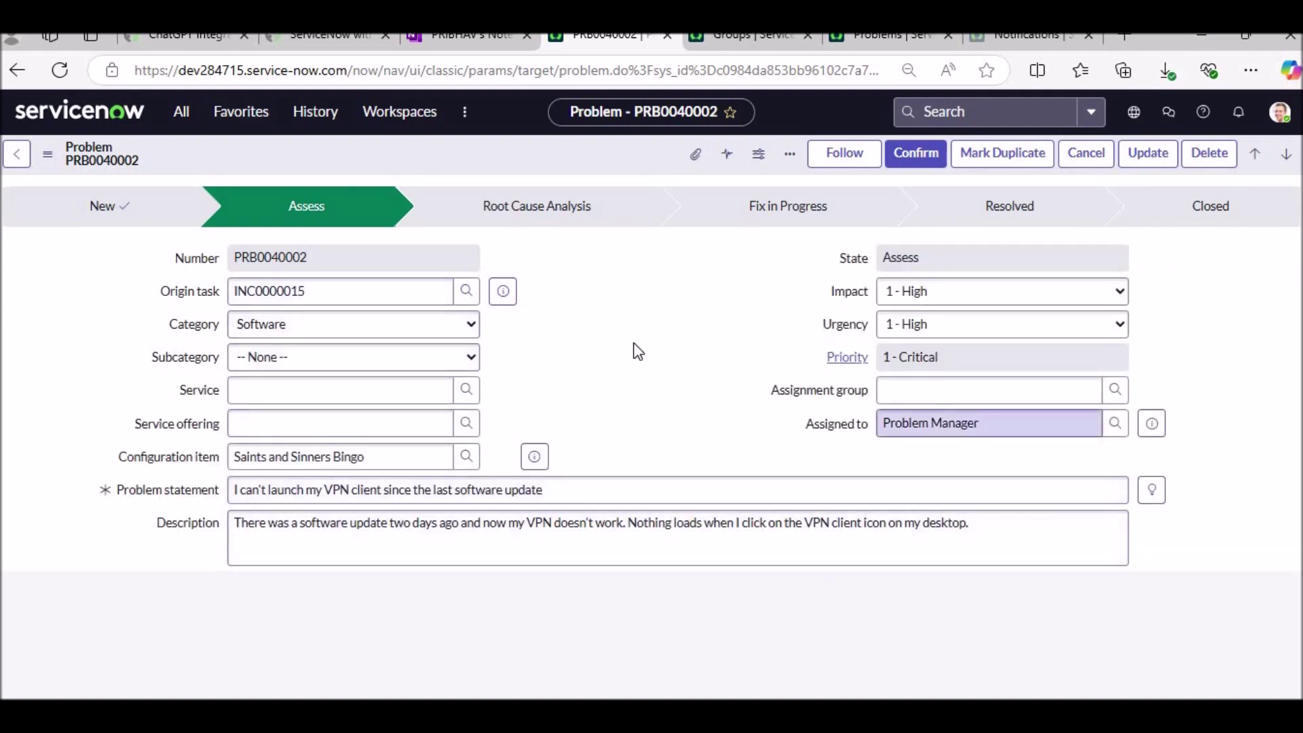
Review the assessed problem's form, including its Analysis Information section with the known error article and workaround fields
{"action": "scroll", "coordinate": [656, 356], "scroll_direction": "down", "scroll_amount": 2}
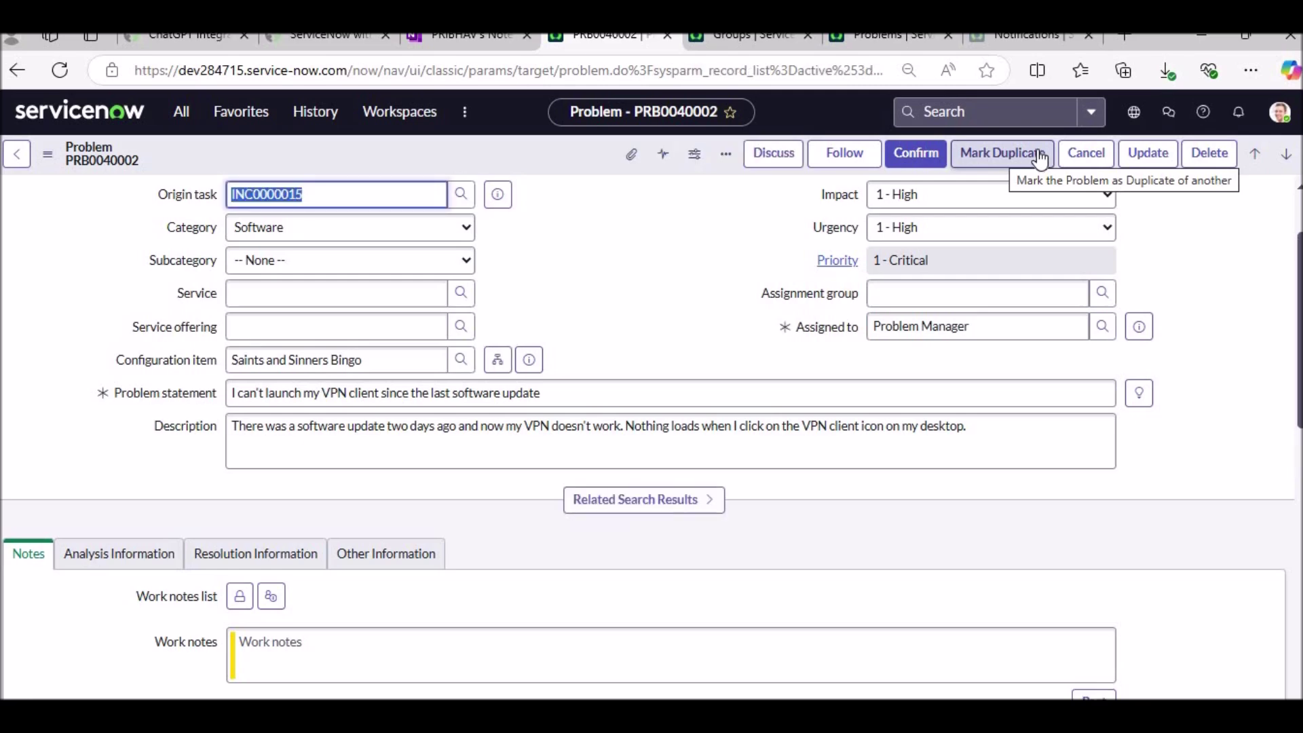
{"action": "left_click", "coordinate": [630, 290]}
{"action": "scroll", "coordinate": [629, 293], "scroll_direction": "down", "scroll_amount": 2}
{"action": "scroll", "coordinate": [625, 312], "scroll_direction": "down", "scroll_amount": 1}
{"action": "left_click", "coordinate": [121, 362]}
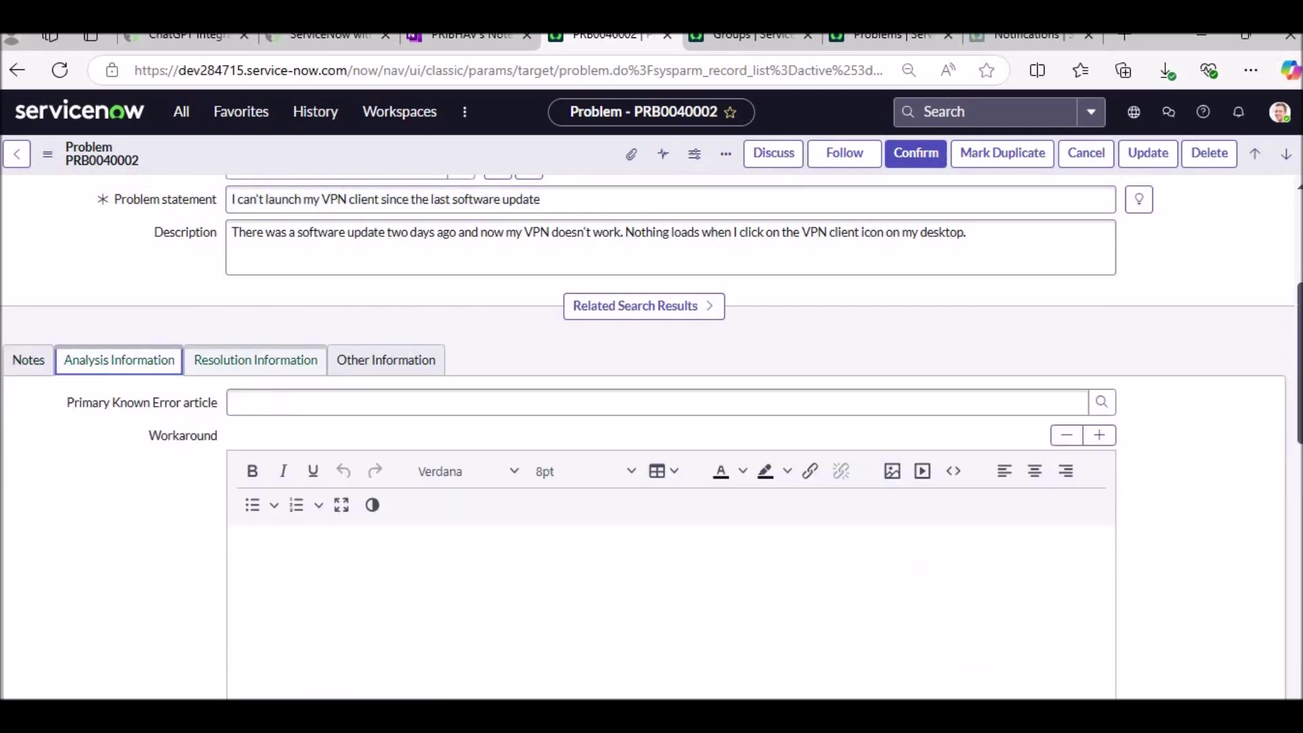
{"action": "scroll", "coordinate": [523, 457], "scroll_direction": "up", "scroll_amount": 4}
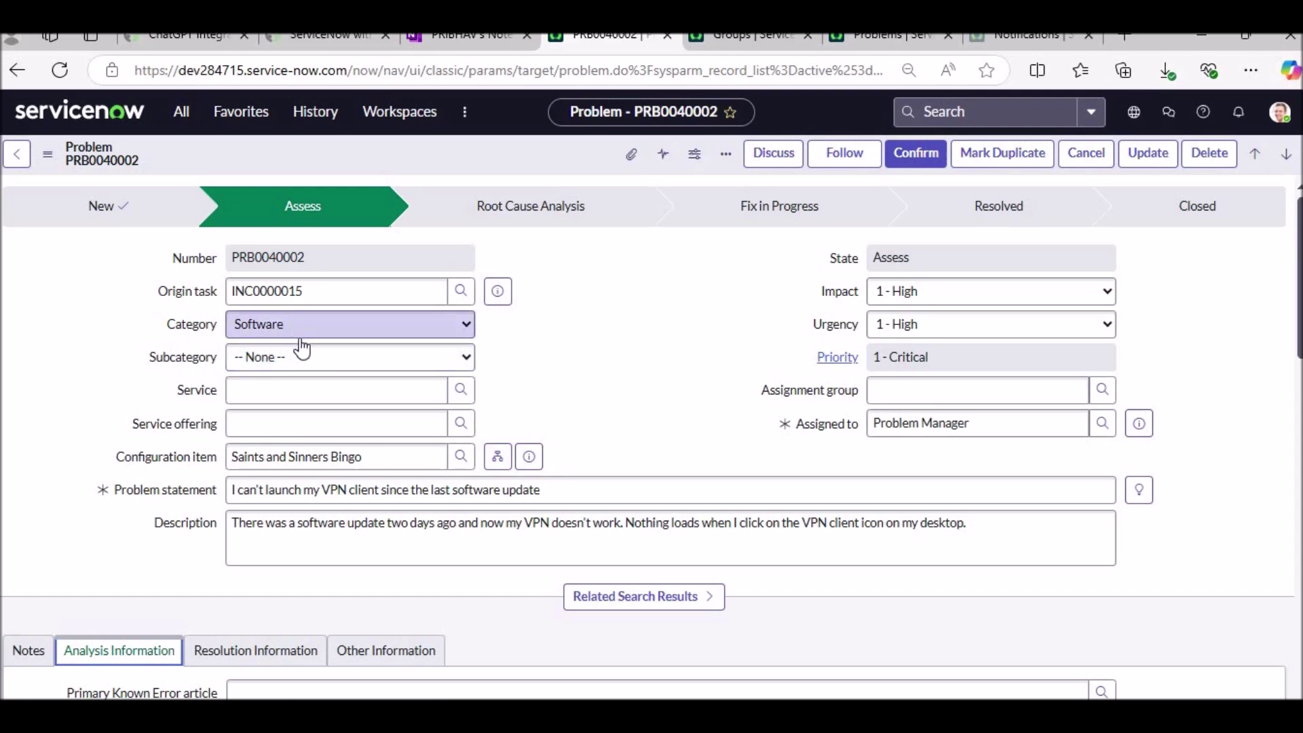
Check the problem's subcategory options without choosing one, and confirm the problem to move it to Root Cause Analysis
{"action": "left_click", "coordinate": [281, 360]}
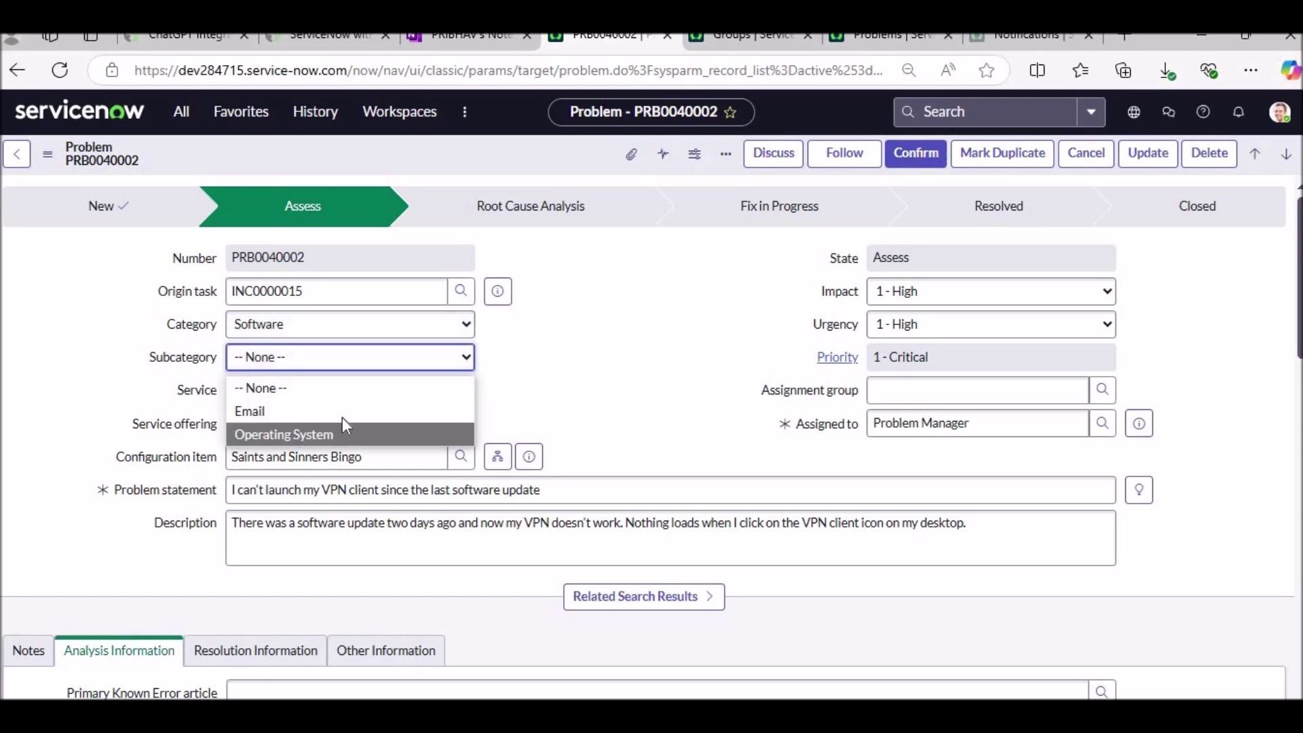
{"action": "left_click", "coordinate": [582, 392]}
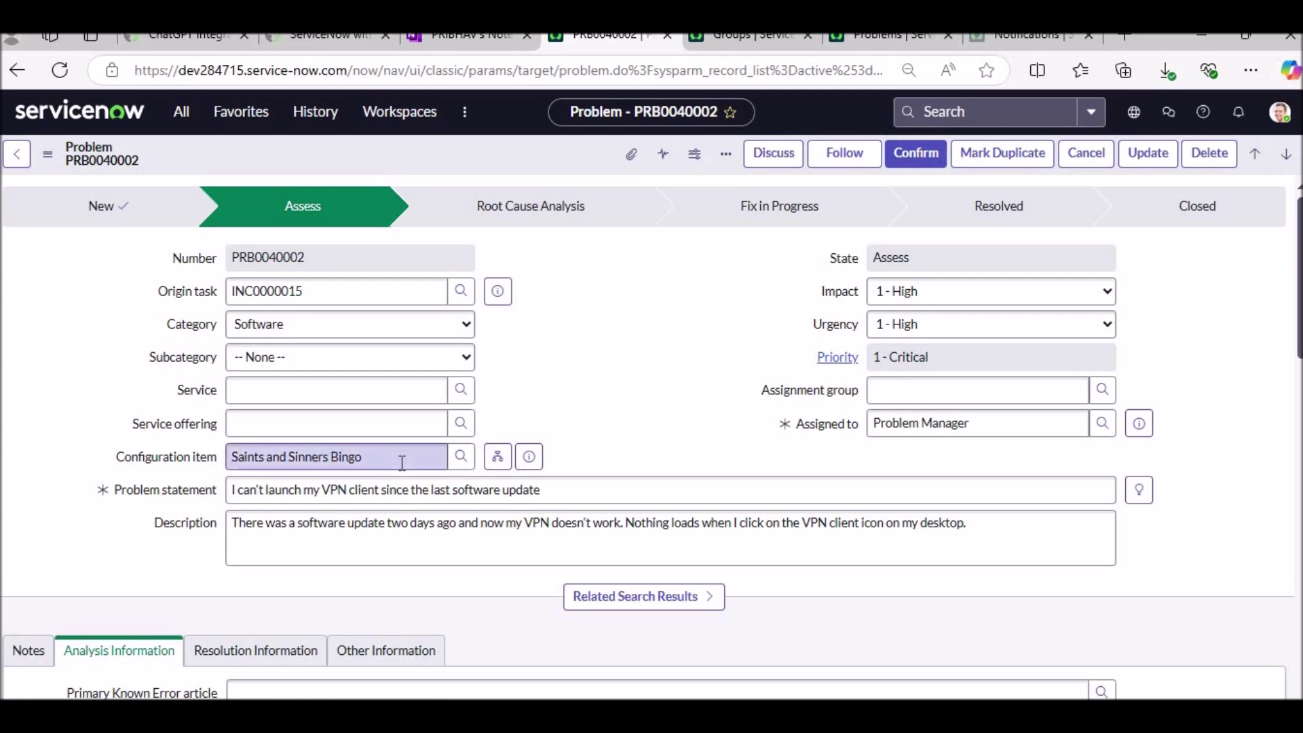
{"action": "left_click", "coordinate": [909, 157]}
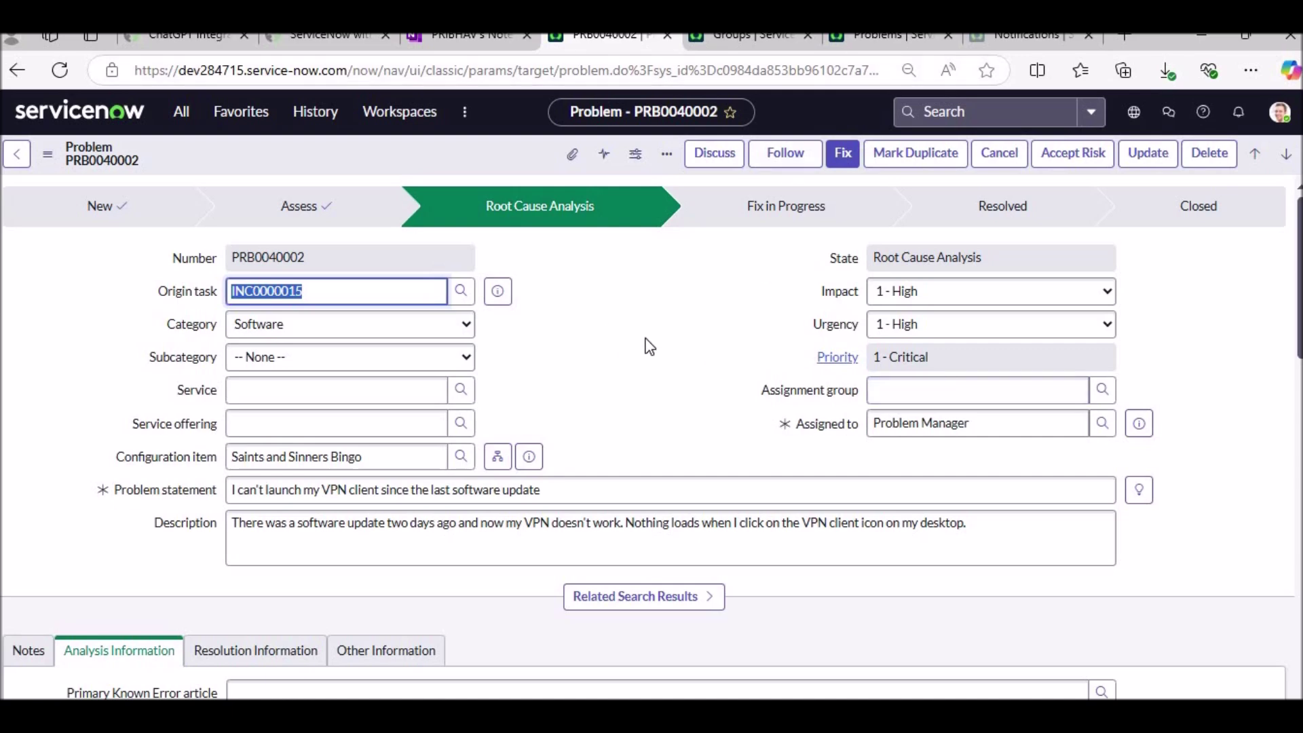
Start a new problem task of type Root Cause Analysis from the problem's related problem tasks
{"action": "scroll", "coordinate": [645, 350], "scroll_direction": "down", "scroll_amount": 5}
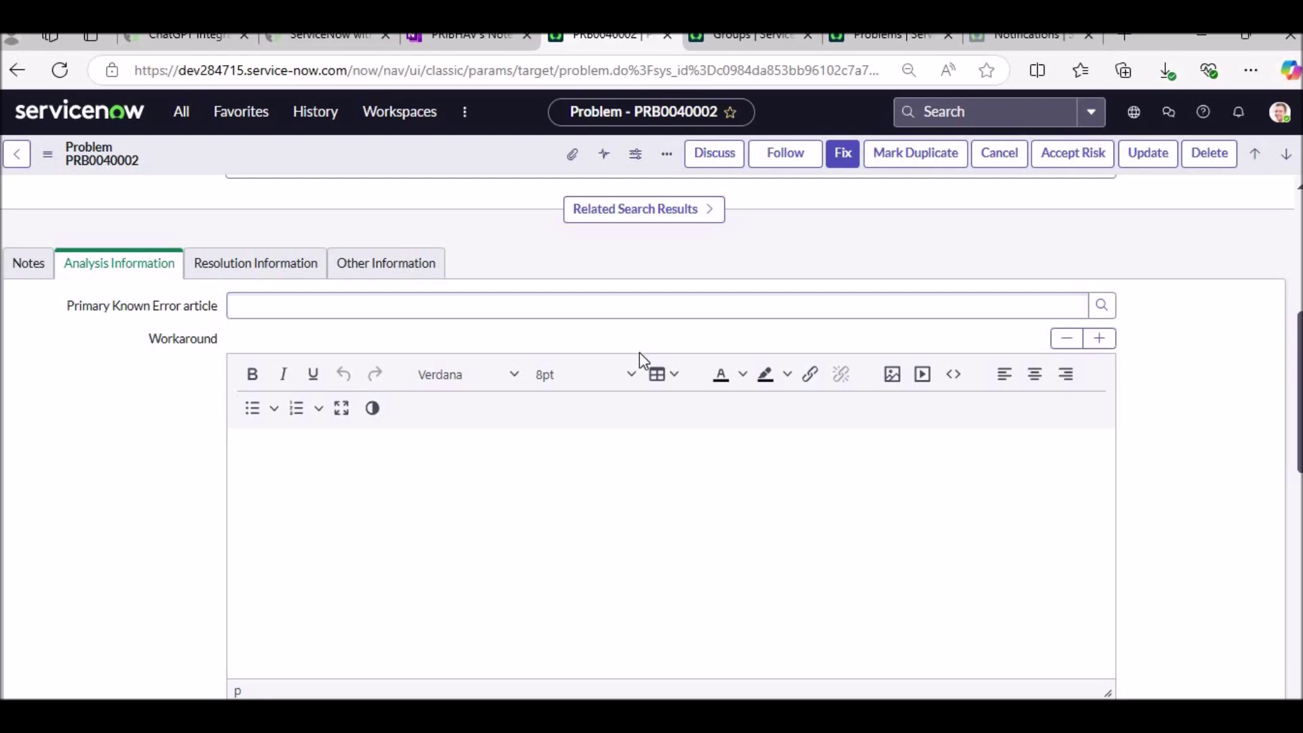
{"action": "scroll", "coordinate": [640, 355], "scroll_direction": "down", "scroll_amount": 5}
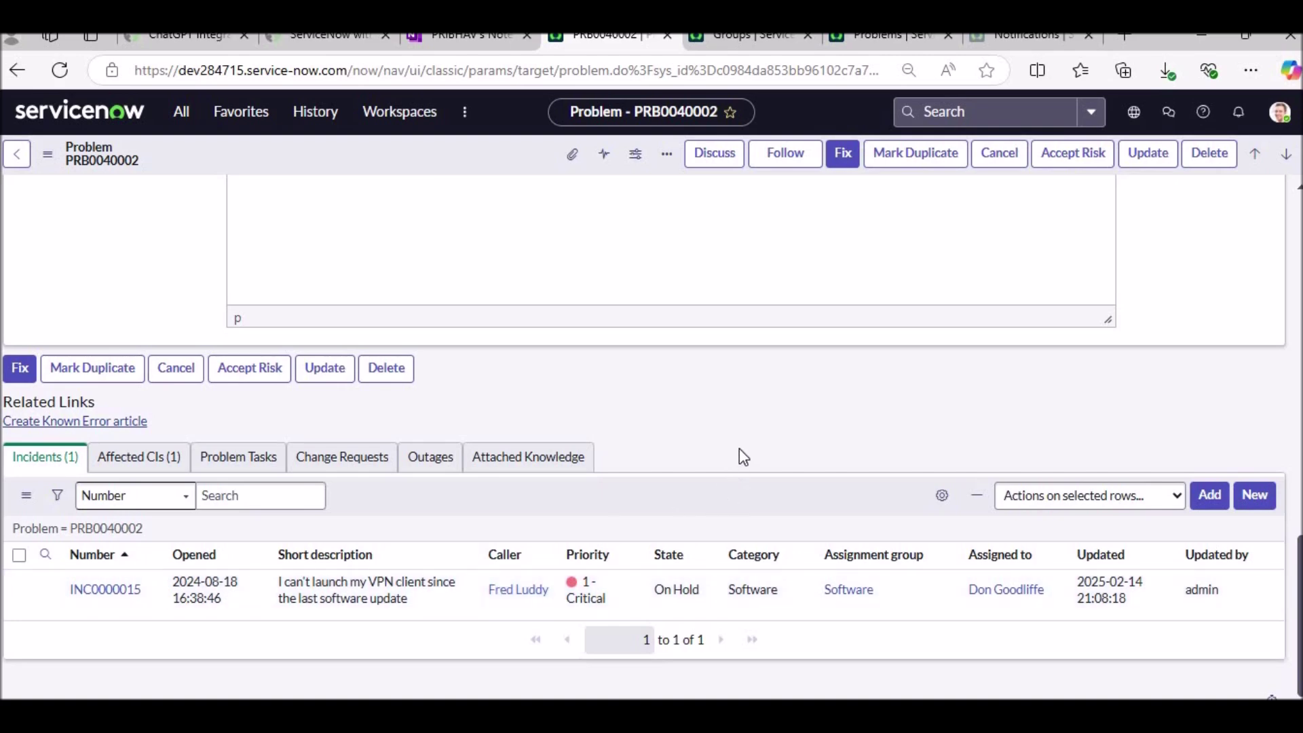
{"action": "left_click", "coordinate": [253, 457]}
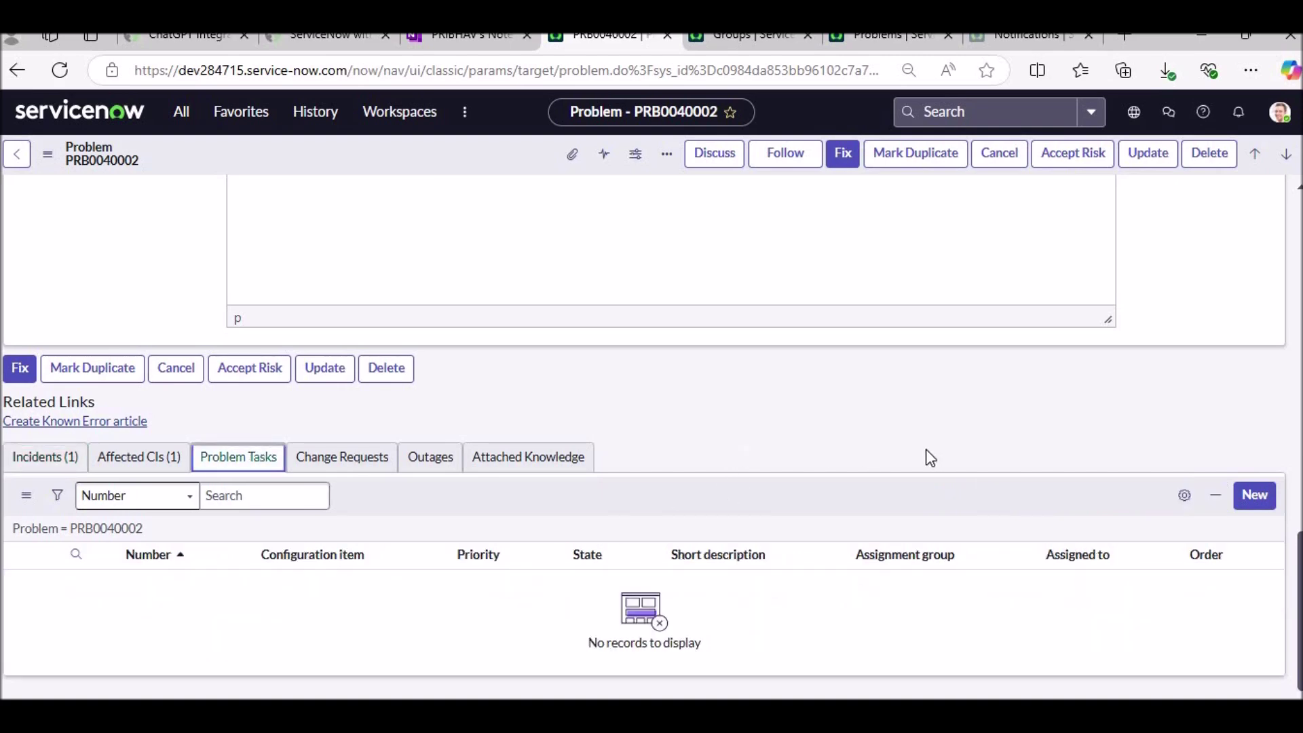
{"action": "scroll", "coordinate": [1140, 455], "scroll_direction": "down", "scroll_amount": 1}
{"action": "left_click", "coordinate": [1258, 481]}
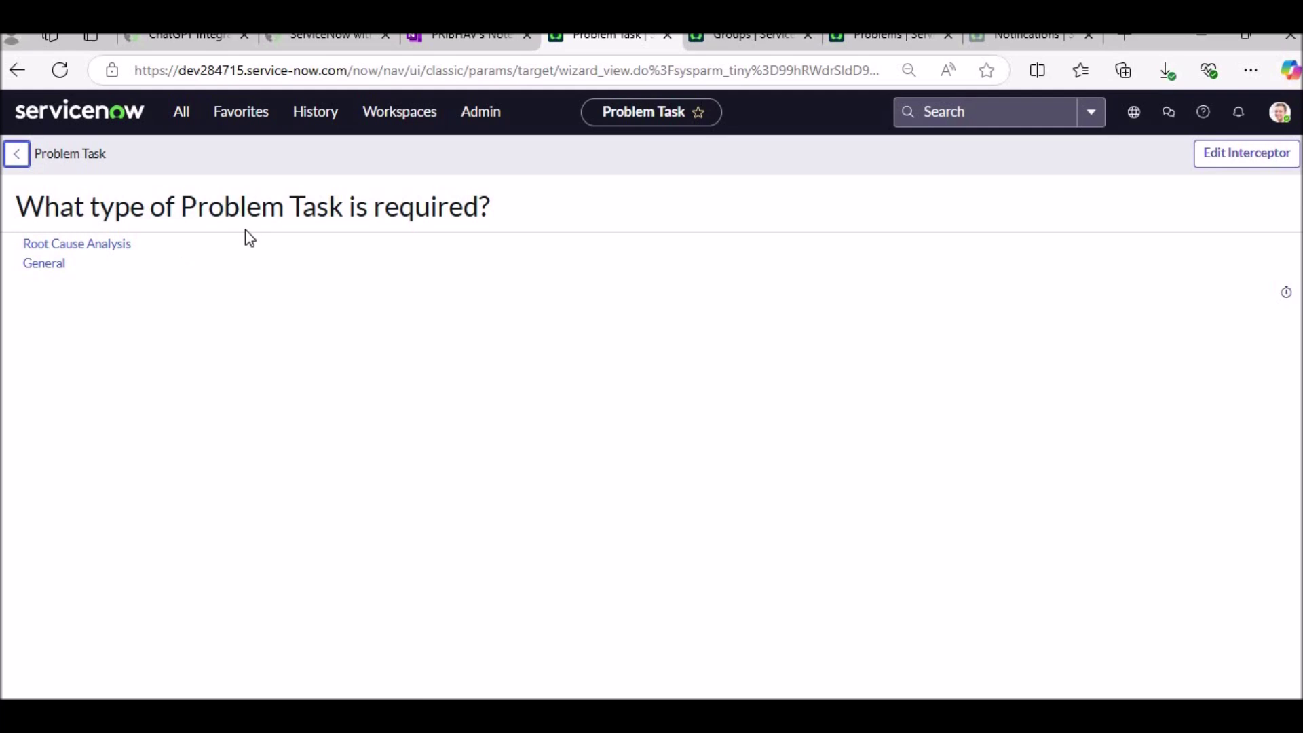
{"action": "left_click", "coordinate": [87, 246]}
{"action": "left_click", "coordinate": [95, 244]}
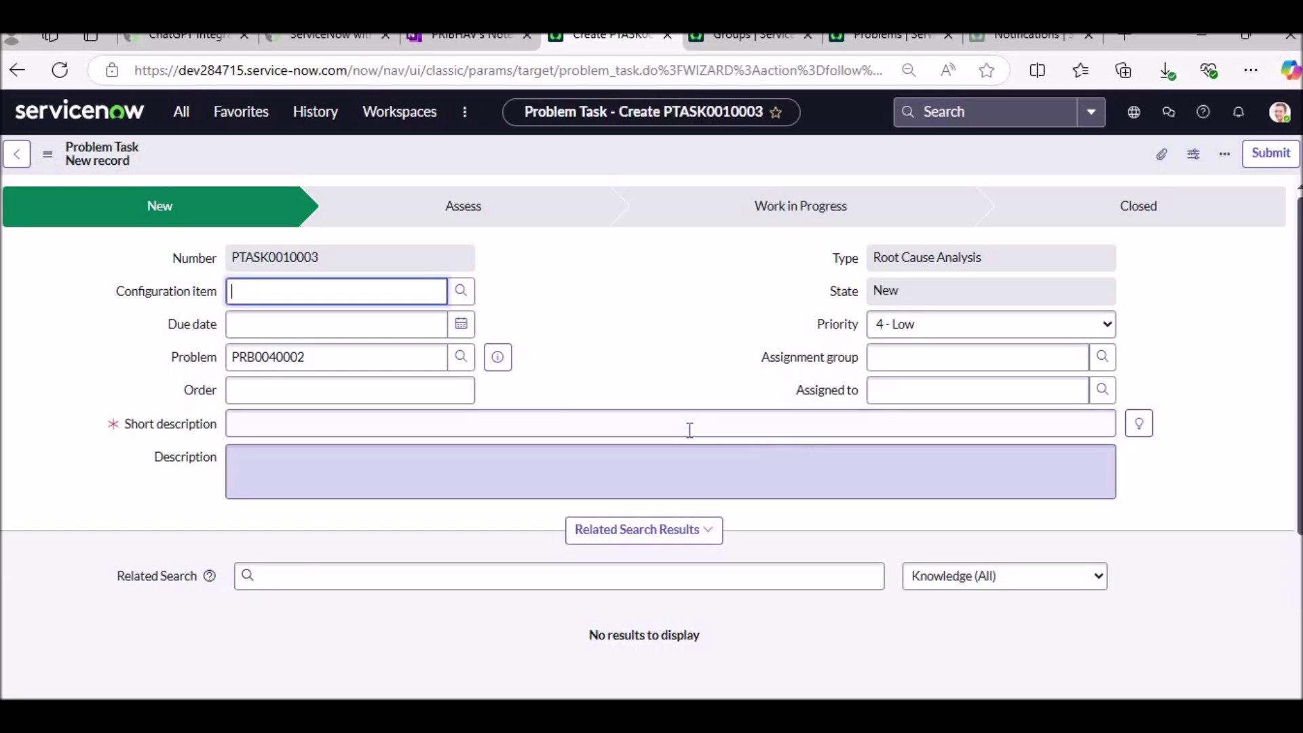
Save the task for Saints and Sinners Bingo with priority 3 - Moderate, short description "check last updated software verion bugs" and description "multiple users faced black screen on"
{"action": "left_click", "coordinate": [536, 421]}
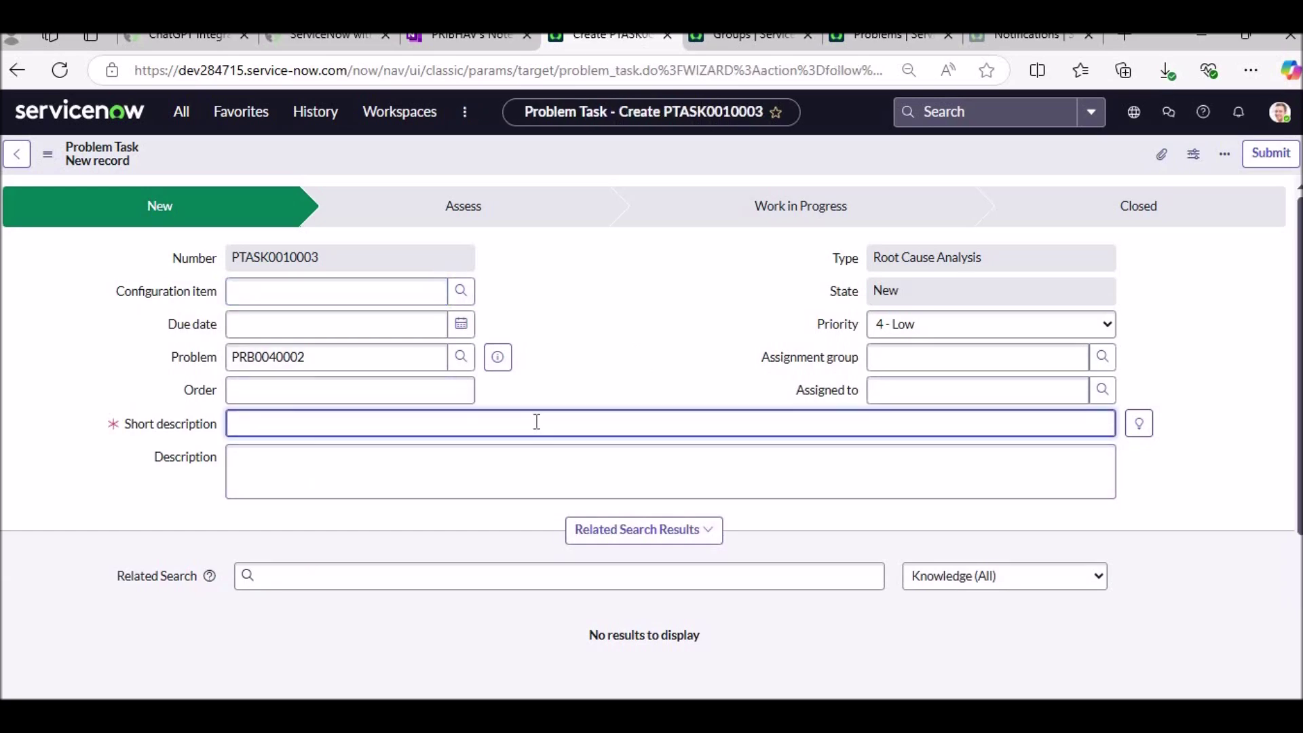
{"action": "type", "text": "u"}
{"action": "type", "text": "cha"}
{"action": "key", "text": "BackSpace"}
{"action": "type", "text": "eck"}
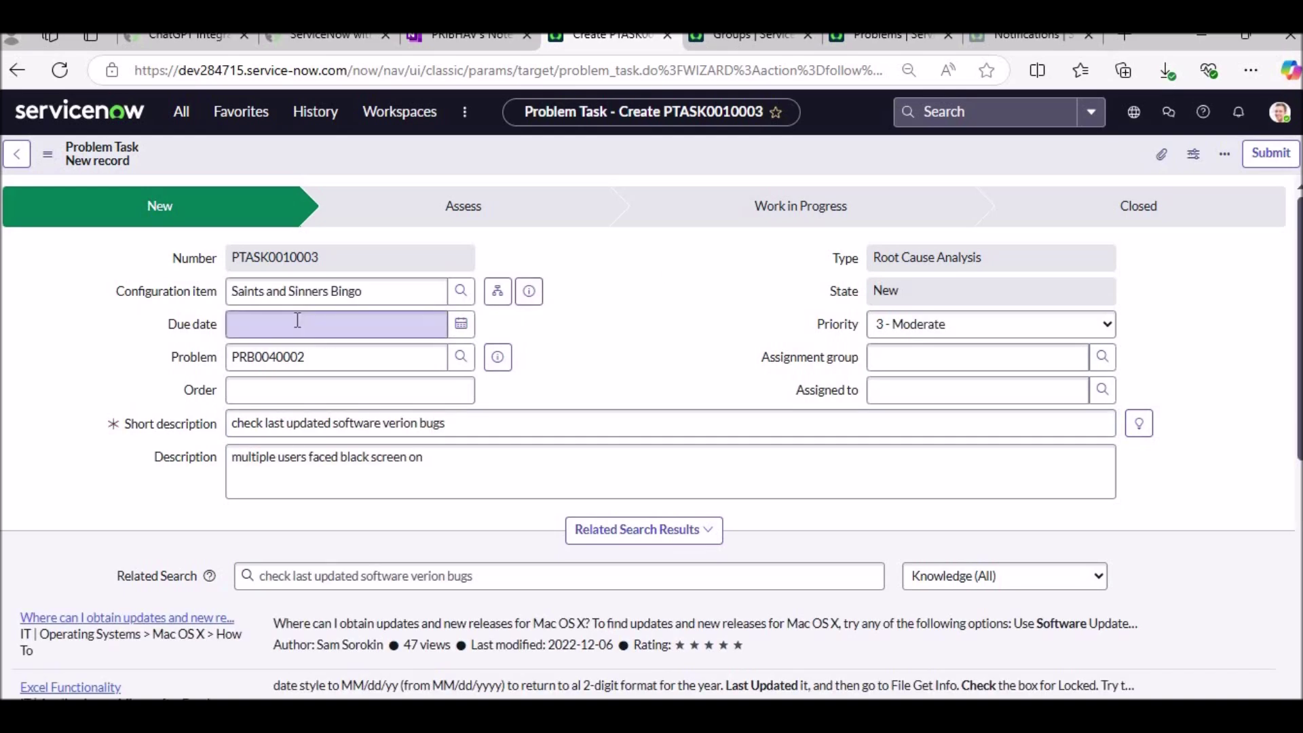
{"action": "left_click", "coordinate": [387, 297]}
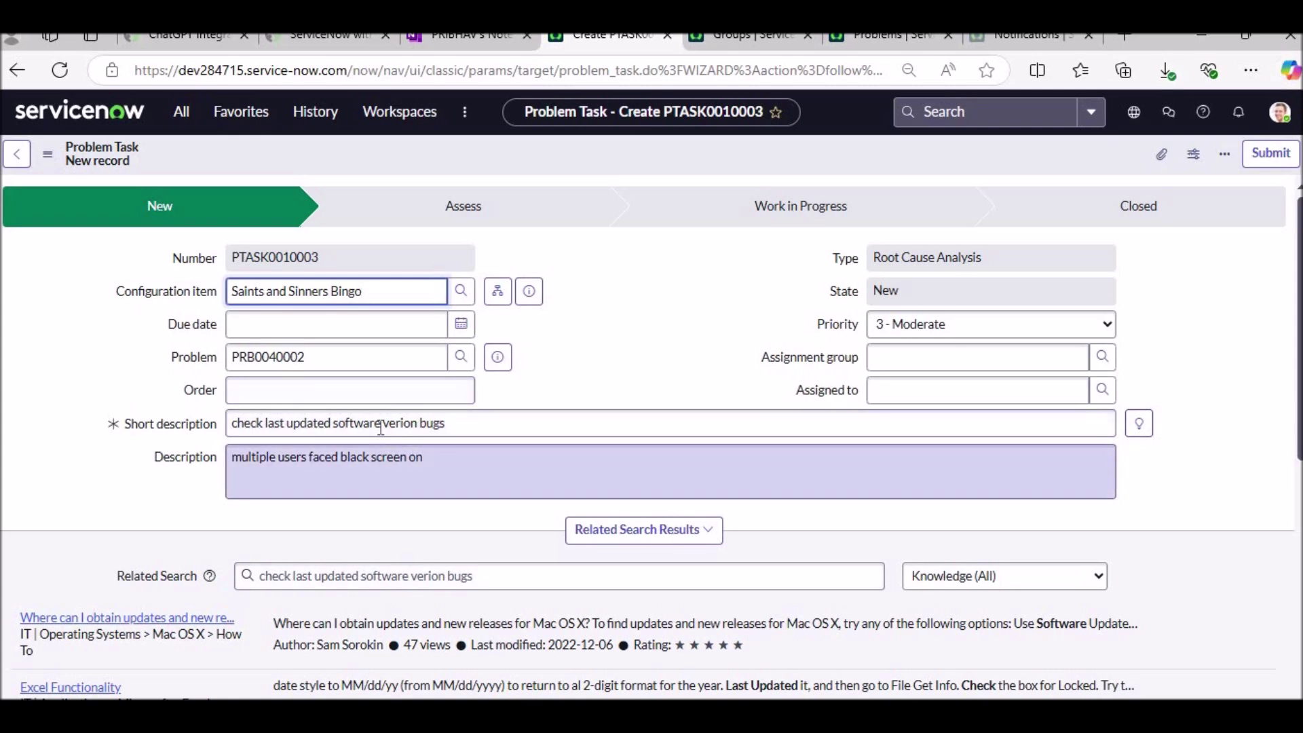
{"action": "right_click", "coordinate": [744, 153]}
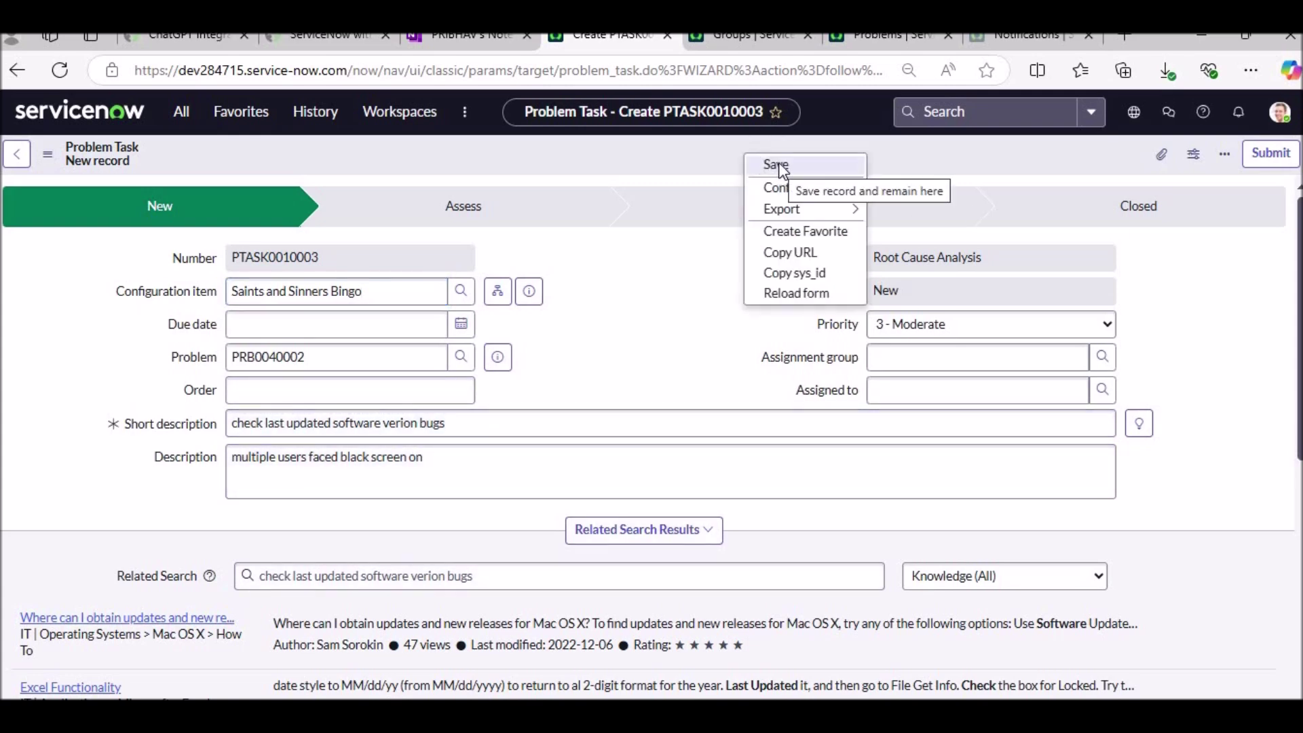
{"action": "left_click", "coordinate": [778, 165]}
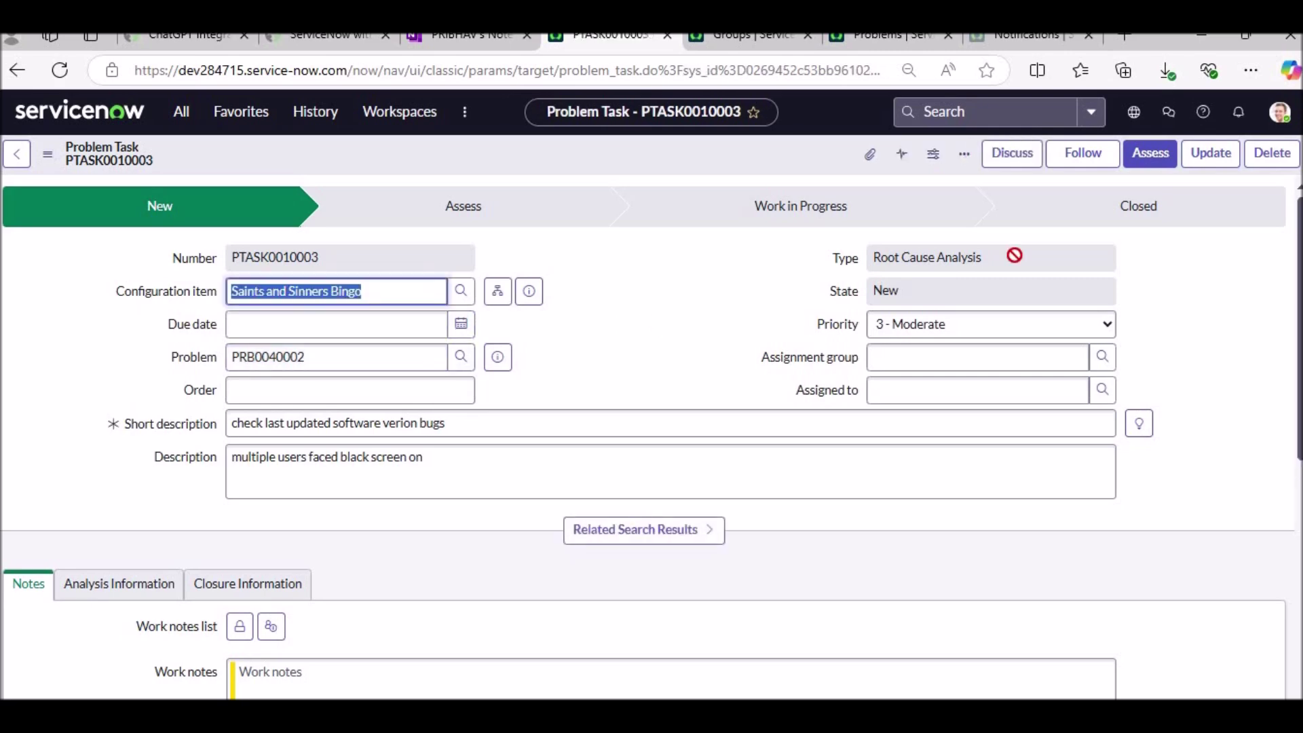
Move the problem task to Assess, assigned to Problem Task Analyst A, and start work on it
{"action": "left_click", "coordinate": [1146, 157]}
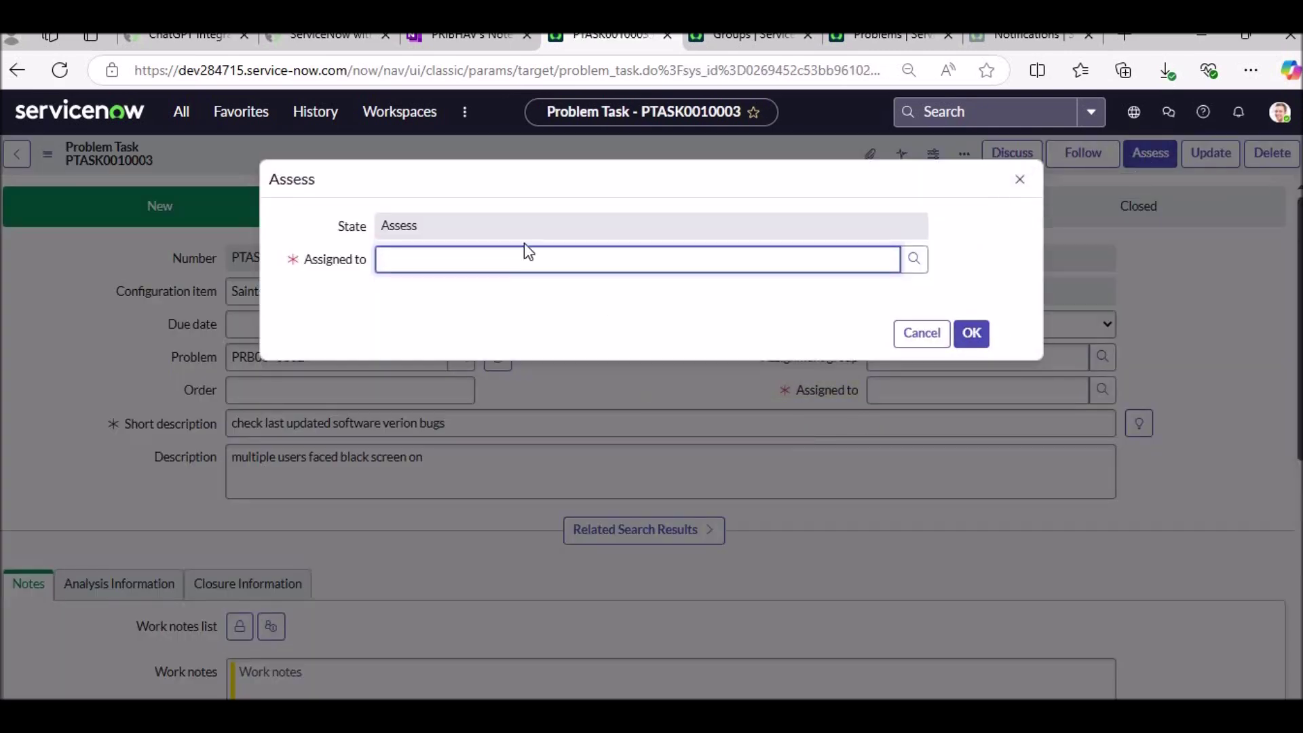
{"action": "type", "text": "**"}
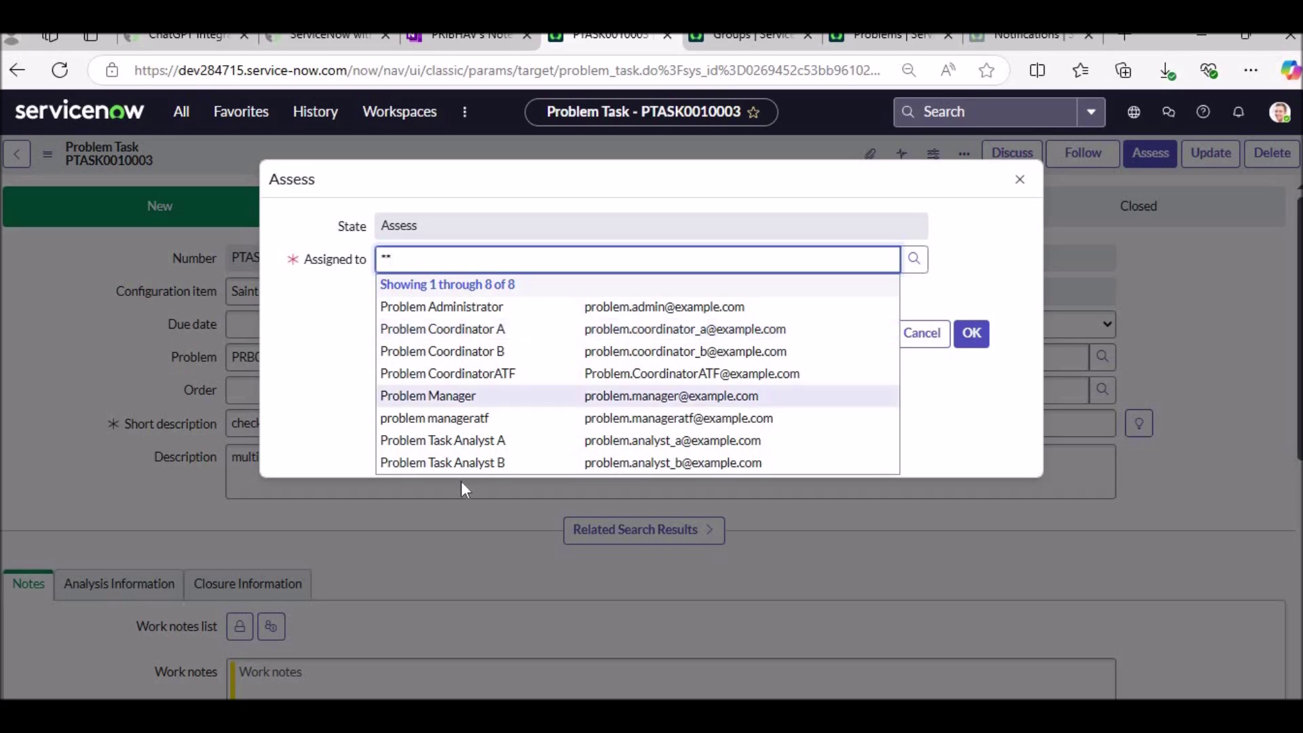
{"action": "left_click", "coordinate": [479, 441]}
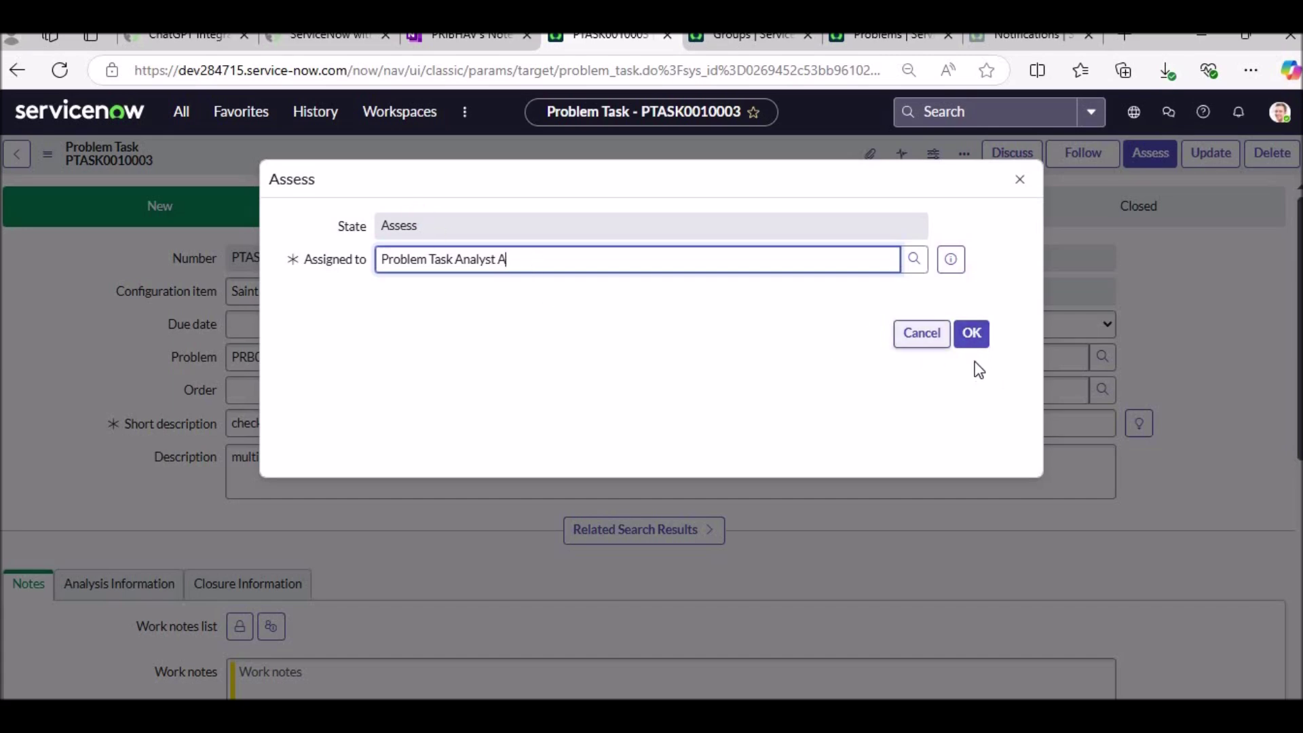
{"action": "left_click", "coordinate": [974, 337]}
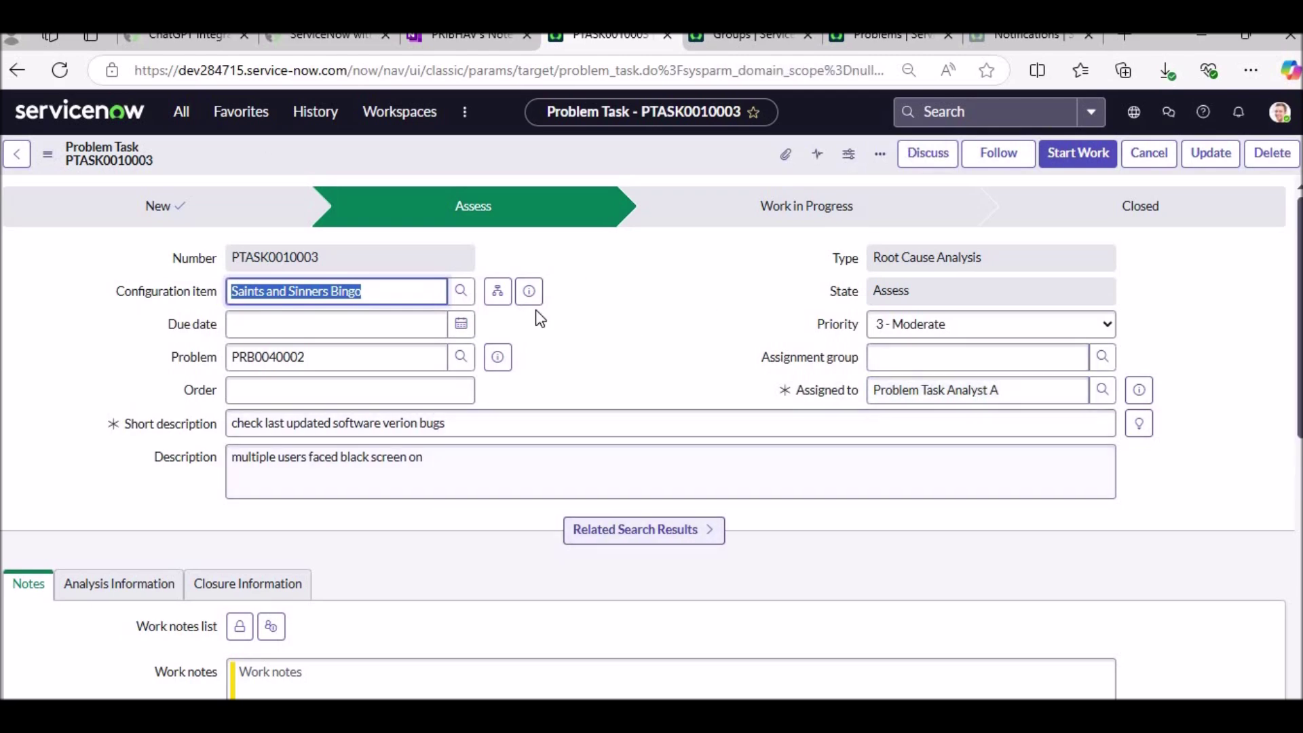
{"action": "left_click", "coordinate": [1079, 157]}
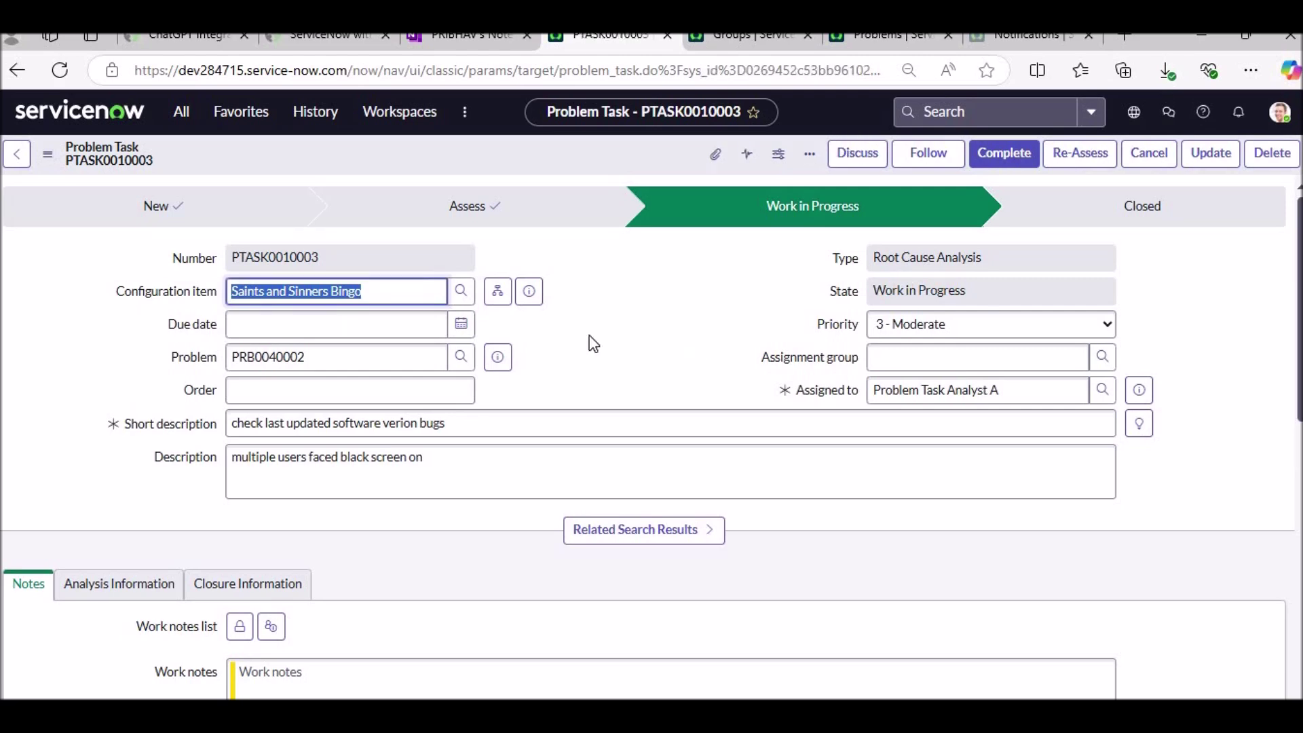
Examine the problem task's work notes and activities, and the cause and proposed fix fields in its Analysis Information
{"action": "scroll", "coordinate": [661, 364], "scroll_direction": "down", "scroll_amount": 3}
{"action": "scroll", "coordinate": [621, 378], "scroll_direction": "down", "scroll_amount": 3}
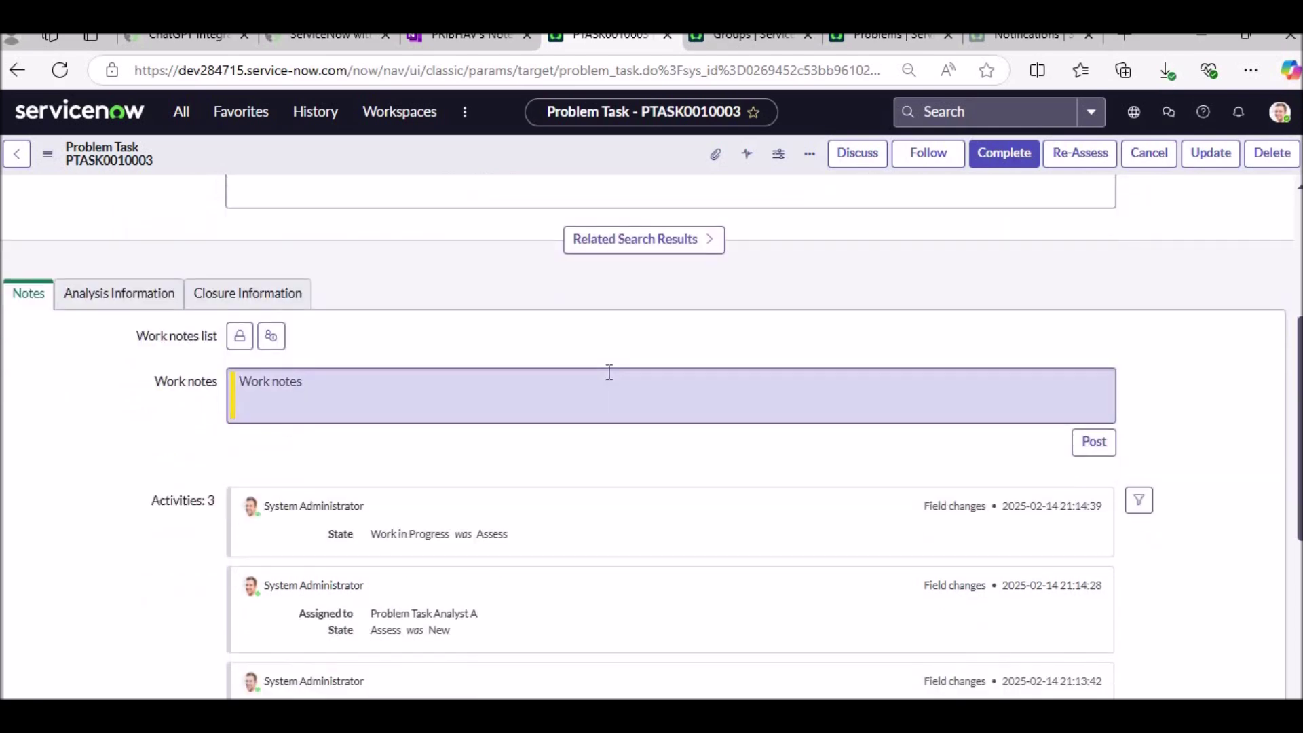
{"action": "left_click", "coordinate": [116, 197]}
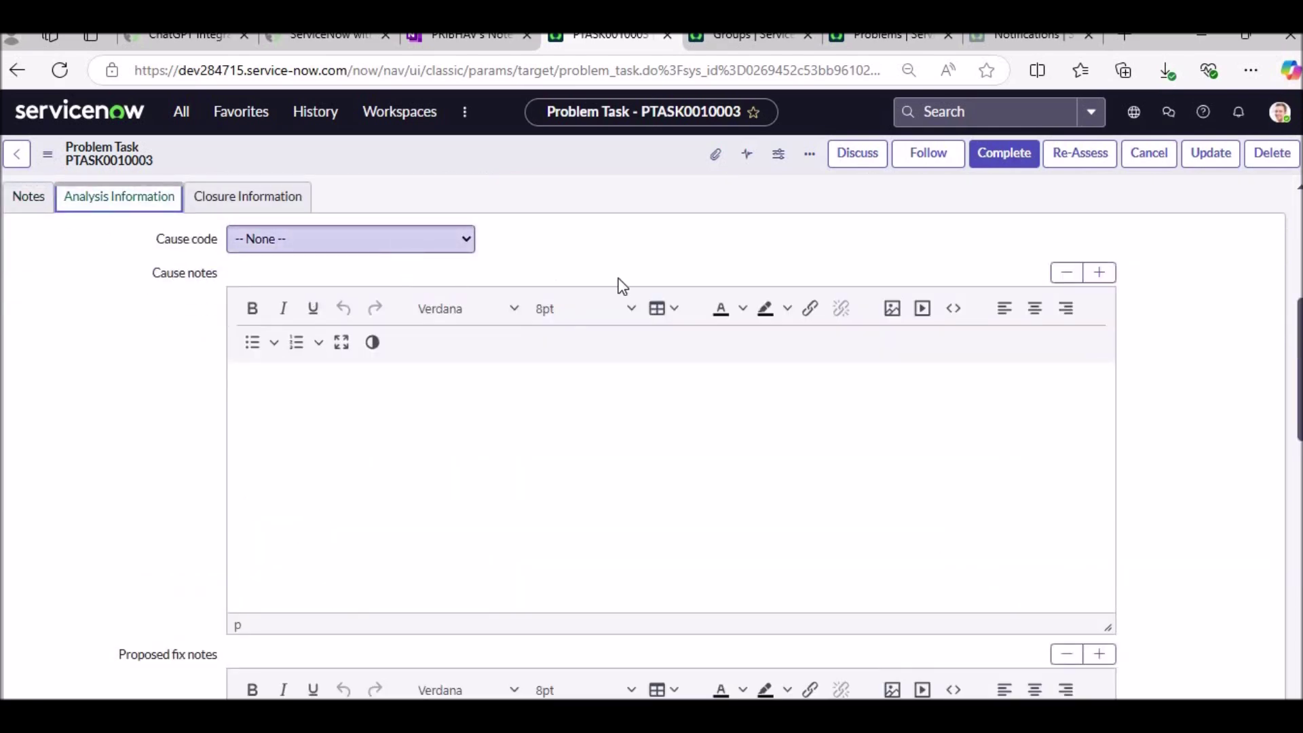
{"action": "scroll", "coordinate": [626, 278], "scroll_direction": "up", "scroll_amount": 5}
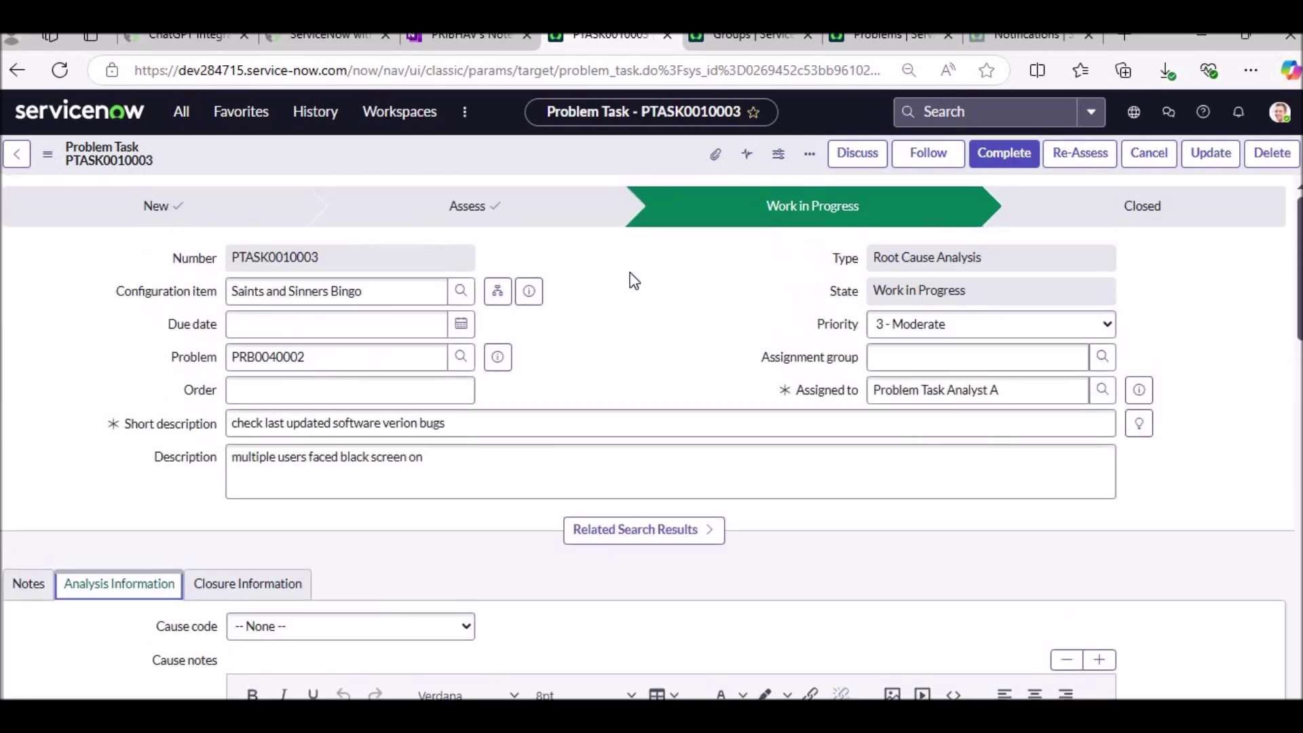
{"action": "scroll", "coordinate": [718, 276], "scroll_direction": "down", "scroll_amount": 2}
{"action": "scroll", "coordinate": [829, 231], "scroll_direction": "up", "scroll_amount": 2}
{"action": "scroll", "coordinate": [637, 372], "scroll_direction": "down", "scroll_amount": 4}
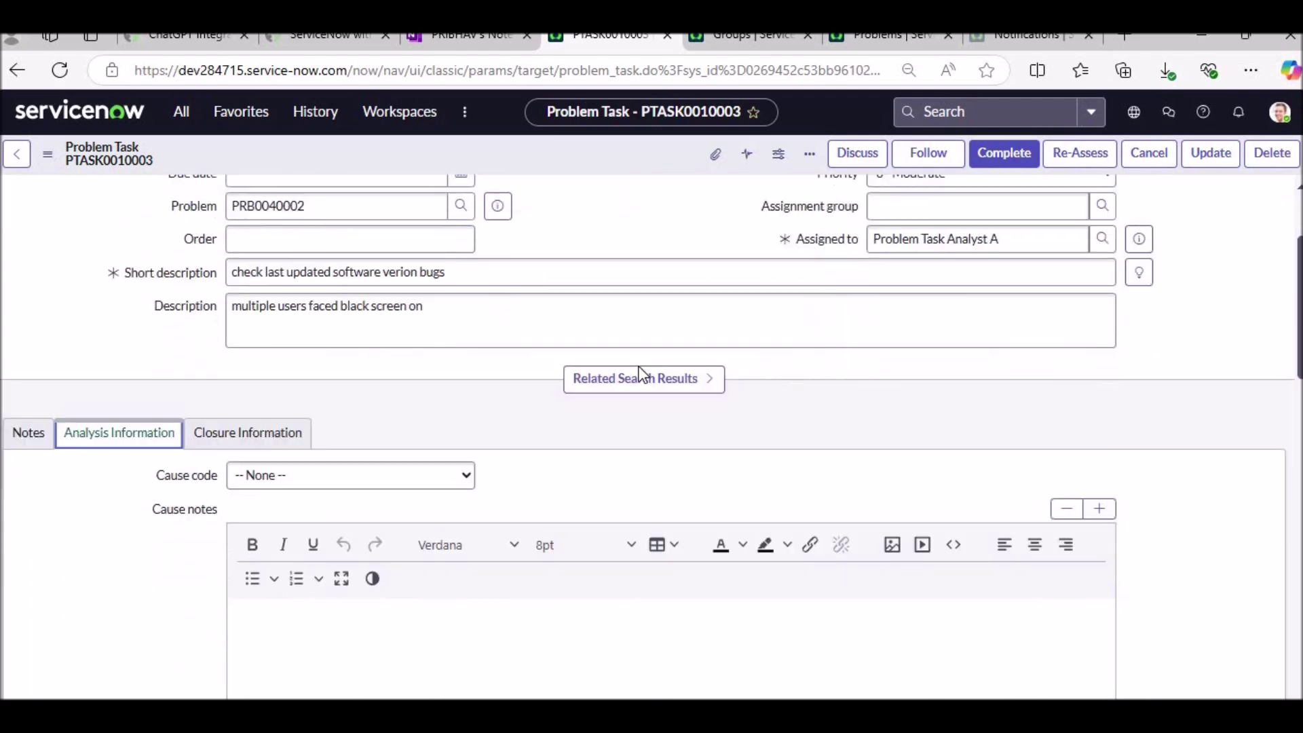
{"action": "scroll", "coordinate": [342, 337], "scroll_direction": "down", "scroll_amount": 2}
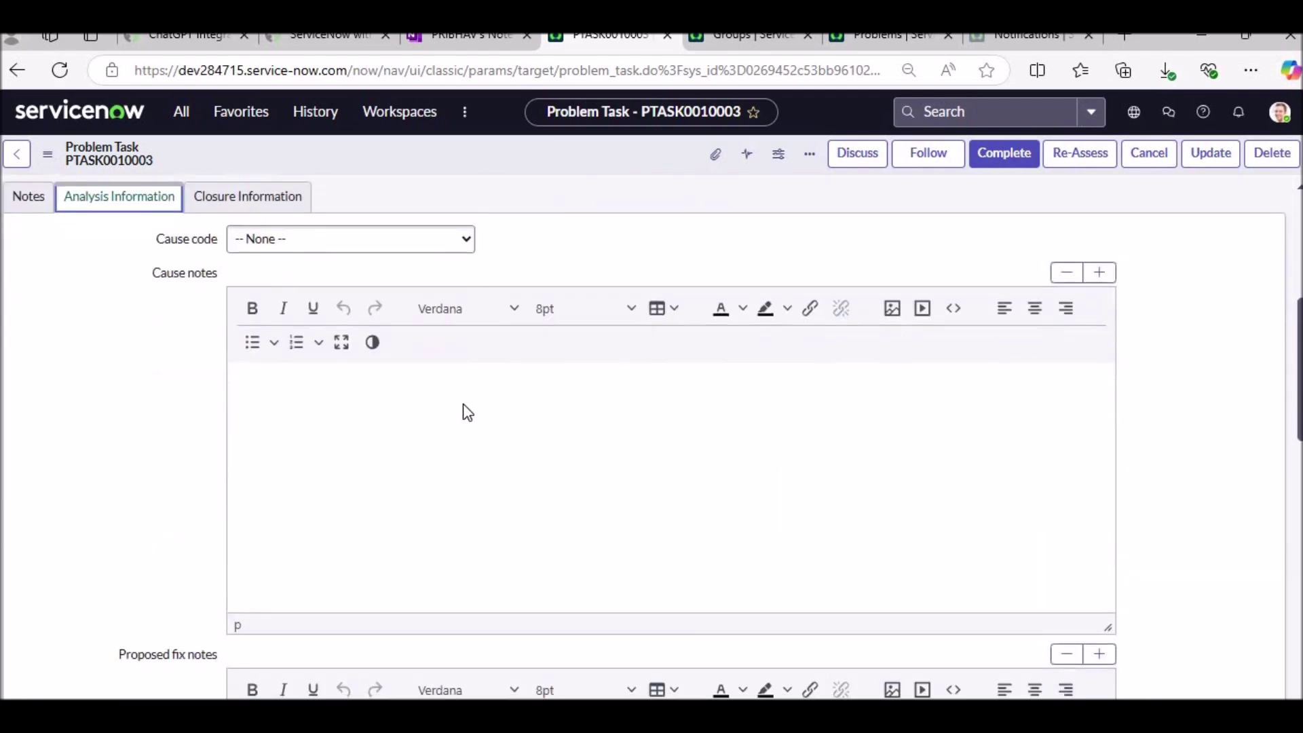
{"action": "scroll", "coordinate": [373, 567], "scroll_direction": "down", "scroll_amount": 7}
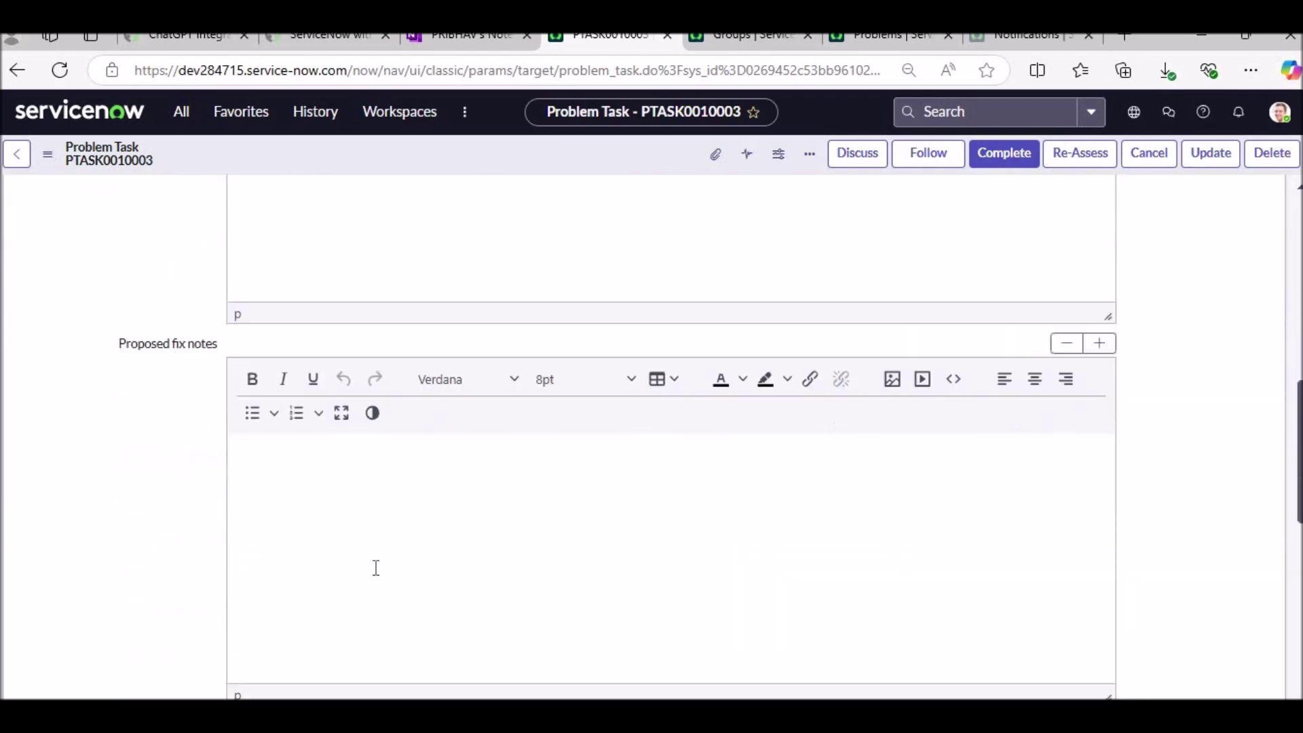
Enter "reboot laptop in safe mode and then in normal mode" as the problem task's workaround
{"action": "scroll", "coordinate": [475, 543], "scroll_direction": "down", "scroll_amount": 3}
{"action": "left_click", "coordinate": [425, 490]}
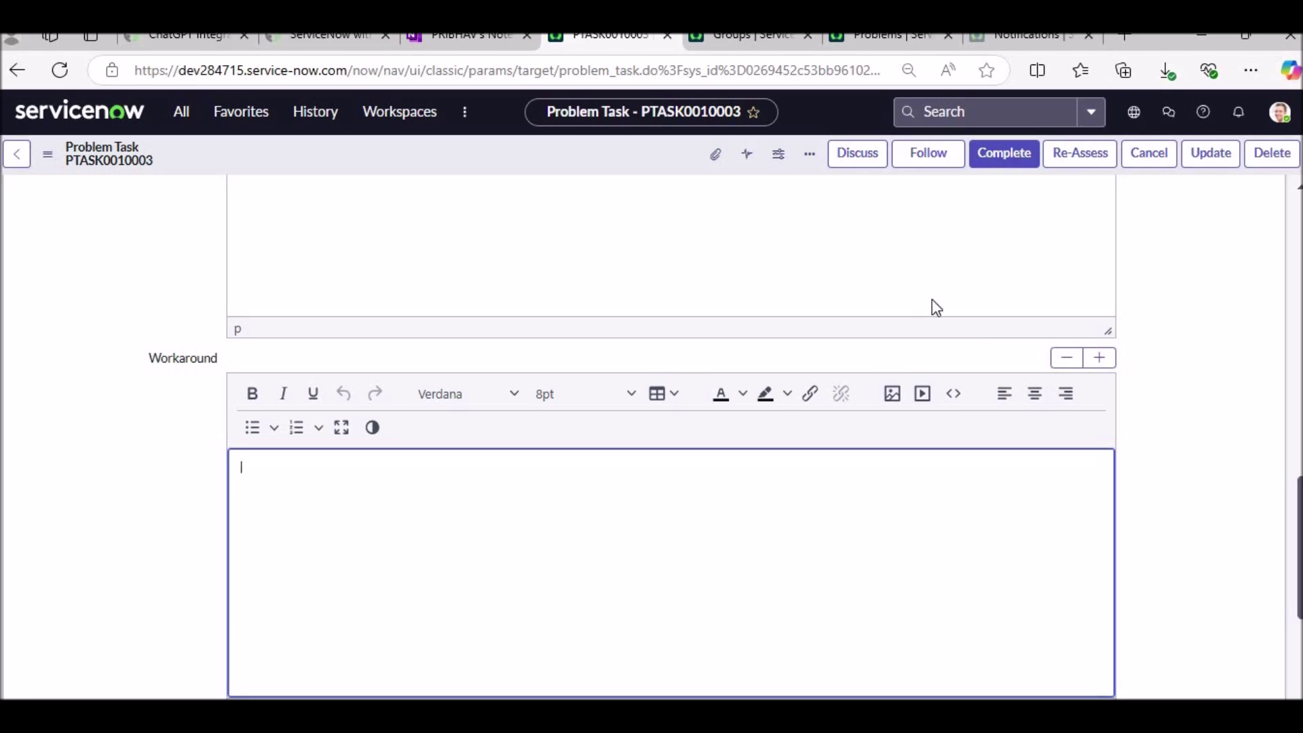
{"action": "type", "text": "reboot laptop in safe mode and then in normal mode"}
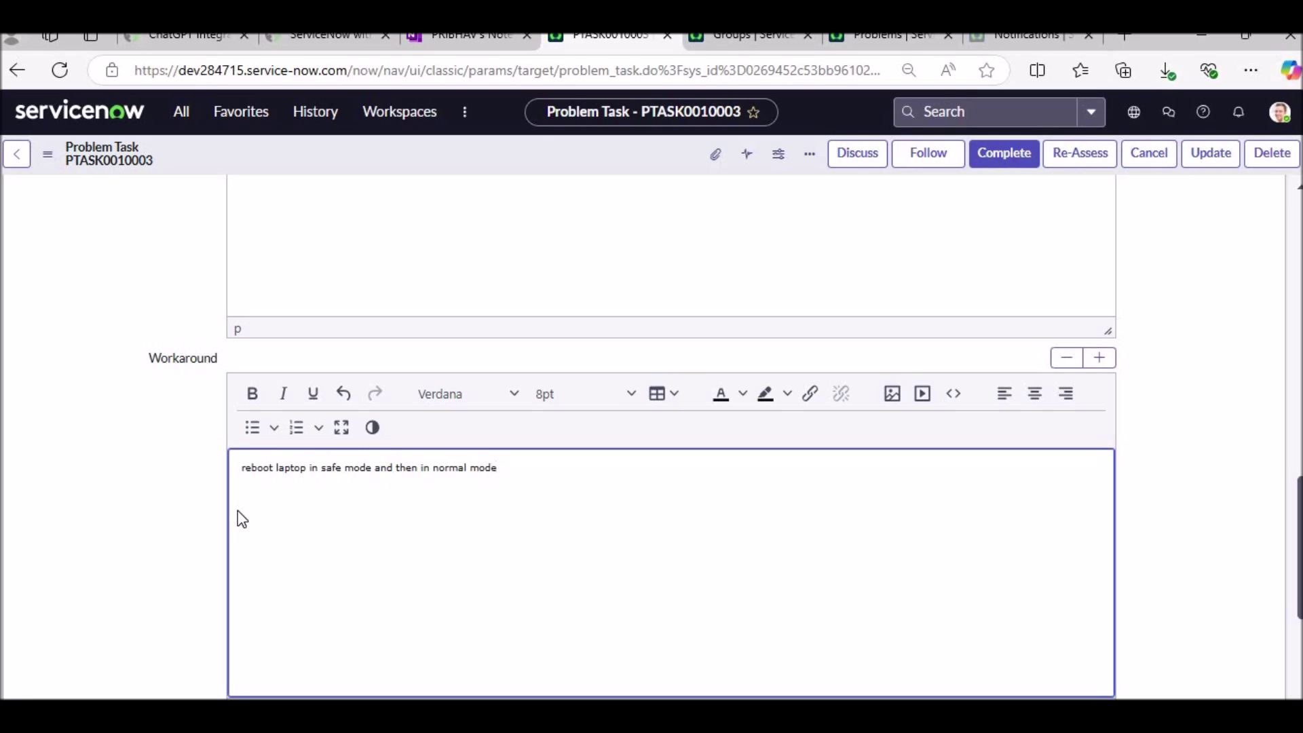
Enter the cause notes "bug found in latest verion and fix is planned in next 10 days by vendor."
{"action": "scroll", "coordinate": [540, 523], "scroll_direction": "down", "scroll_amount": 5}
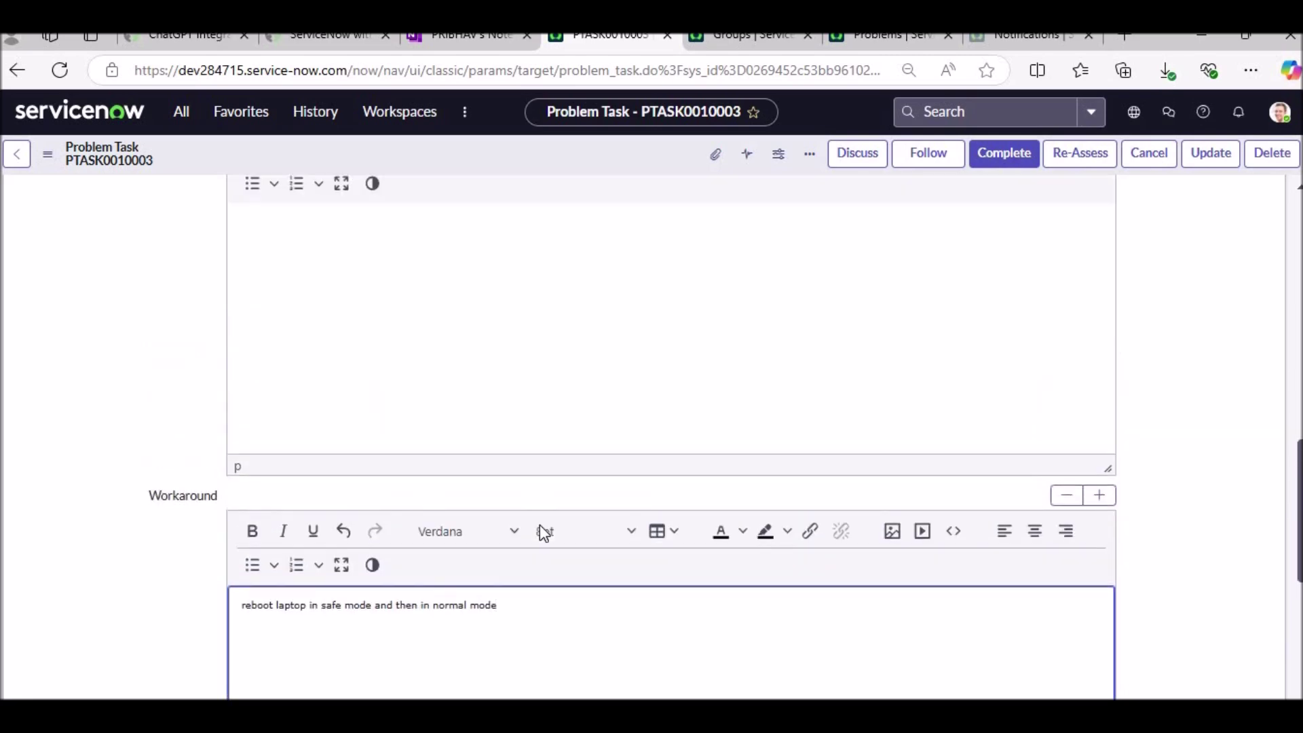
{"action": "scroll", "coordinate": [502, 540], "scroll_direction": "up", "scroll_amount": 4}
{"action": "left_click", "coordinate": [378, 415]}
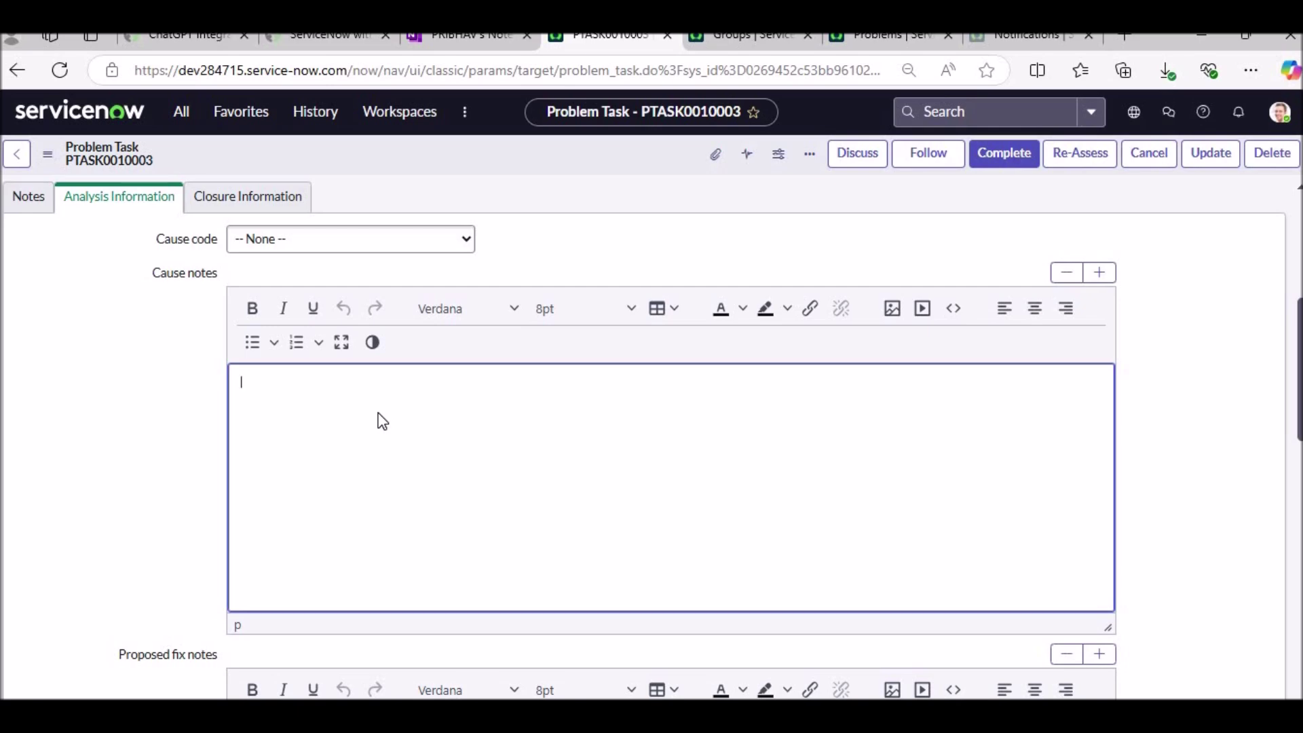
{"action": "type", "text": "bug found in latest verion and fix is planned in next 10 days by vendor."}
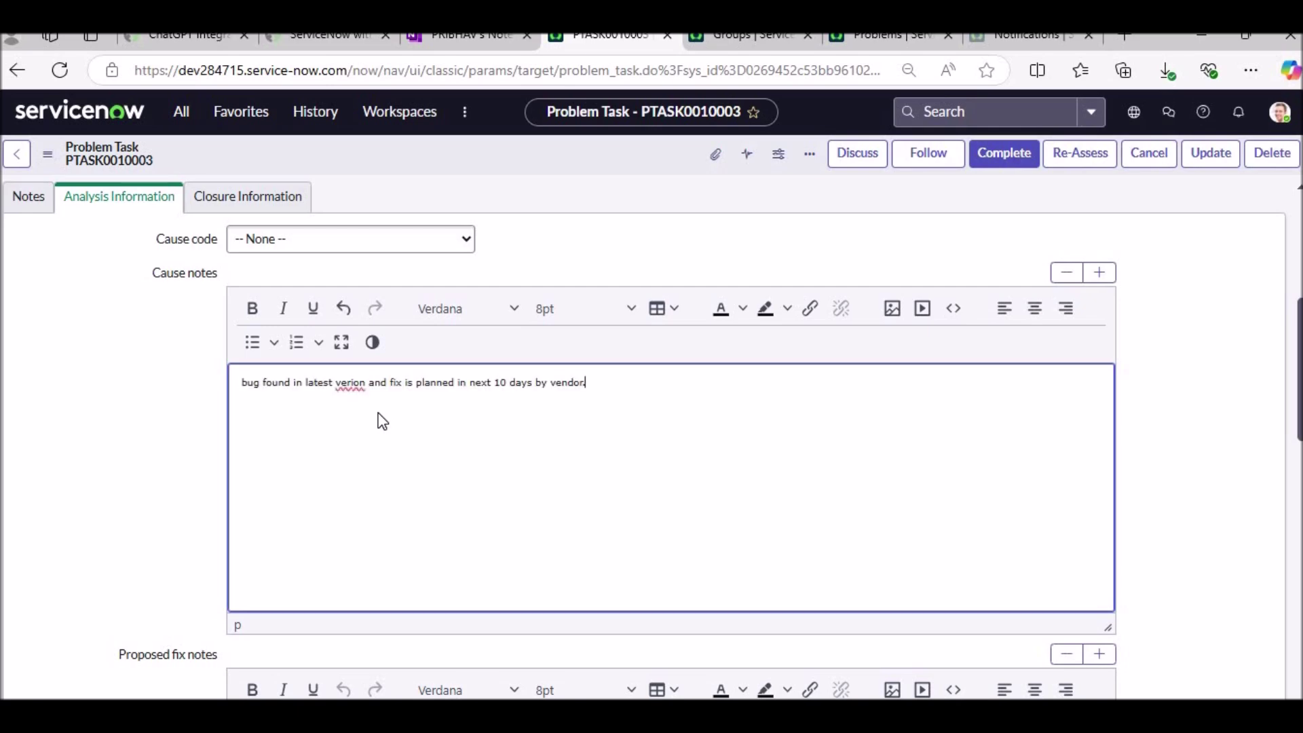
Enter the proposed fix notes "after 10 days , new patch would be realesed."
{"action": "scroll", "coordinate": [381, 421], "scroll_direction": "down", "scroll_amount": 4}
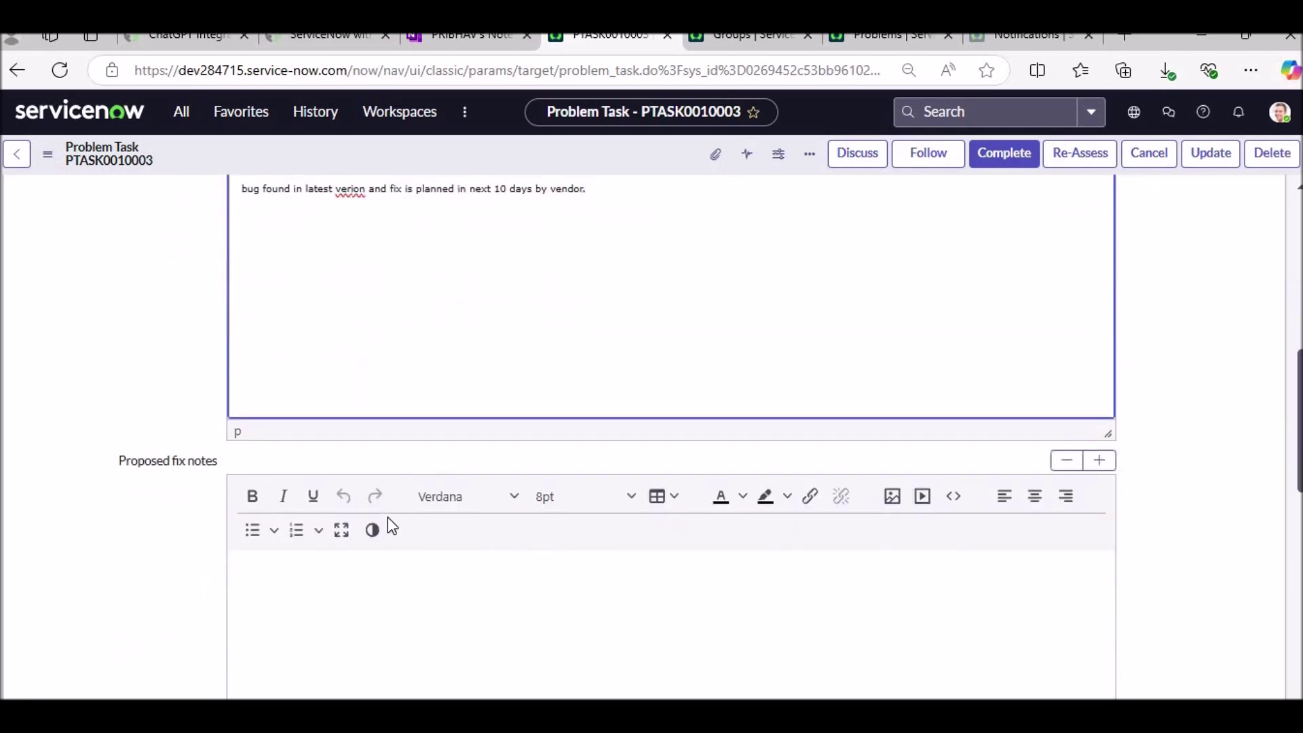
{"action": "left_click", "coordinate": [375, 493]}
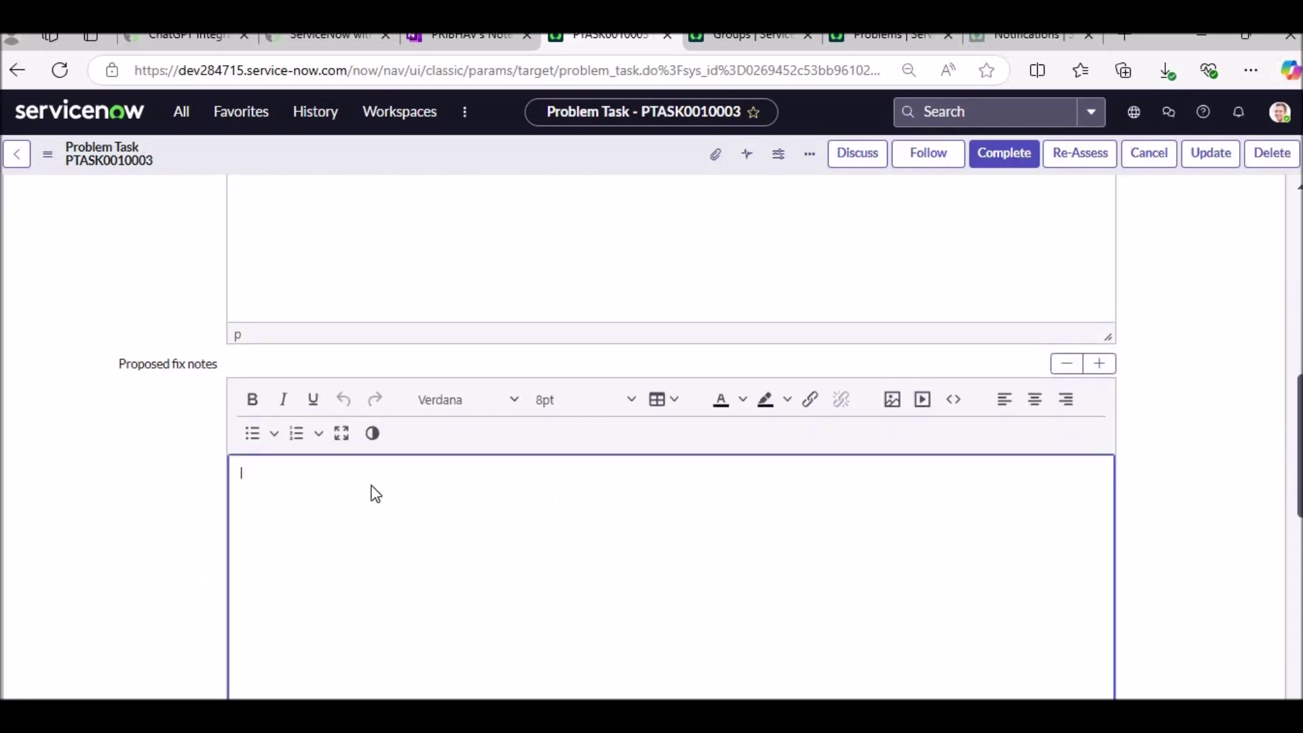
{"action": "type", "text": "after 10 days , new patch would be "}
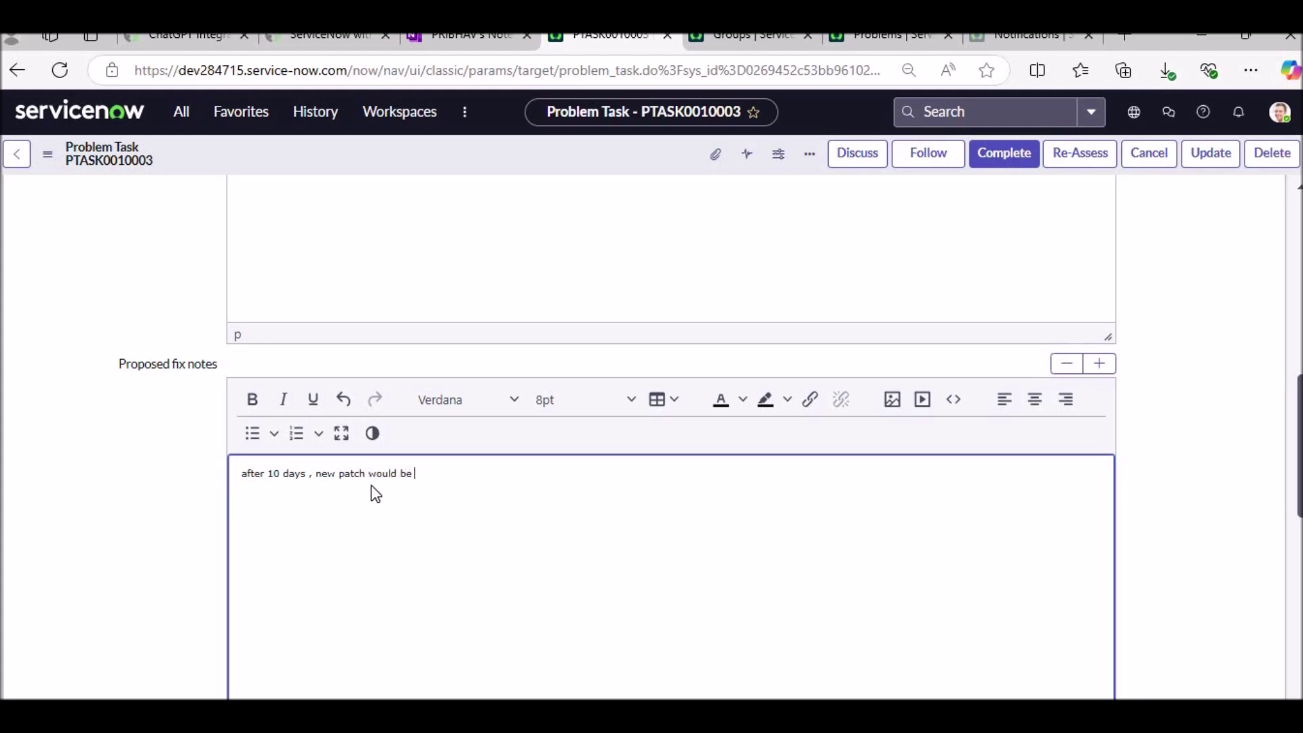
{"action": "type", "text": "realesed."}
Try to correct the misspelled word "verion" in the cause notes
{"action": "scroll", "coordinate": [416, 503], "scroll_direction": "up", "scroll_amount": 9}
{"action": "scroll", "coordinate": [521, 545], "scroll_direction": "down", "scroll_amount": 4}
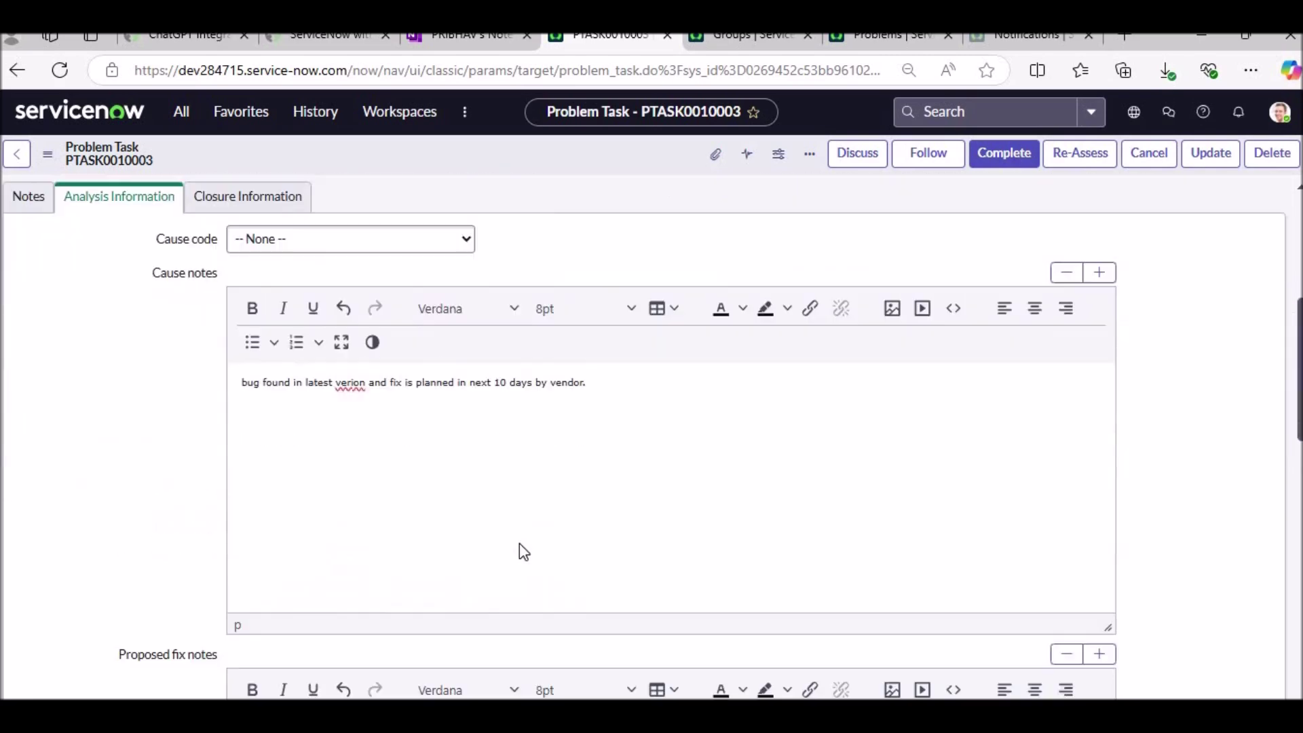
{"action": "right_click", "coordinate": [348, 384]}
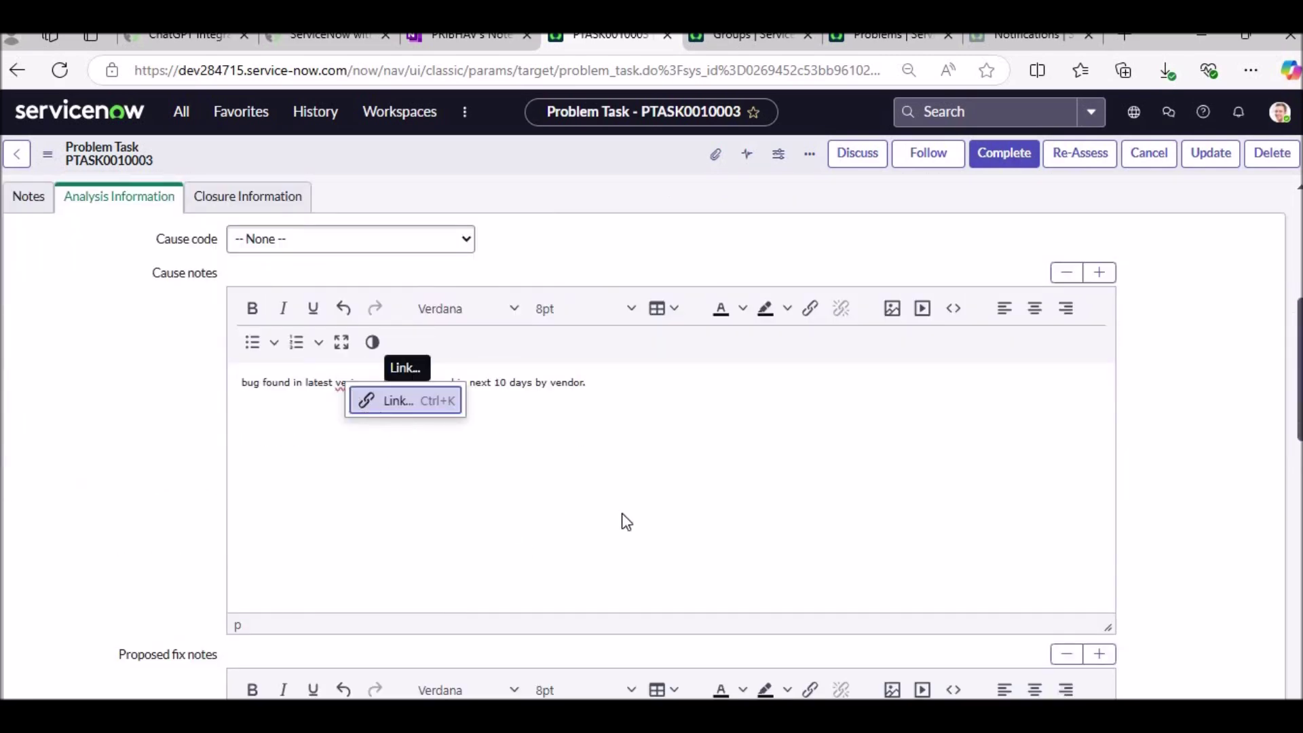
{"action": "left_click", "coordinate": [482, 444]}
{"action": "scroll", "coordinate": [432, 456], "scroll_direction": "down", "scroll_amount": 8}
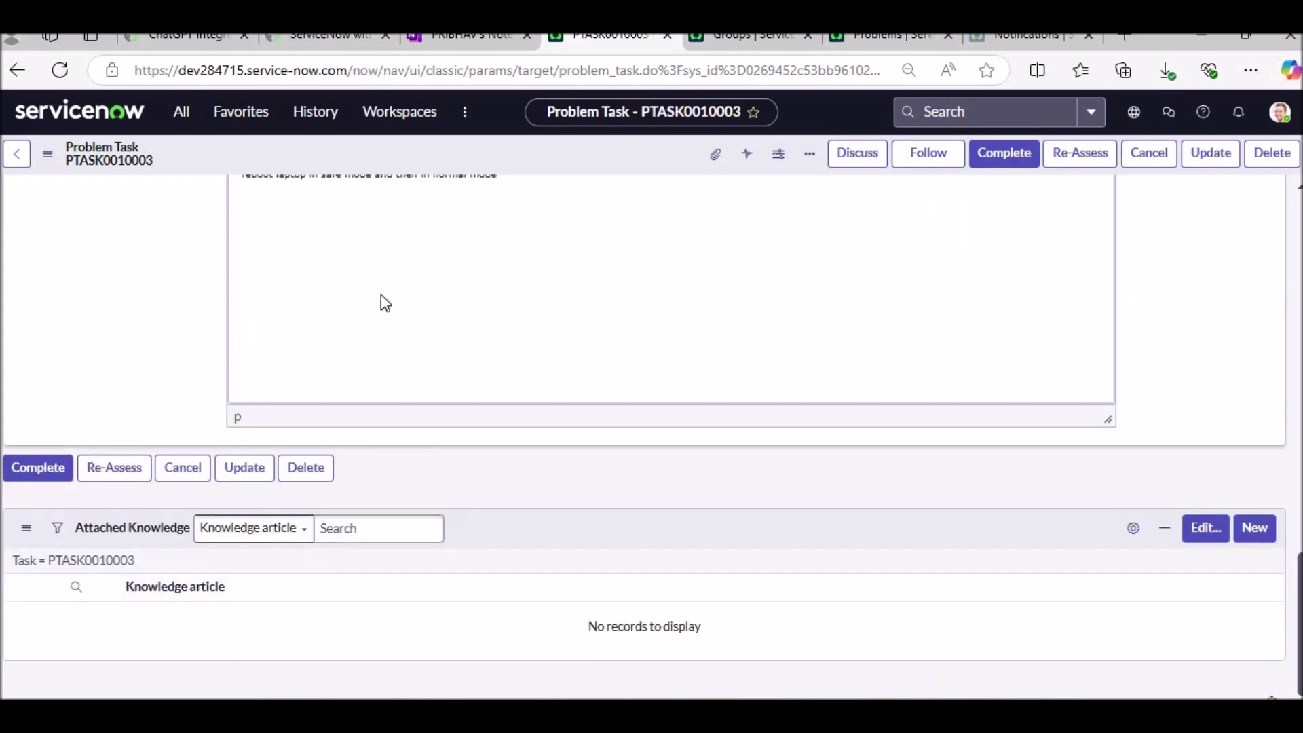
Complete the root cause analysis task PTASK0010003 with the cause code Software issue
{"action": "scroll", "coordinate": [383, 304], "scroll_direction": "up", "scroll_amount": 8}
{"action": "scroll", "coordinate": [948, 233], "scroll_direction": "up", "scroll_amount": 10}
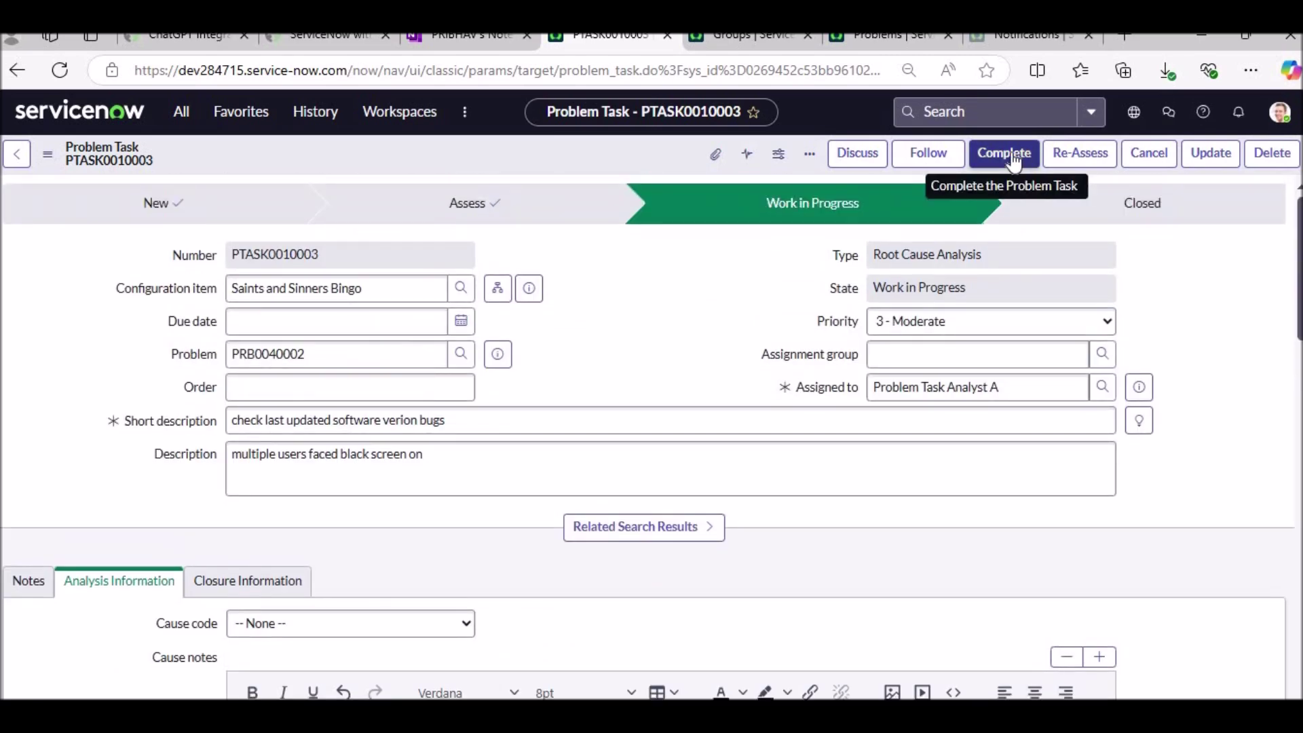
{"action": "left_click", "coordinate": [1013, 162]}
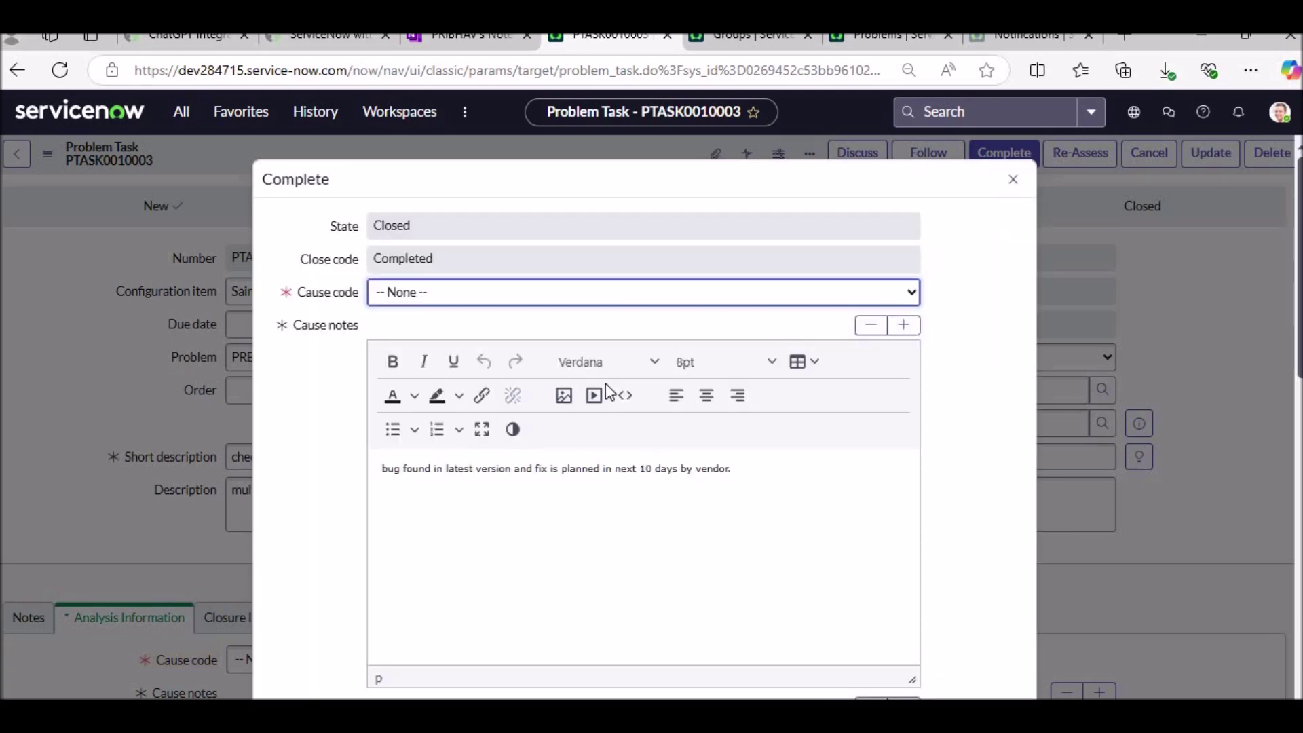
{"action": "left_click", "coordinate": [410, 293]}
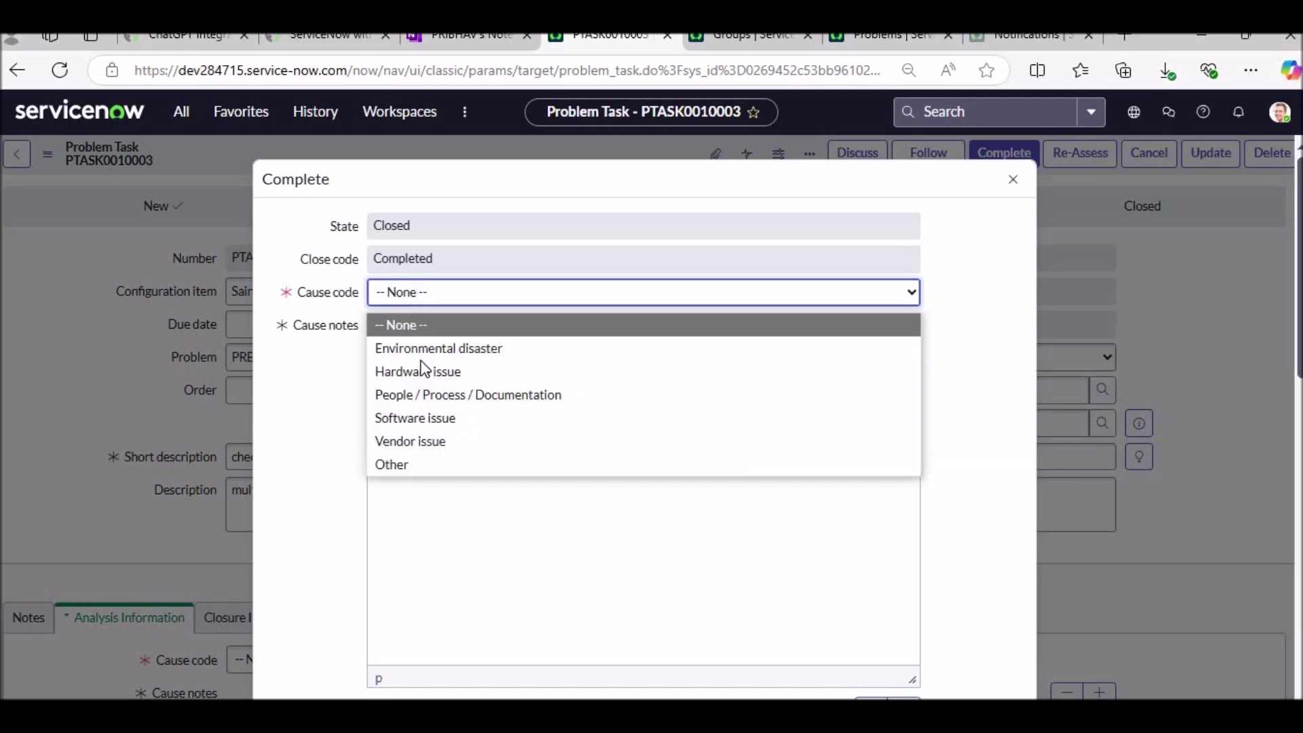
{"action": "left_click", "coordinate": [500, 420]}
{"action": "left_click", "coordinate": [957, 353]}
{"action": "scroll", "coordinate": [450, 453], "scroll_direction": "down", "scroll_amount": 3}
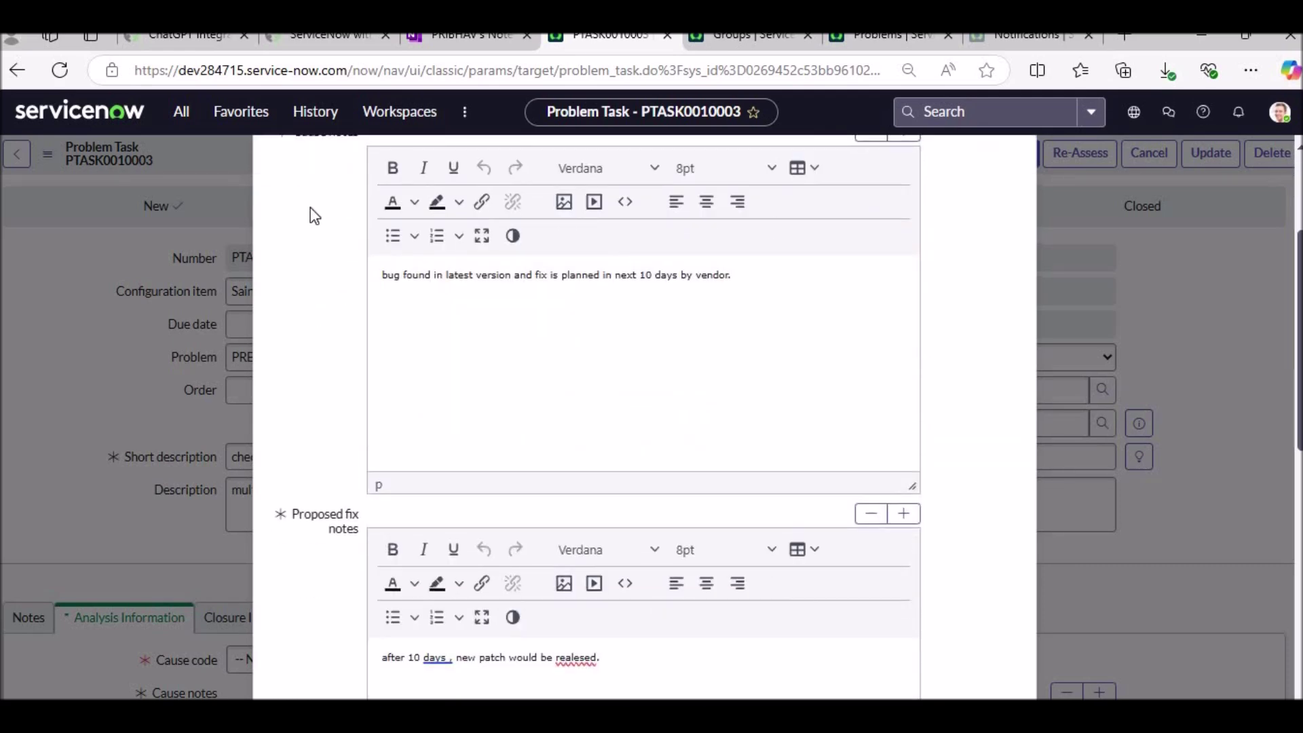
{"action": "scroll", "coordinate": [408, 548], "scroll_direction": "down", "scroll_amount": 3}
{"action": "scroll", "coordinate": [407, 516], "scroll_direction": "down", "scroll_amount": 6}
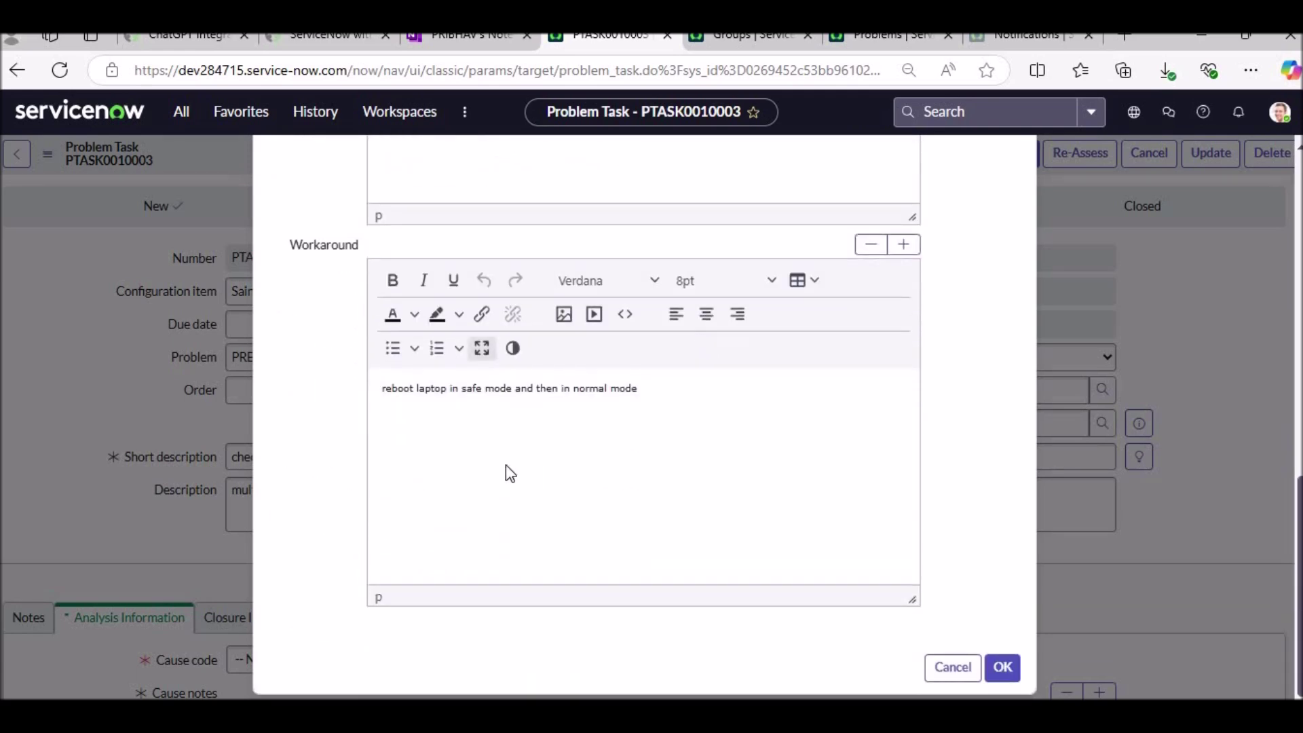
{"action": "left_click", "coordinate": [1004, 668]}
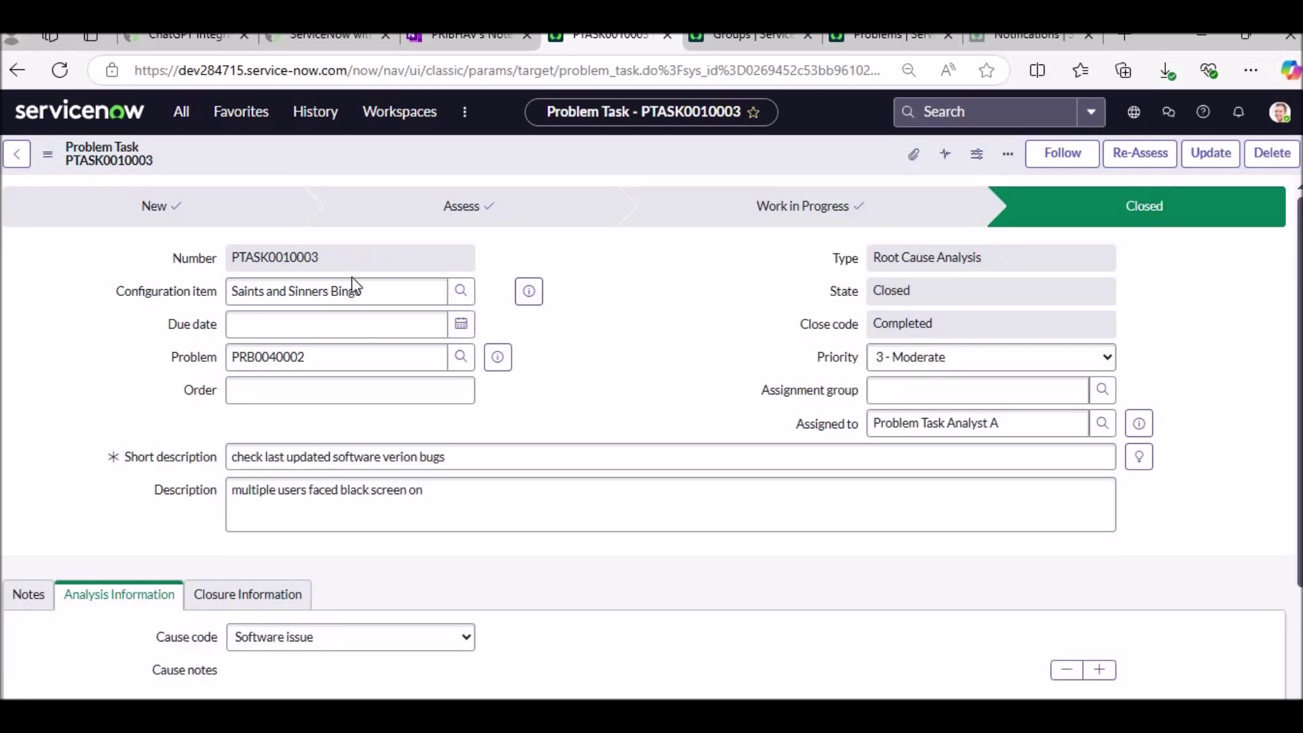
Open the task's parent problem record PRB0040002 and review its details and related problem tasks
{"action": "left_click", "coordinate": [499, 365]}
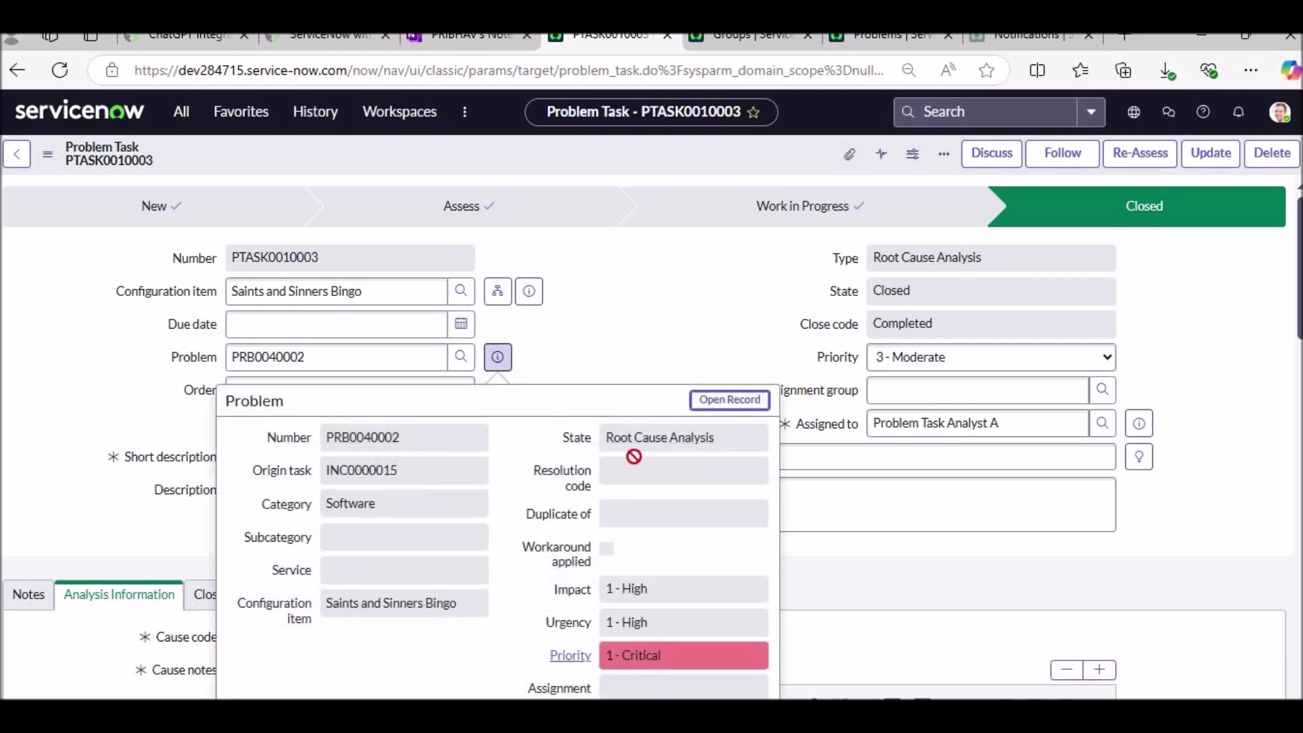
{"action": "left_click", "coordinate": [721, 402]}
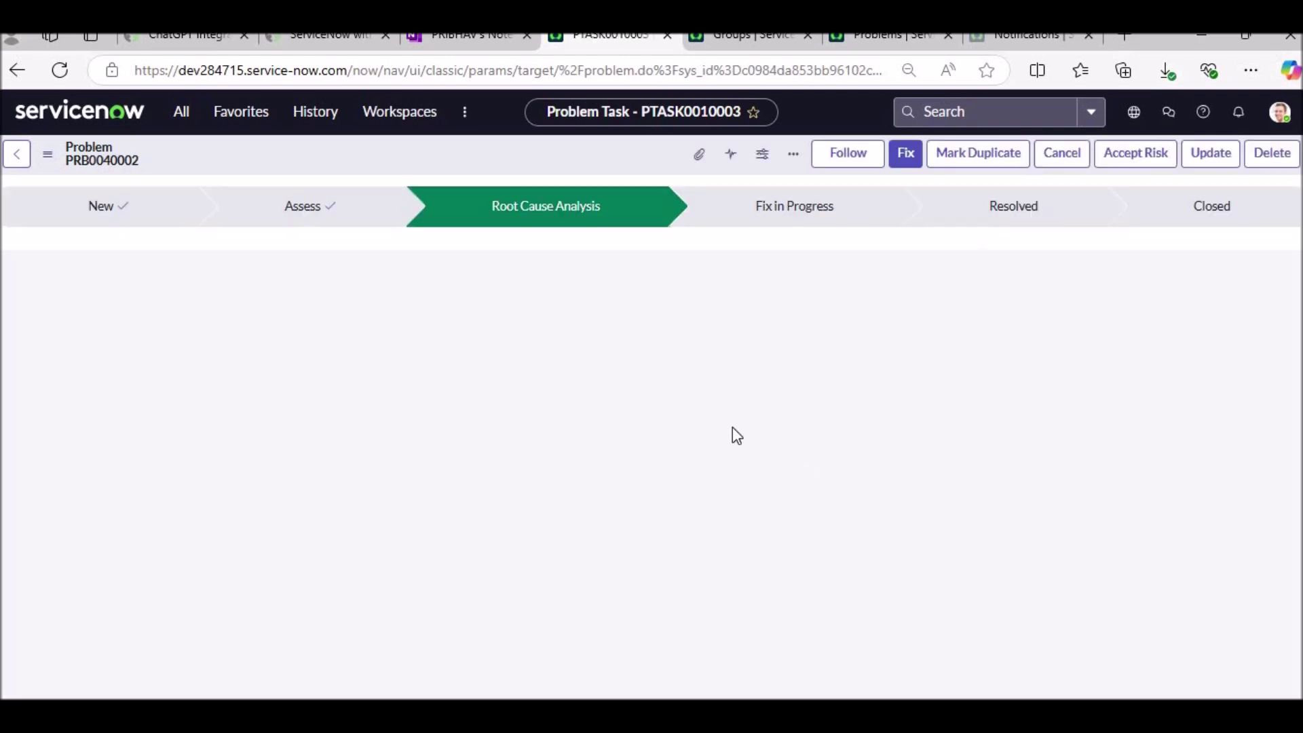
{"action": "scroll", "coordinate": [737, 430], "scroll_direction": "down", "scroll_amount": 3}
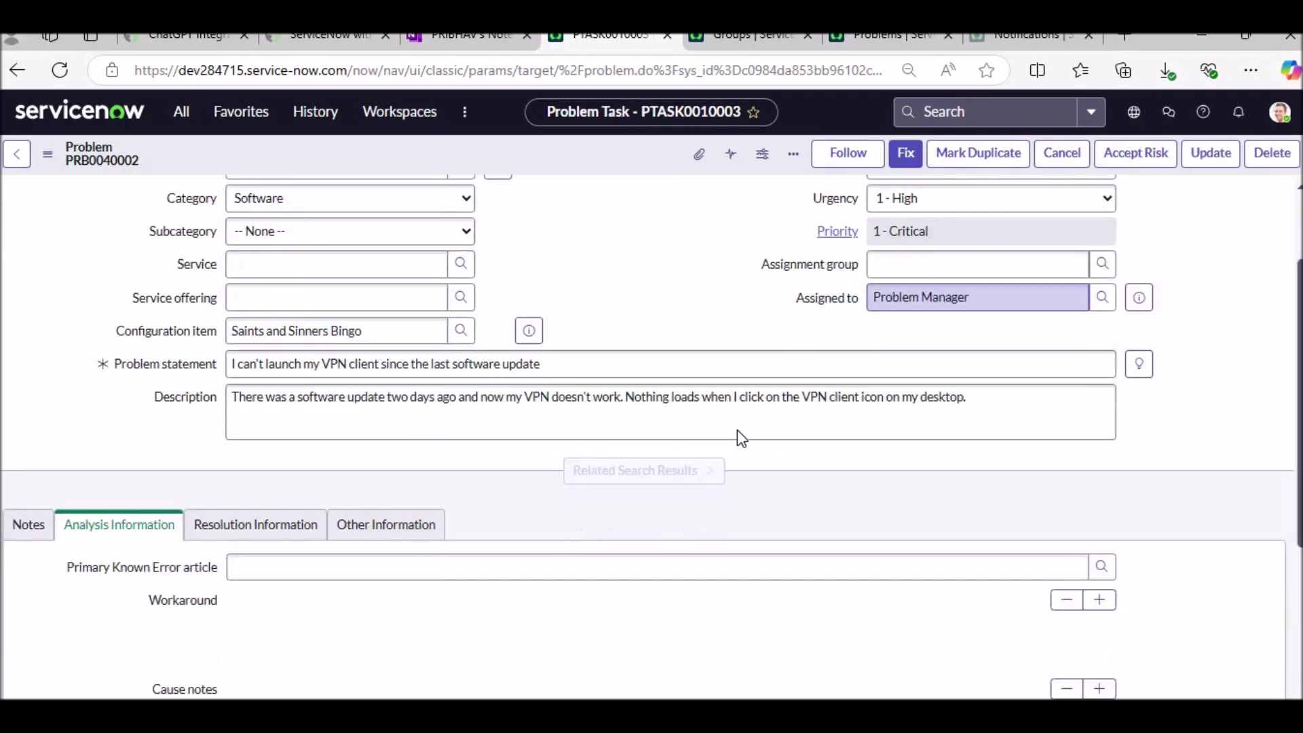
{"action": "scroll", "coordinate": [737, 429], "scroll_direction": "down", "scroll_amount": 3}
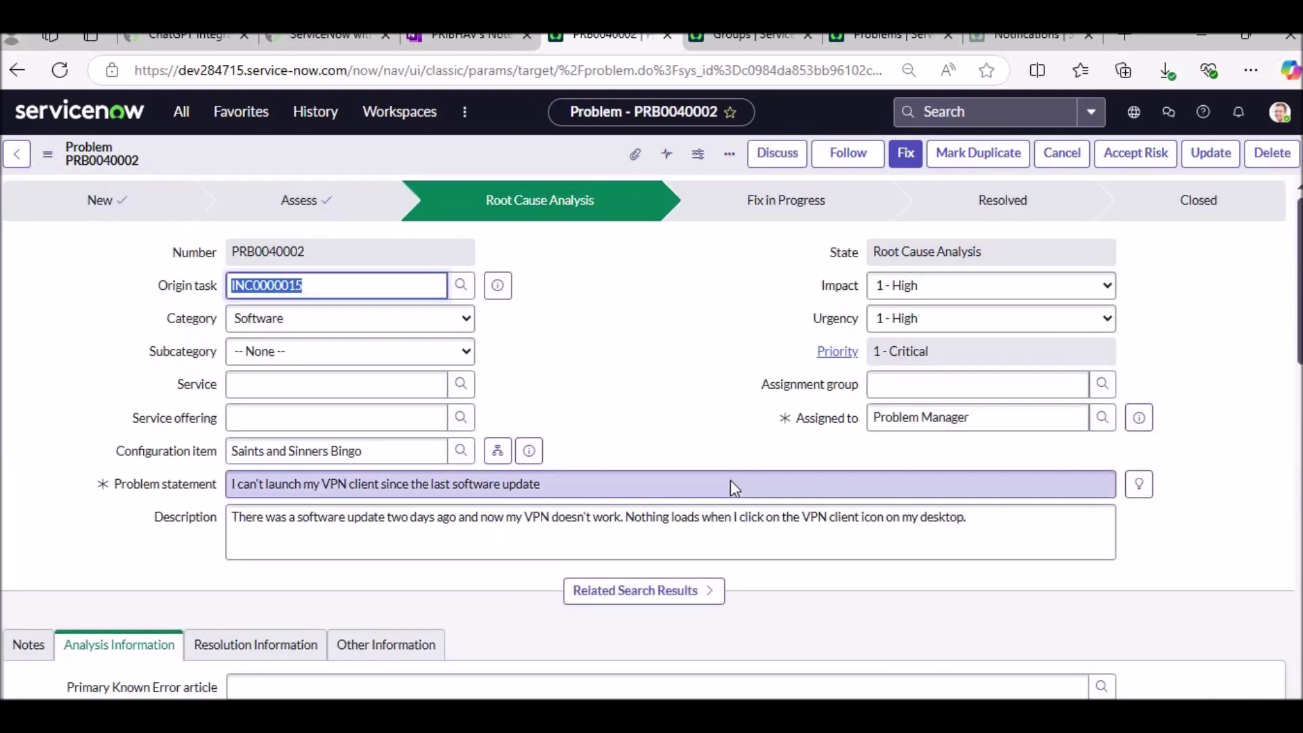
{"action": "scroll", "coordinate": [730, 479], "scroll_direction": "down", "scroll_amount": 4}
{"action": "scroll", "coordinate": [730, 479], "scroll_direction": "down", "scroll_amount": 4}
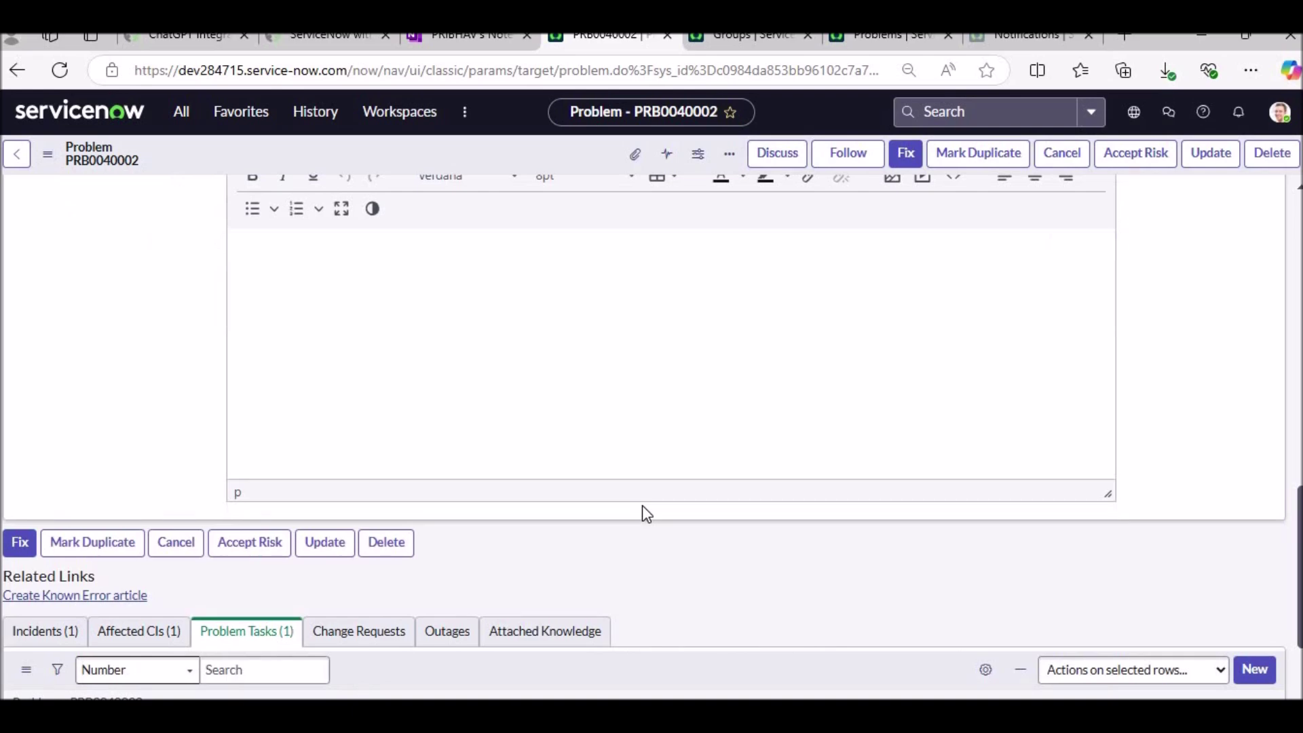
{"action": "scroll", "coordinate": [642, 505], "scroll_direction": "down", "scroll_amount": 2}
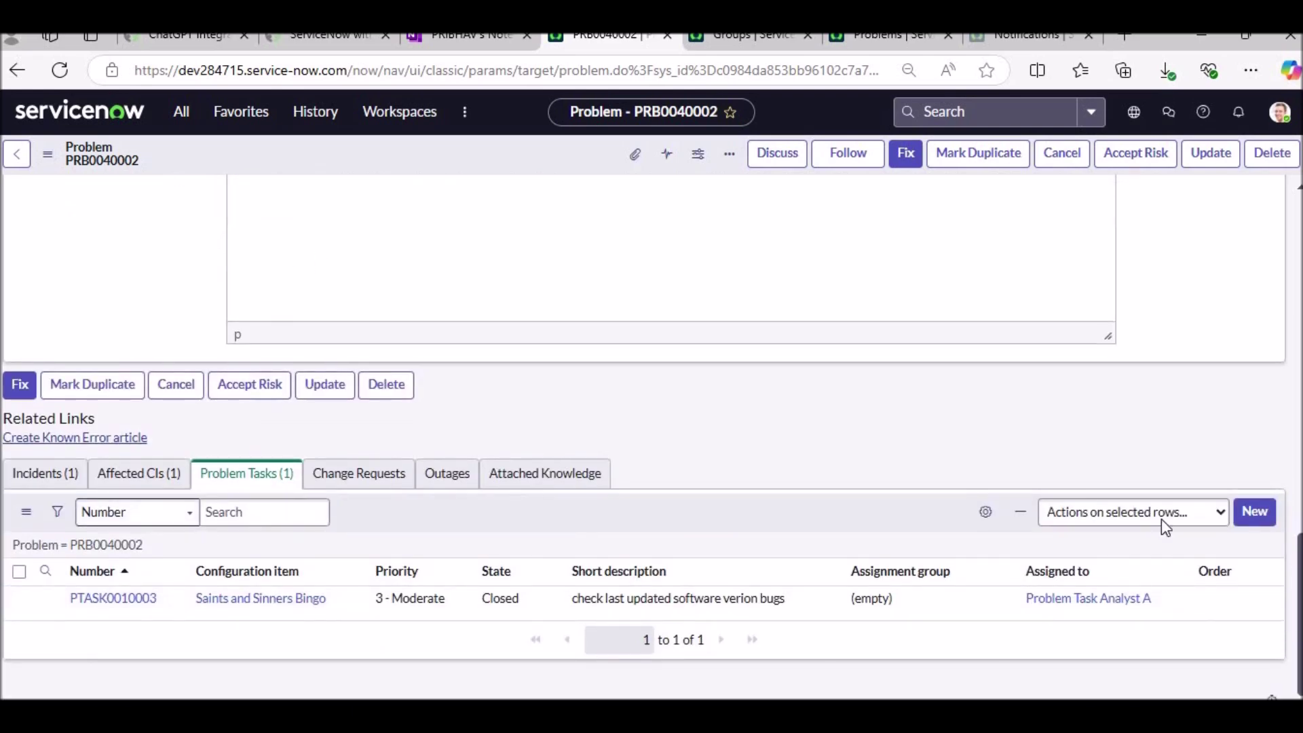
{"action": "scroll", "coordinate": [1123, 459], "scroll_direction": "up", "scroll_amount": 10}
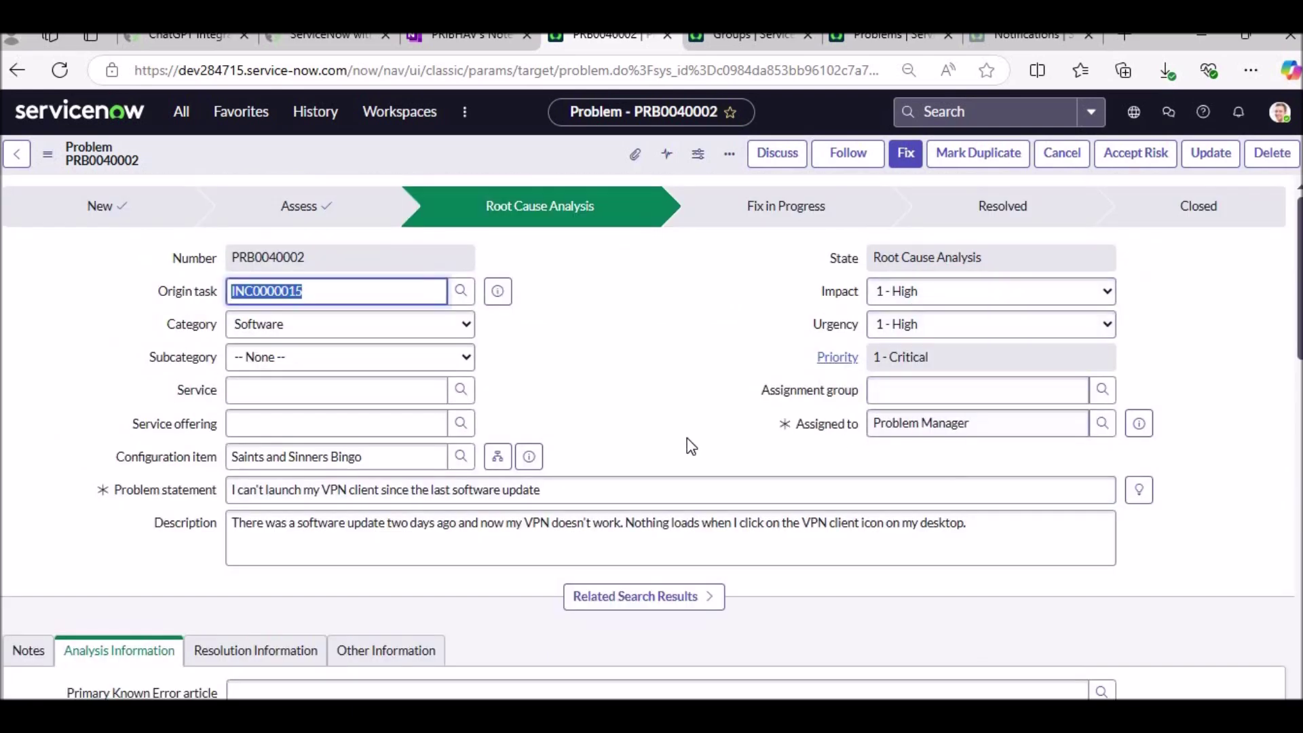
{"action": "scroll", "coordinate": [686, 439], "scroll_direction": "down", "scroll_amount": 10}
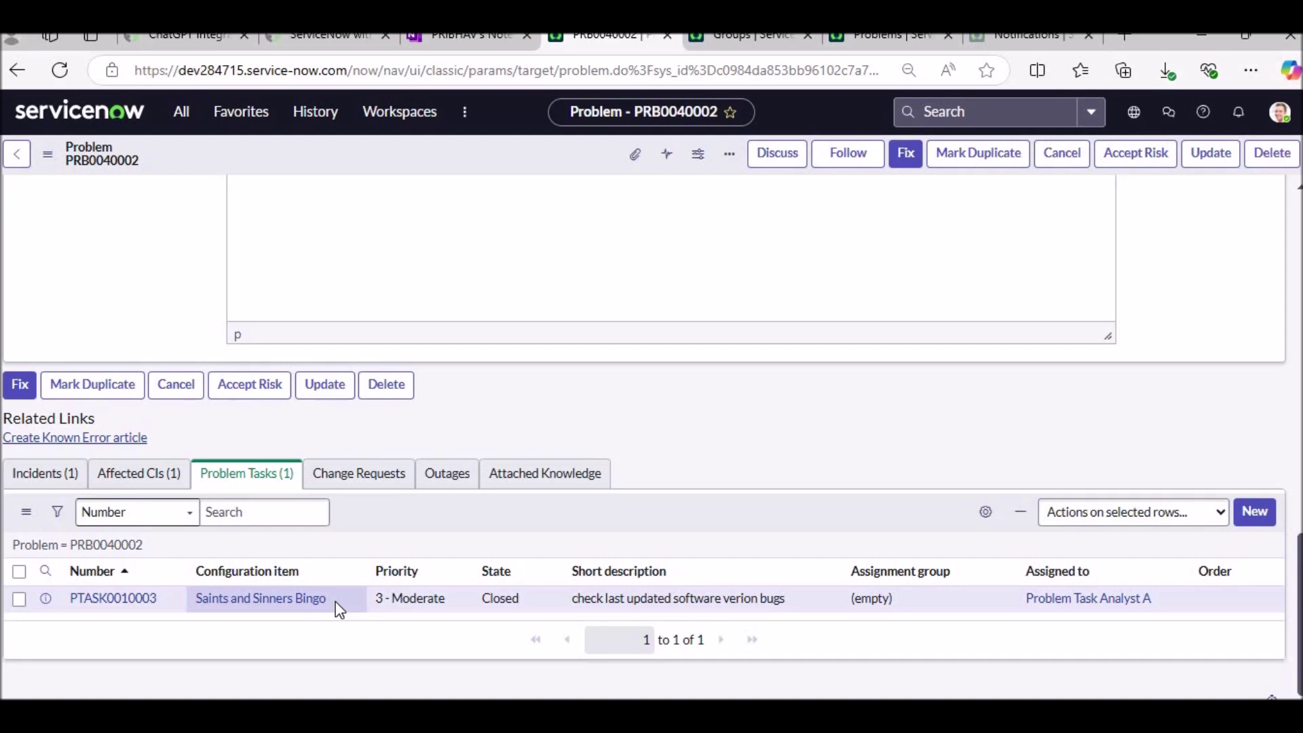
Enter the problem's workaround "reboot in safe mode and then in normal mode." and cause notes "bug in latest release, fix will take 10 more days."
{"action": "scroll", "coordinate": [466, 479], "scroll_direction": "up", "scroll_amount": 4}
{"action": "scroll", "coordinate": [466, 479], "scroll_direction": "up", "scroll_amount": 1}
{"action": "left_click", "coordinate": [320, 484]}
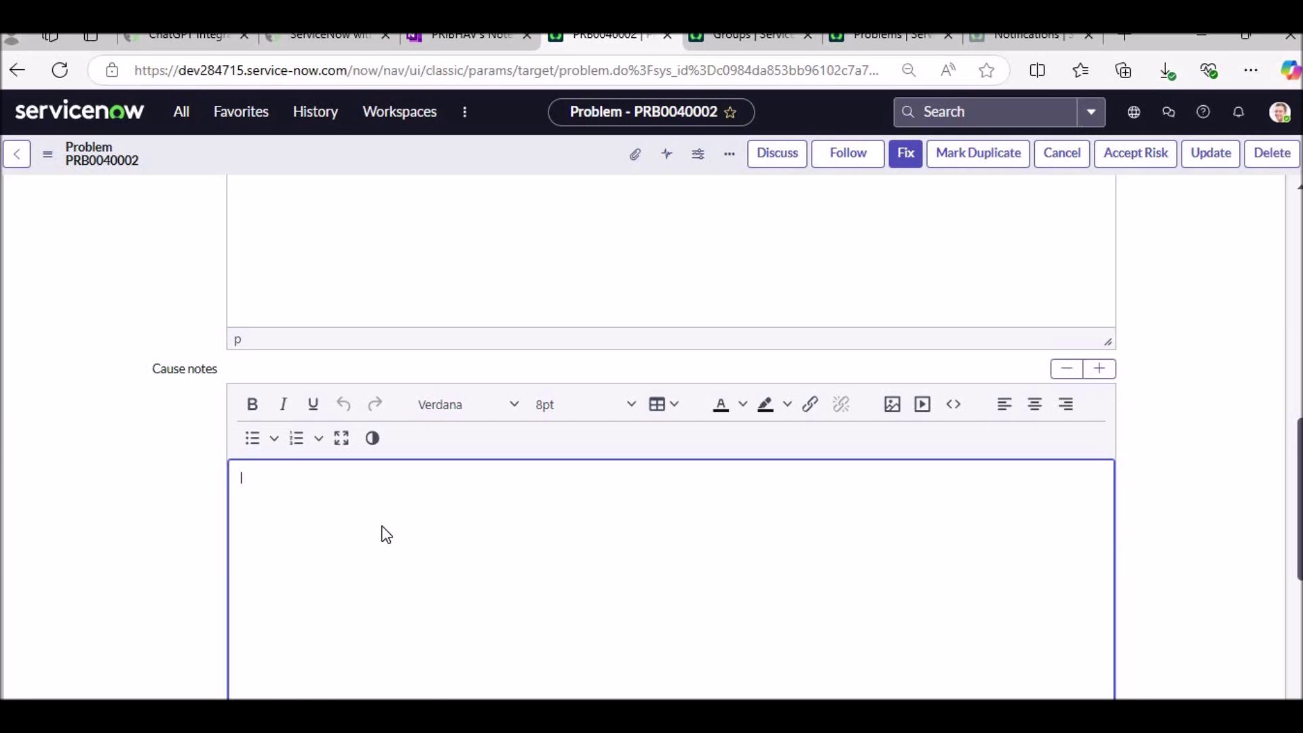
{"action": "scroll", "coordinate": [576, 465], "scroll_direction": "up", "scroll_amount": 10}
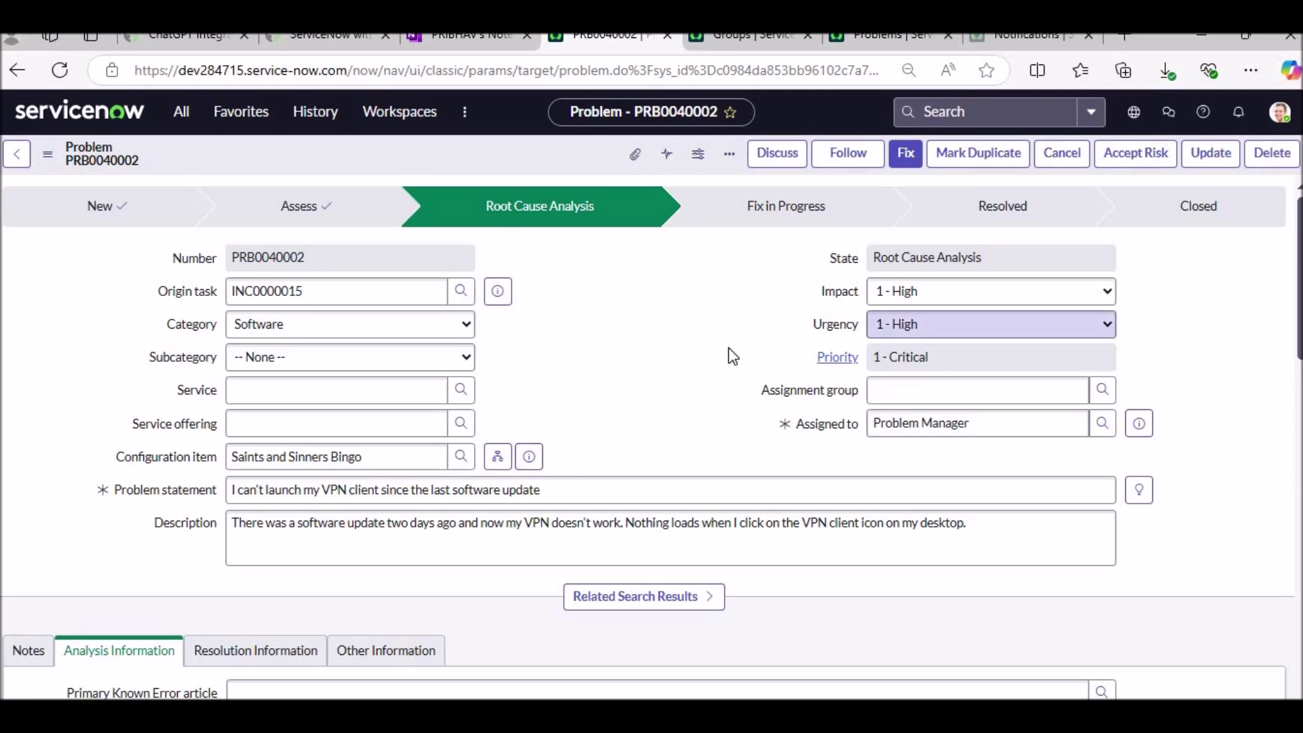
{"action": "scroll", "coordinate": [731, 355], "scroll_direction": "down", "scroll_amount": 10}
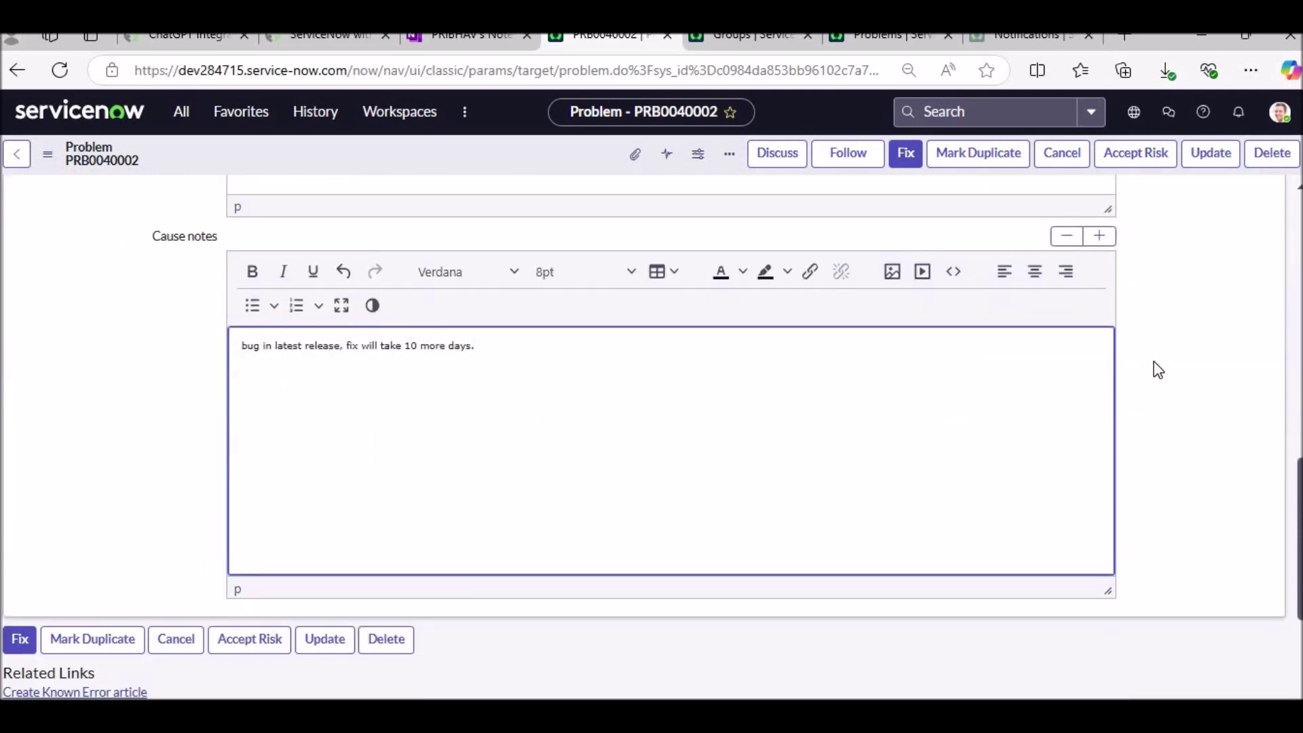
Move the problem to Fix in Progress with the fix notes "new patch release in 10 days."
{"action": "left_click", "coordinate": [905, 156]}
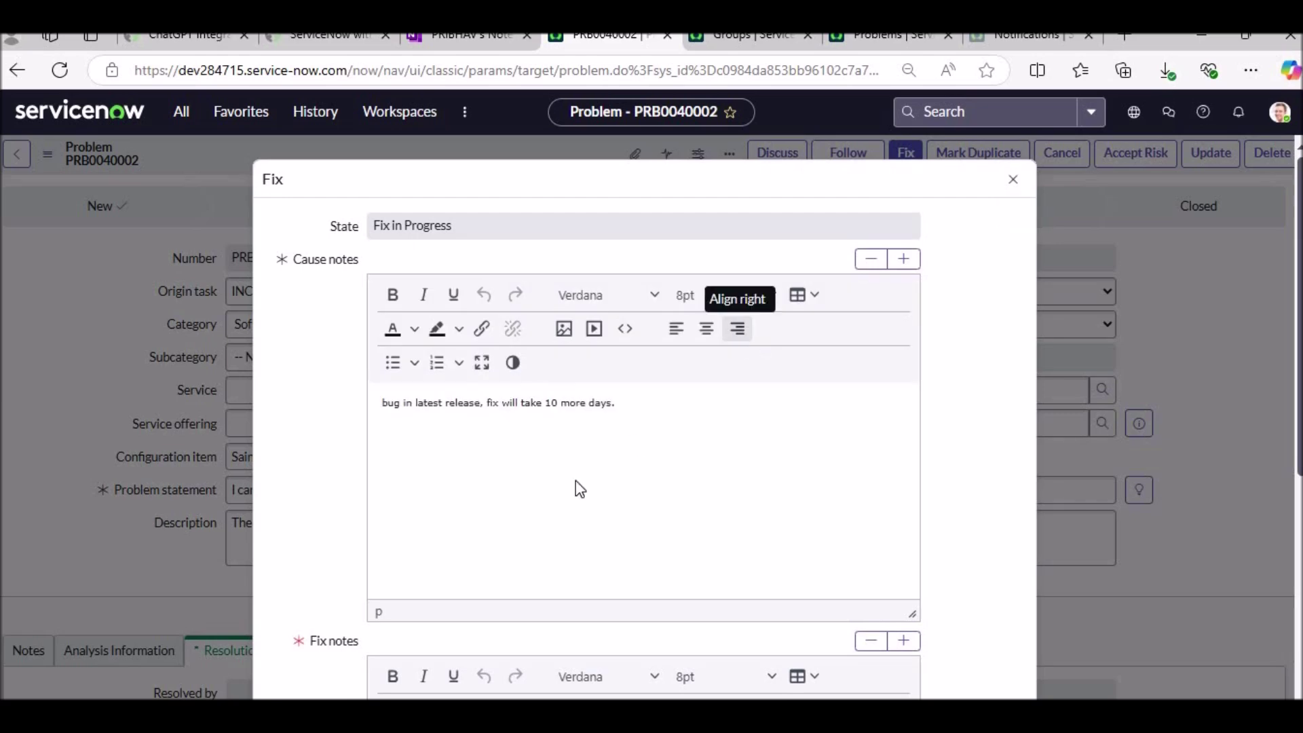
{"action": "scroll", "coordinate": [585, 470], "scroll_direction": "down", "scroll_amount": 3}
{"action": "scroll", "coordinate": [584, 471], "scroll_direction": "down", "scroll_amount": 3}
{"action": "left_click", "coordinate": [561, 398]}
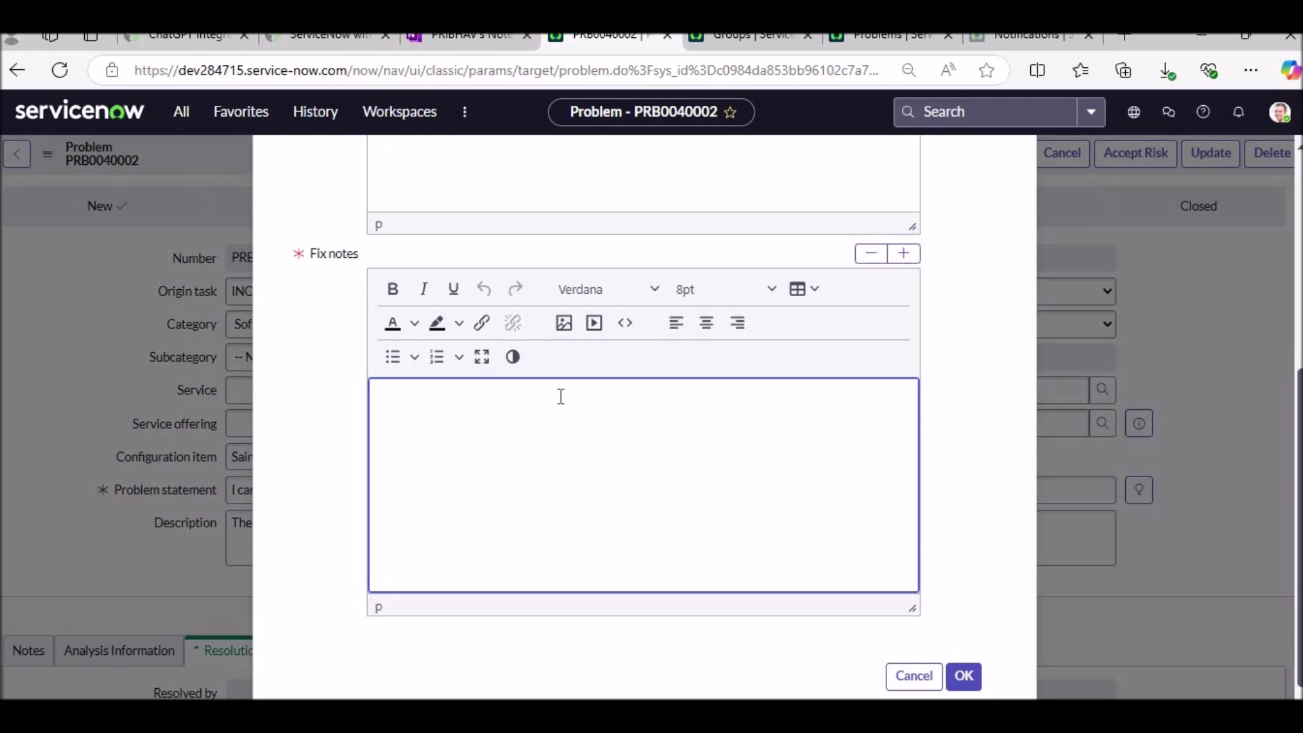
{"action": "type", "text": "new patch release in 10 days."}
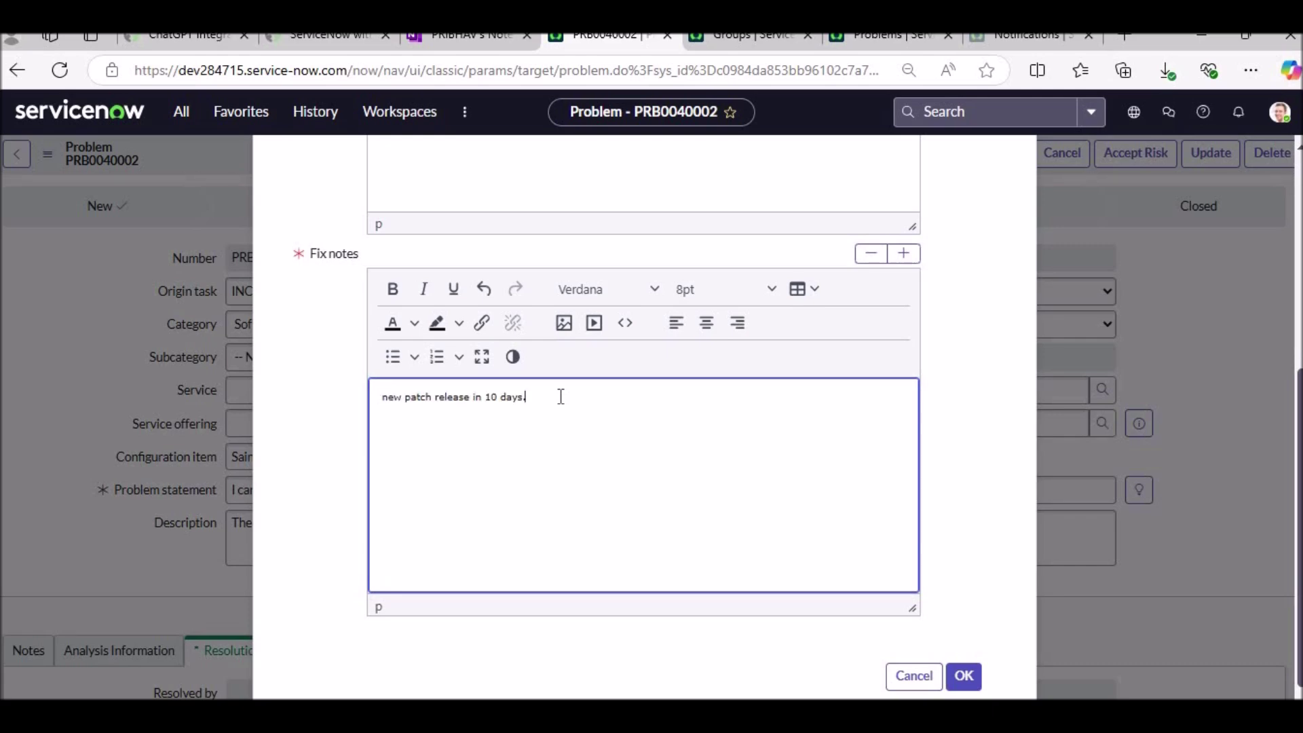
{"action": "left_click", "coordinate": [967, 677]}
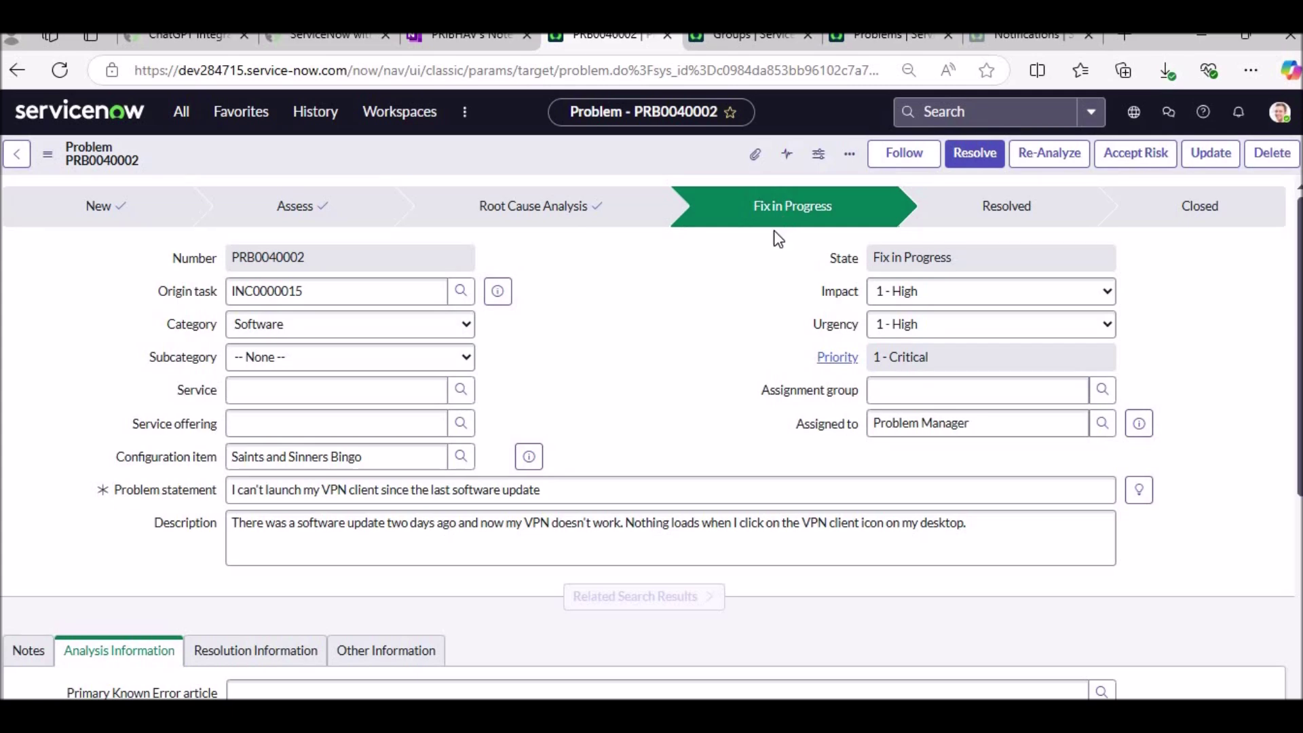
Communicate the problem's workaround to its related incidents
{"action": "scroll", "coordinate": [763, 242], "scroll_direction": "down", "scroll_amount": 6}
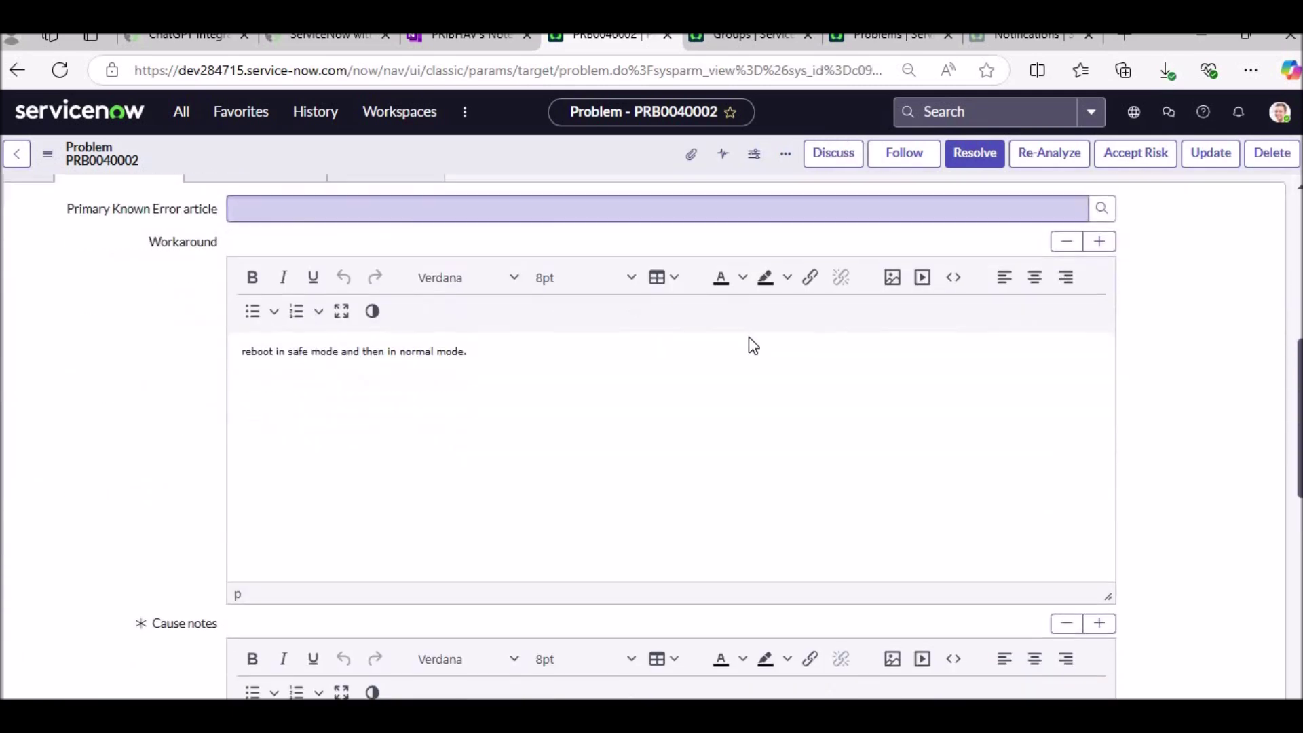
{"action": "scroll", "coordinate": [757, 344], "scroll_direction": "down", "scroll_amount": 7}
{"action": "scroll", "coordinate": [757, 345], "scroll_direction": "down", "scroll_amount": 2}
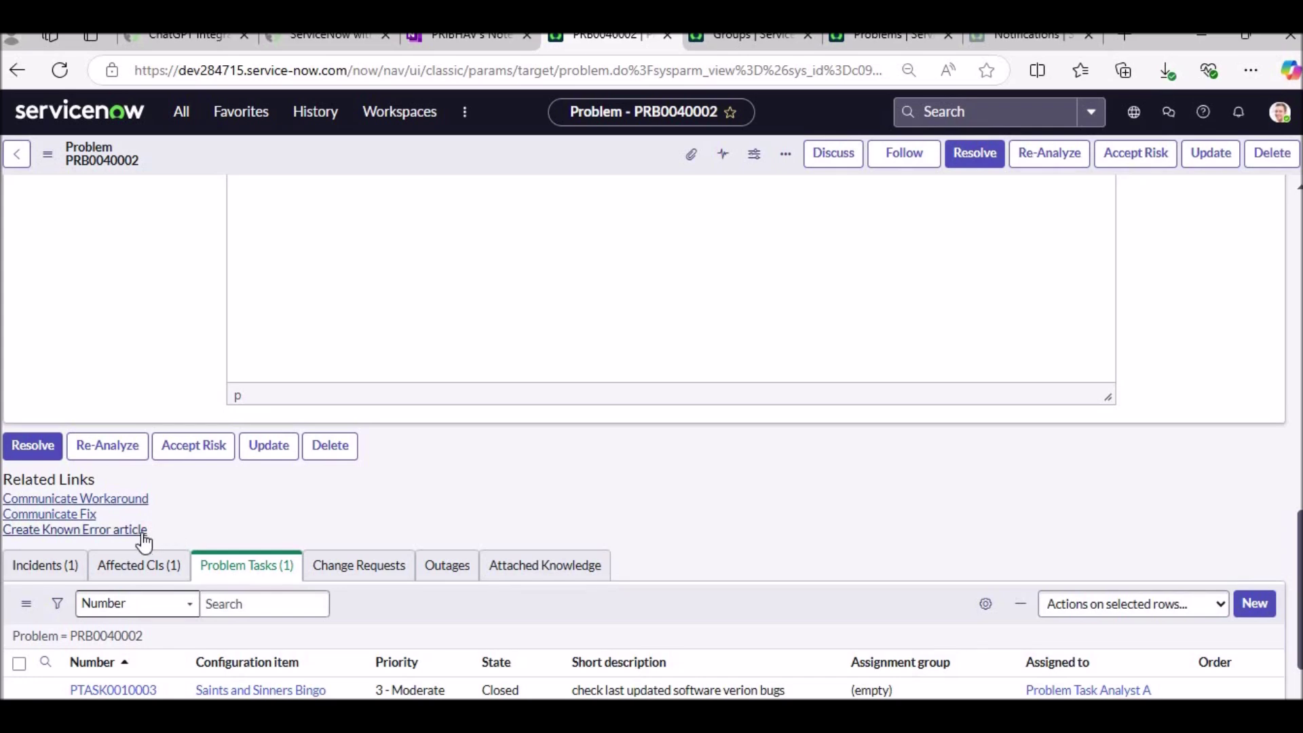
{"action": "left_click", "coordinate": [129, 501]}
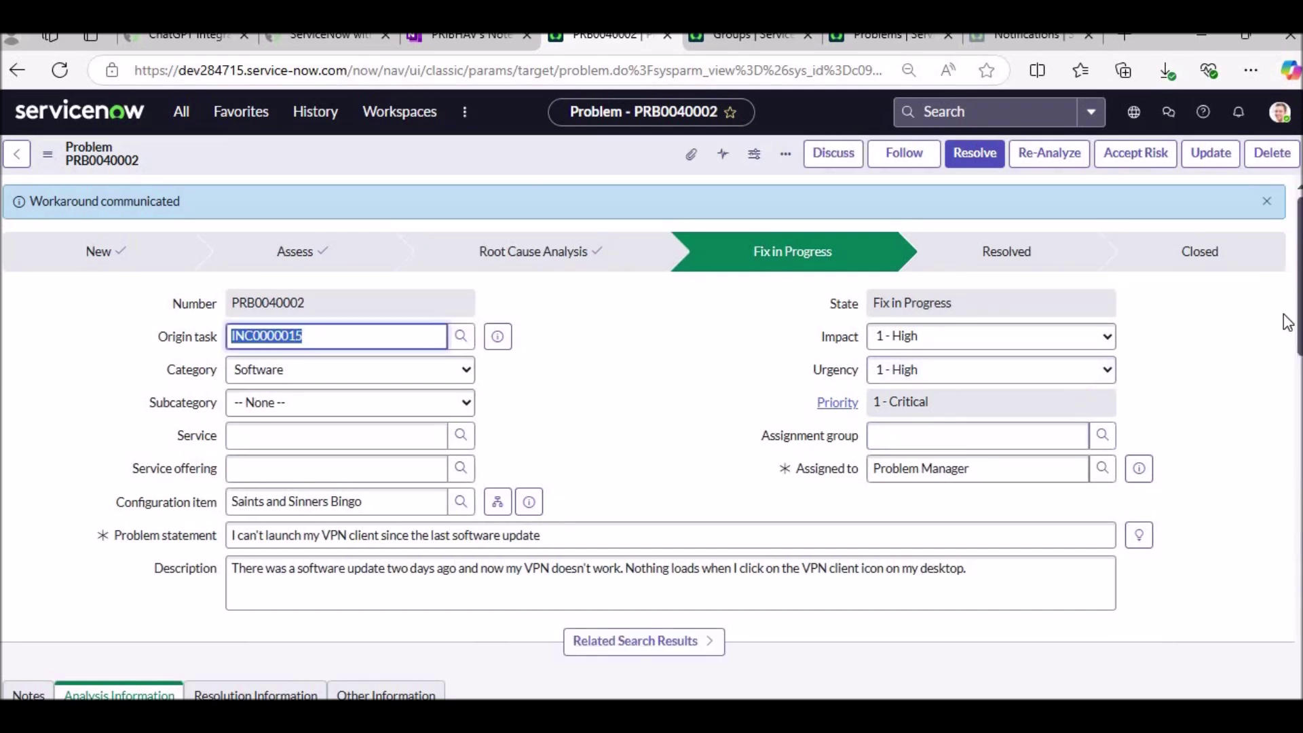
Show the incidents related to the problem and communicate the fix to them
{"action": "scroll", "coordinate": [1267, 543], "scroll_direction": "down", "scroll_amount": 15}
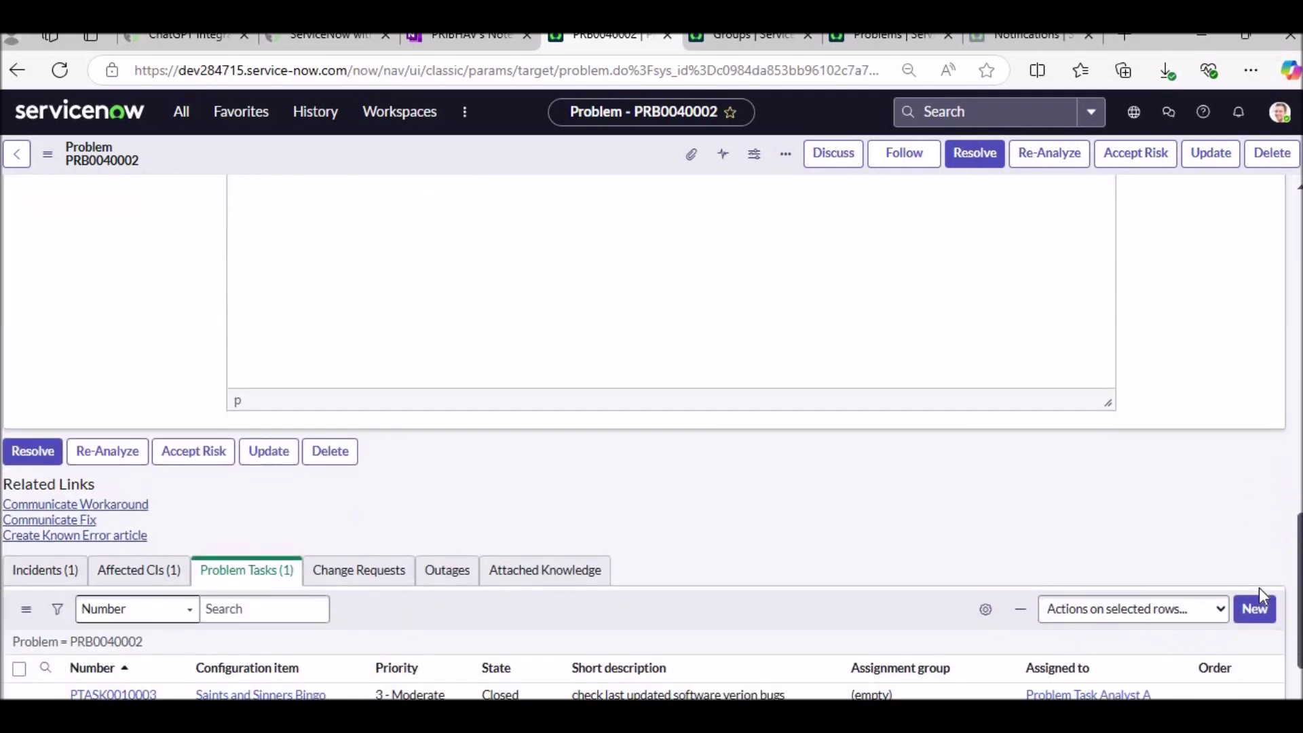
{"action": "scroll", "coordinate": [233, 663], "scroll_direction": "down", "scroll_amount": 2}
{"action": "left_click", "coordinate": [45, 473]}
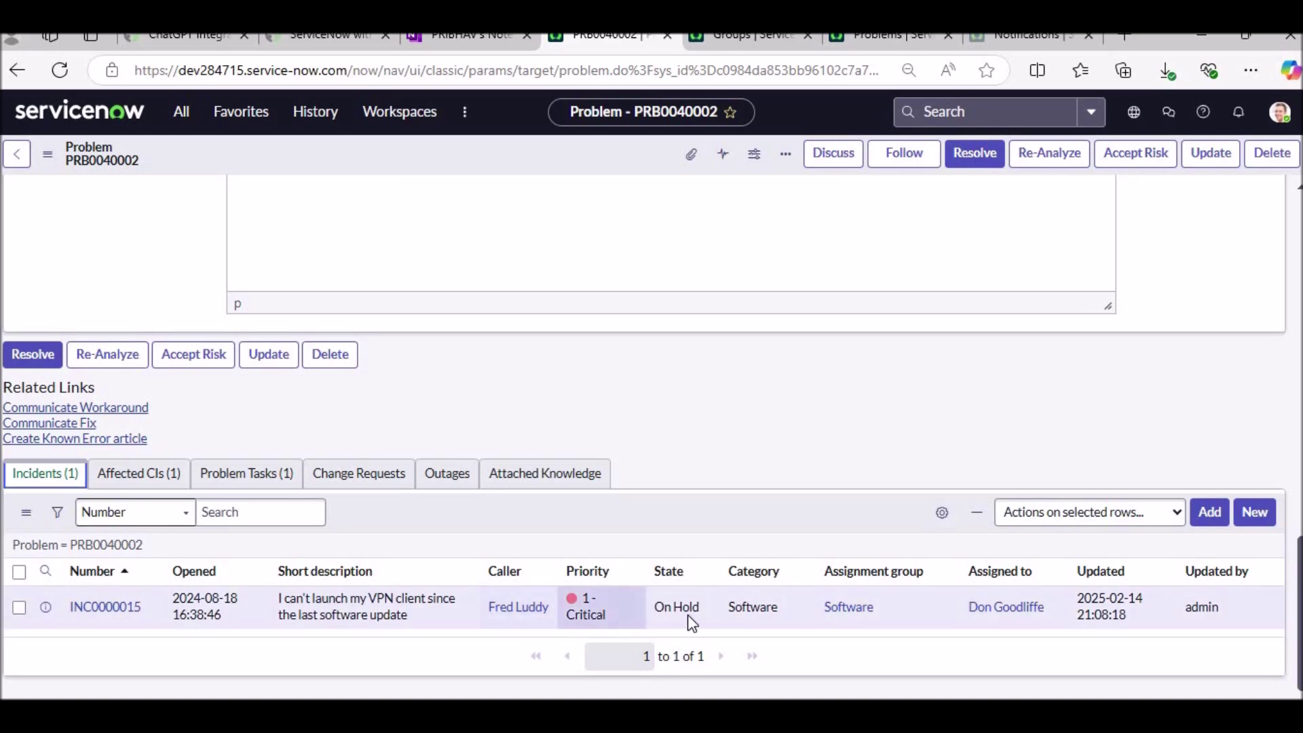
{"action": "scroll", "coordinate": [1125, 655], "scroll_direction": "up", "scroll_amount": 17}
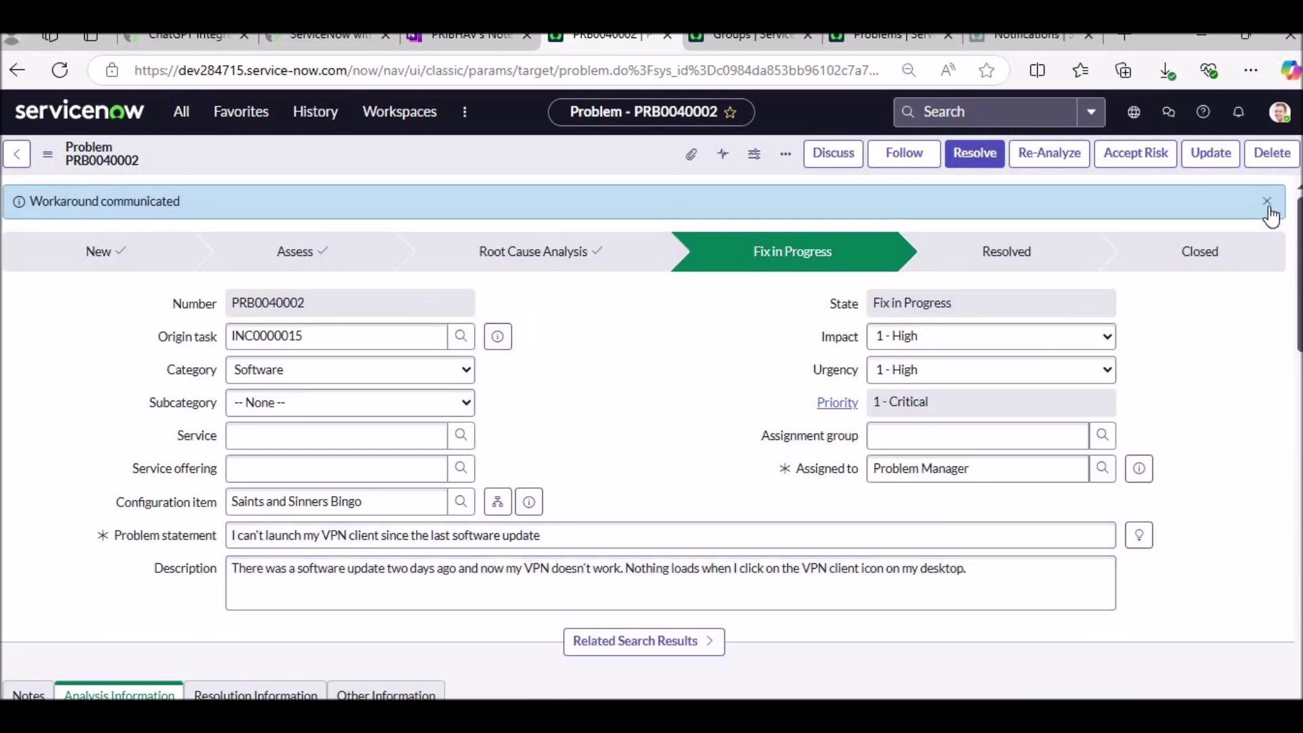
{"action": "scroll", "coordinate": [499, 459], "scroll_direction": "down", "scroll_amount": 15}
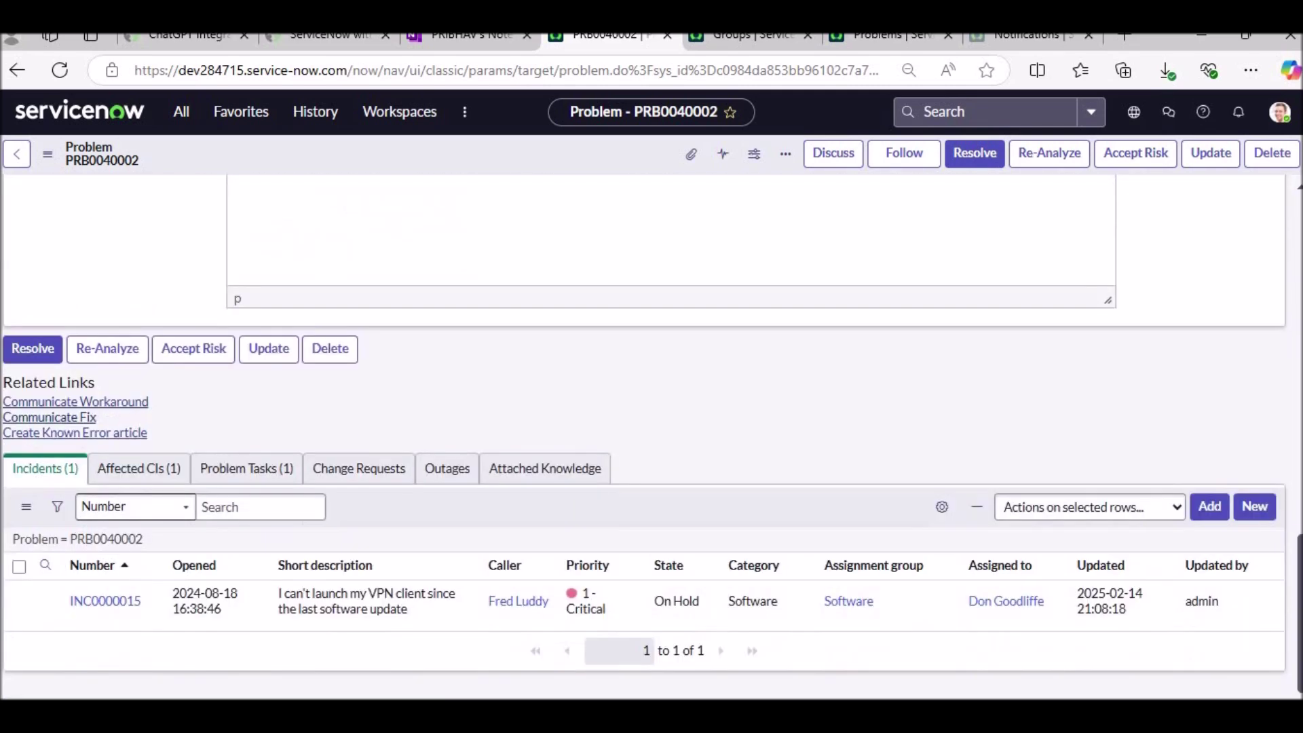
{"action": "left_click", "coordinate": [62, 418]}
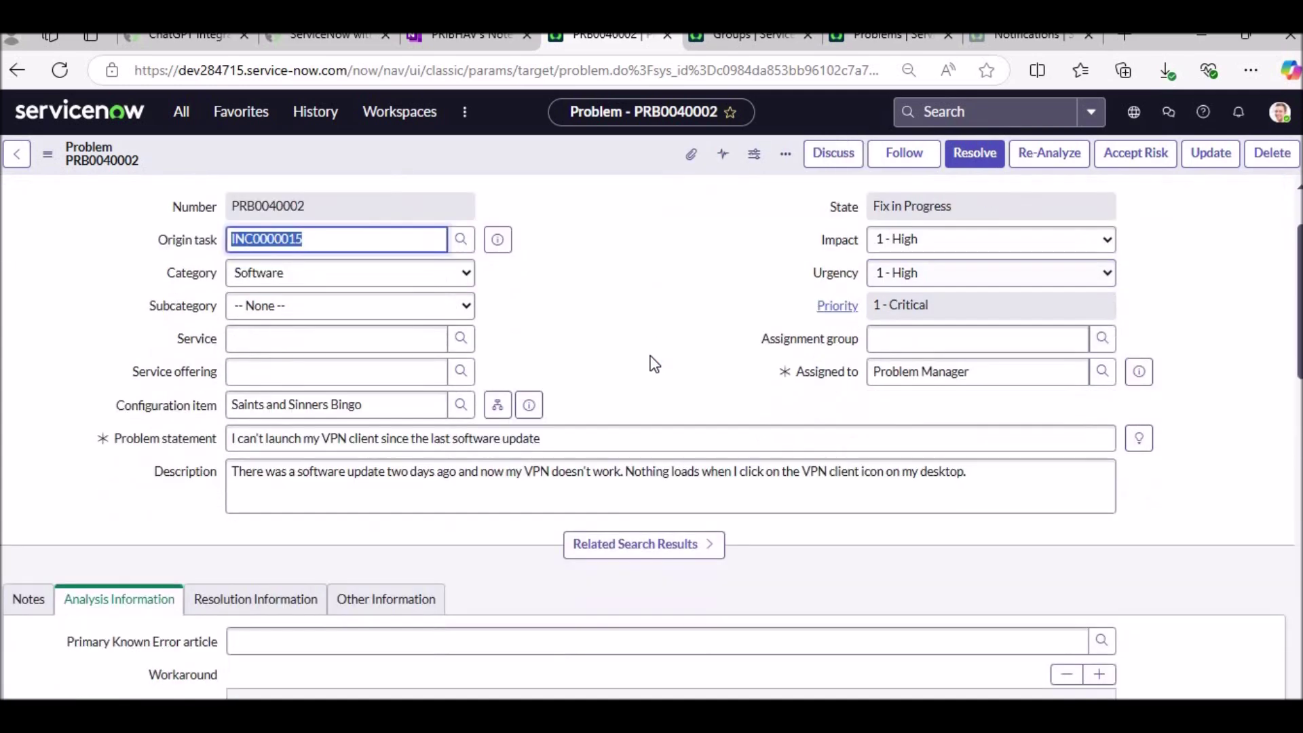
Create a Known Error article from the problem, review its workaround and cause text, and submit it
{"action": "scroll", "coordinate": [640, 366], "scroll_direction": "down", "scroll_amount": 15}
{"action": "scroll", "coordinate": [621, 383], "scroll_direction": "up", "scroll_amount": 1}
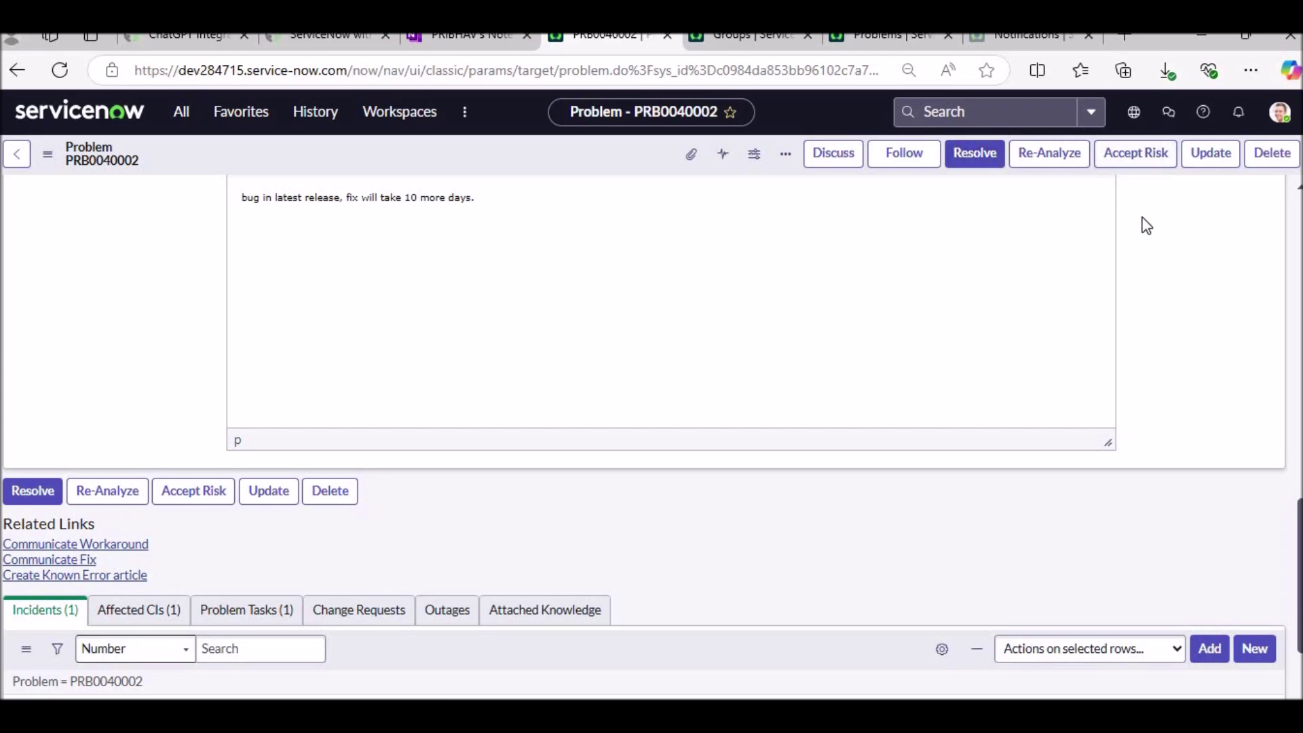
{"action": "left_click", "coordinate": [120, 576]}
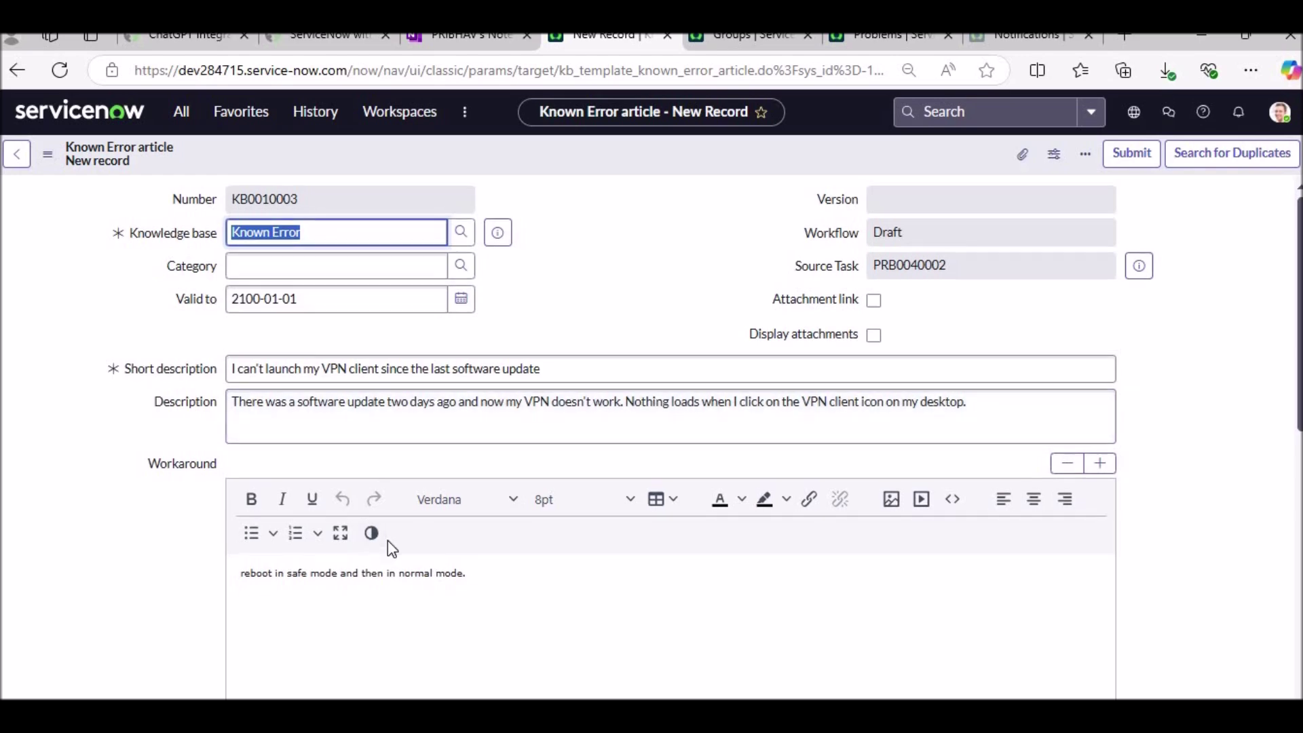
{"action": "scroll", "coordinate": [361, 379], "scroll_direction": "down", "scroll_amount": 4}
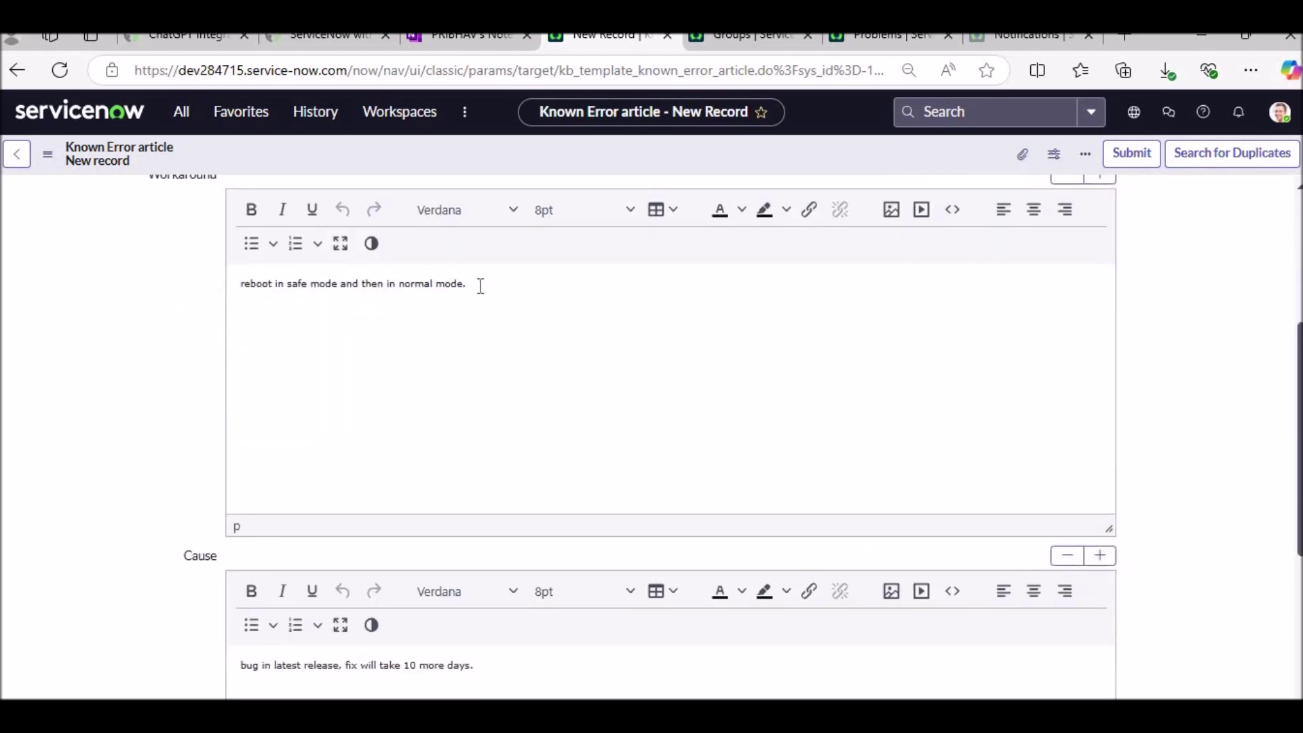
{"action": "scroll", "coordinate": [479, 286], "scroll_direction": "down", "scroll_amount": 5}
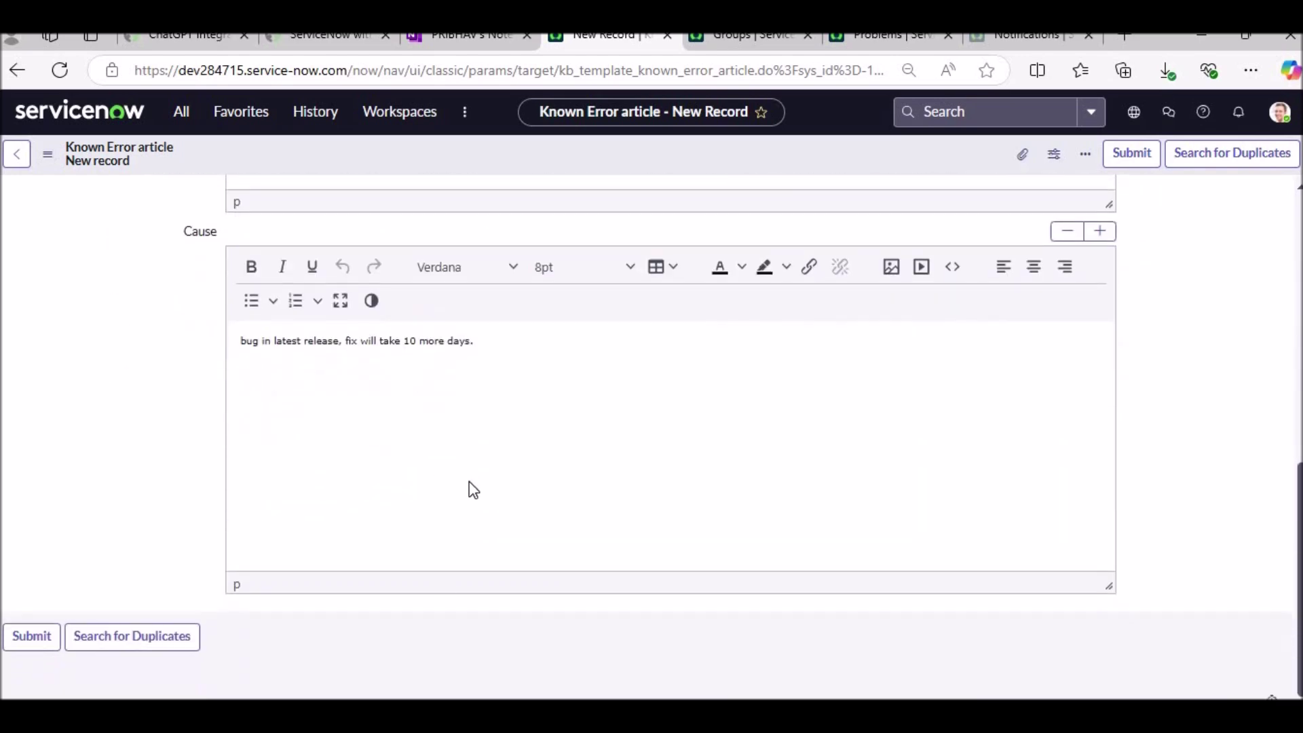
{"action": "left_click", "coordinate": [42, 641]}
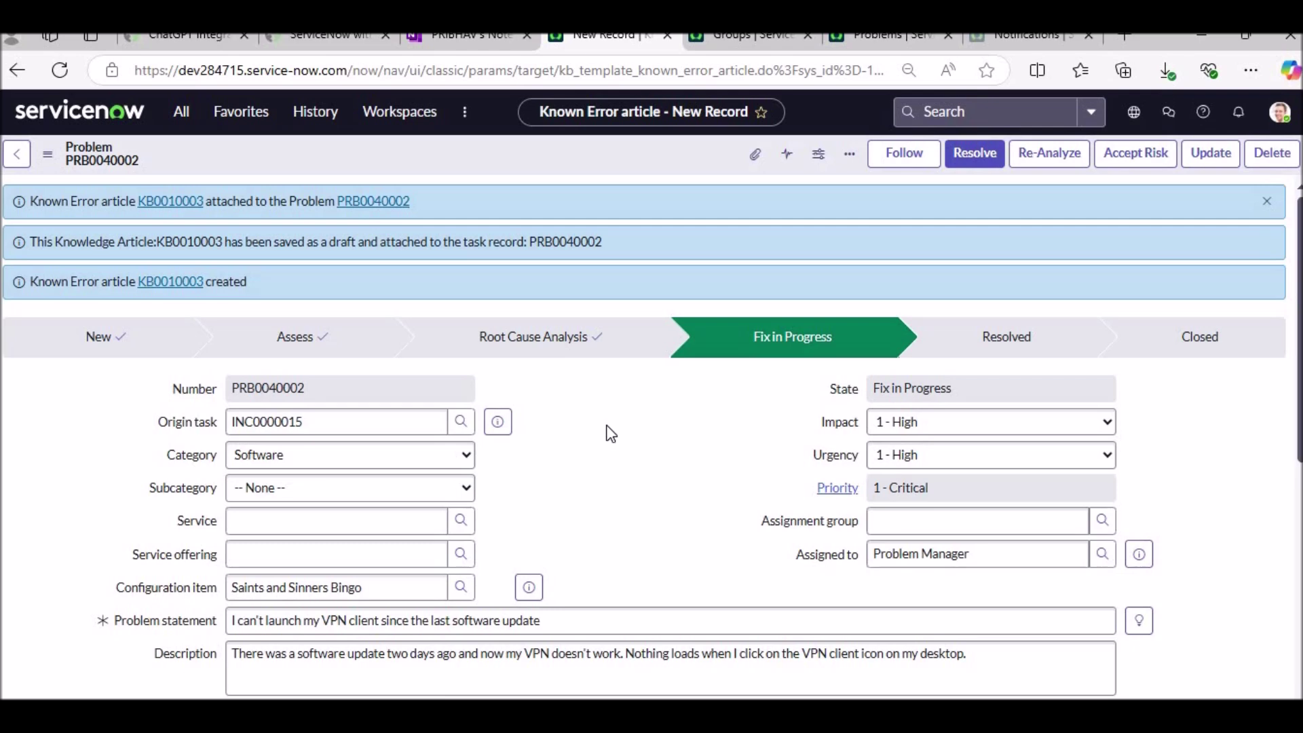
{"action": "left_click", "coordinate": [1266, 203]}
{"action": "scroll", "coordinate": [650, 368], "scroll_direction": "down", "scroll_amount": 15}
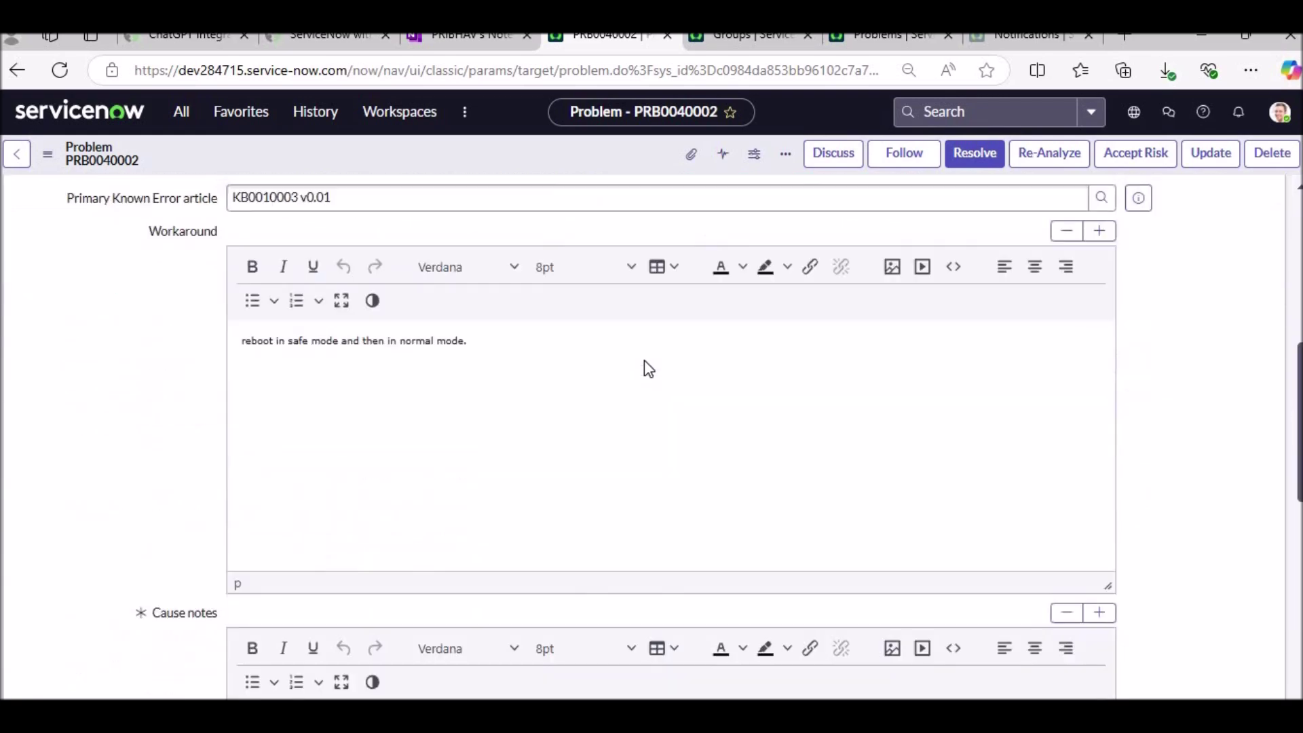
Review the problem's related tasks and analysis information, and resolve the problem
{"action": "scroll", "coordinate": [648, 368], "scroll_direction": "up", "scroll_amount": 1}
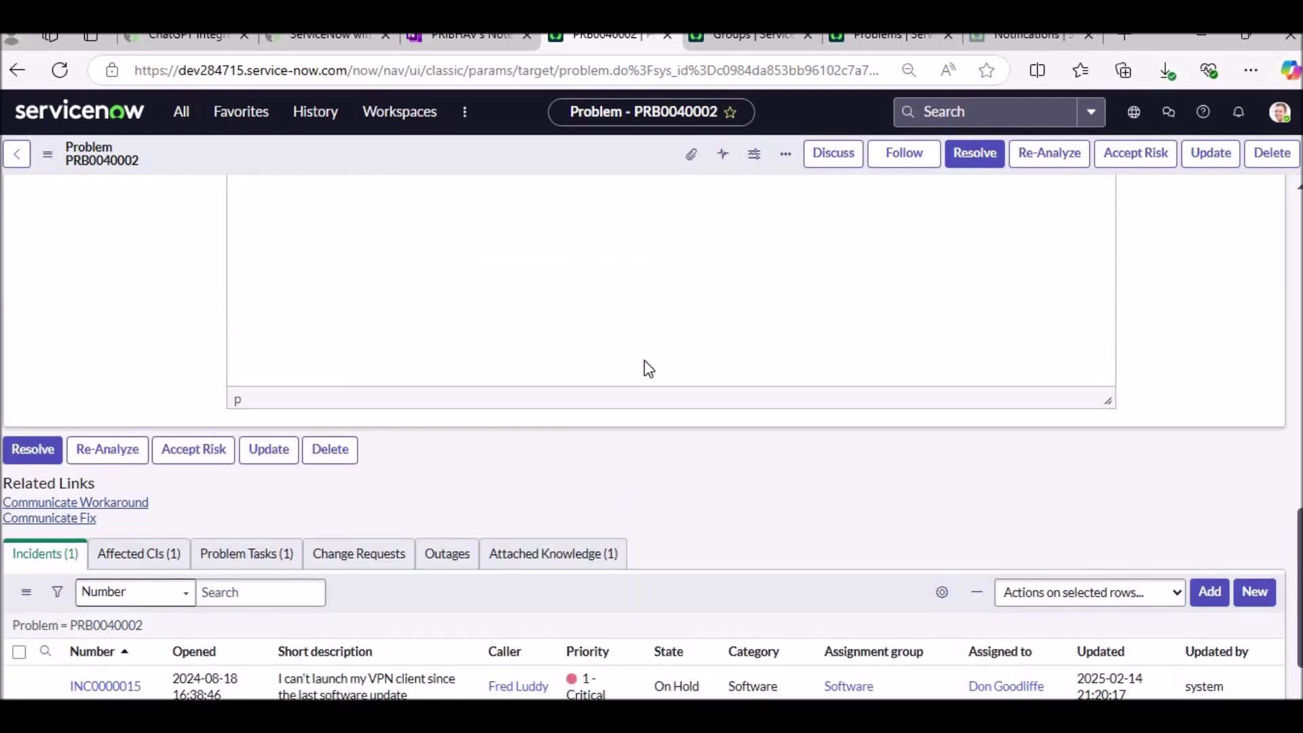
{"action": "scroll", "coordinate": [644, 366], "scroll_direction": "up", "scroll_amount": 12}
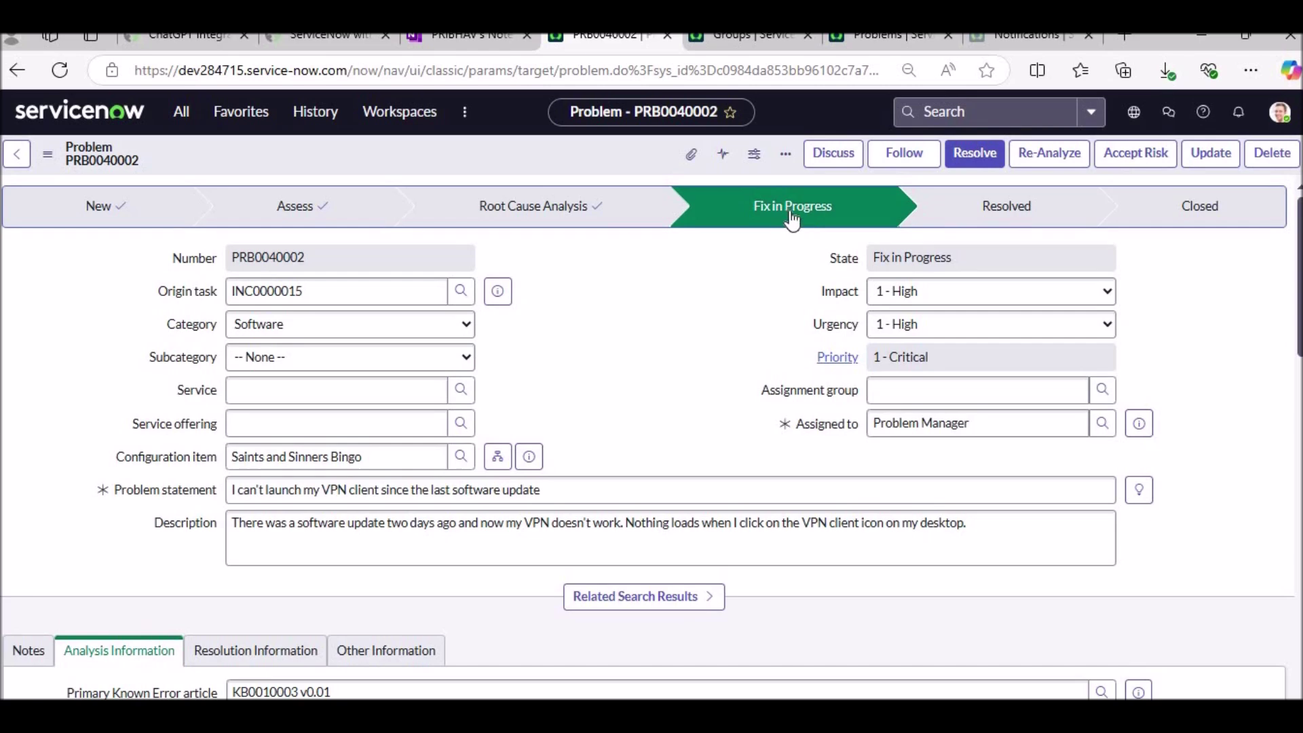
{"action": "scroll", "coordinate": [792, 219], "scroll_direction": "down", "scroll_amount": 15}
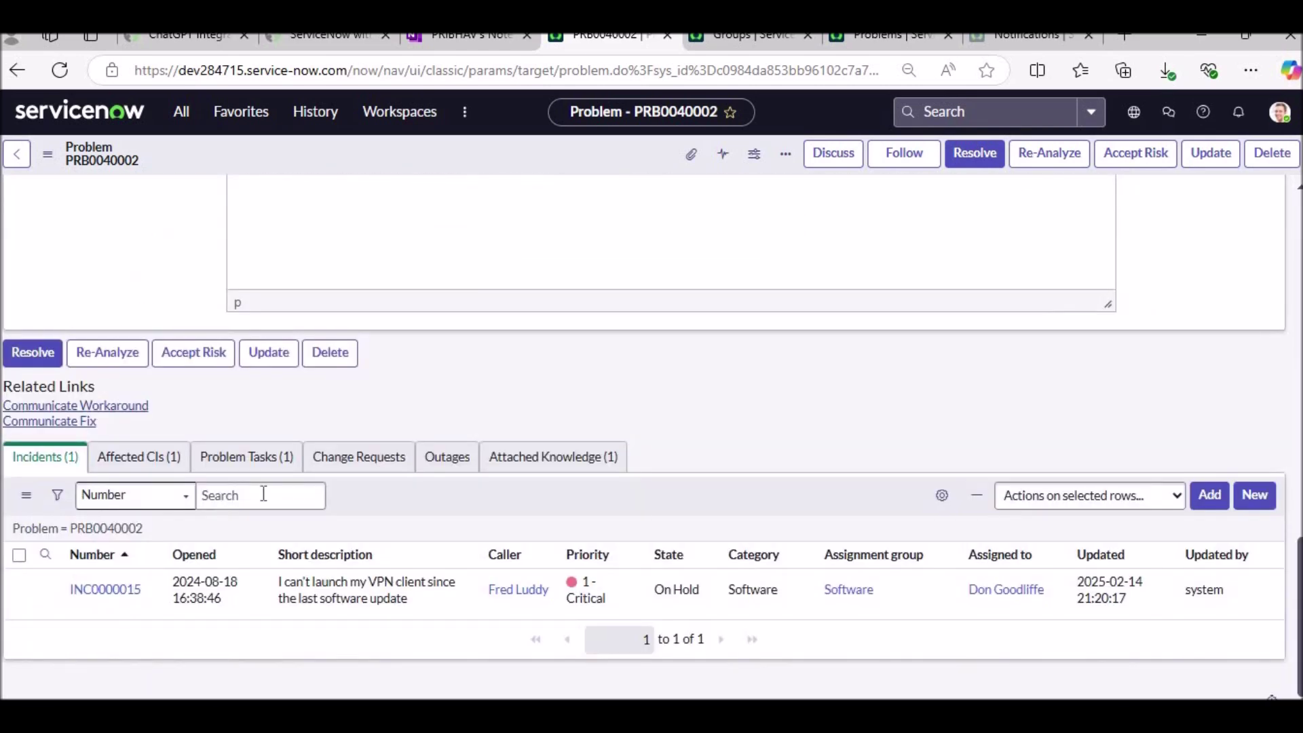
{"action": "left_click", "coordinate": [261, 465]}
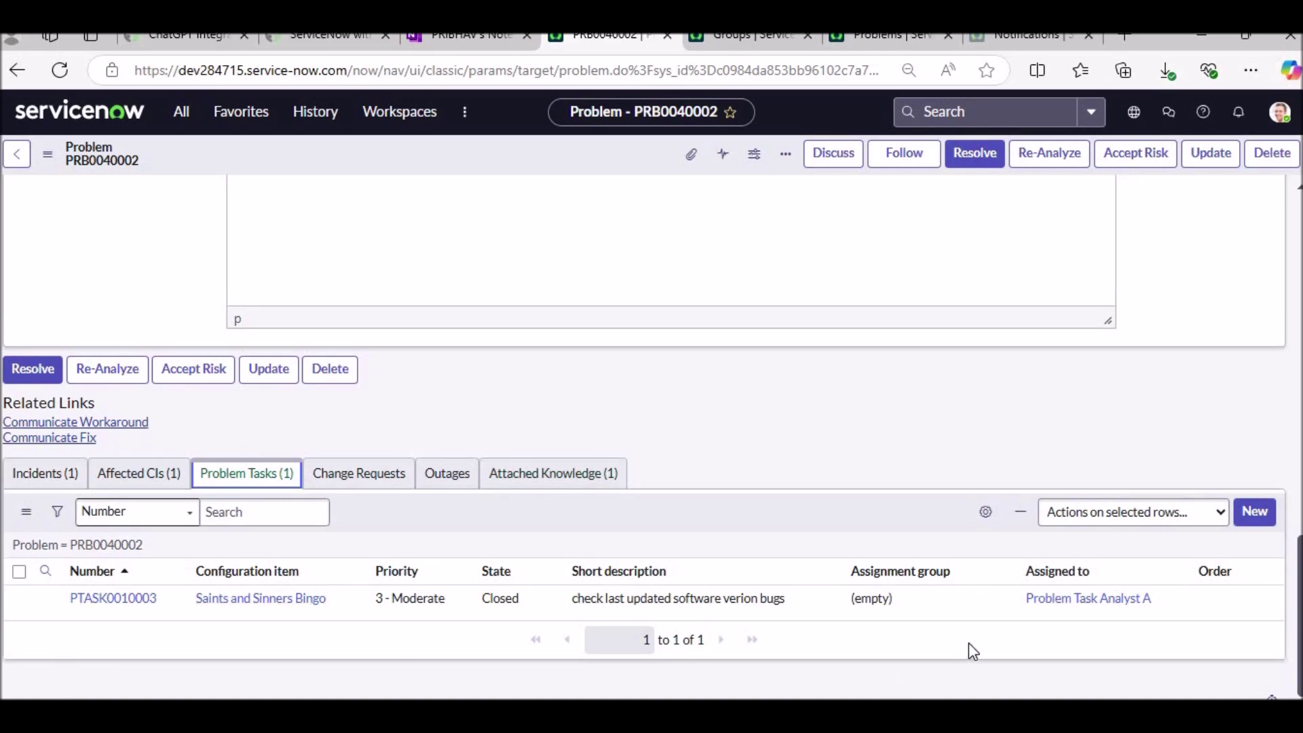
{"action": "scroll", "coordinate": [1032, 535], "scroll_direction": "up", "scroll_amount": 15}
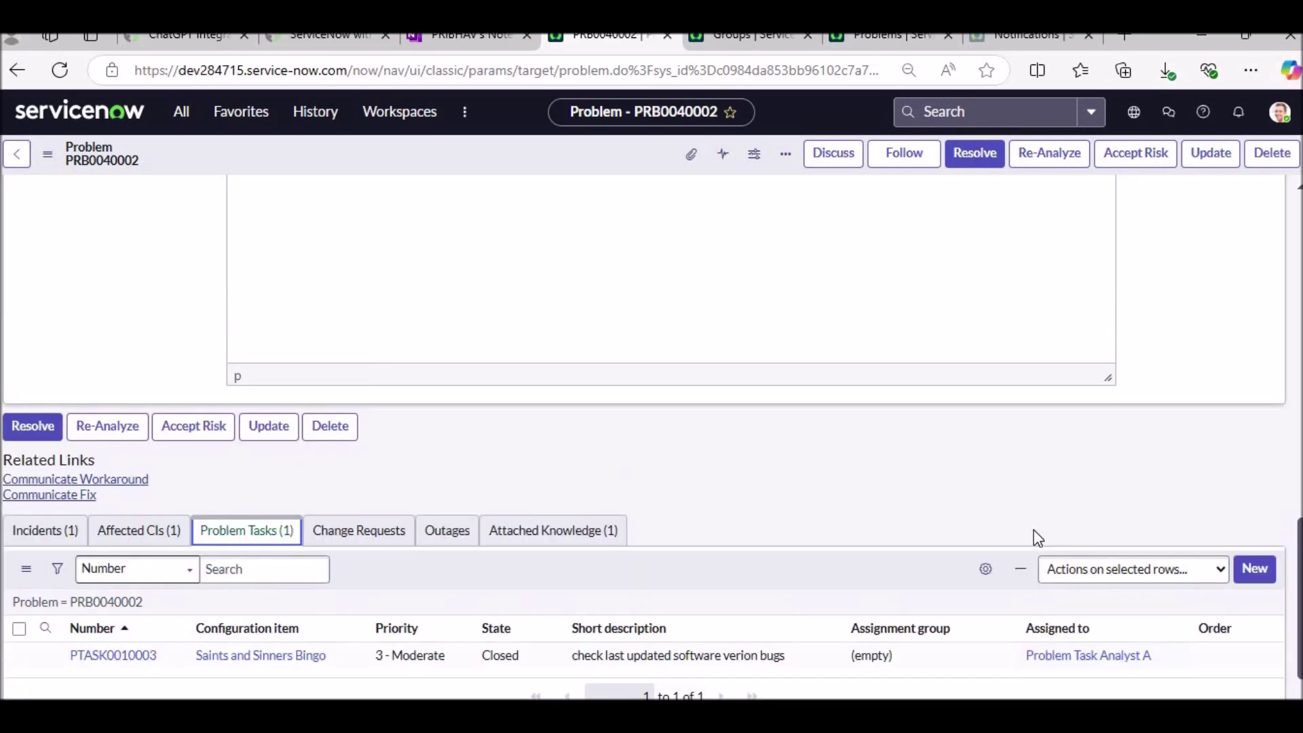
{"action": "scroll", "coordinate": [436, 445], "scroll_direction": "down", "scroll_amount": 15}
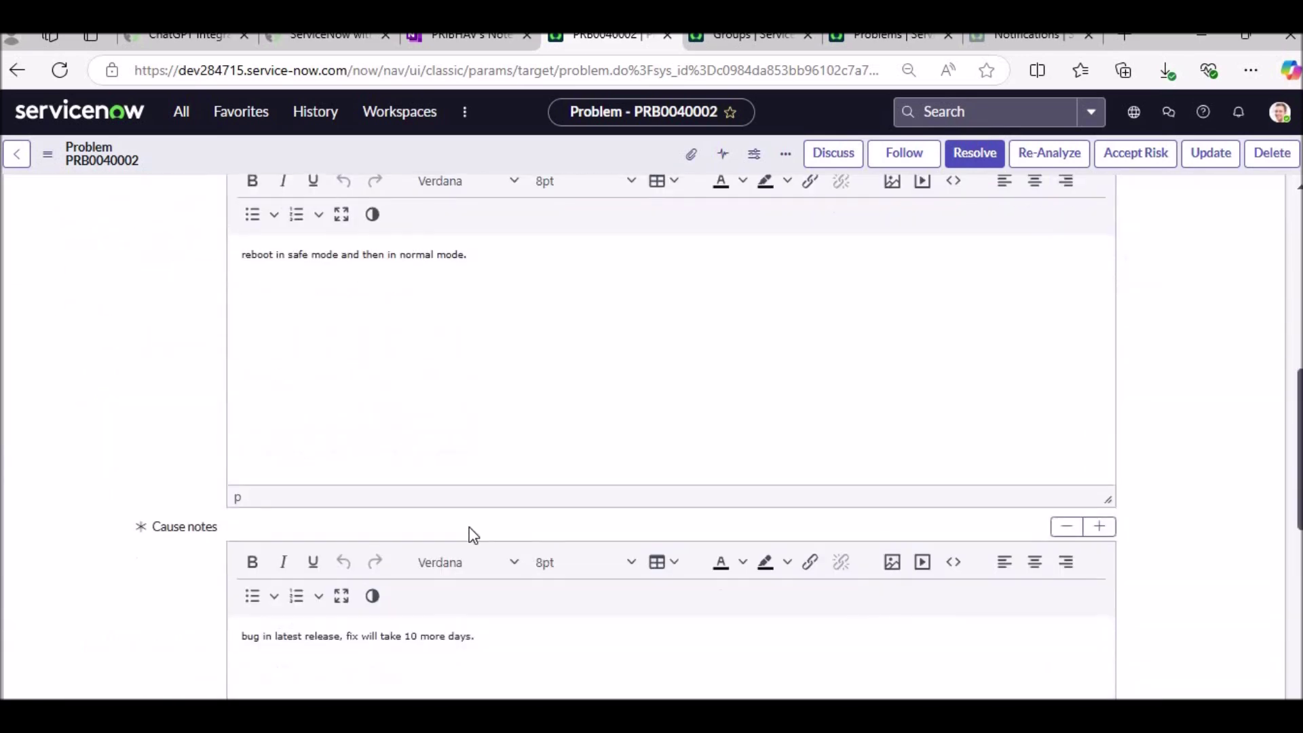
{"action": "scroll", "coordinate": [622, 392], "scroll_direction": "up", "scroll_amount": 10}
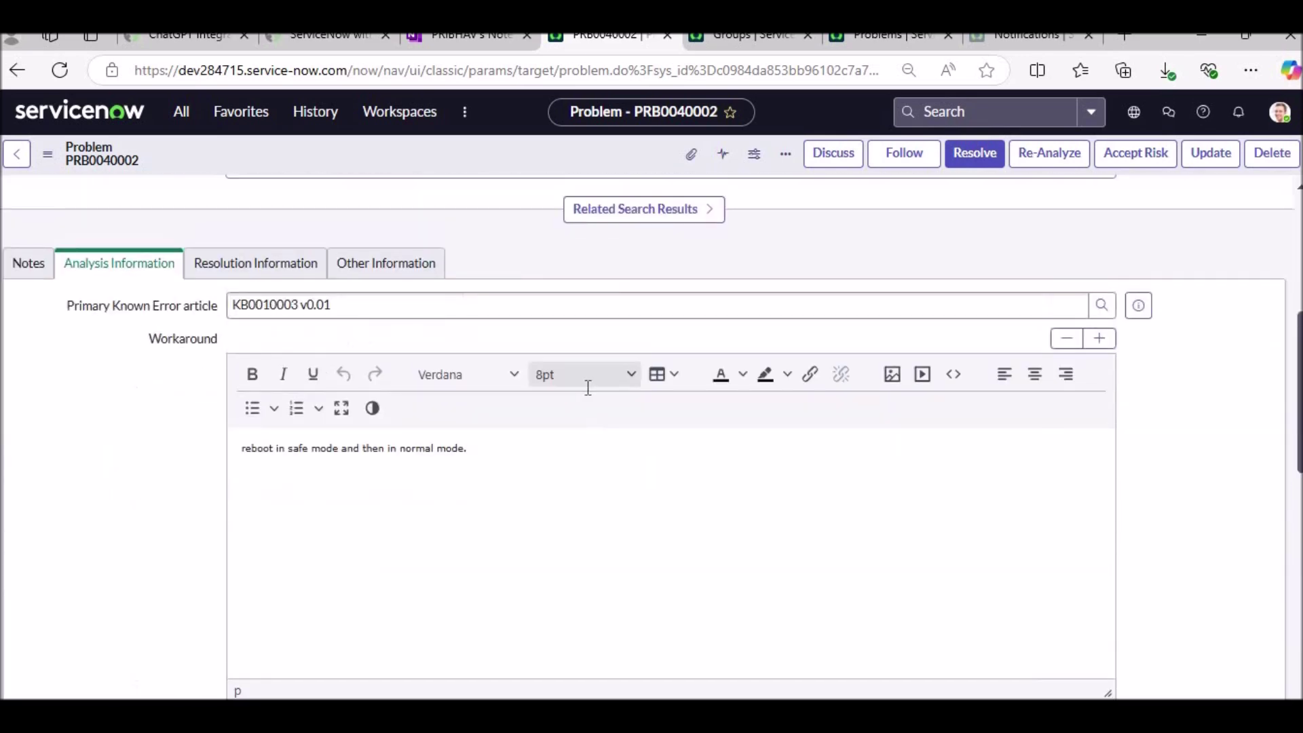
{"action": "scroll", "coordinate": [955, 175], "scroll_direction": "up", "scroll_amount": 3}
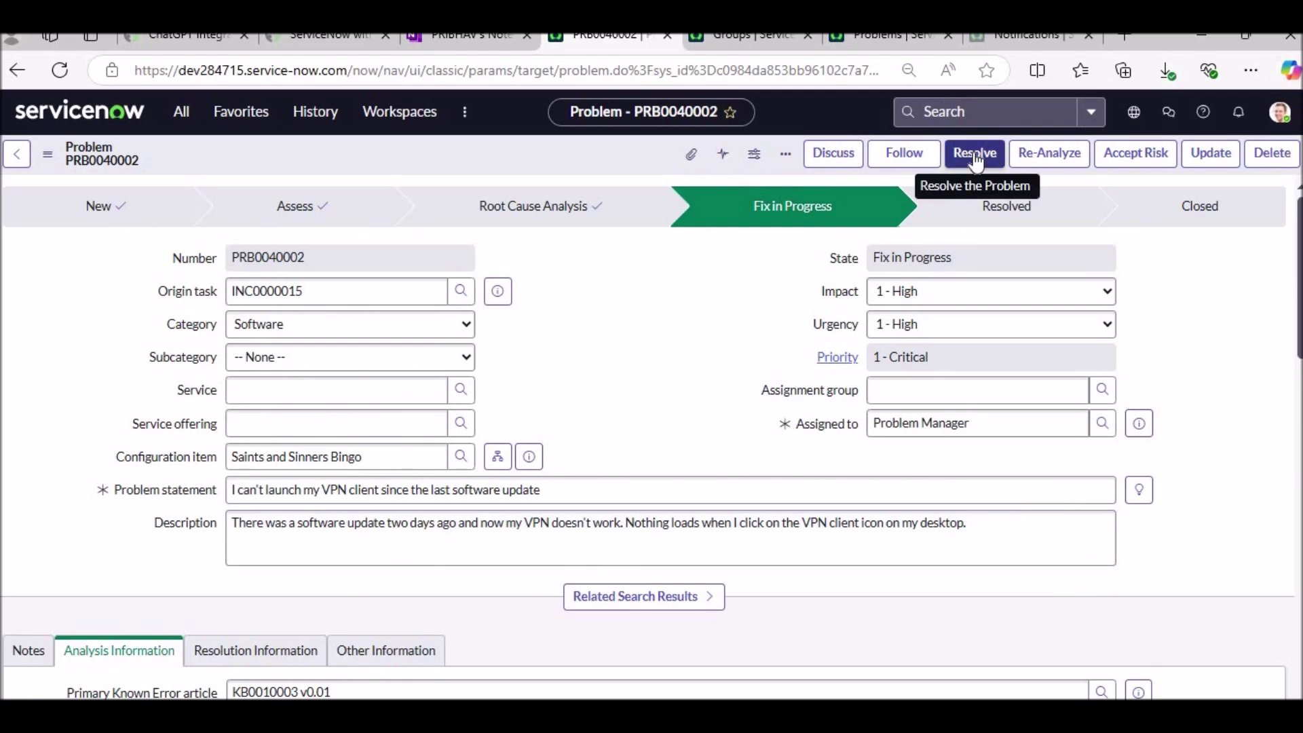
{"action": "left_click", "coordinate": [974, 153]}
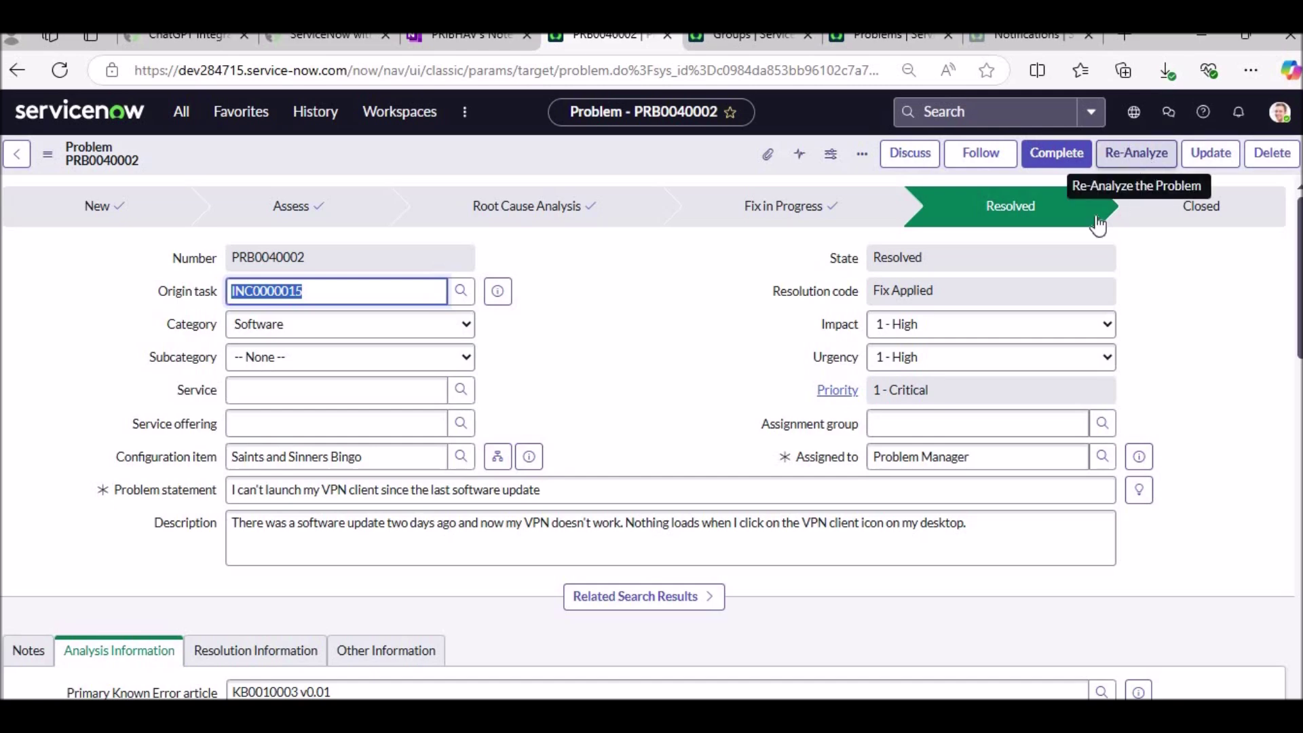
Open the problem's closed task, check its cause notes, and send the task back for re-assessment
{"action": "scroll", "coordinate": [638, 380], "scroll_direction": "down", "scroll_amount": 20}
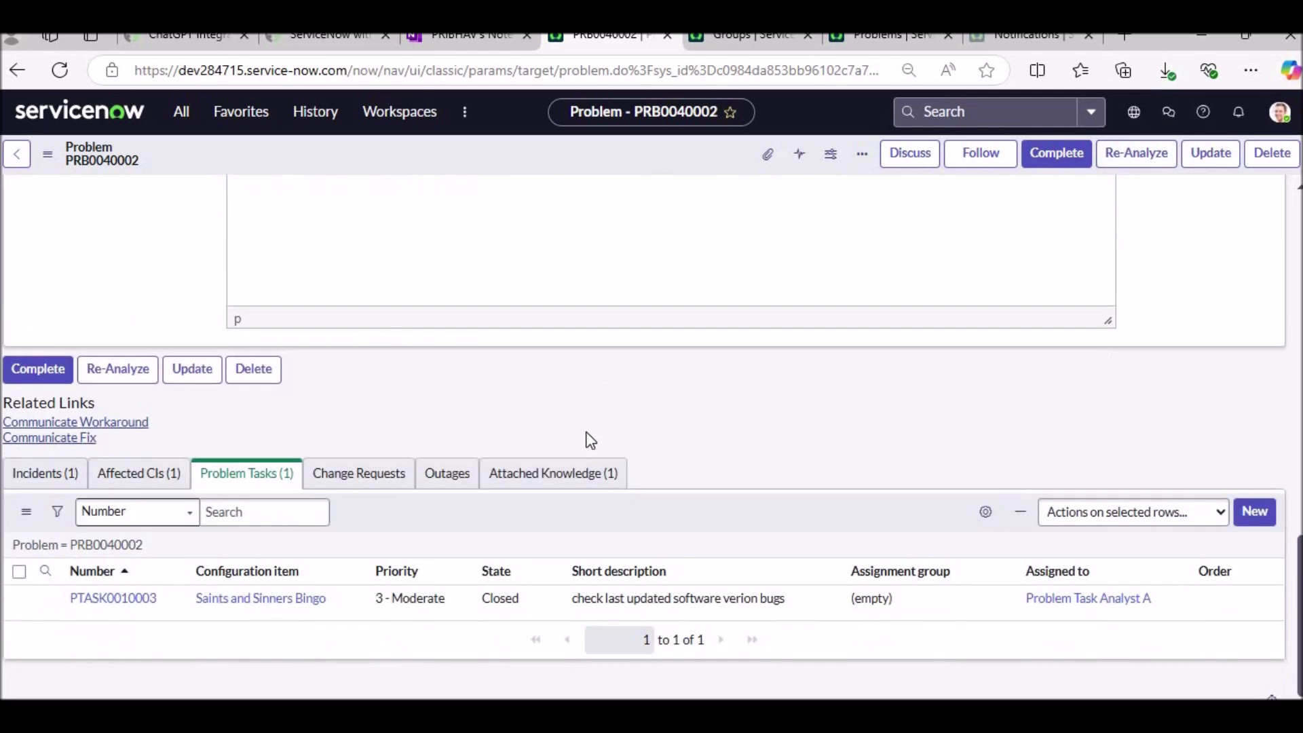
{"action": "left_click", "coordinate": [117, 599]}
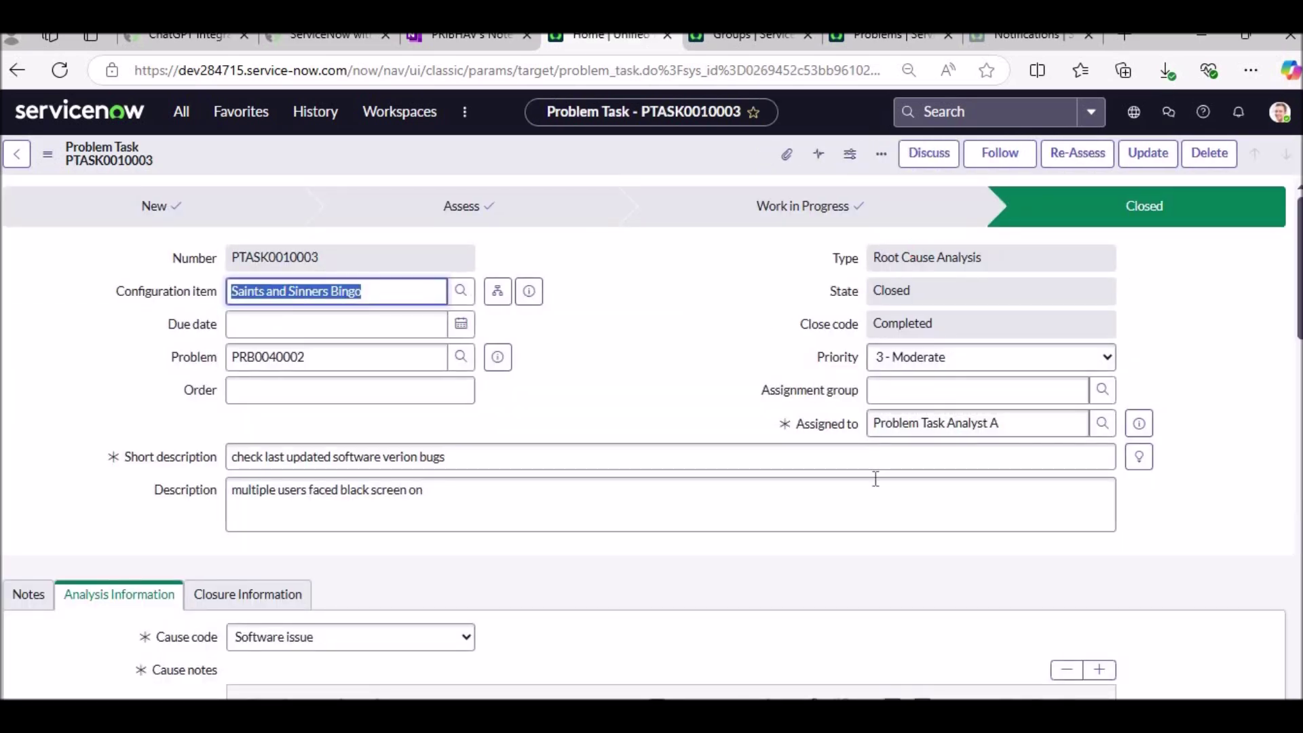
{"action": "scroll", "coordinate": [577, 461], "scroll_direction": "down", "scroll_amount": 3}
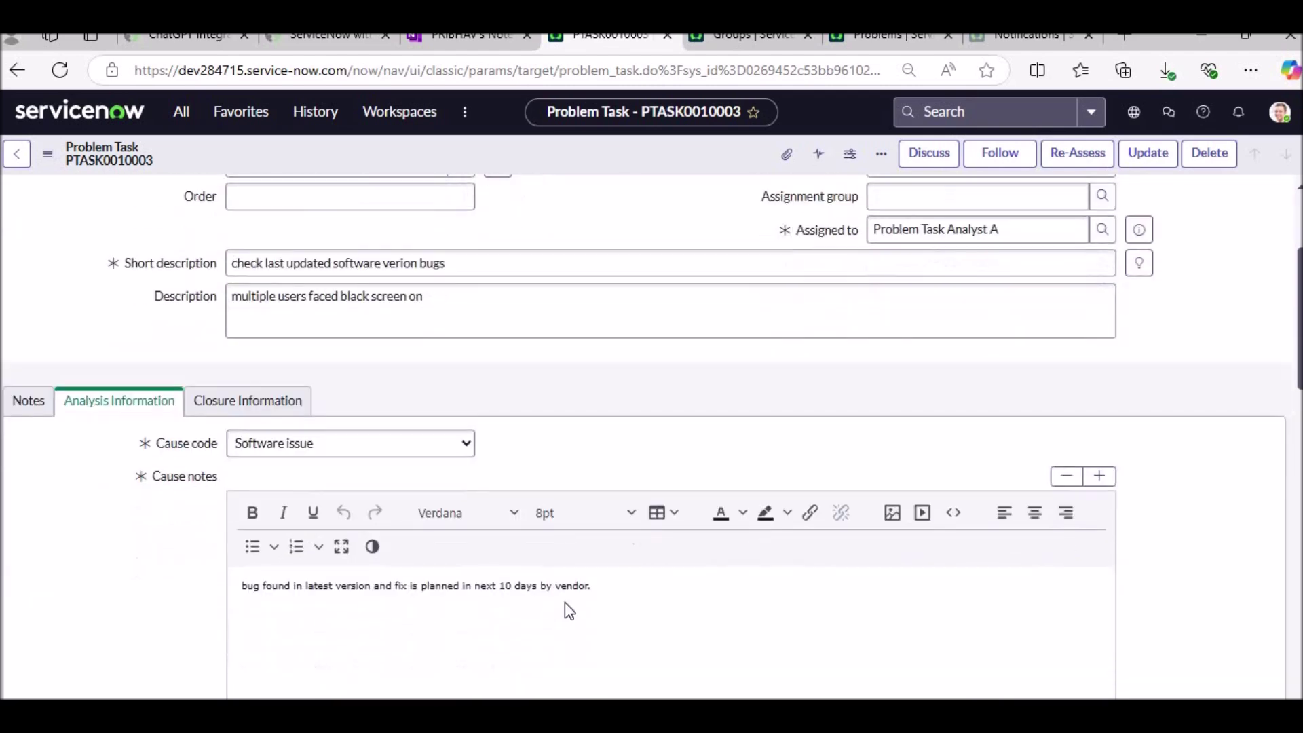
{"action": "scroll", "coordinate": [678, 238], "scroll_direction": "up", "scroll_amount": 3}
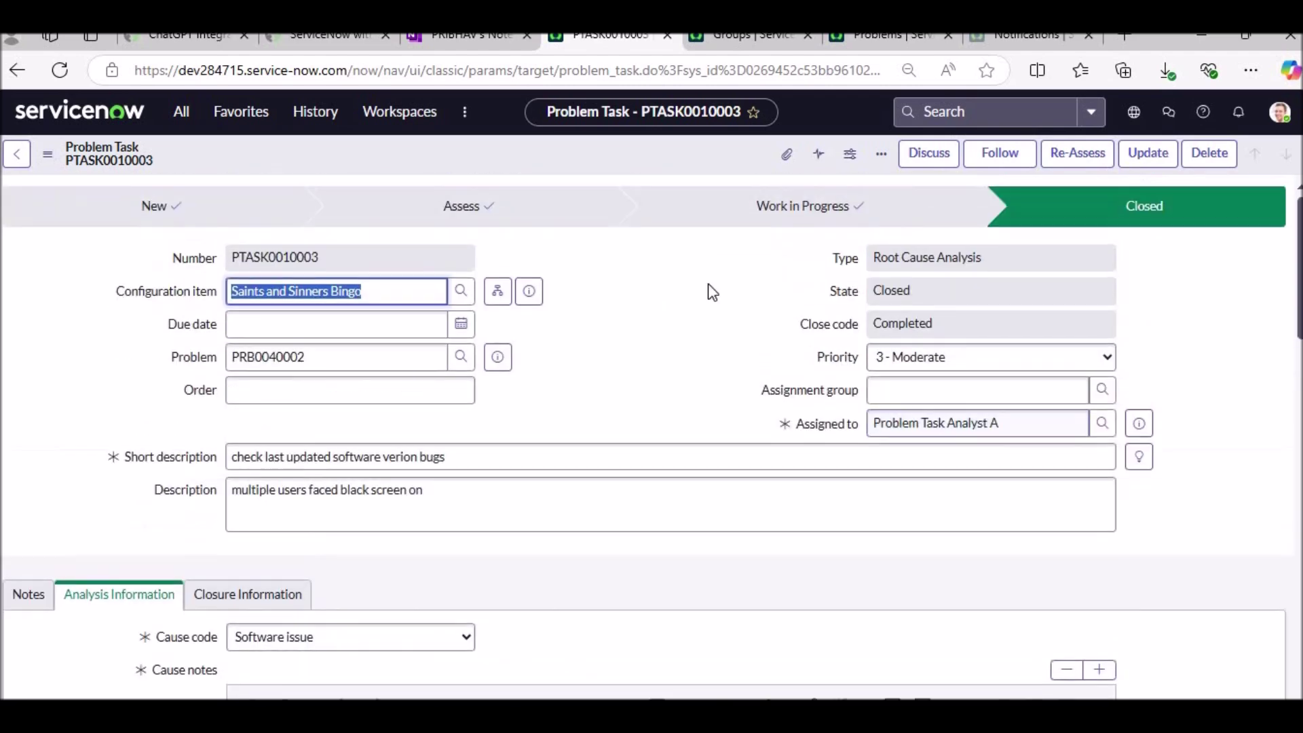
{"action": "left_click", "coordinate": [1086, 154]}
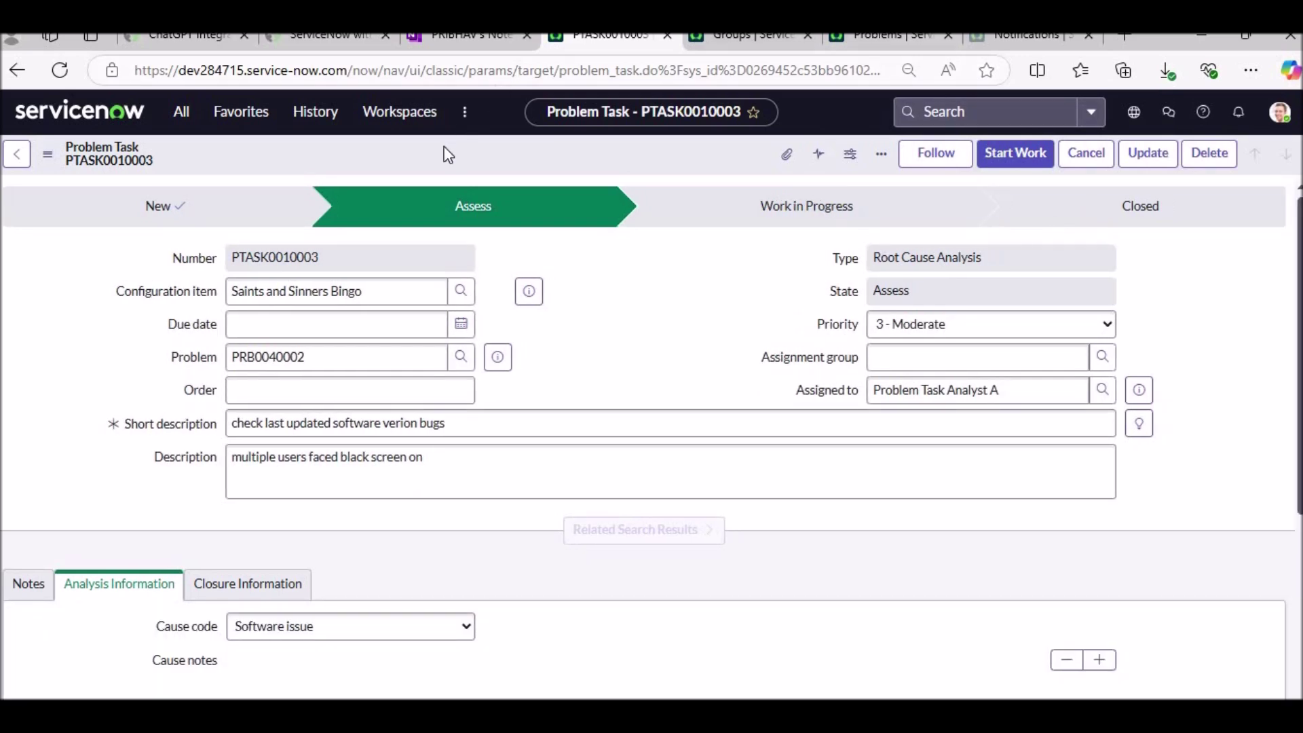
Review the reopened task's cause and proposed fix notes, start work on it, and complete it again
{"action": "scroll", "coordinate": [670, 302], "scroll_direction": "down", "scroll_amount": 3}
{"action": "scroll", "coordinate": [670, 301], "scroll_direction": "down", "scroll_amount": 2}
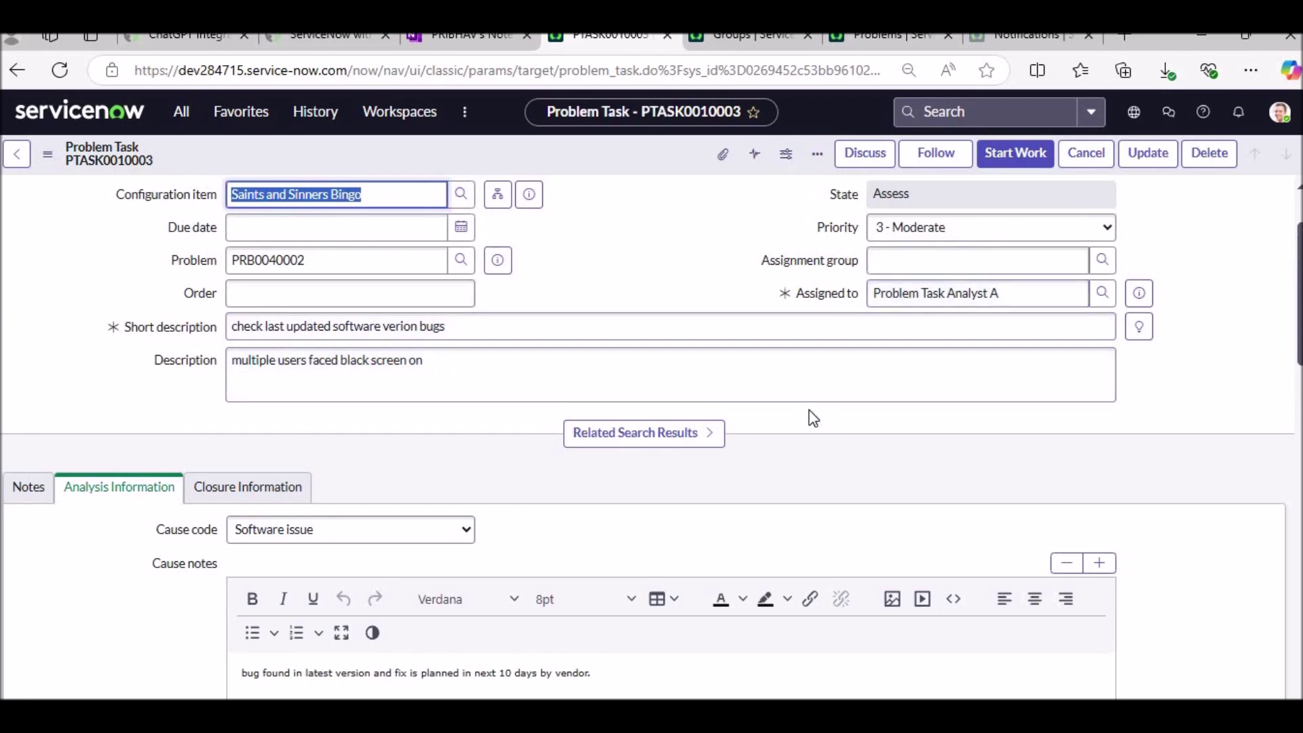
{"action": "scroll", "coordinate": [813, 419], "scroll_direction": "down", "scroll_amount": 4}
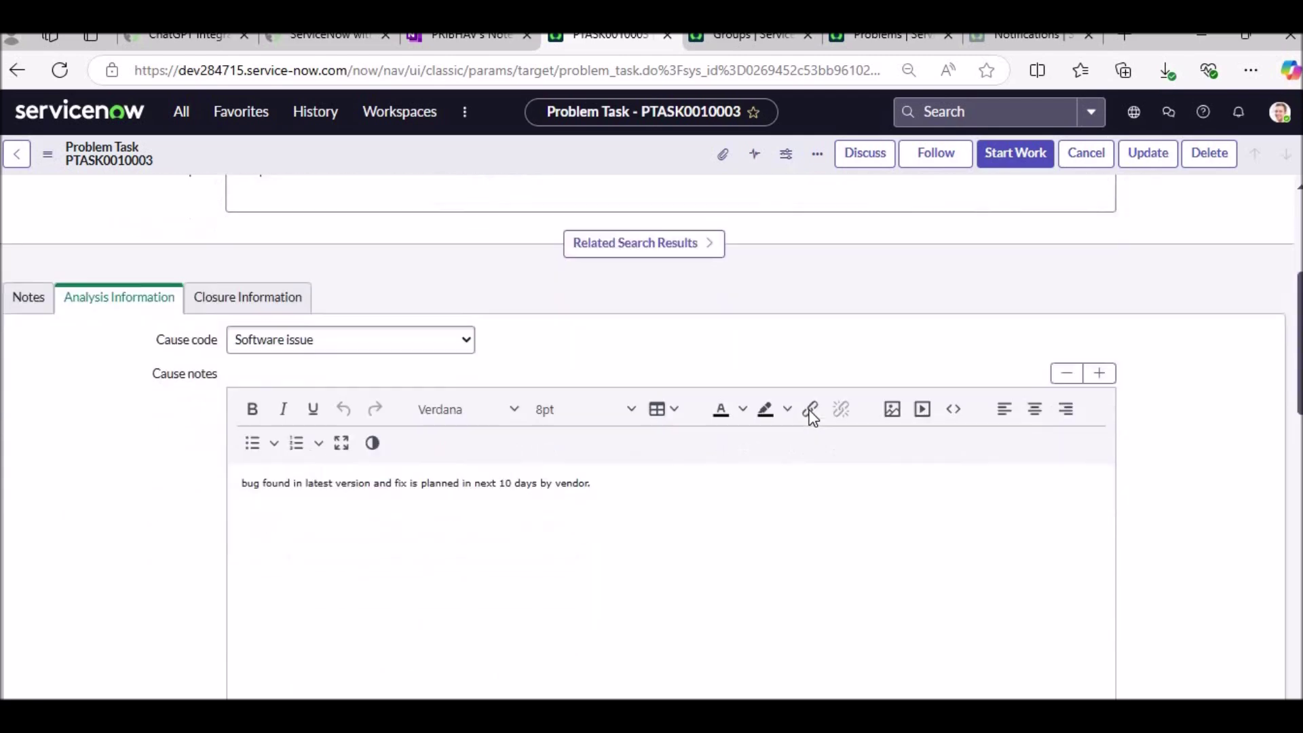
{"action": "scroll", "coordinate": [814, 418], "scroll_direction": "down", "scroll_amount": 10}
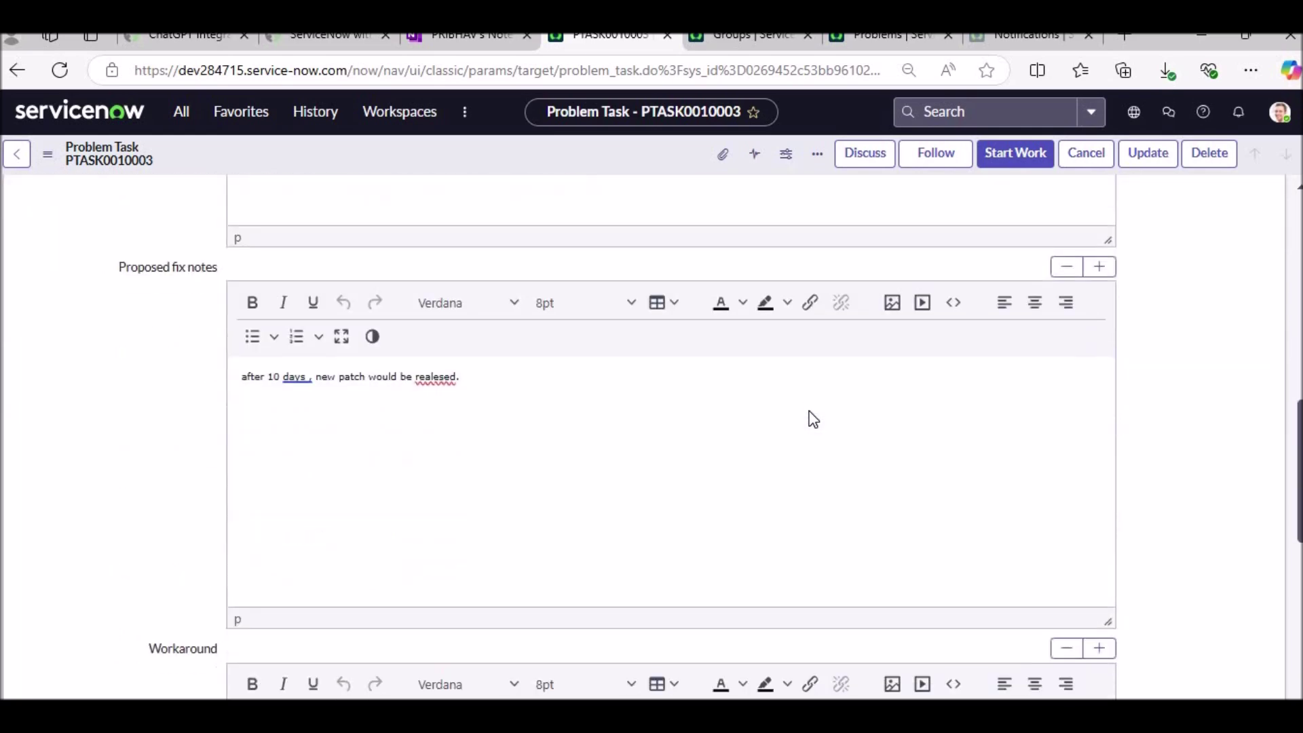
{"action": "scroll", "coordinate": [813, 419], "scroll_direction": "up", "scroll_amount": 14}
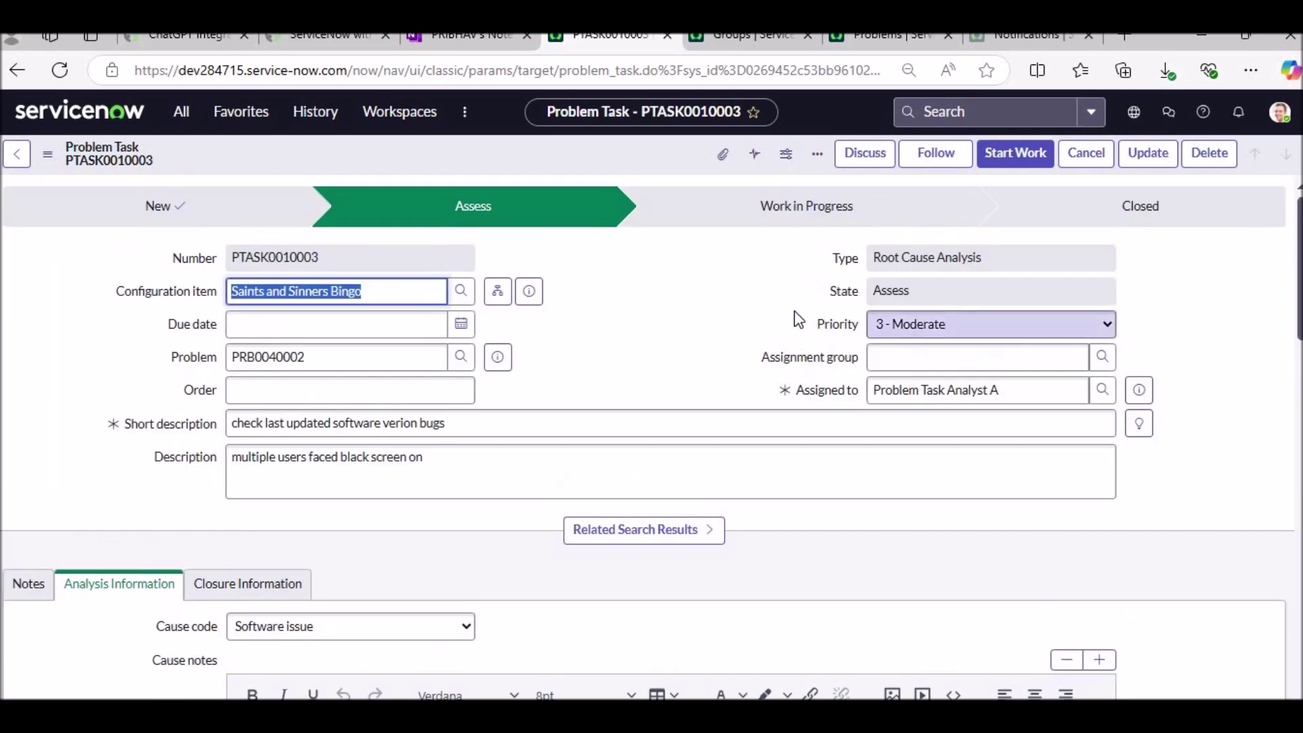
{"action": "left_click", "coordinate": [1018, 158]}
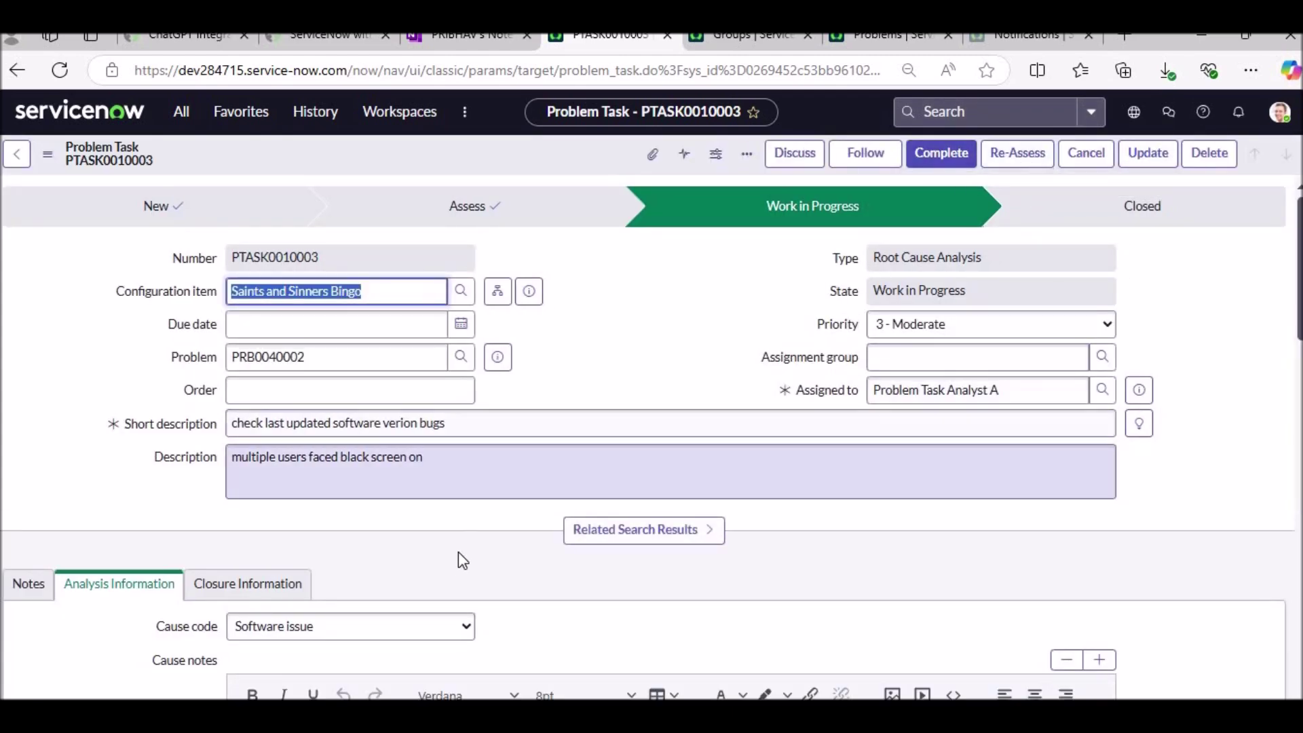
{"action": "scroll", "coordinate": [454, 601], "scroll_direction": "down", "scroll_amount": 5}
{"action": "left_click", "coordinate": [936, 156]}
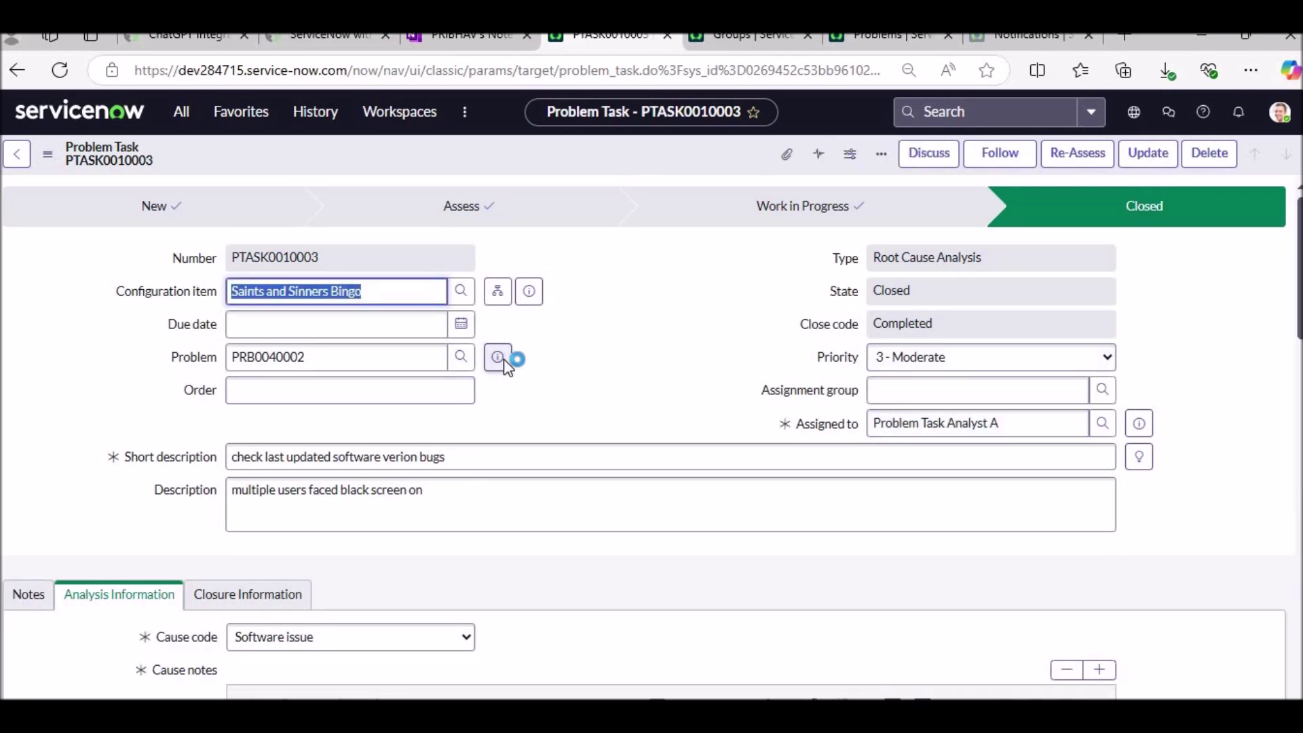
Open the parent problem record from the completed task and look over its details
{"action": "left_click", "coordinate": [702, 400]}
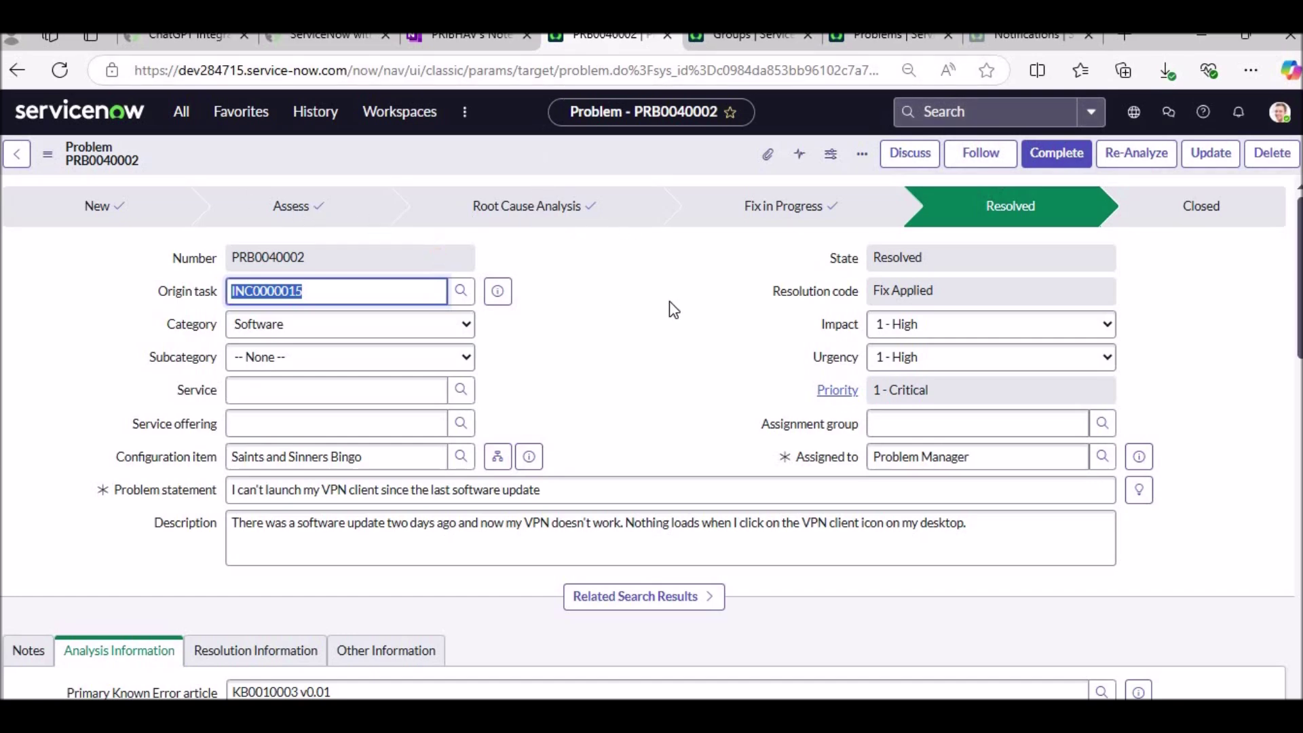
{"action": "scroll", "coordinate": [698, 366], "scroll_direction": "down", "scroll_amount": 7}
{"action": "scroll", "coordinate": [1004, 385], "scroll_direction": "up", "scroll_amount": 4}
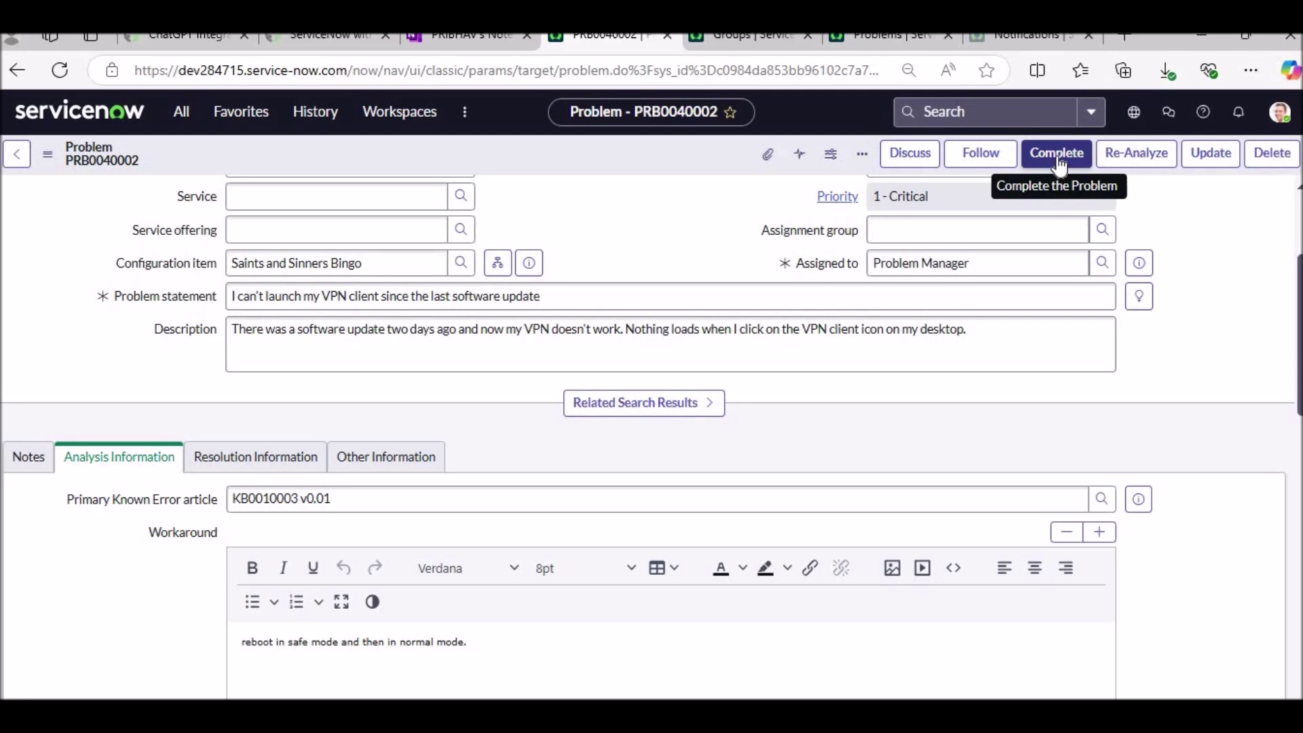
Open the problem's related incident in a separate browser tab and complete the problem
{"action": "scroll", "coordinate": [593, 502], "scroll_direction": "down", "scroll_amount": 10}
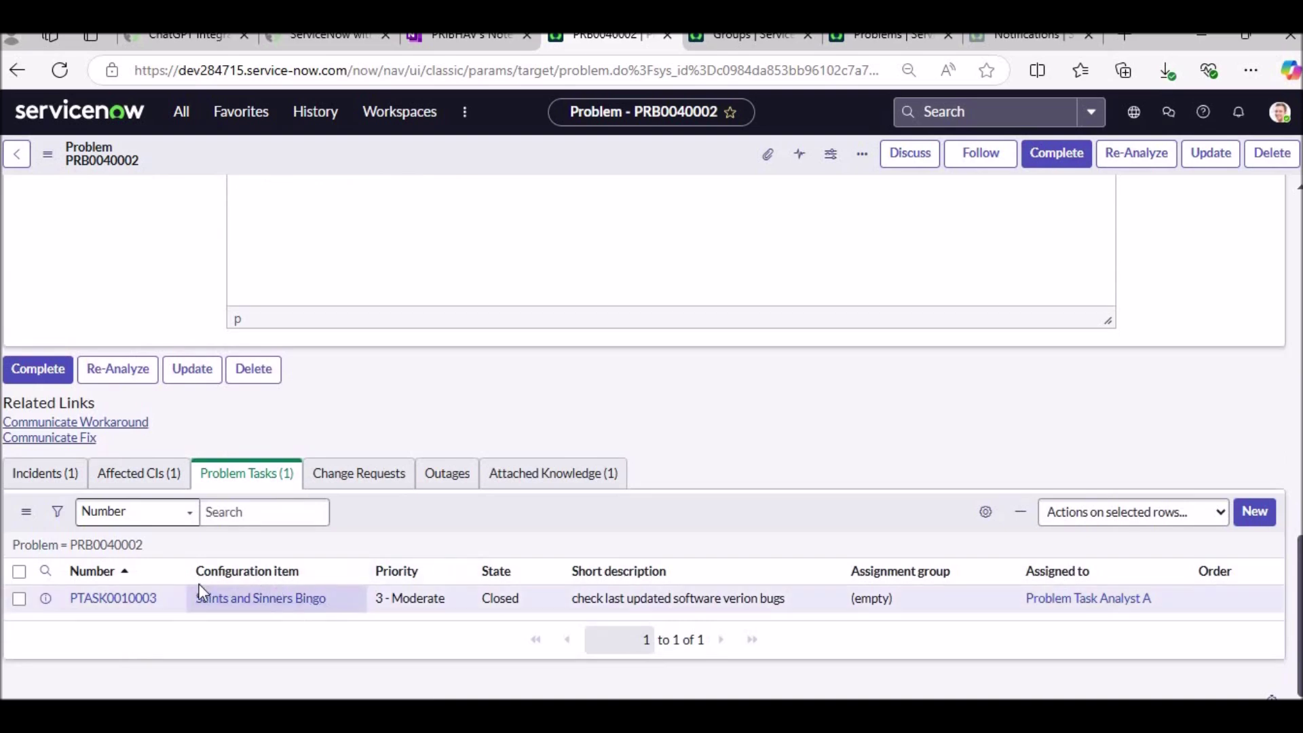
{"action": "left_click", "coordinate": [58, 475]}
{"action": "left_click_drag", "start_coordinate": [151, 608], "coordinate": [70, 613]}
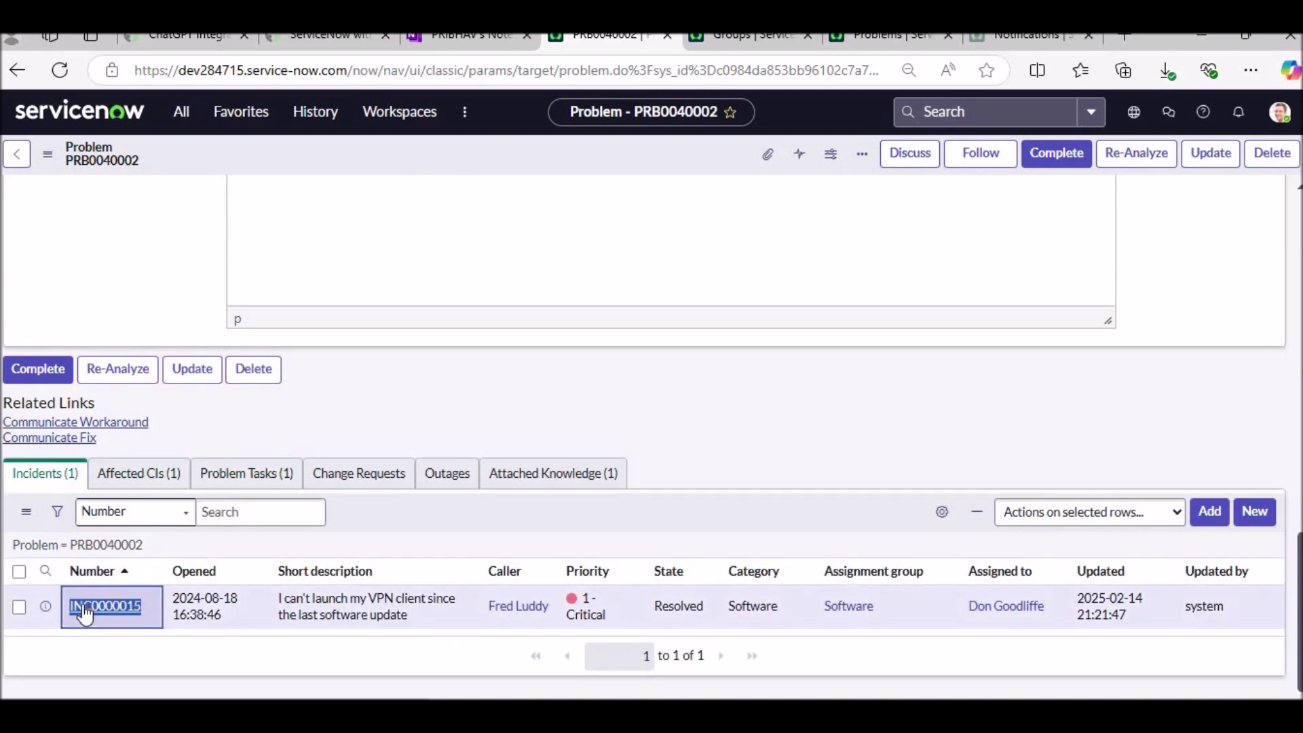
{"action": "middle_click", "coordinate": [85, 612]}
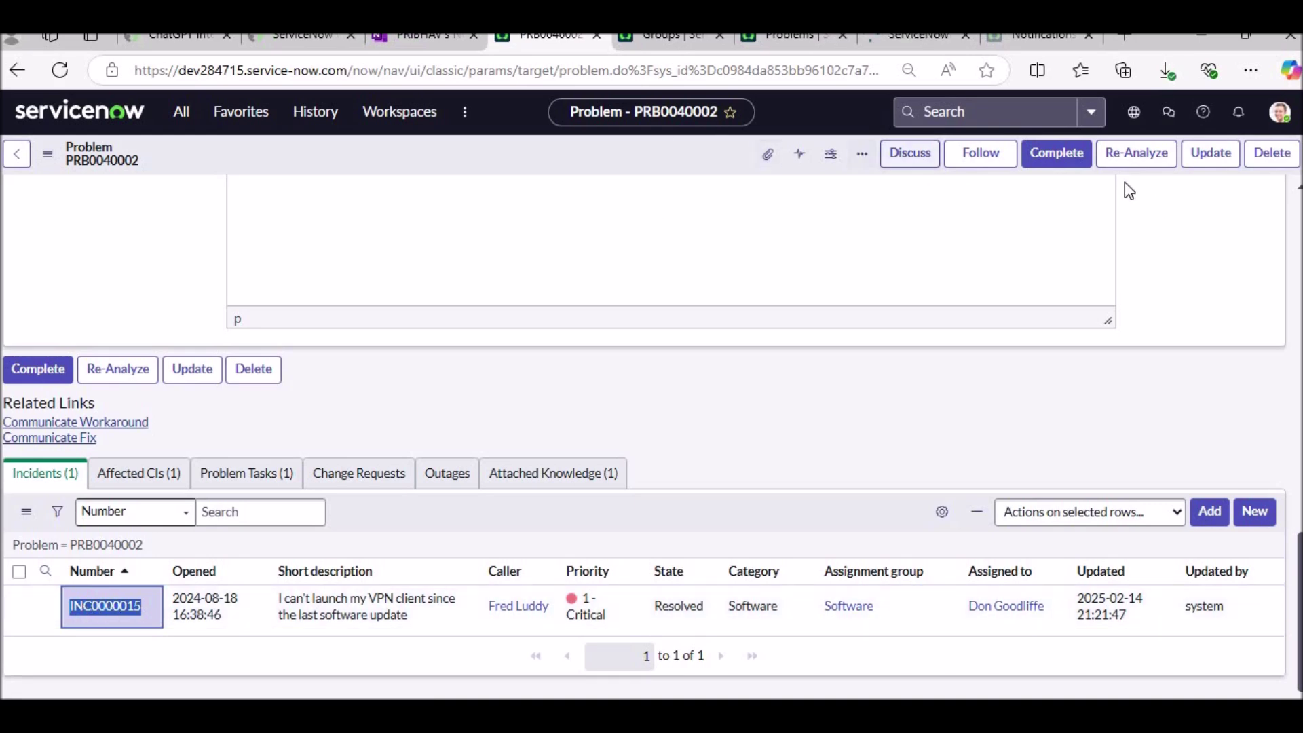
{"action": "left_click", "coordinate": [1066, 160]}
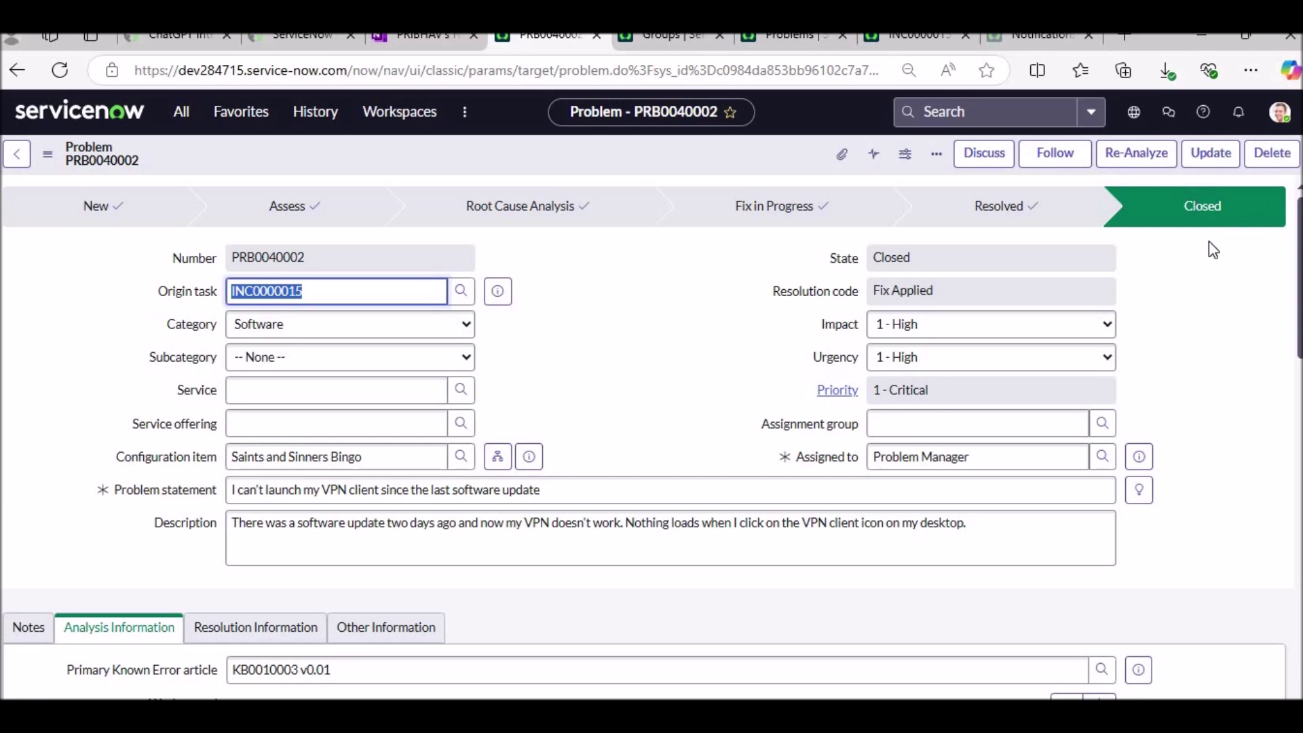
Examine the related incident's state, work notes, resolution code and resolution notes in its activity history
{"action": "left_click", "coordinate": [893, 37]}
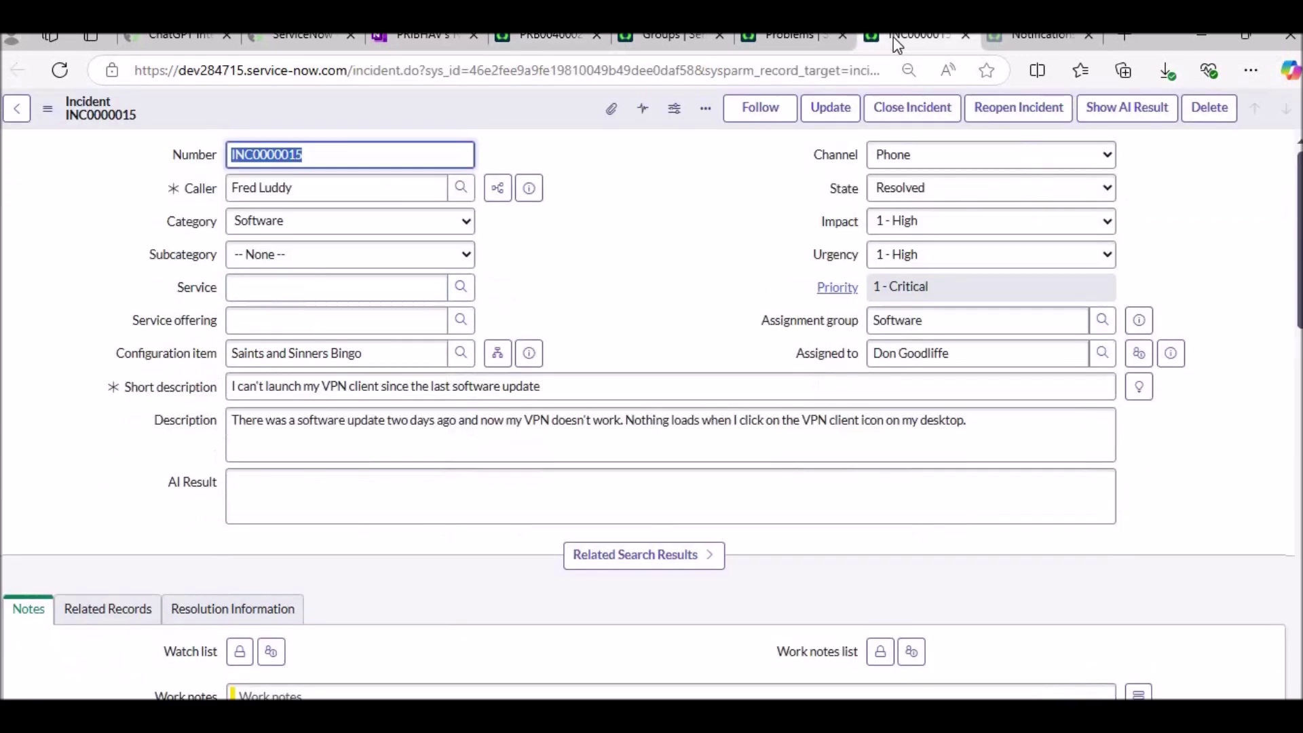
{"action": "left_click", "coordinate": [665, 296]}
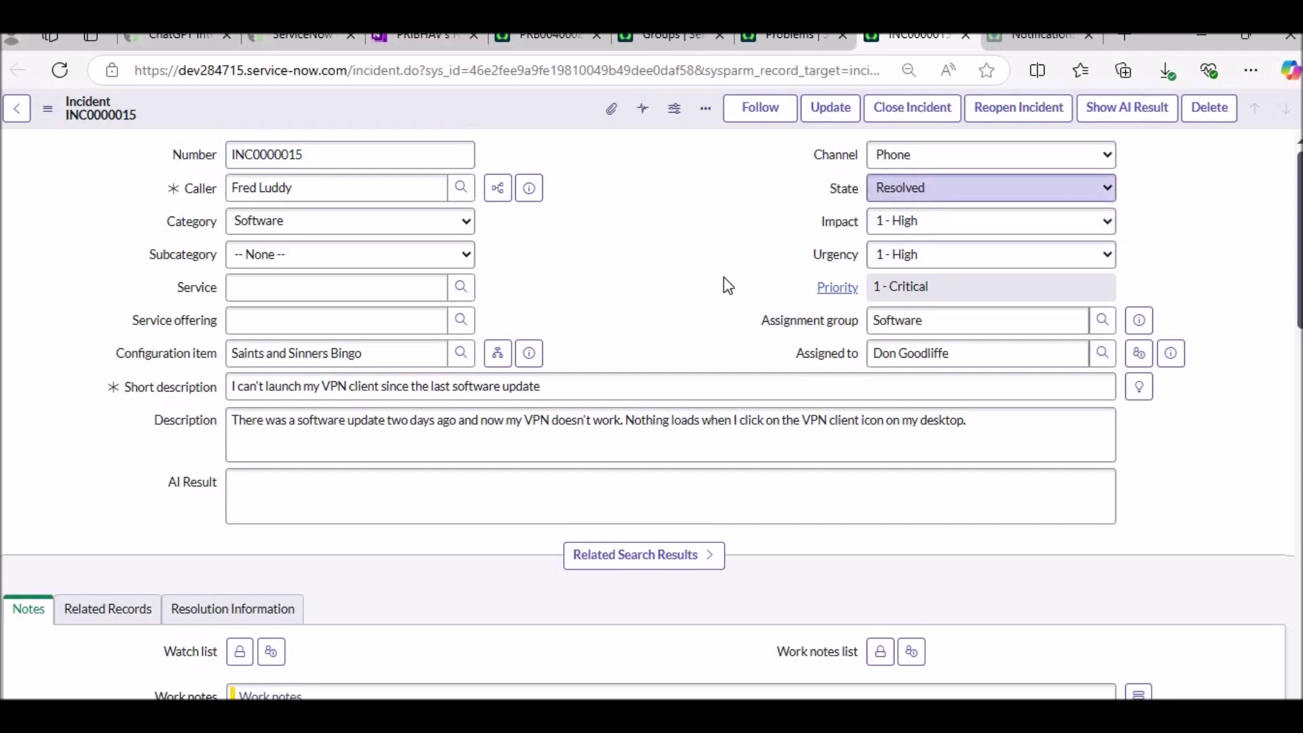
{"action": "scroll", "coordinate": [630, 300], "scroll_direction": "down", "scroll_amount": 2}
{"action": "scroll", "coordinate": [630, 300], "scroll_direction": "down", "scroll_amount": 5}
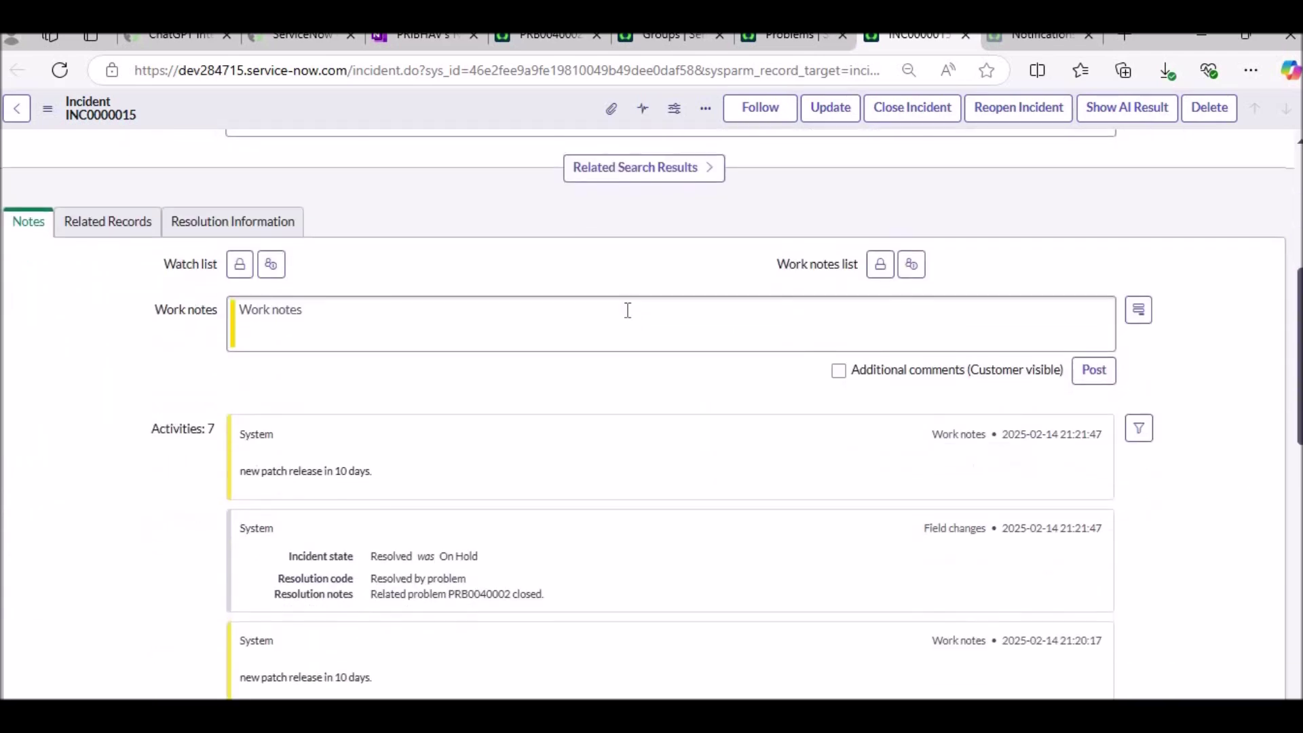
{"action": "left_click_drag", "start_coordinate": [374, 377], "coordinate": [243, 391]}
{"action": "left_click", "coordinate": [490, 466]}
{"action": "left_click_drag", "start_coordinate": [430, 477], "coordinate": [409, 465]}
{"action": "left_click_drag", "start_coordinate": [506, 500], "coordinate": [474, 500]}
{"action": "scroll", "coordinate": [457, 387], "scroll_direction": "up", "scroll_amount": 5}
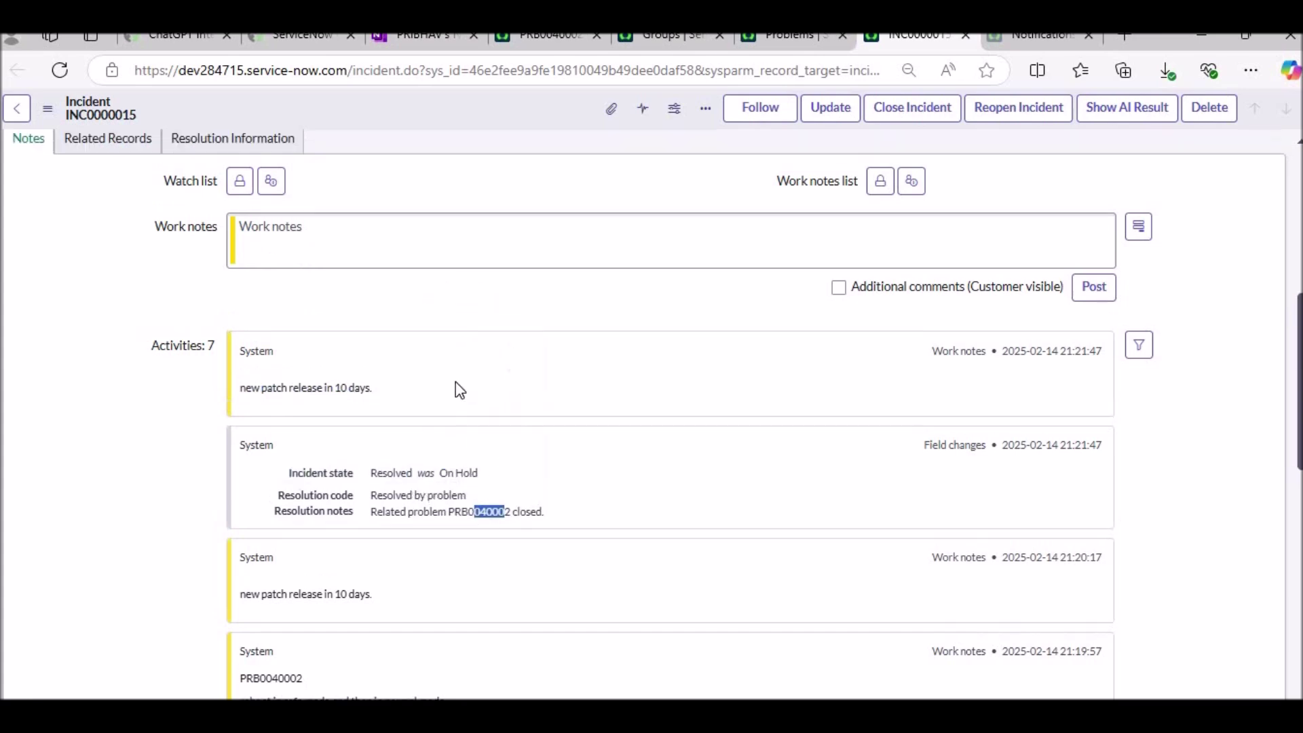
Check the incident's related records for its linked problem and look over its SLA details
{"action": "left_click", "coordinate": [101, 319]}
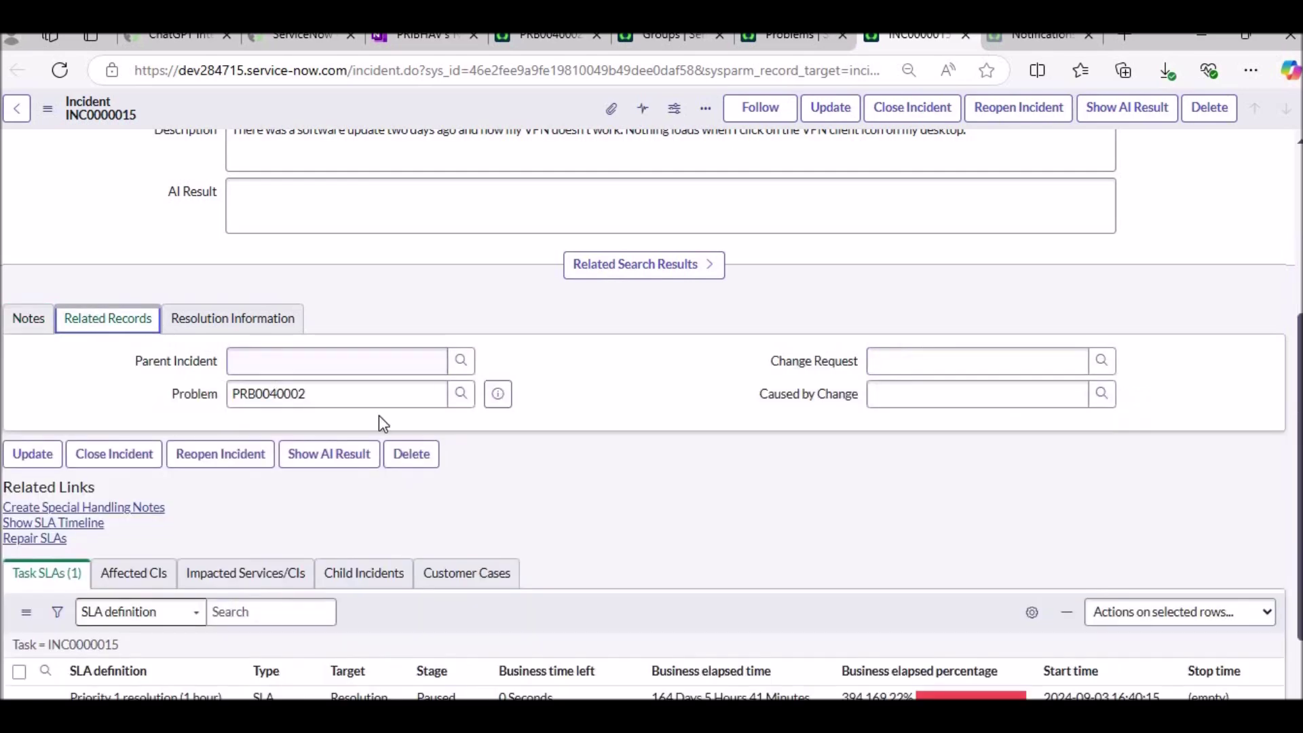
{"action": "left_click", "coordinate": [379, 397]}
{"action": "scroll", "coordinate": [392, 425], "scroll_direction": "down", "scroll_amount": 1}
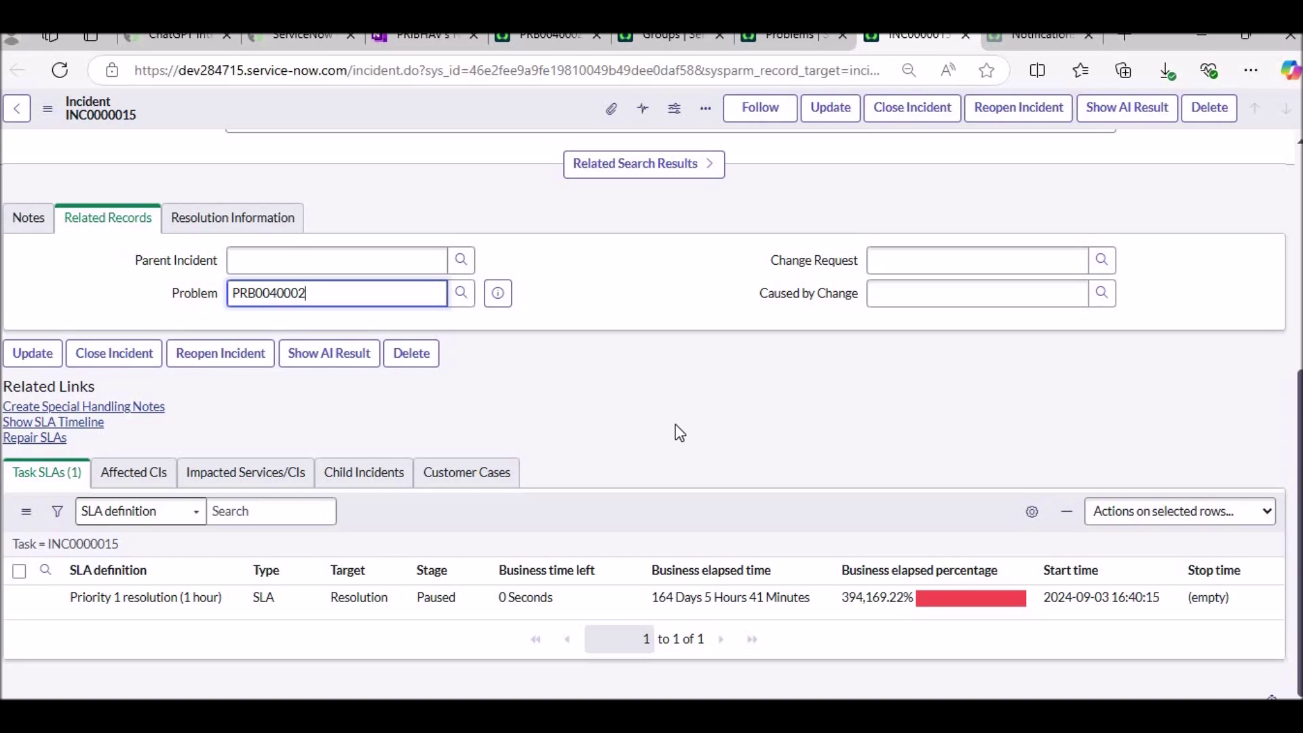
{"action": "scroll", "coordinate": [678, 432], "scroll_direction": "up", "scroll_amount": 5}
Return to the closed problem and re-analyze it to reopen it in Root Cause Analysis
{"action": "left_click", "coordinate": [780, 45]}
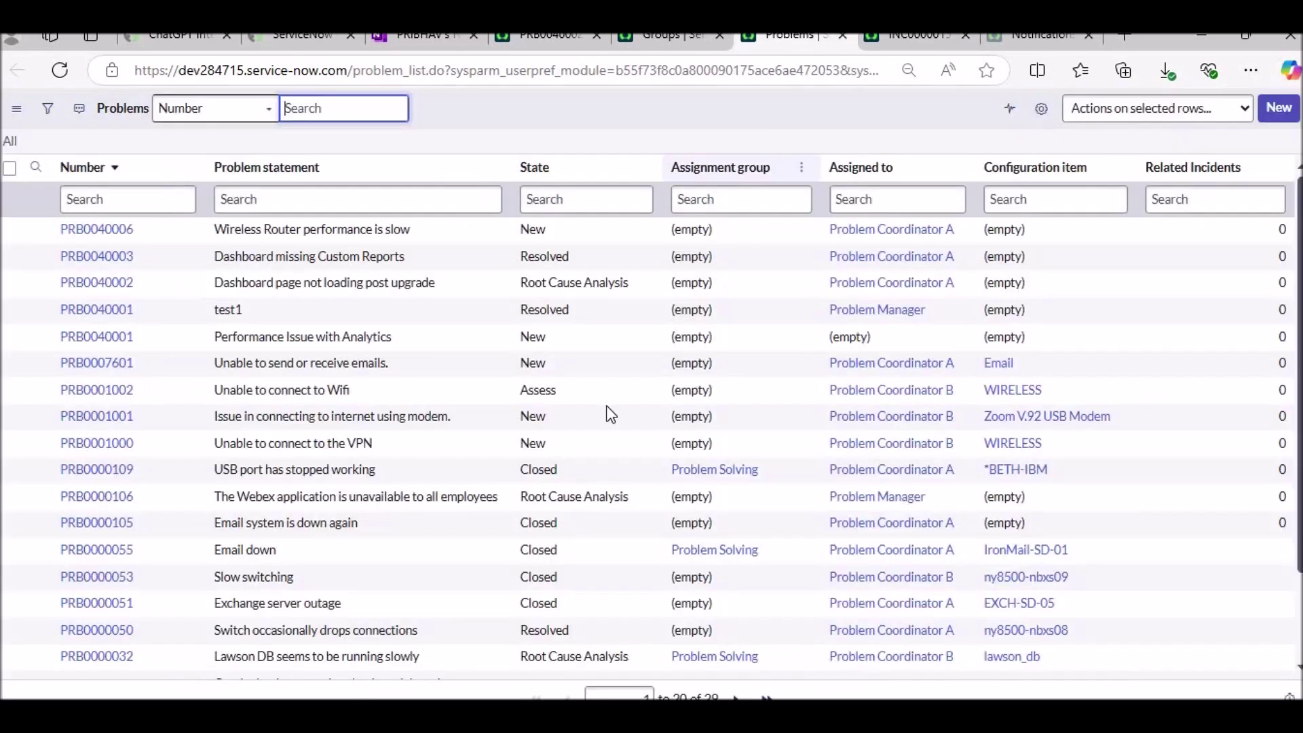
{"action": "left_click", "coordinate": [558, 45]}
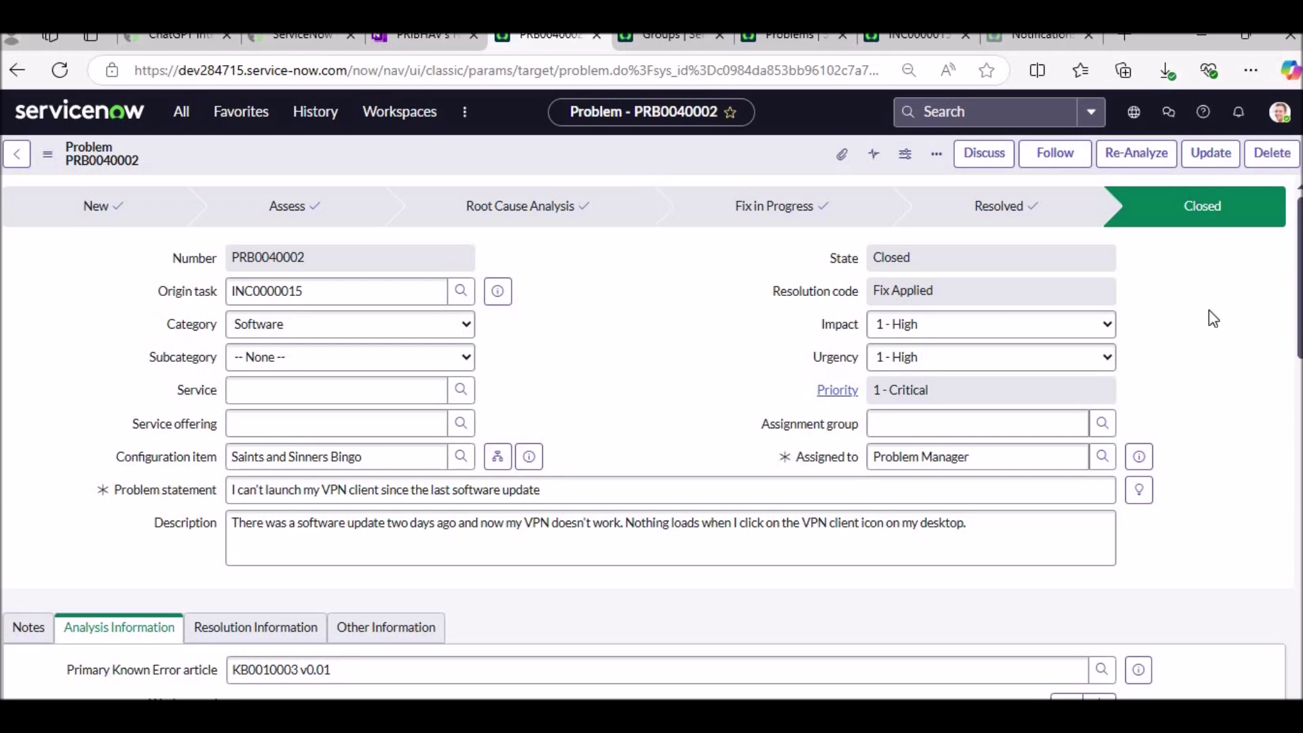
{"action": "left_click", "coordinate": [1138, 153]}
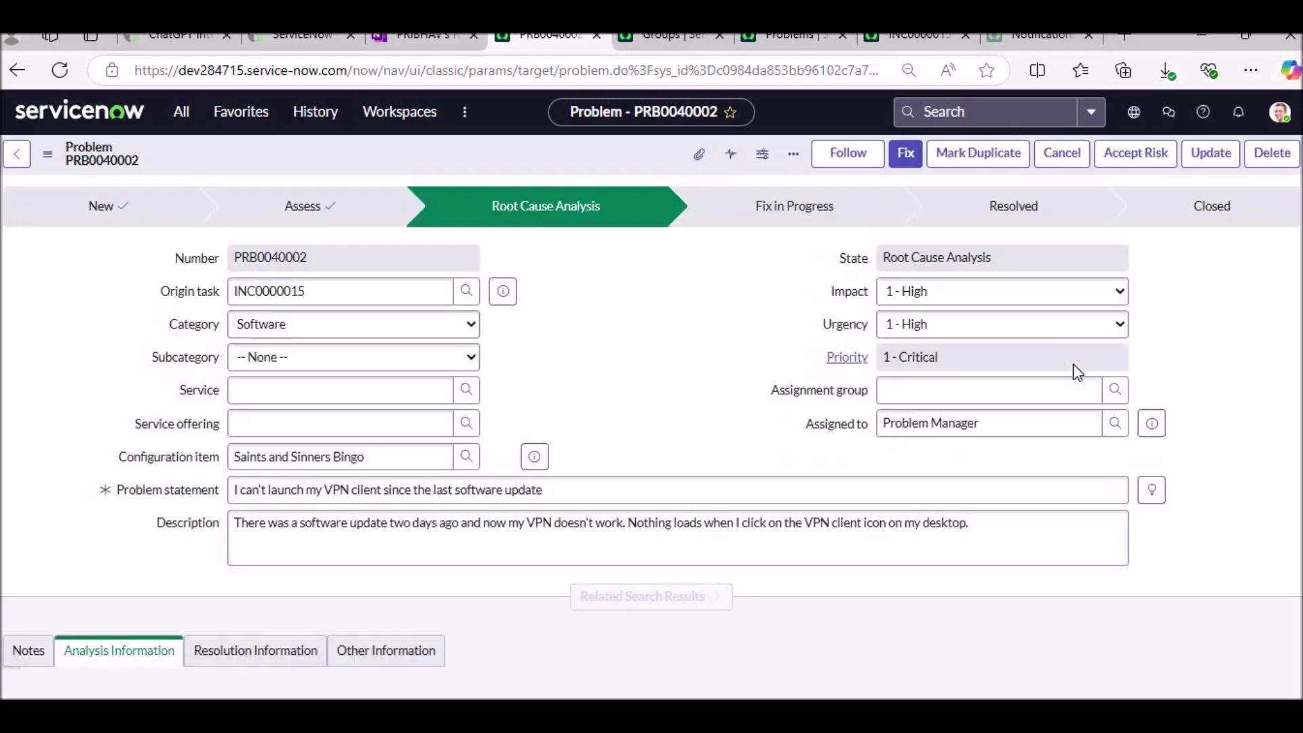
Advance the problem to Fix in Progress and look over its options for creating a change
{"action": "left_click", "coordinate": [903, 161]}
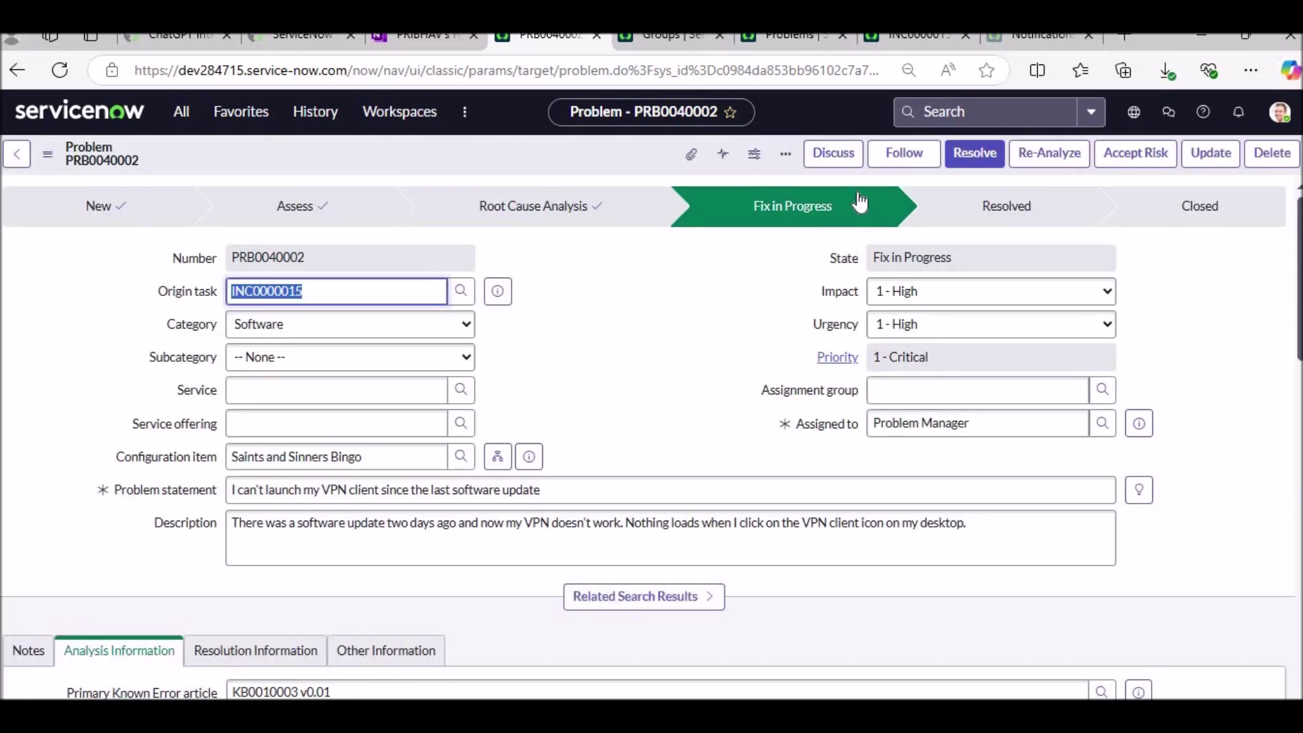
{"action": "right_click", "coordinate": [540, 154]}
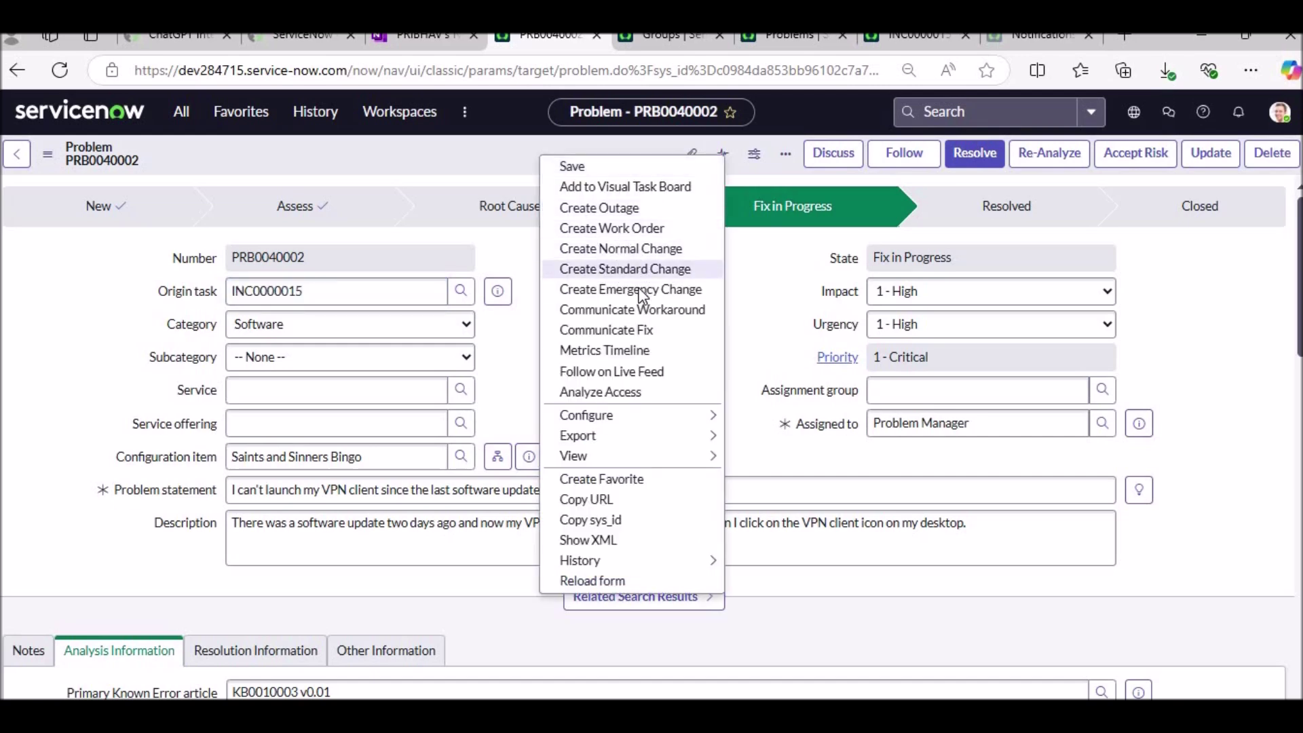
{"action": "left_click", "coordinate": [763, 290]}
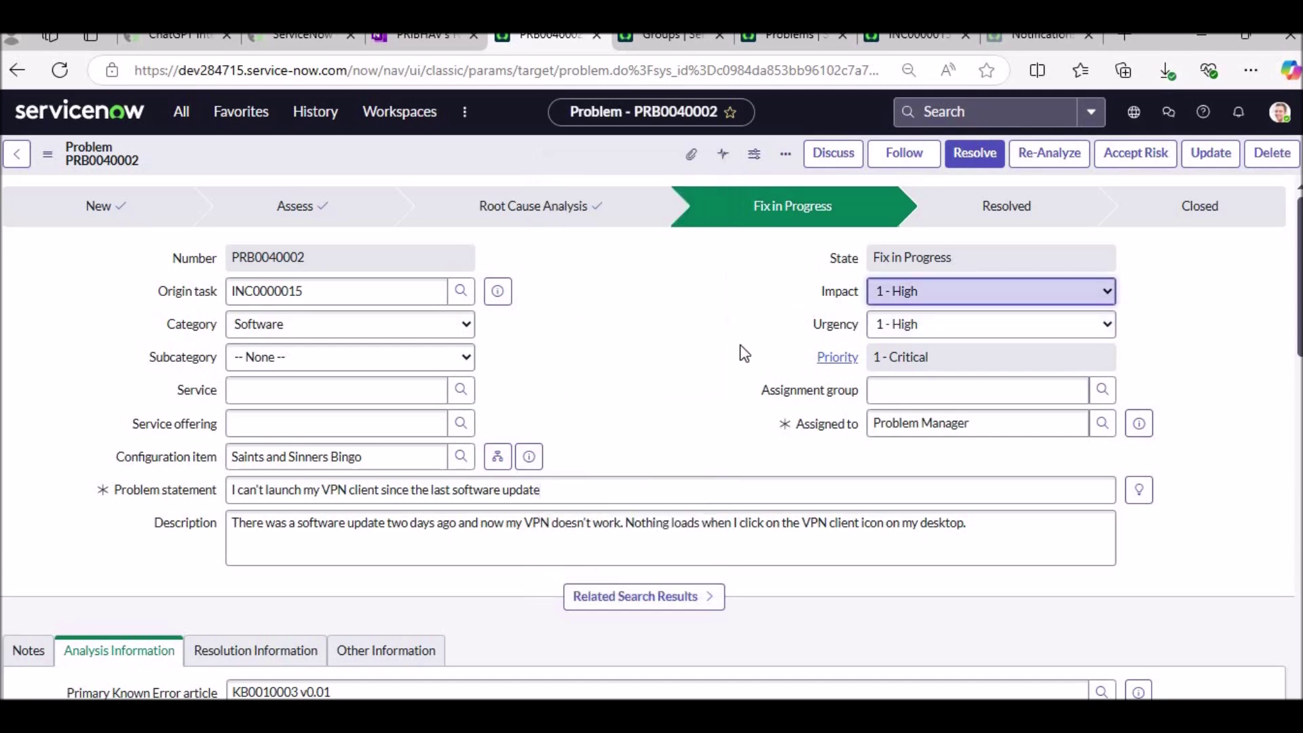
Link the existing change request CHG0000089, Deploy new Cisco Catalyst 4500, to the problem
{"action": "scroll", "coordinate": [739, 351], "scroll_direction": "down", "scroll_amount": 15}
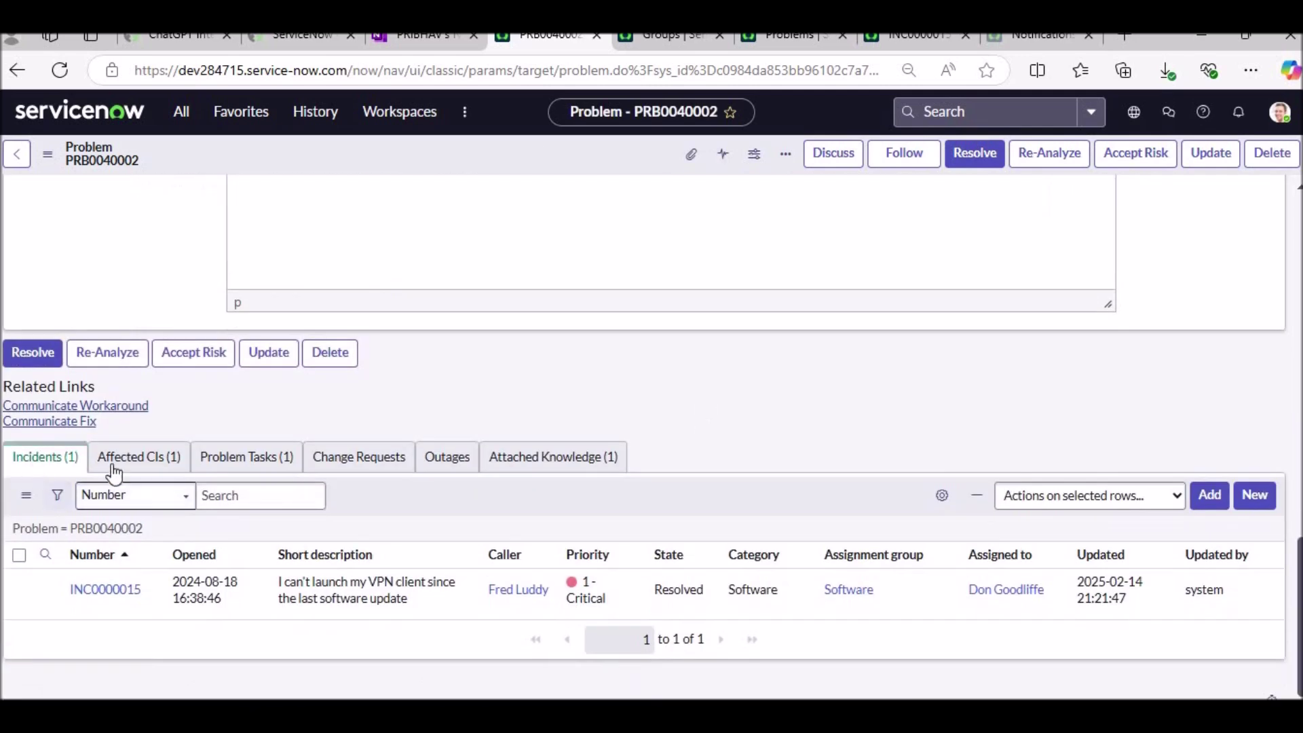
{"action": "left_click", "coordinate": [376, 467]}
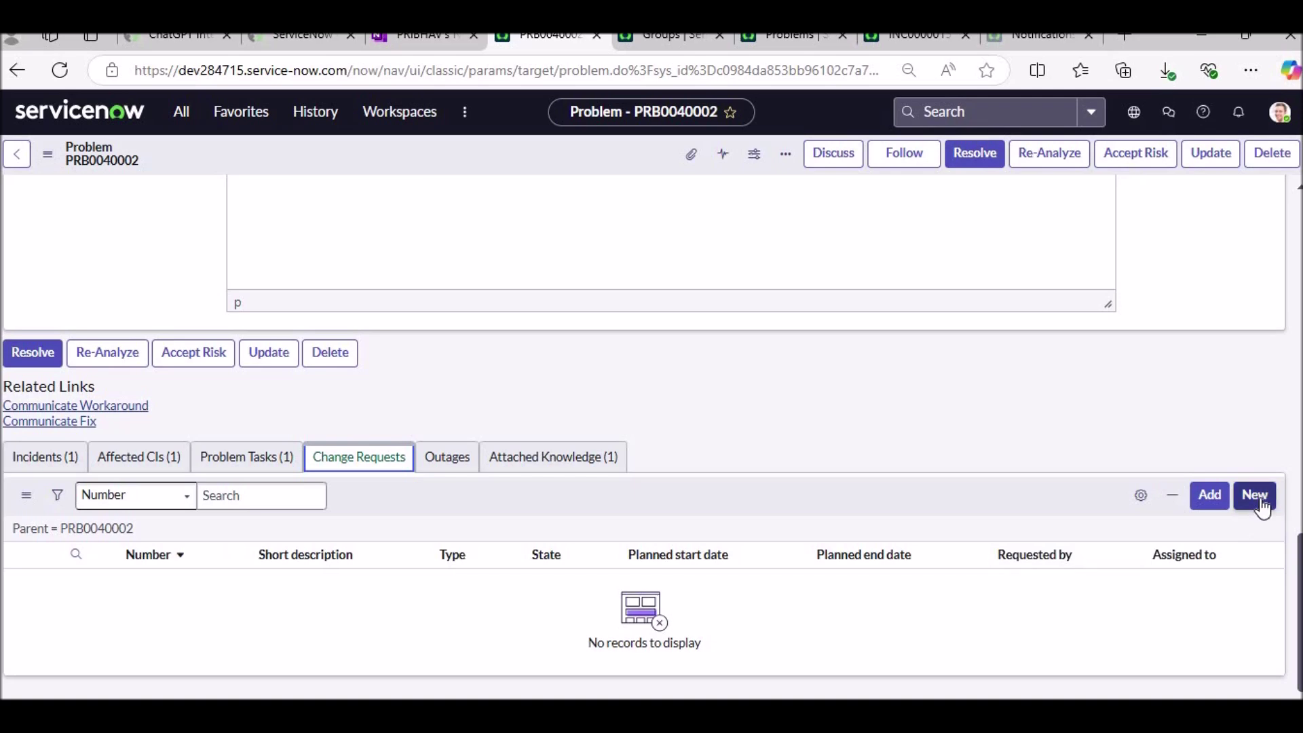
{"action": "left_click", "coordinate": [1212, 500]}
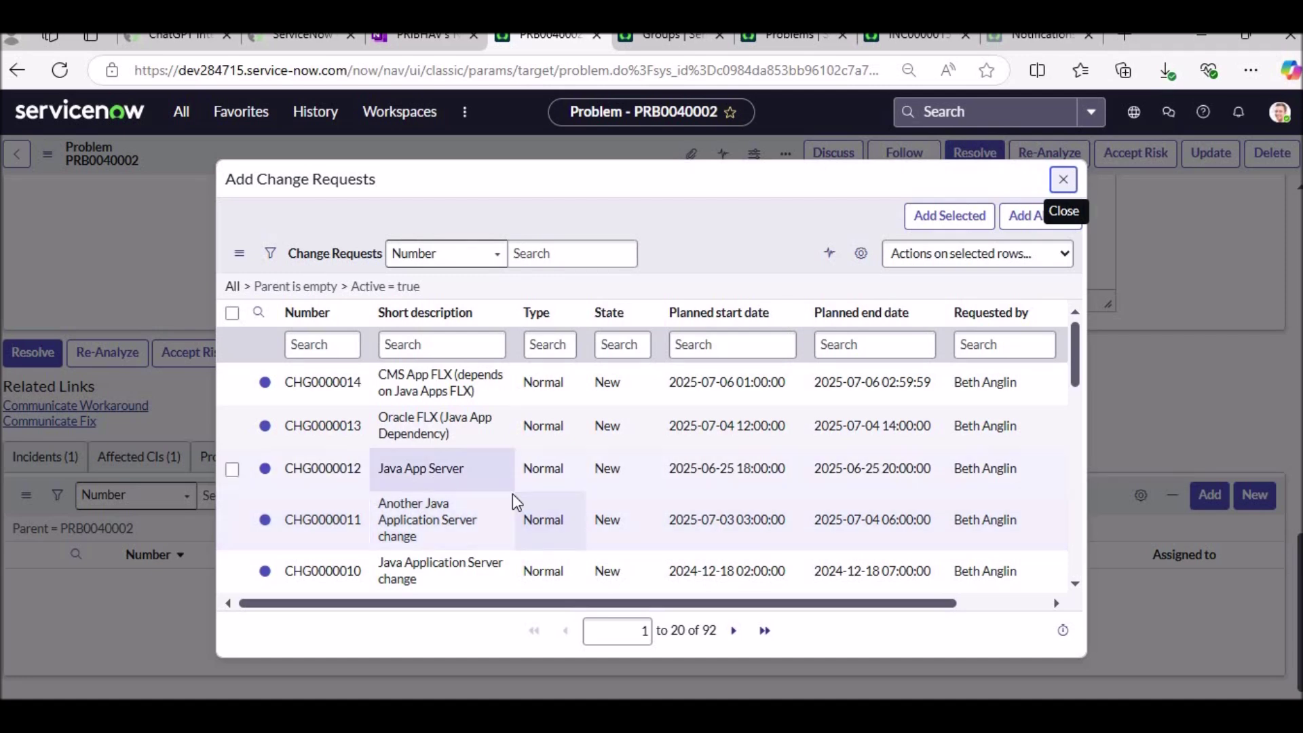
{"action": "scroll", "coordinate": [512, 502], "scroll_direction": "down", "scroll_amount": 2}
{"action": "scroll", "coordinate": [512, 494], "scroll_direction": "down", "scroll_amount": 2}
{"action": "scroll", "coordinate": [512, 494], "scroll_direction": "up", "scroll_amount": 3}
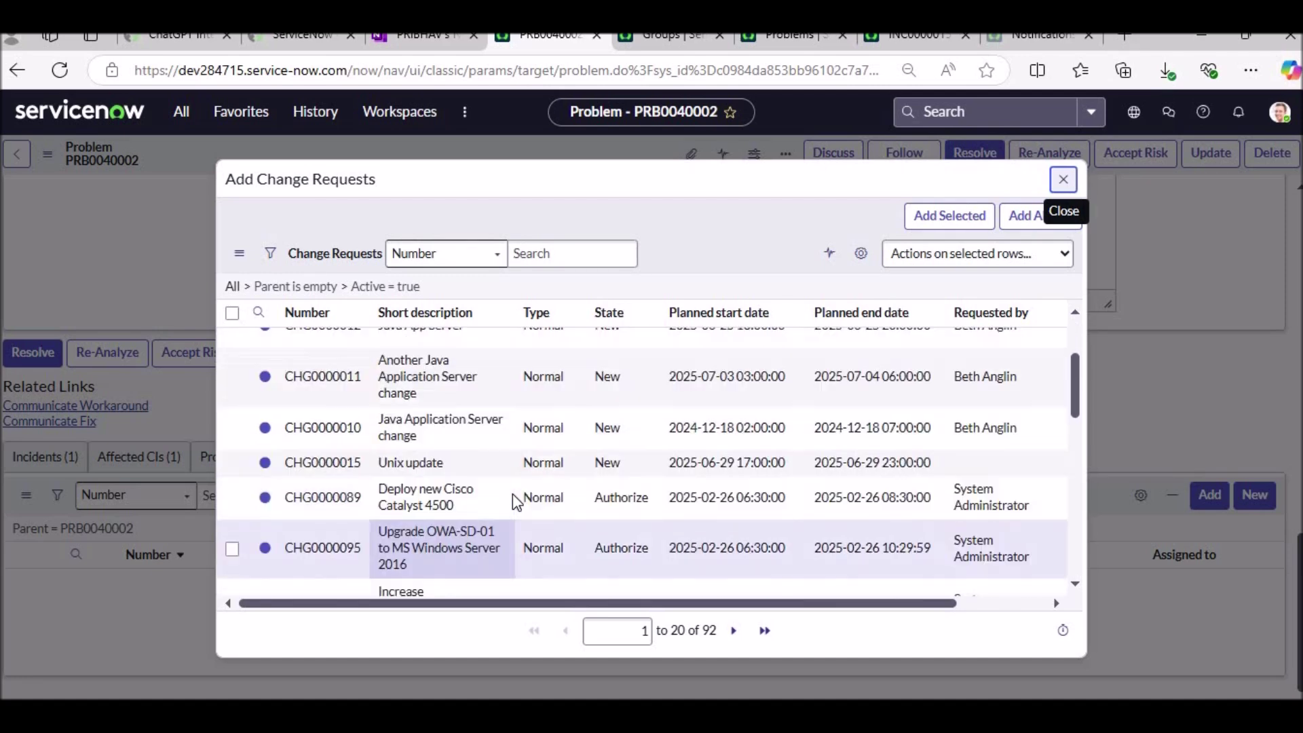
{"action": "scroll", "coordinate": [432, 486], "scroll_direction": "down", "scroll_amount": 1}
{"action": "scroll", "coordinate": [432, 486], "scroll_direction": "down", "scroll_amount": 2}
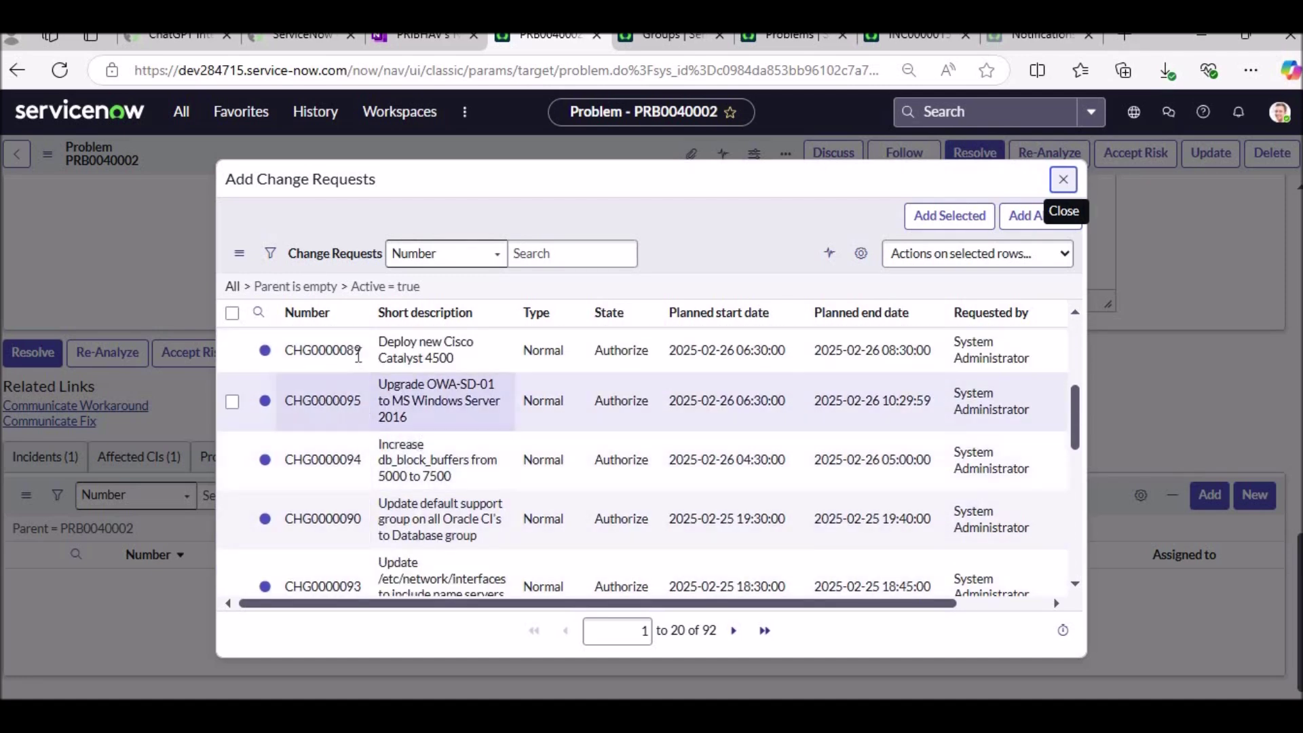
{"action": "left_click", "coordinate": [232, 350]}
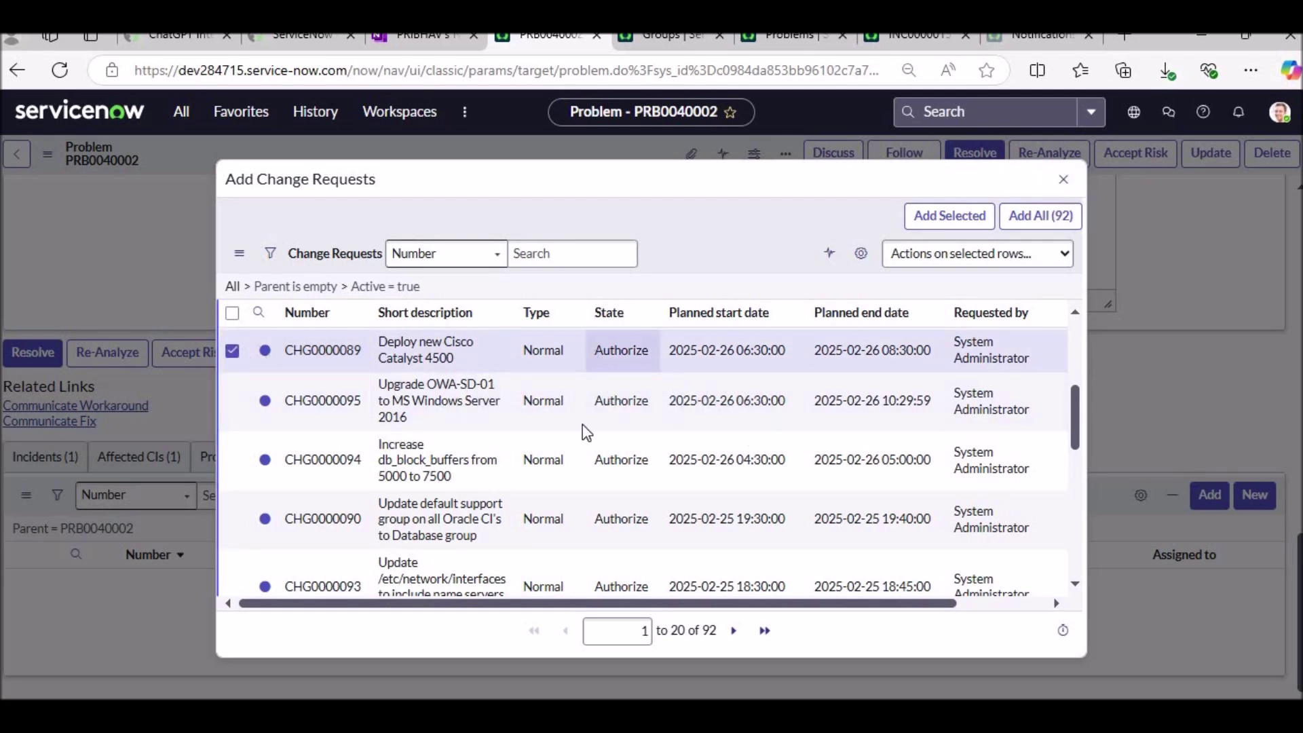
{"action": "scroll", "coordinate": [581, 441], "scroll_direction": "up", "scroll_amount": 1}
{"action": "scroll", "coordinate": [582, 441], "scroll_direction": "up", "scroll_amount": 2}
{"action": "scroll", "coordinate": [579, 360], "scroll_direction": "down", "scroll_amount": 2}
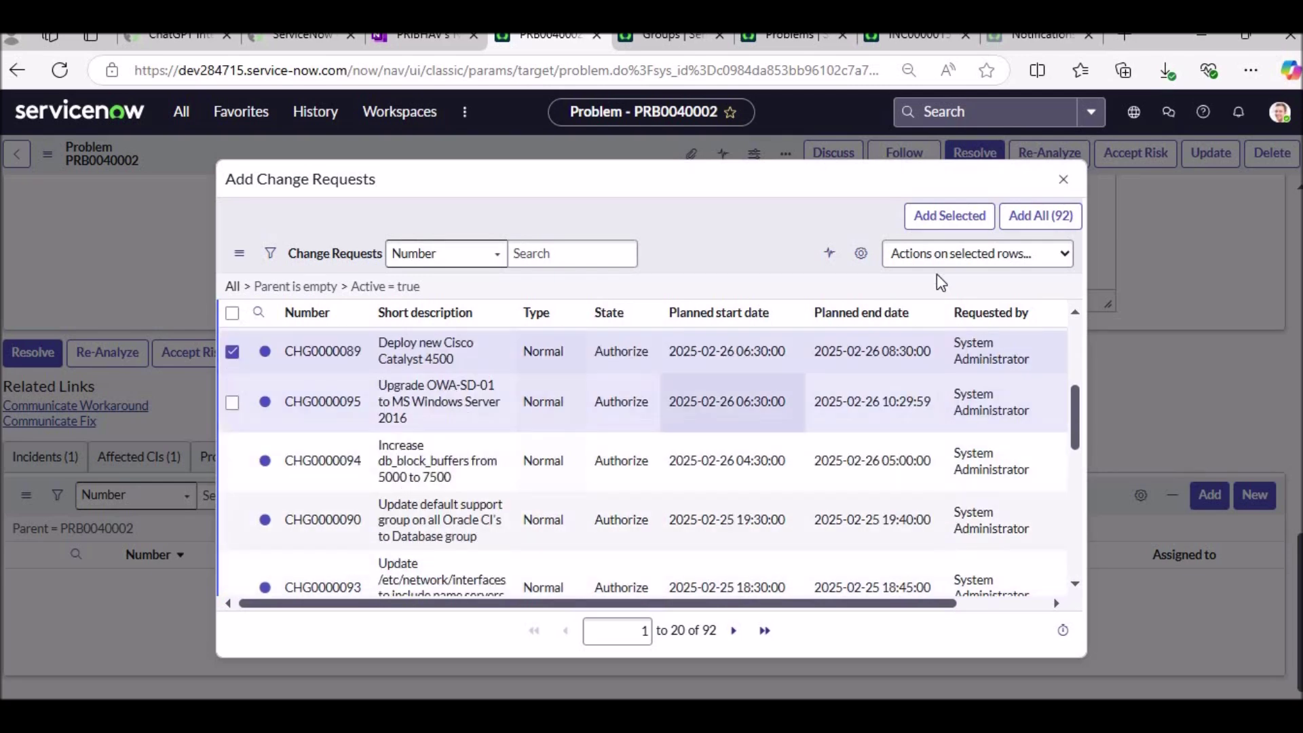
{"action": "left_click", "coordinate": [977, 215]}
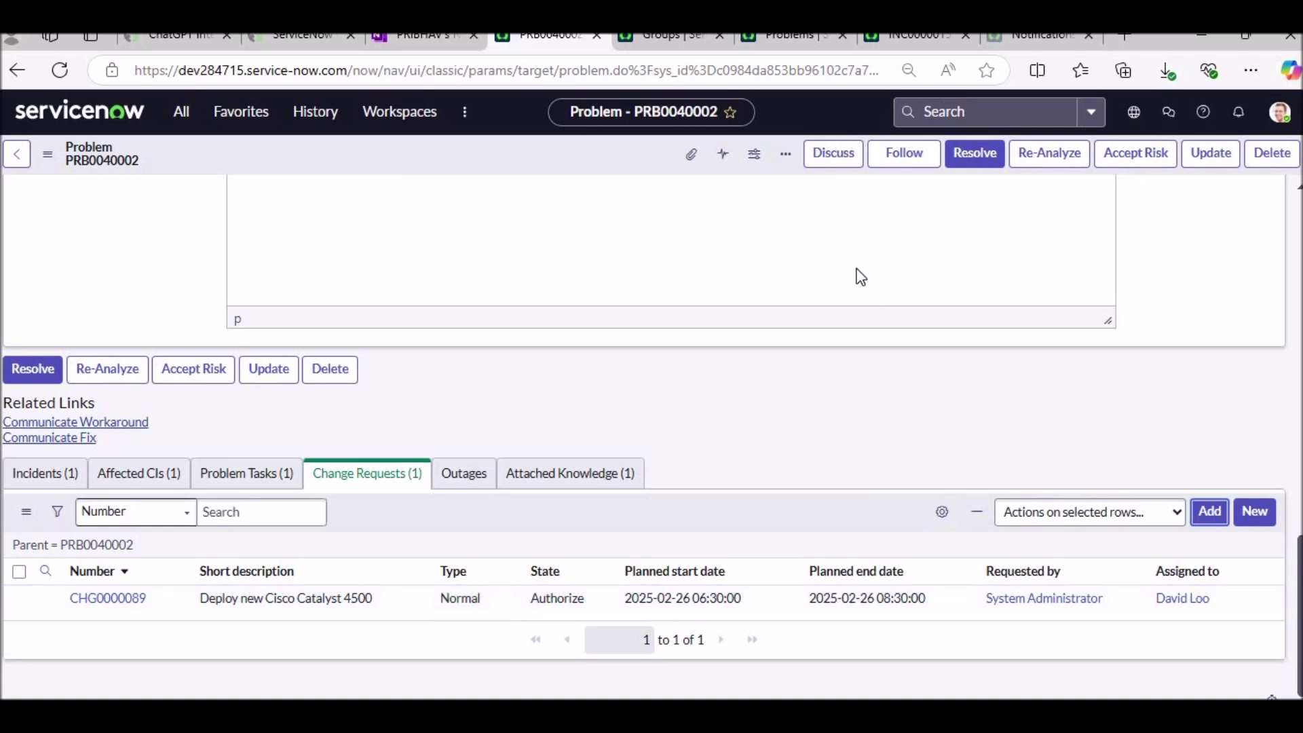
Resolve the problem and complete it
{"action": "scroll", "coordinate": [987, 414], "scroll_direction": "up", "scroll_amount": 5}
{"action": "scroll", "coordinate": [988, 414], "scroll_direction": "up", "scroll_amount": 5}
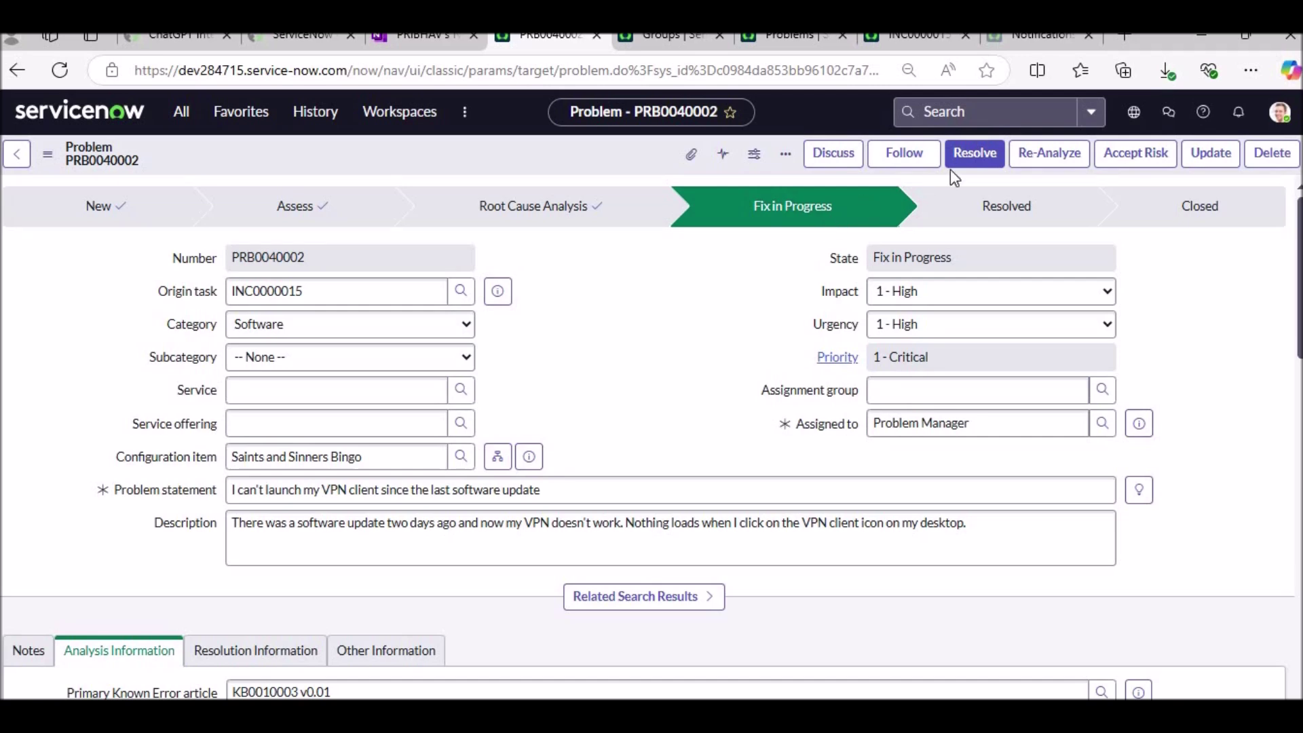
{"action": "left_click", "coordinate": [975, 153]}
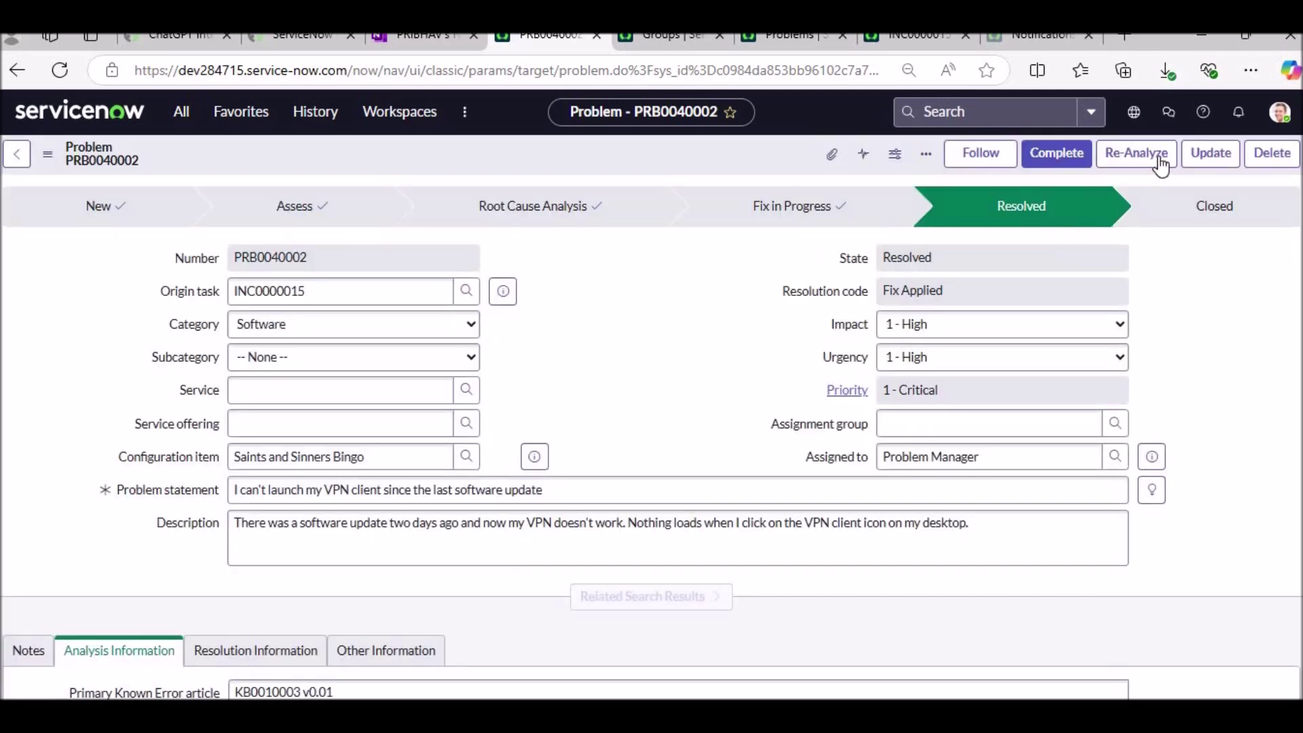
{"action": "left_click", "coordinate": [1064, 159]}
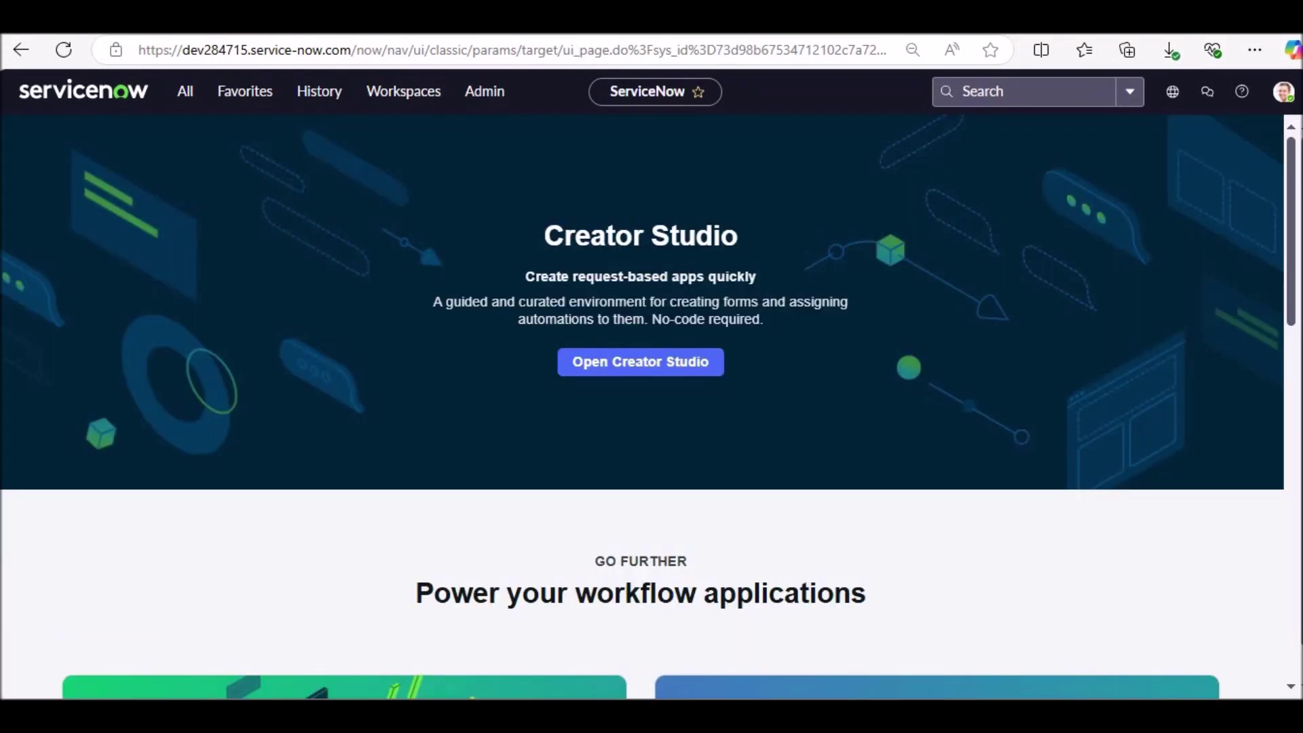
Find the problem application and start a new problem record
{"action": "left_click", "coordinate": [189, 102]}
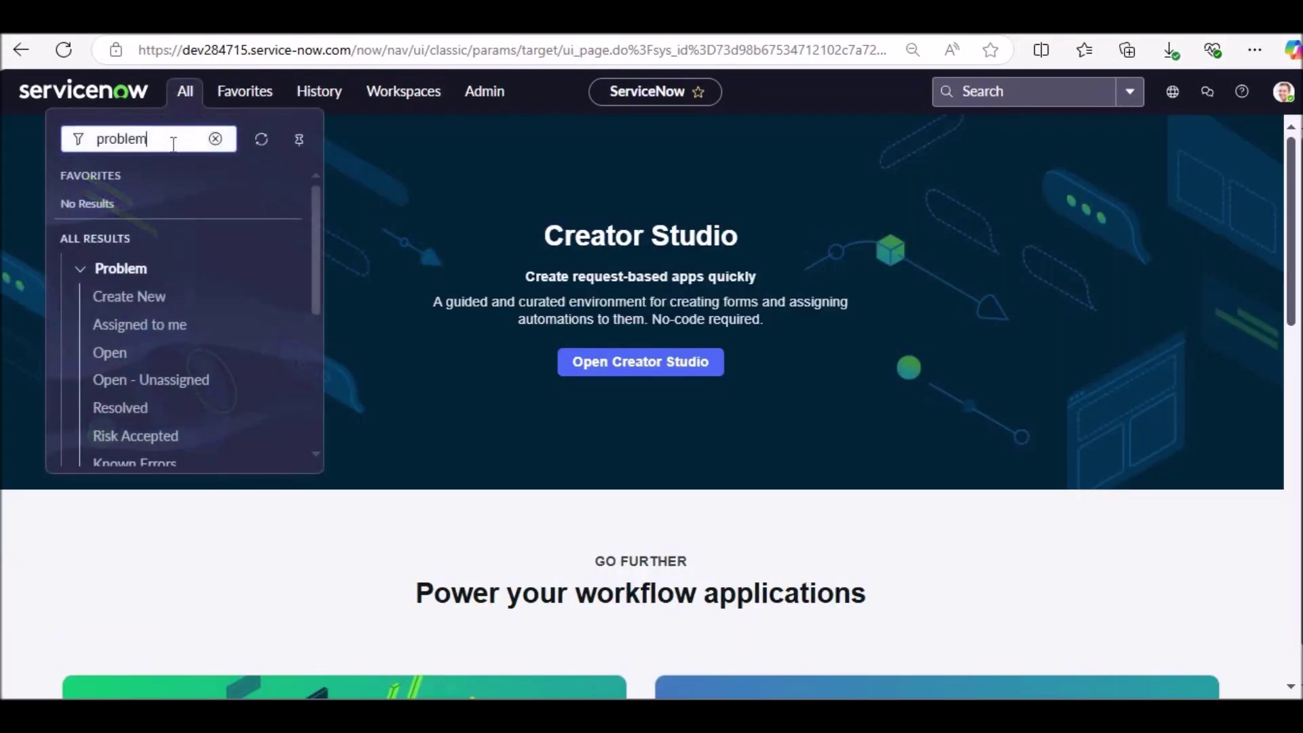
{"action": "left_click", "coordinate": [129, 298]}
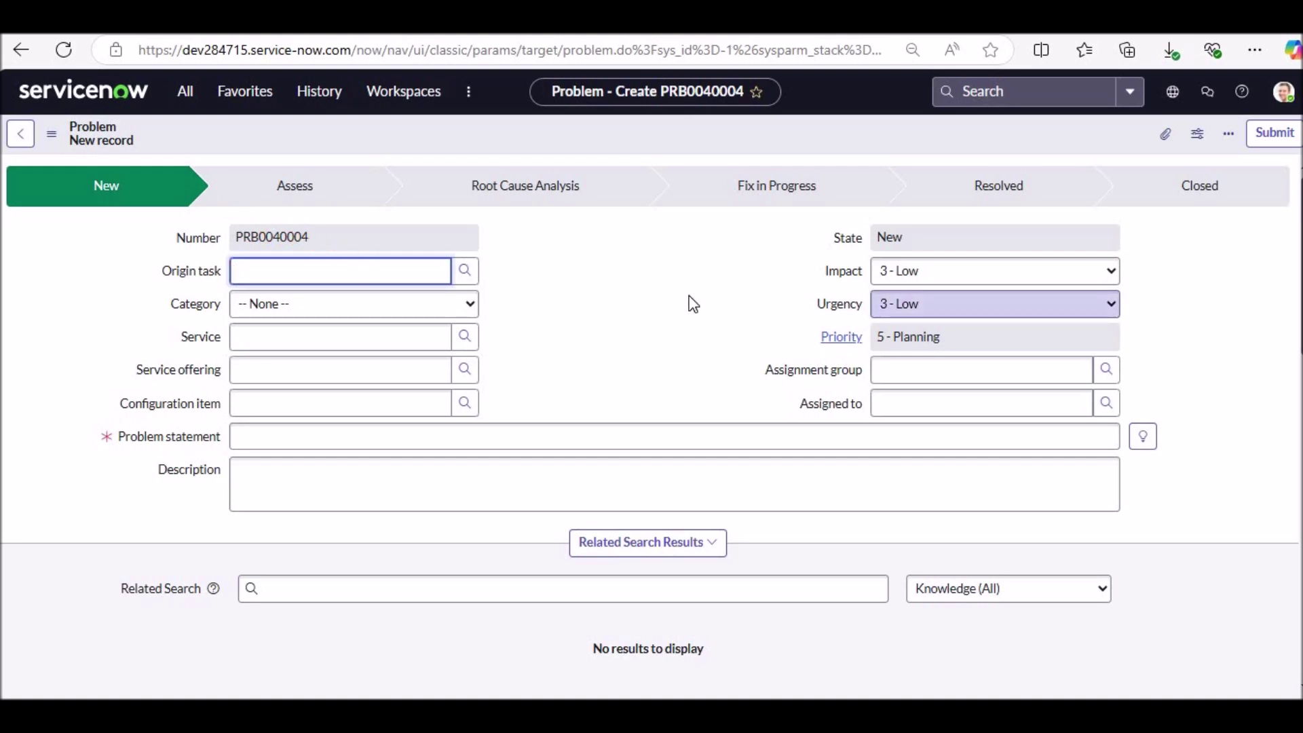
Look up possible origin tasks with the prefixes inc, chg and prb, leaving the field empty
{"action": "type", "text": "inc"}
{"action": "key", "text": "BackSpace"}
{"action": "key", "text": "BackSpace"}
{"action": "type", "text": "chg"}
{"action": "key", "text": "BackSpace"}
{"action": "key", "text": "BackSpace"}
{"action": "key", "text": "BackSpace"}
{"action": "type", "text": "prb"}
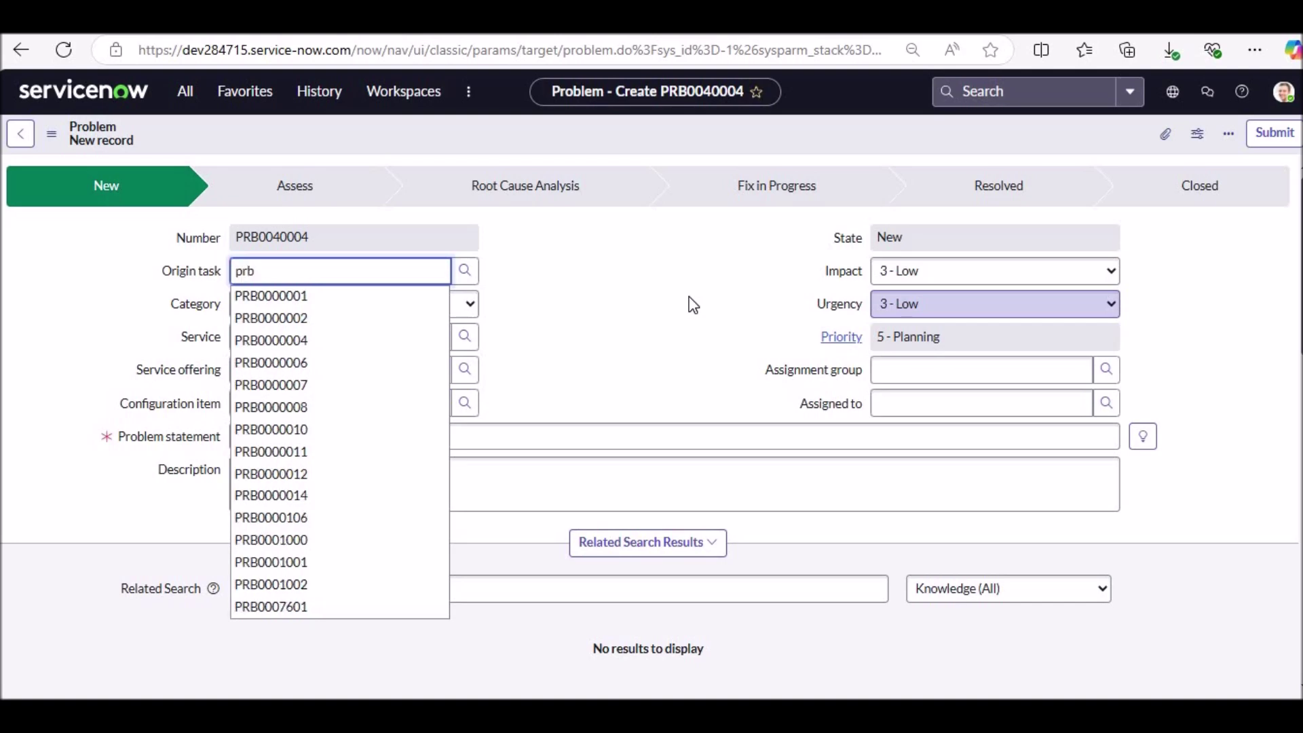
{"action": "key", "text": "BackSpace"}
{"action": "key", "text": "BackSpace"}
{"action": "key", "text": "BackSpace"}
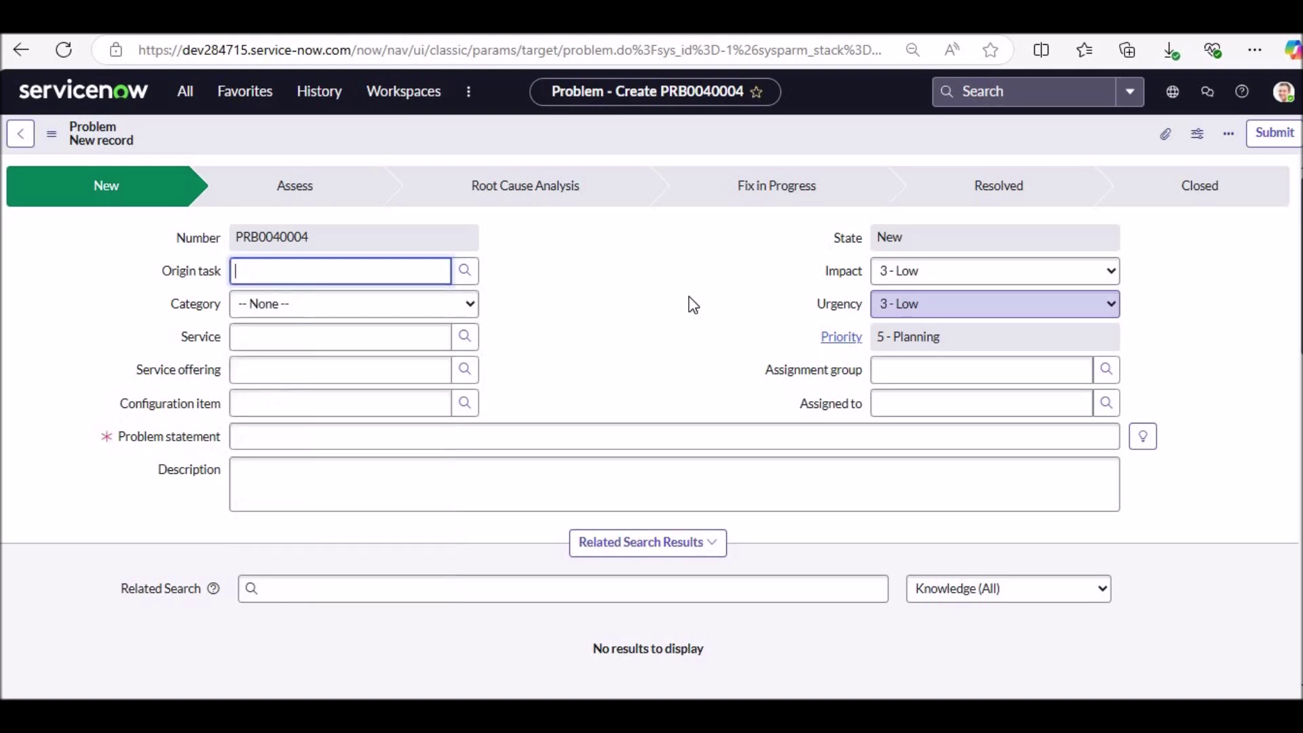
Set the category to Software, the service to E-Commerce and the configuration item to Saints and Sinners Bingo
{"action": "left_click", "coordinate": [303, 307]}
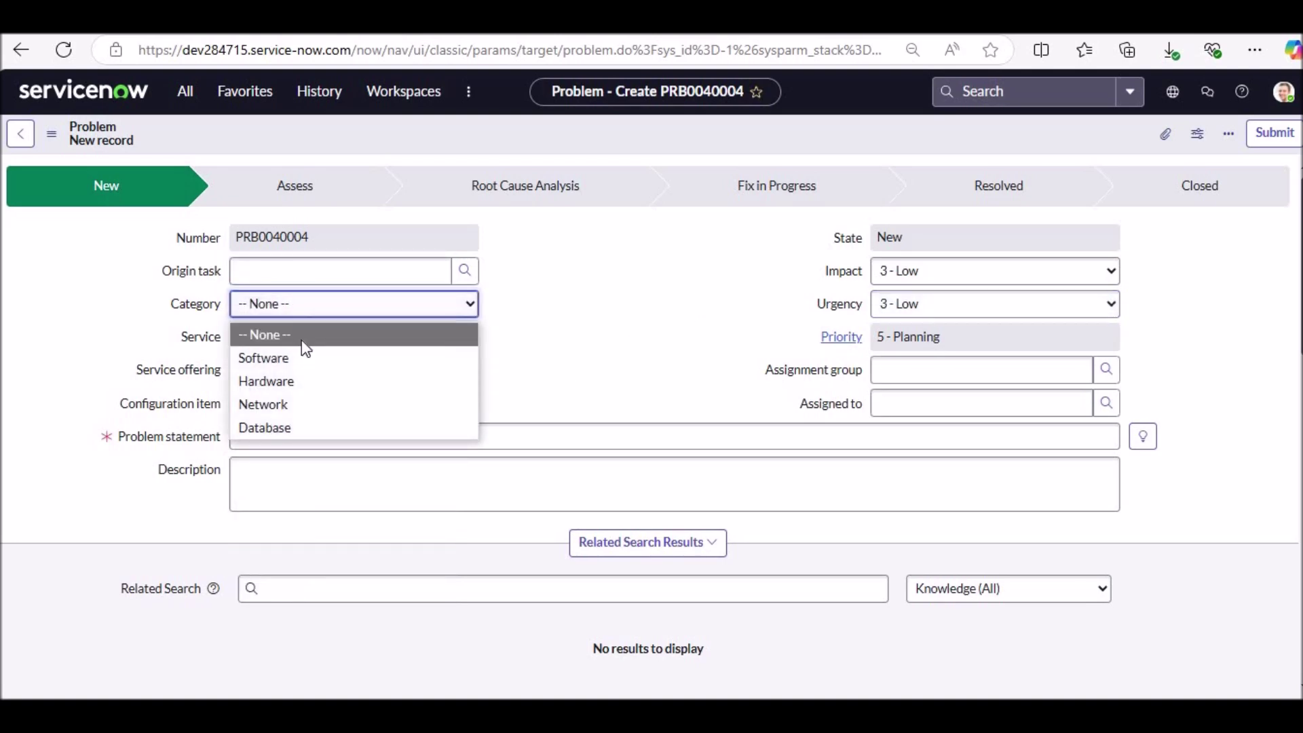
{"action": "left_click", "coordinate": [309, 357]}
{"action": "left_click", "coordinate": [305, 339]}
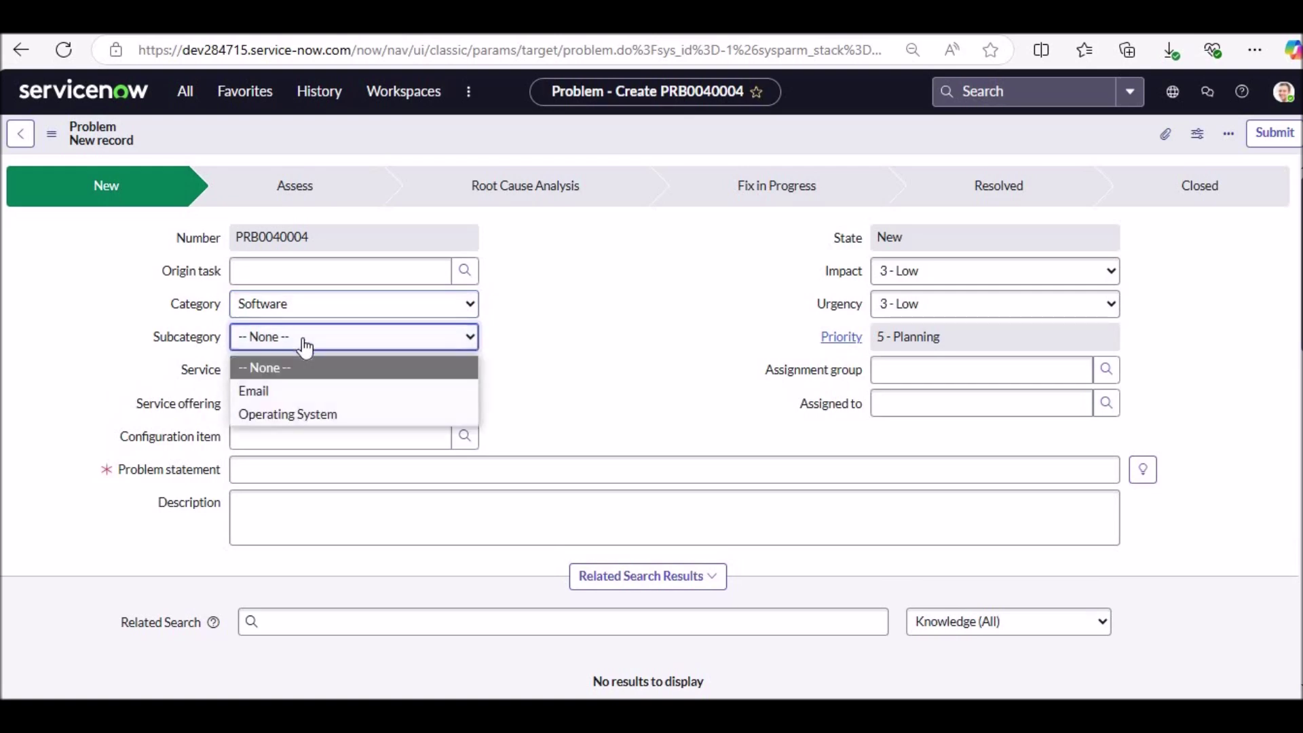
{"action": "left_click", "coordinate": [567, 382]}
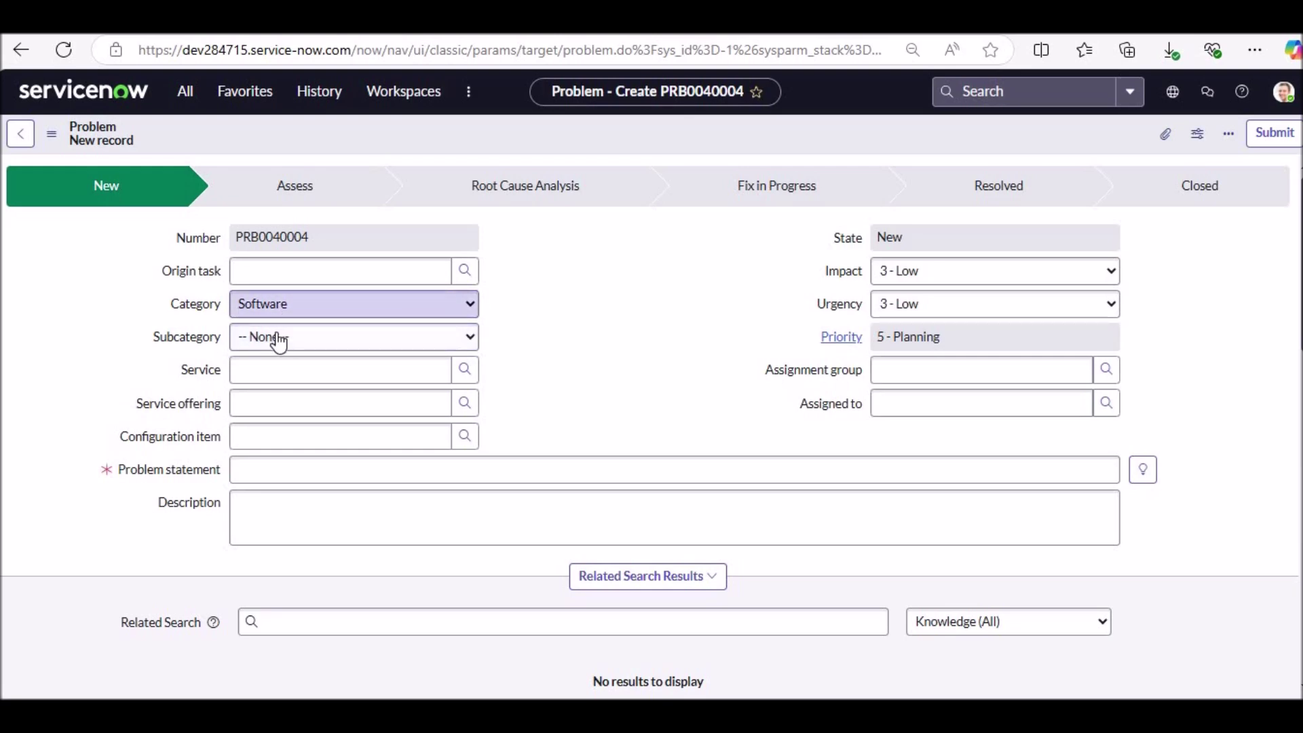
{"action": "left_click", "coordinate": [274, 377]}
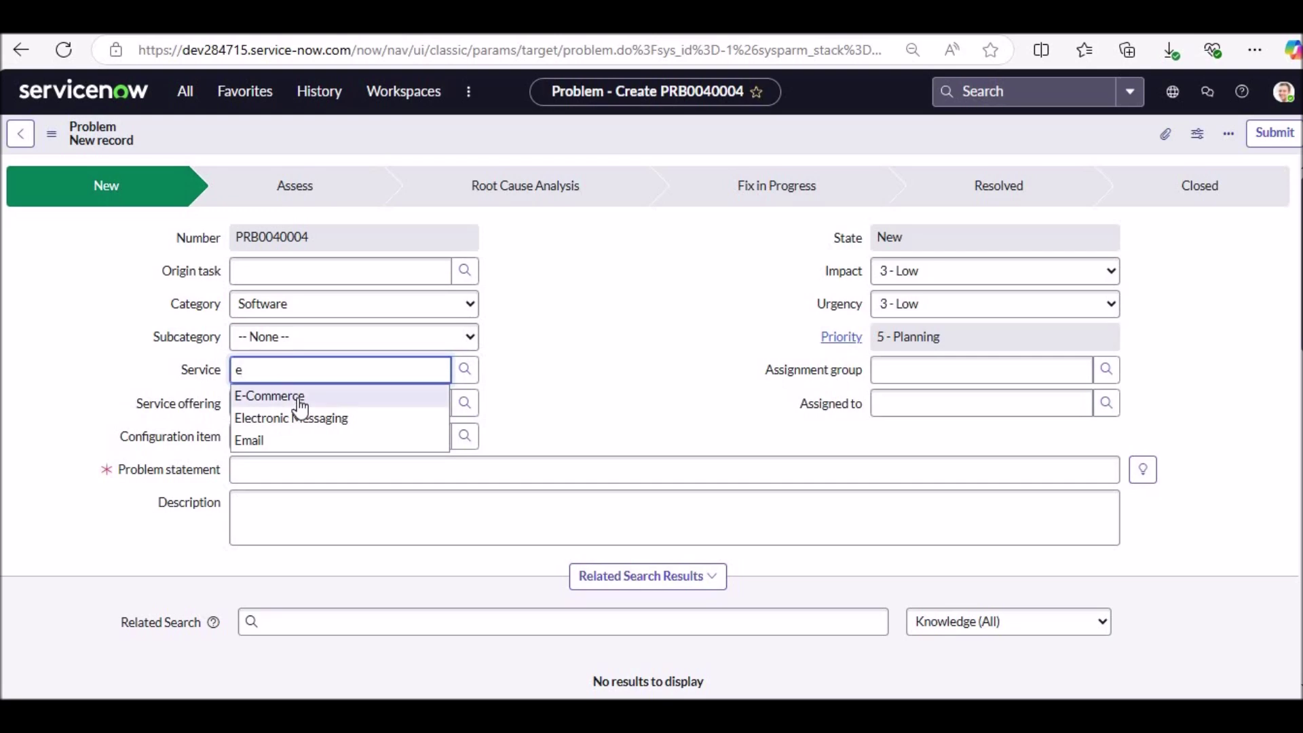
{"action": "left_click", "coordinate": [298, 397]}
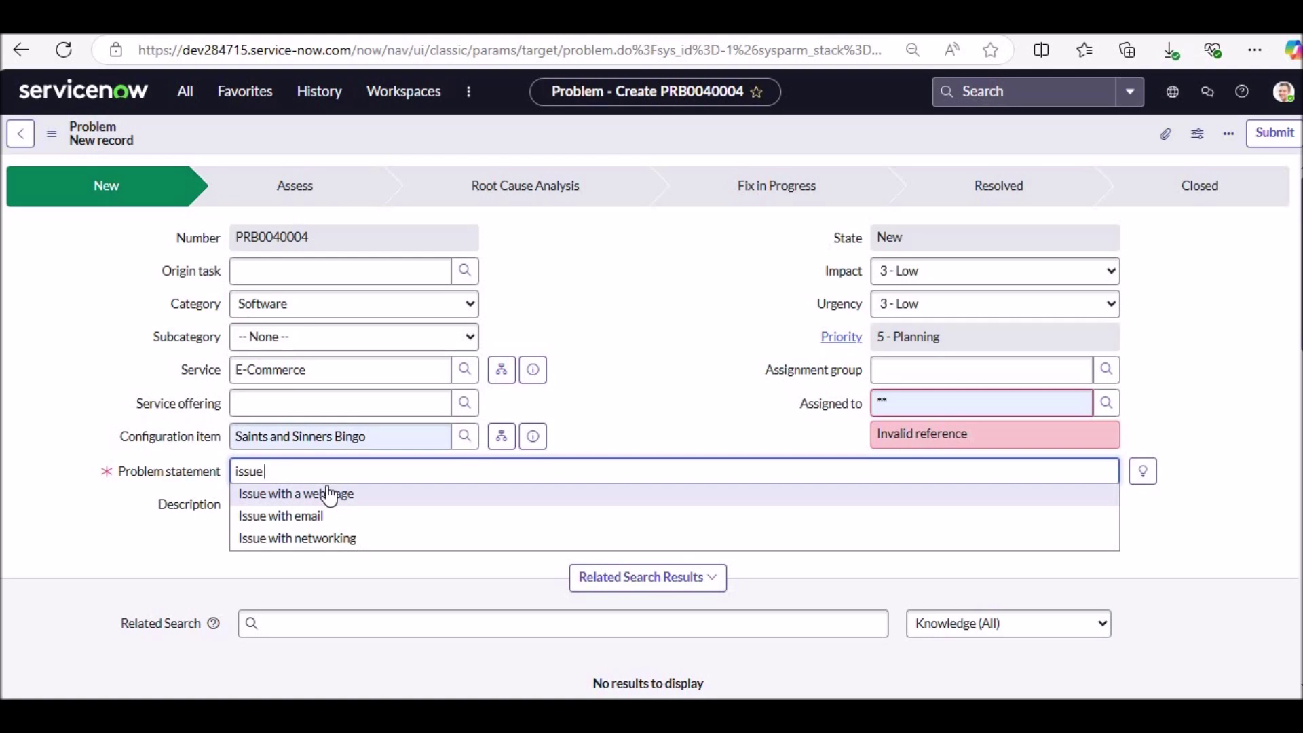
Enter the statement "issue with newyork machine with black windows strarted from monday - 1/1/2025" and the description "multiple users faced black screen on"
{"action": "type", "text": "with newy"}
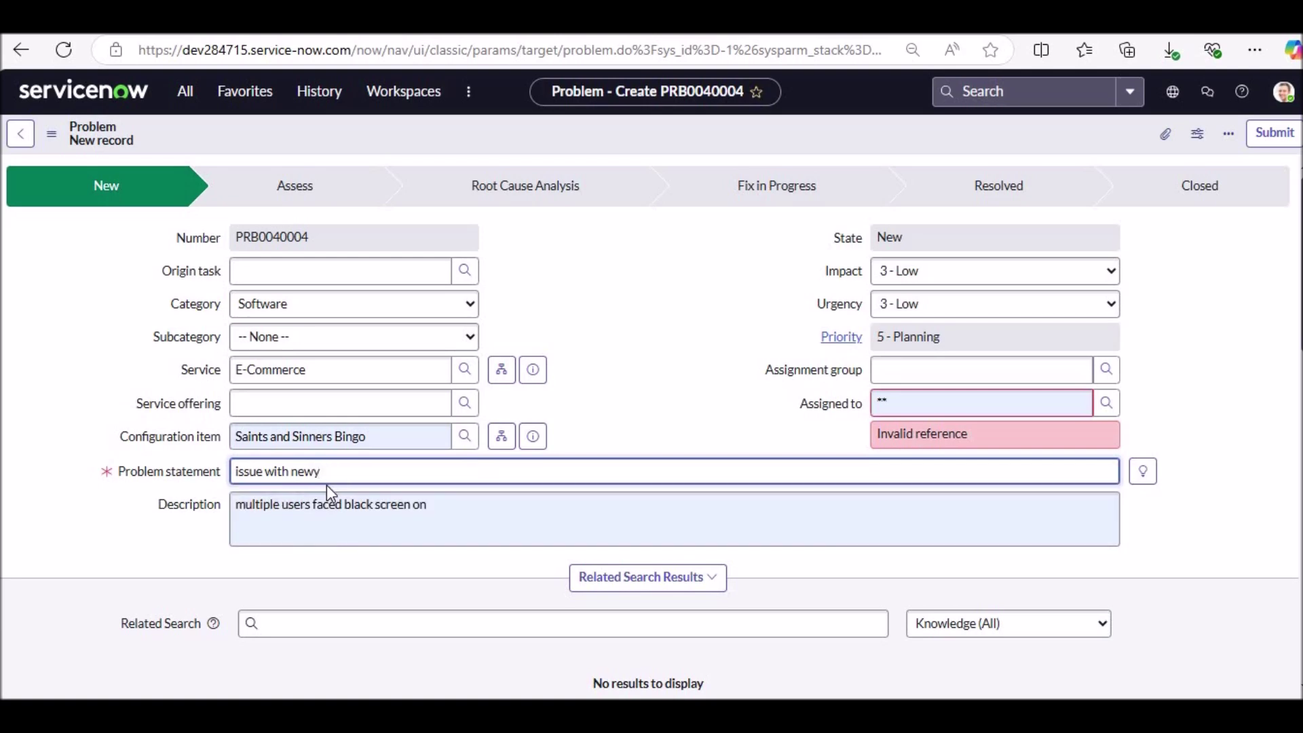
{"action": "type", "text": "ork machine with black w"}
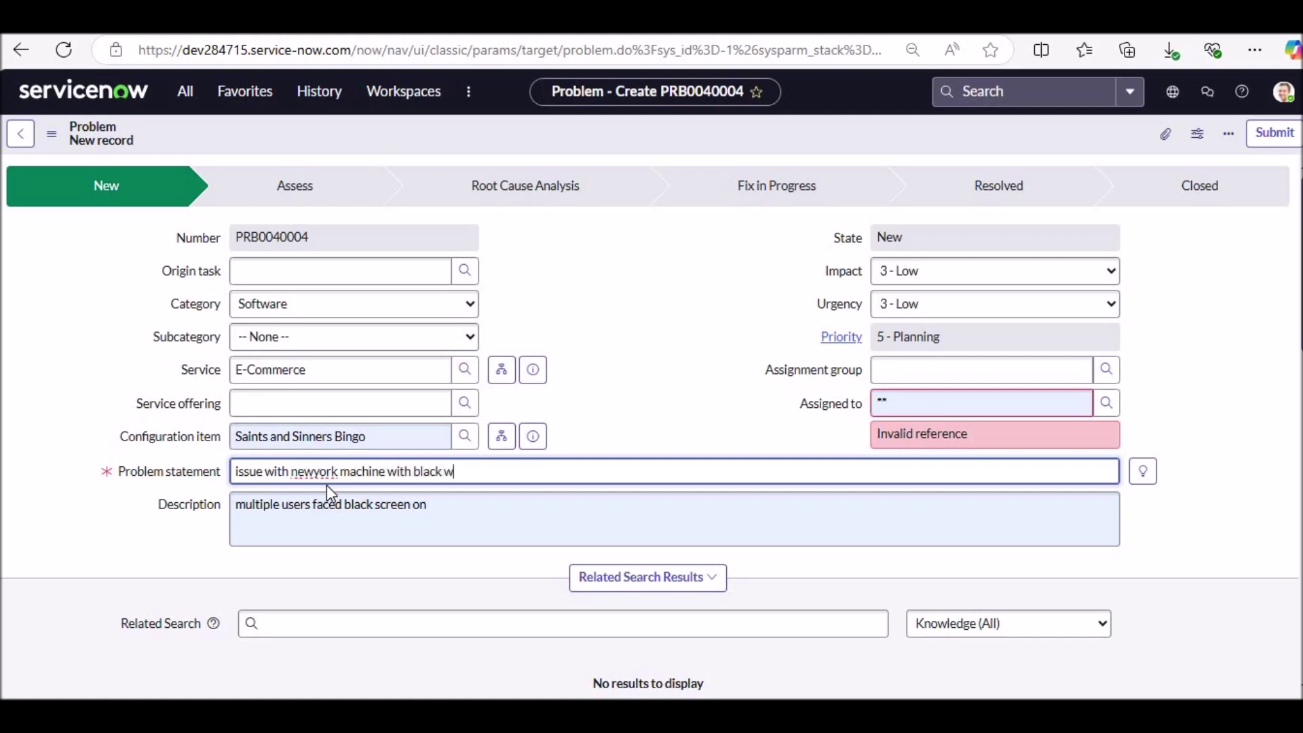
{"action": "type", "text": "oindow"}
{"action": "key", "text": "BackSpace"}
{"action": "key", "text": "BackSpace"}
{"action": "key", "text": "BackSpace"}
{"action": "key", "text": "BackSpace"}
{"action": "key", "text": "BackSpace"}
{"action": "key", "text": "BackSpace"}
{"action": "type", "text": "indows strarted from"}
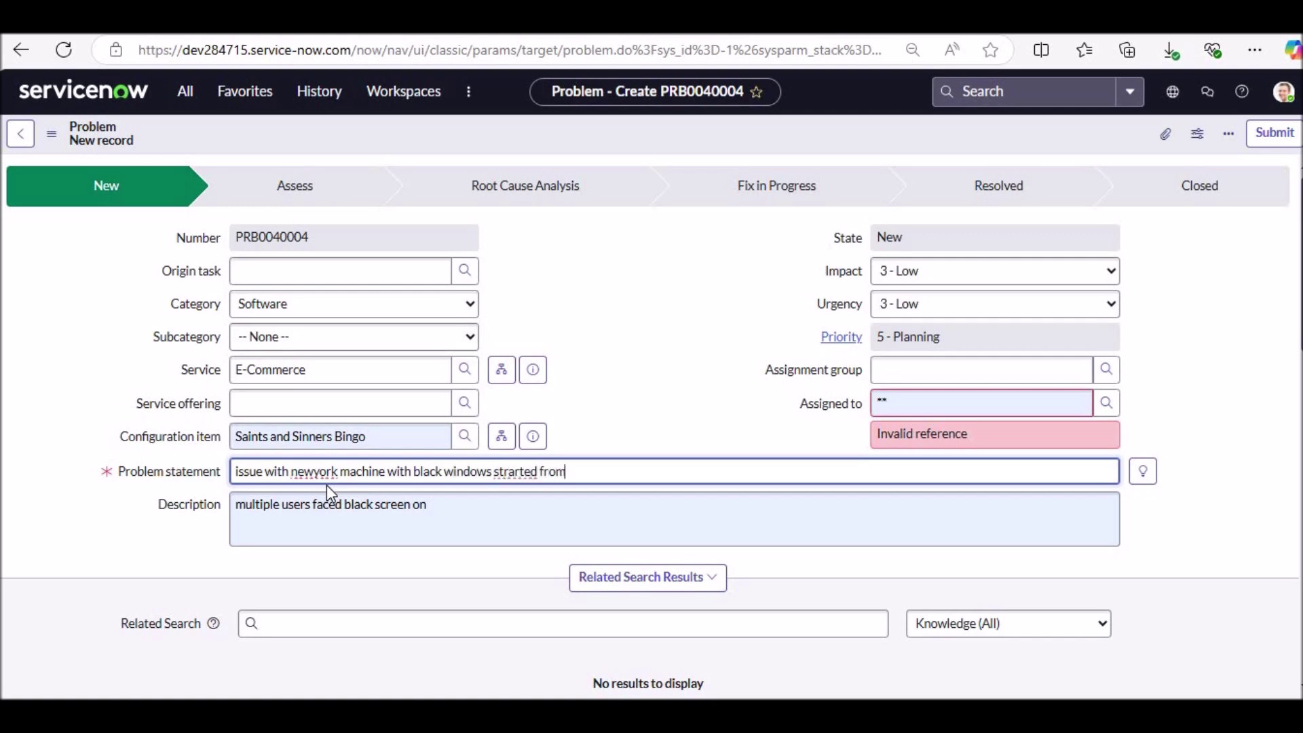
{"action": "type", "text": " monday - 1/1/2025"}
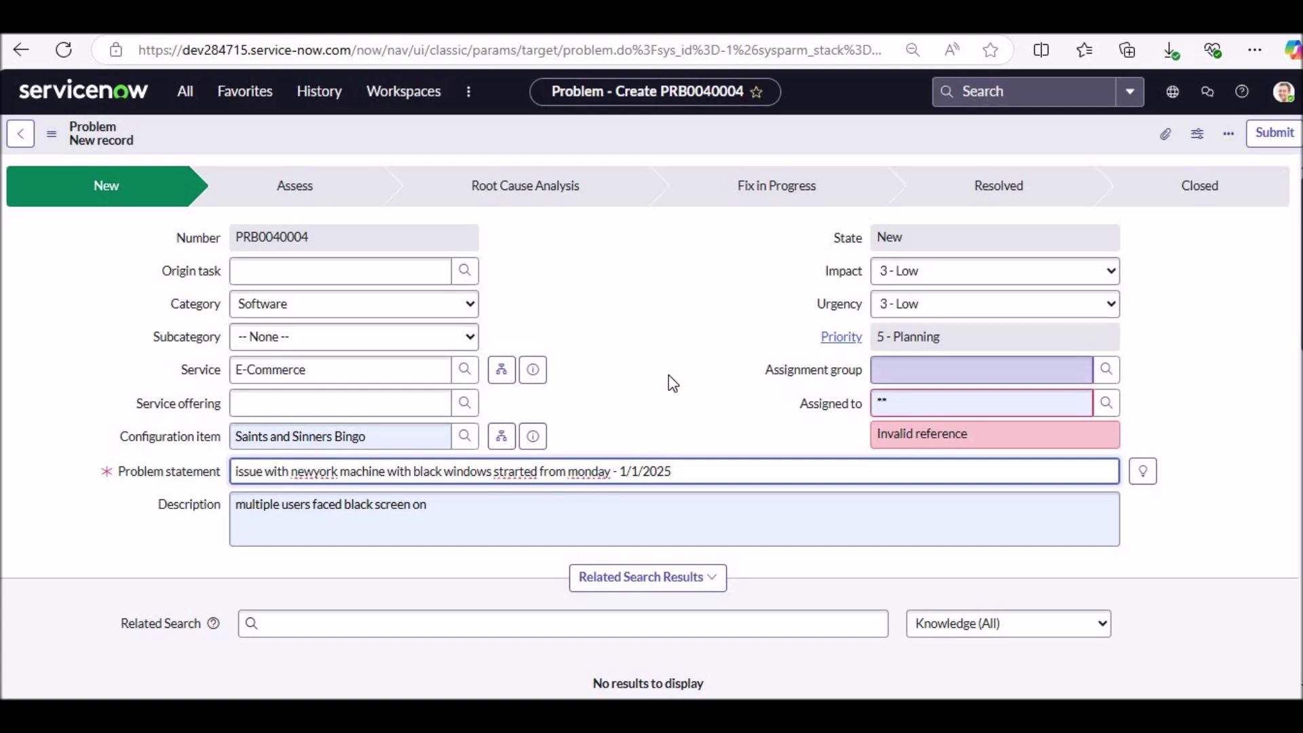
Clear the invalid Assigned to value from the new problem
{"action": "left_click", "coordinate": [874, 407]}
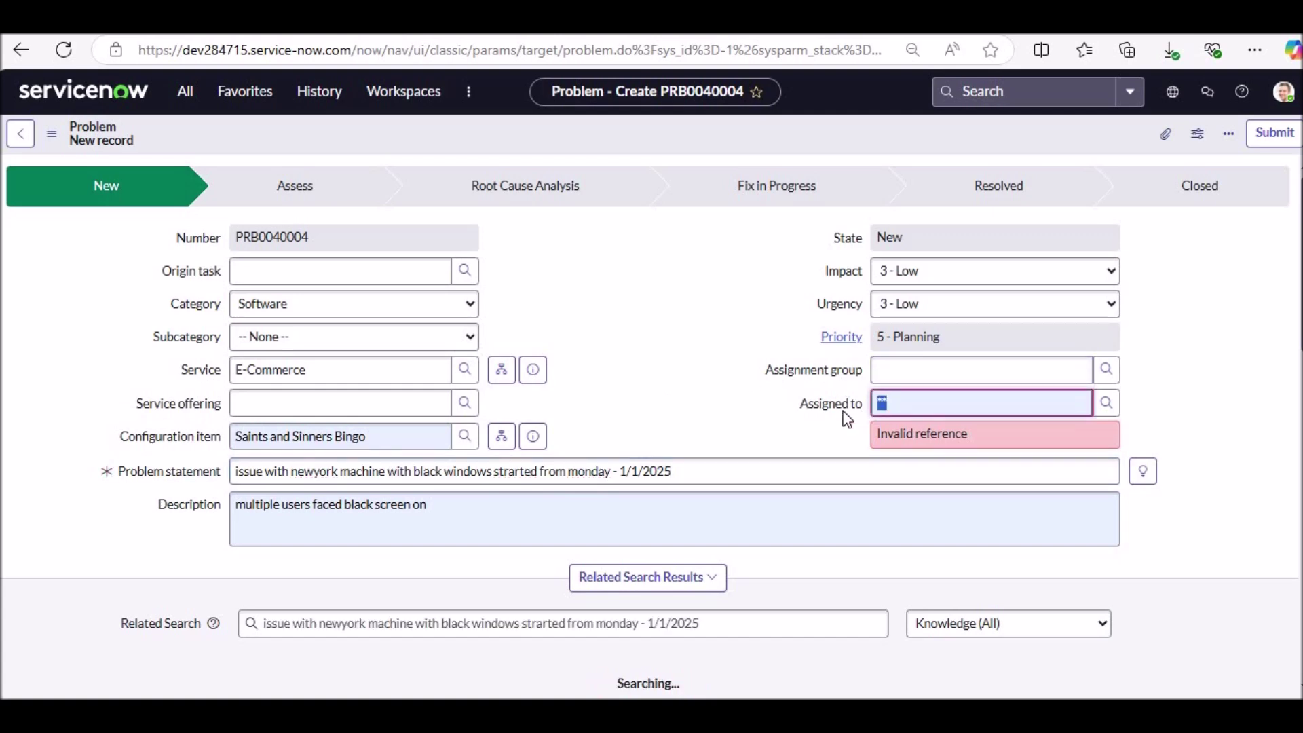
{"action": "key", "text": "BackSpace"}
{"action": "key", "text": "BackSpace"}
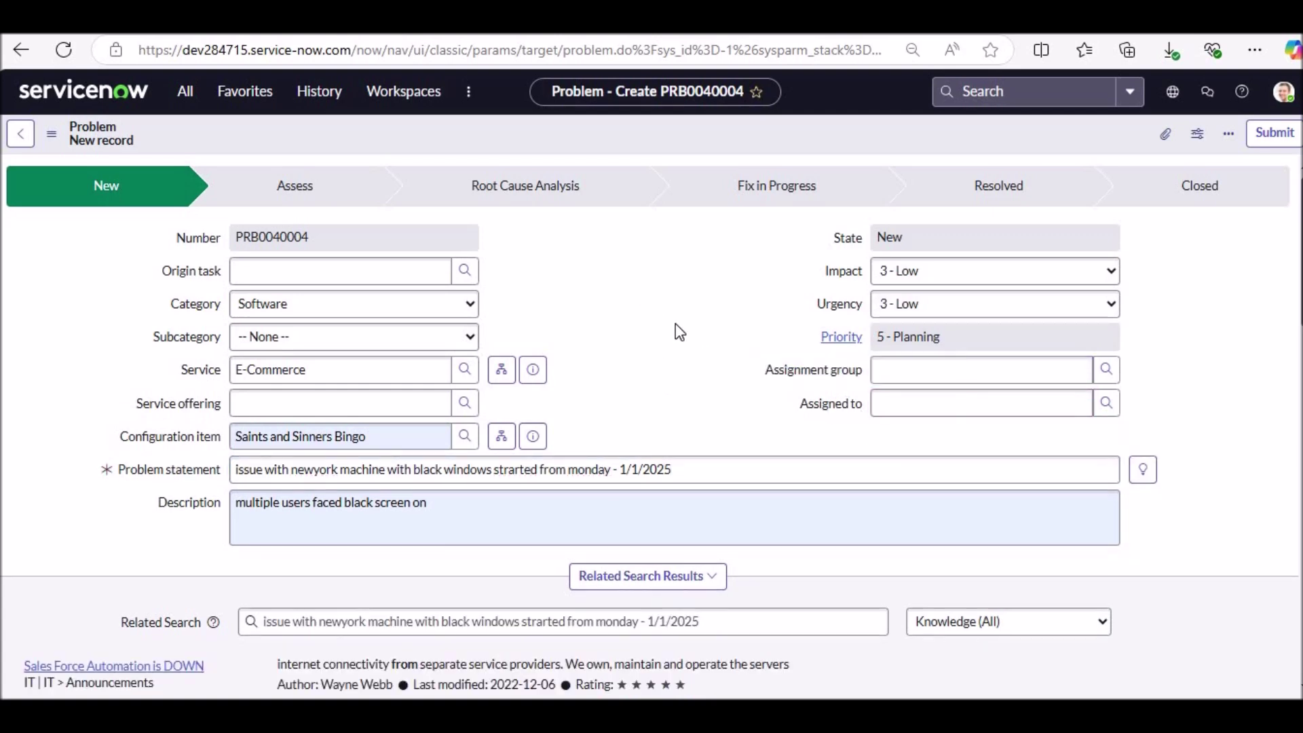
Look over the knowledge articles related to the problem statement and collapse the related search results
{"action": "scroll", "coordinate": [678, 332], "scroll_direction": "down", "scroll_amount": 2}
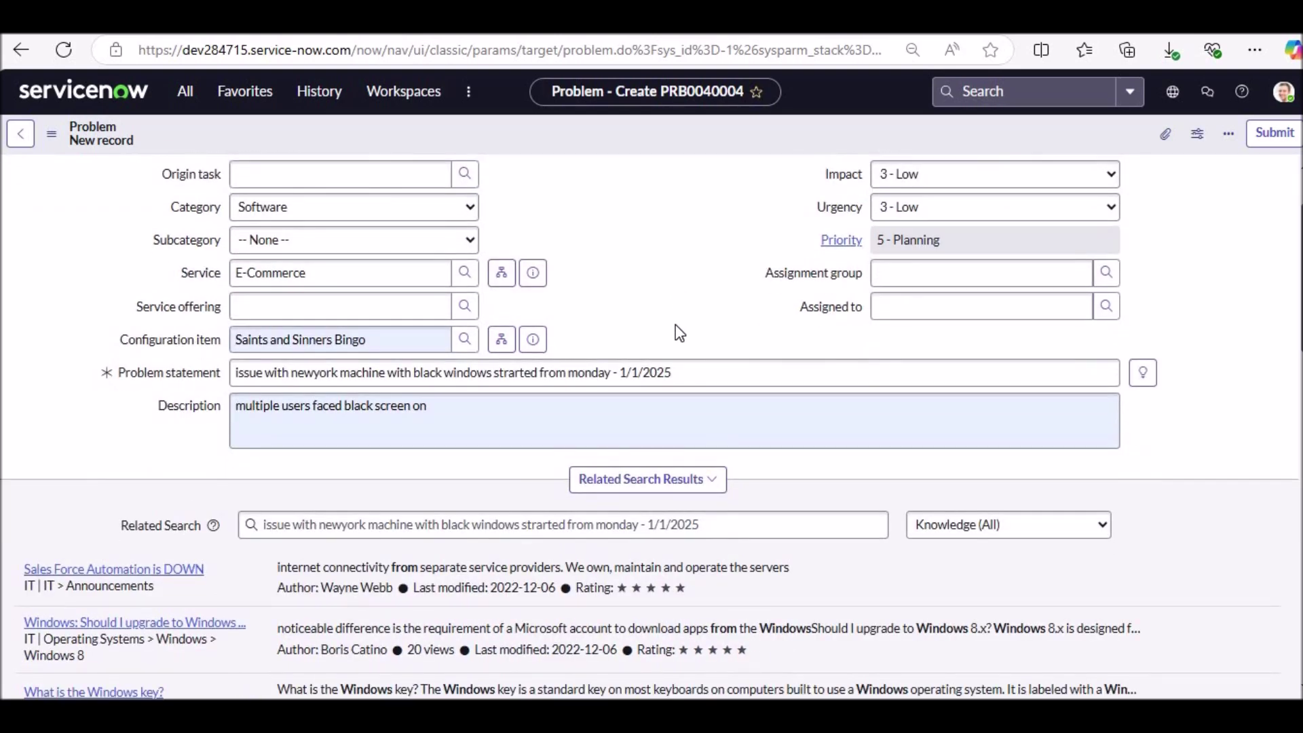
{"action": "scroll", "coordinate": [678, 332], "scroll_direction": "down", "scroll_amount": 4}
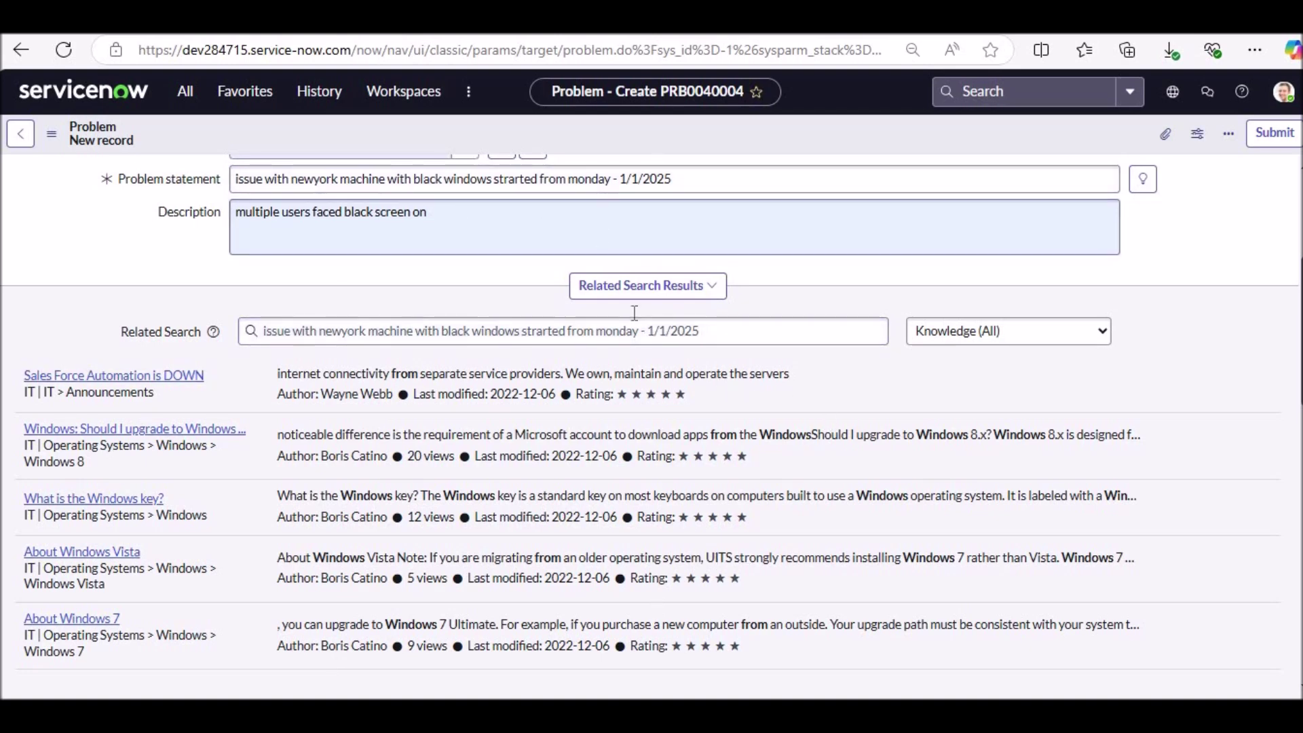
{"action": "left_click", "coordinate": [716, 293]}
{"action": "scroll", "coordinate": [307, 411], "scroll_direction": "down", "scroll_amount": 1}
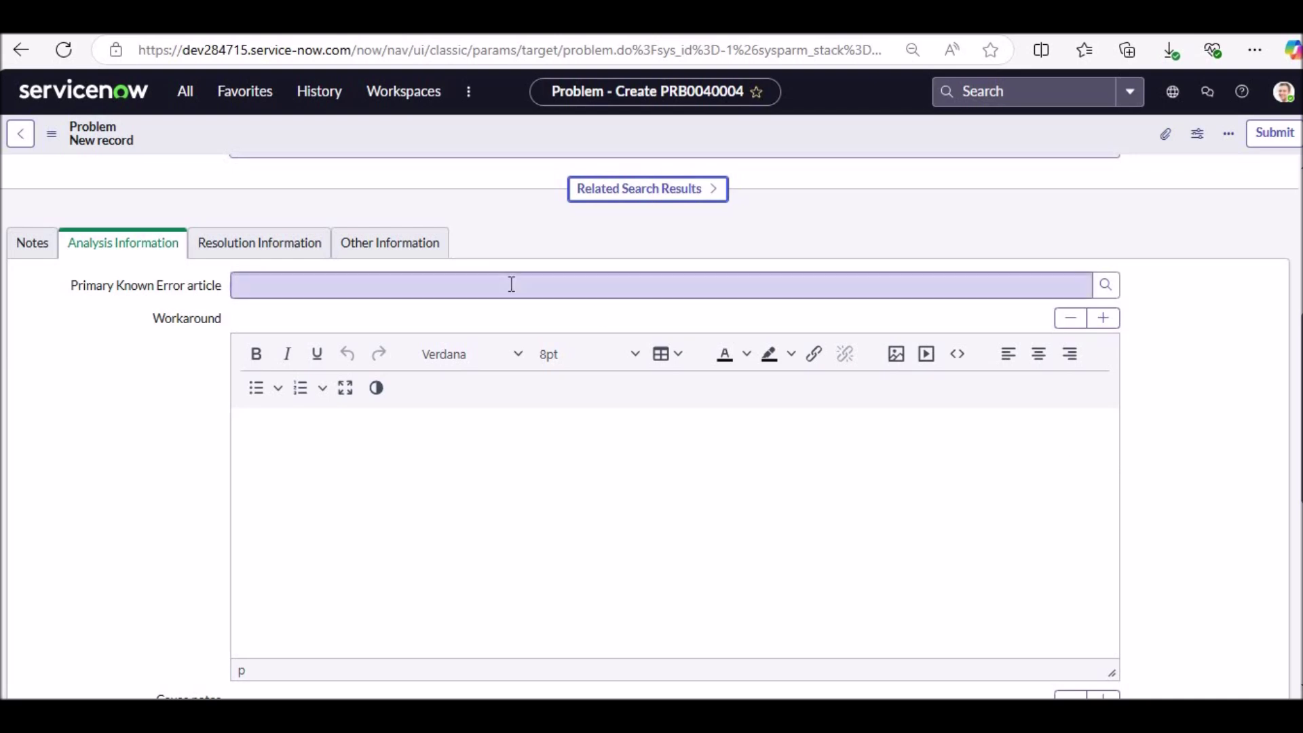
Save the new problem record while staying on its form
{"action": "scroll", "coordinate": [512, 285], "scroll_direction": "up", "scroll_amount": 4}
{"action": "right_click", "coordinate": [944, 133]}
{"action": "left_click", "coordinate": [975, 145]}
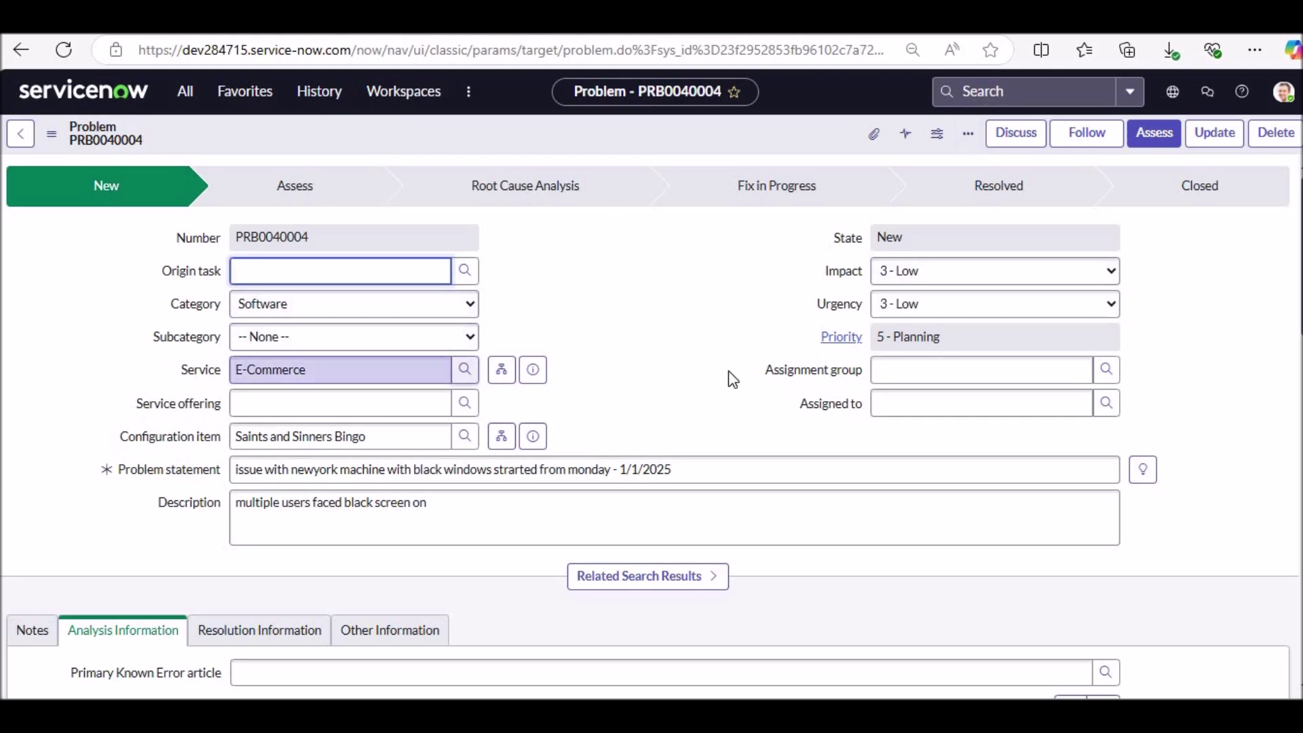
Leave the saved problem form and open the Service Operations Workspace
{"action": "scroll", "coordinate": [692, 355], "scroll_direction": "down", "scroll_amount": 5}
{"action": "scroll", "coordinate": [693, 354], "scroll_direction": "up", "scroll_amount": 5}
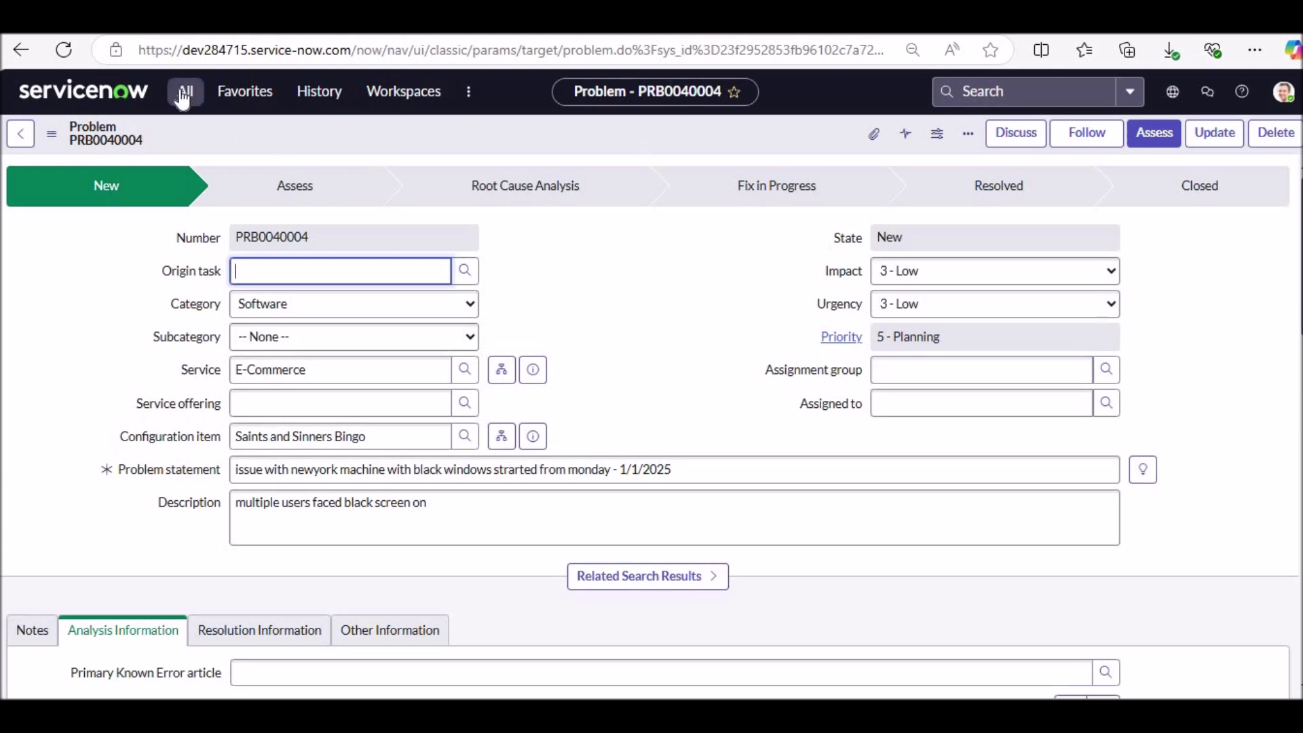
{"action": "left_click", "coordinate": [415, 99]}
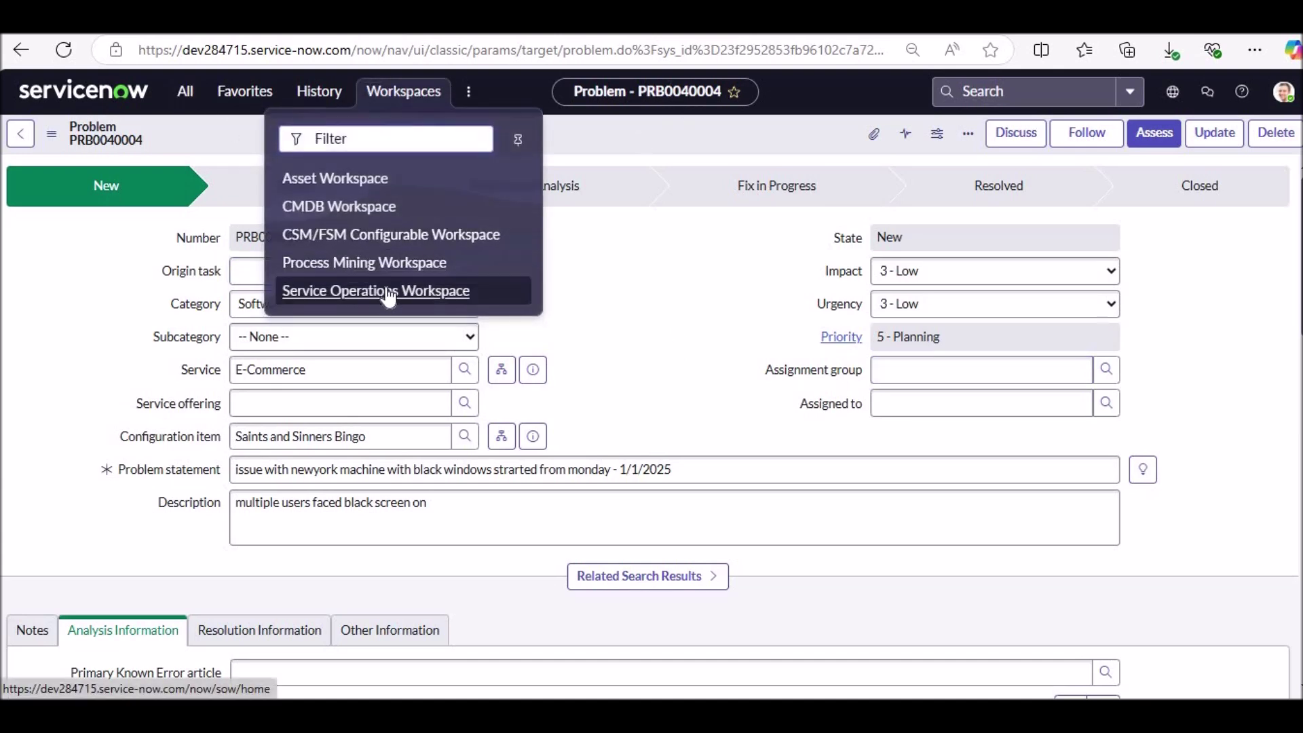
{"action": "left_click", "coordinate": [390, 291]}
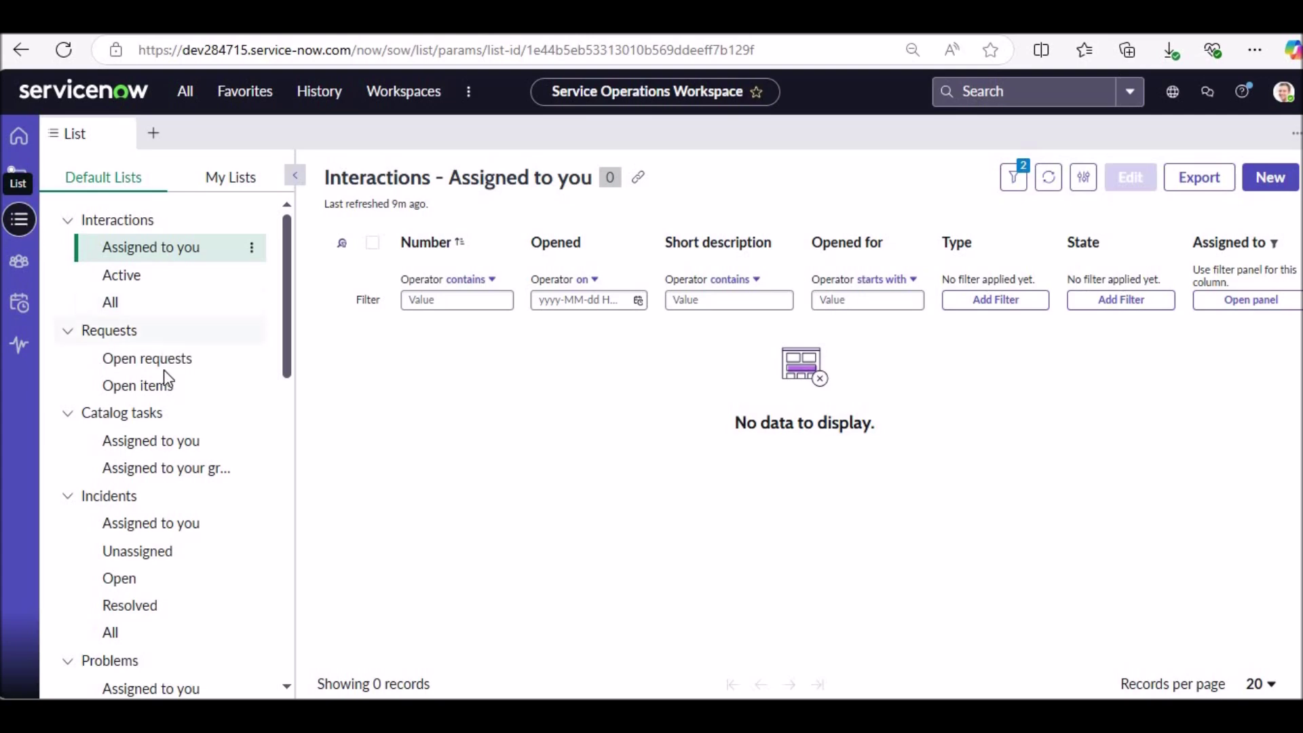
Show the workspace list of all problems and start a new problem record from it
{"action": "scroll", "coordinate": [164, 371], "scroll_direction": "down", "scroll_amount": 5}
{"action": "left_click", "coordinate": [121, 369]}
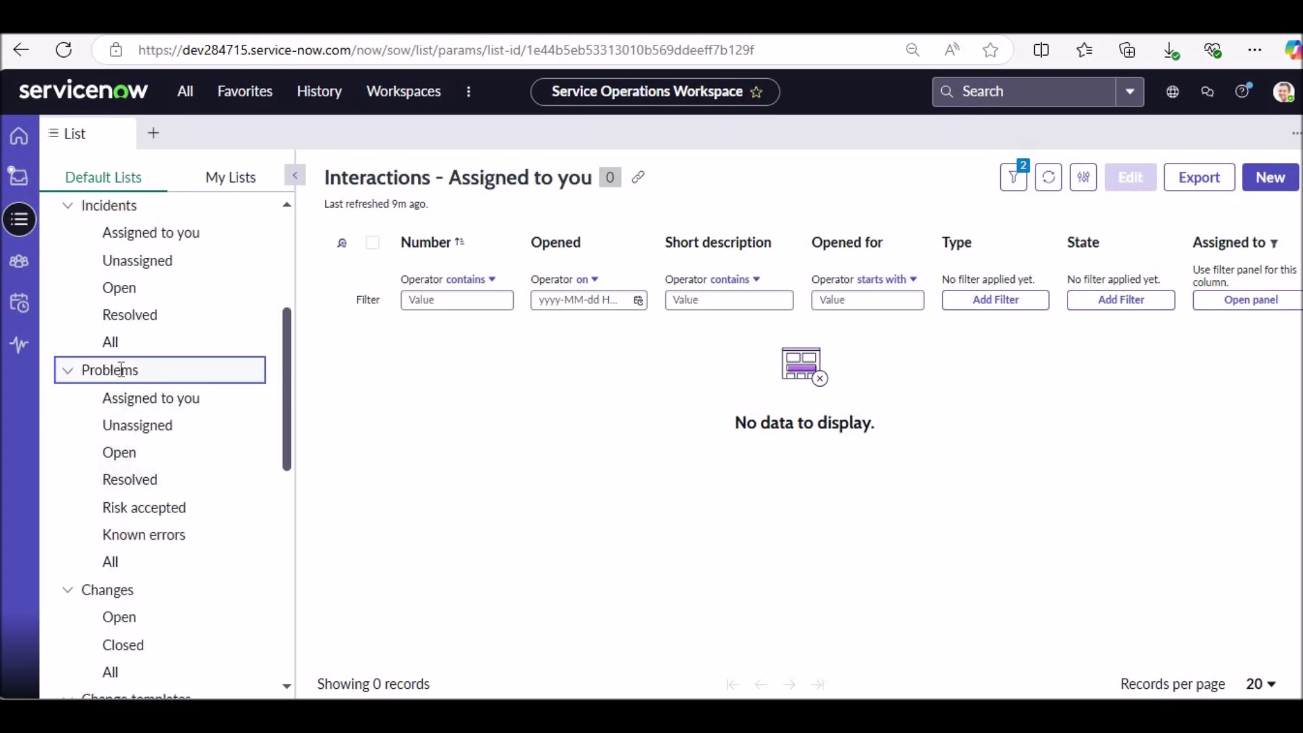
{"action": "left_click", "coordinate": [115, 452]}
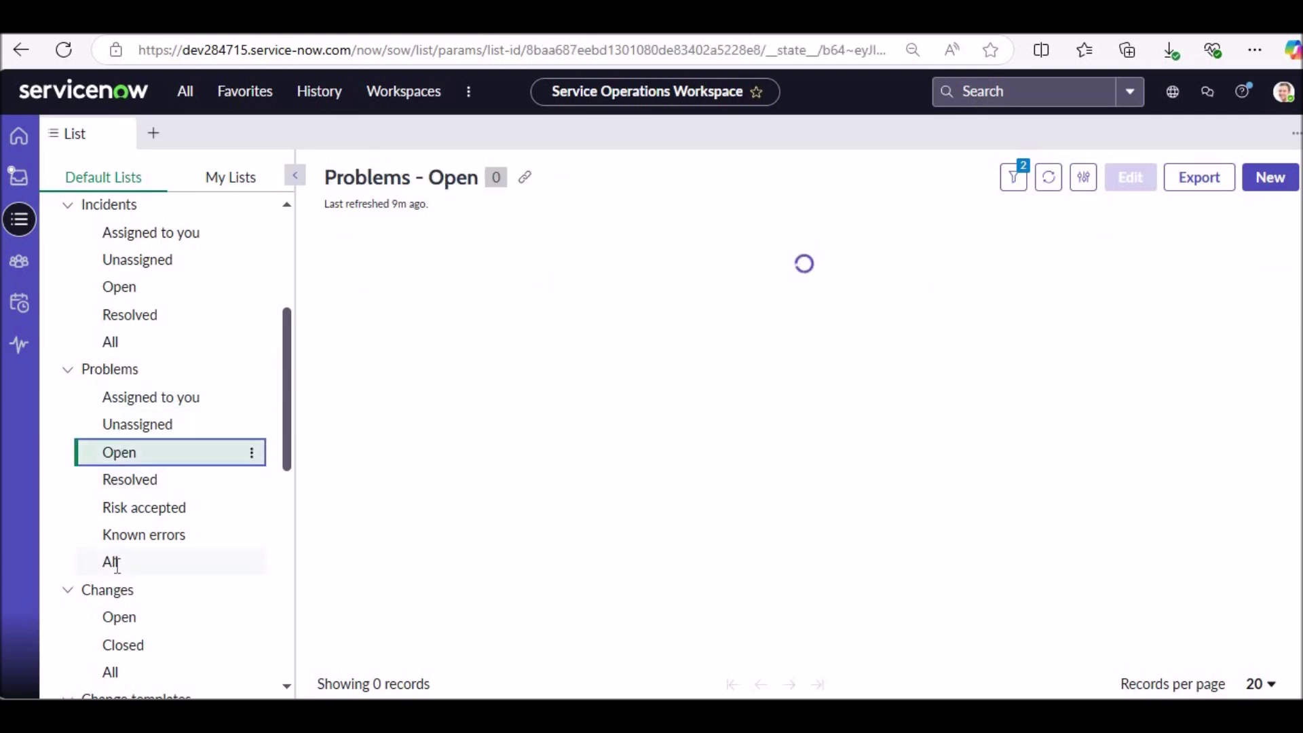
{"action": "left_click", "coordinate": [117, 563]}
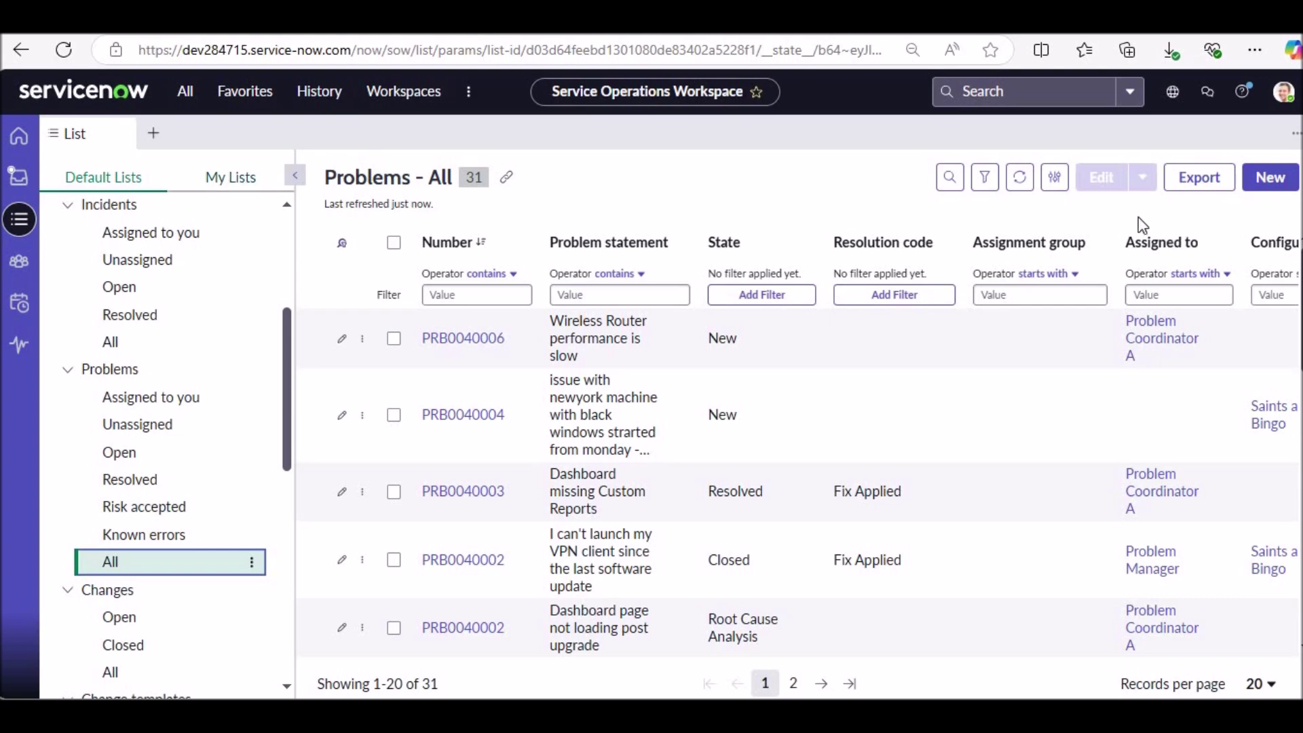
{"action": "left_click", "coordinate": [1272, 178]}
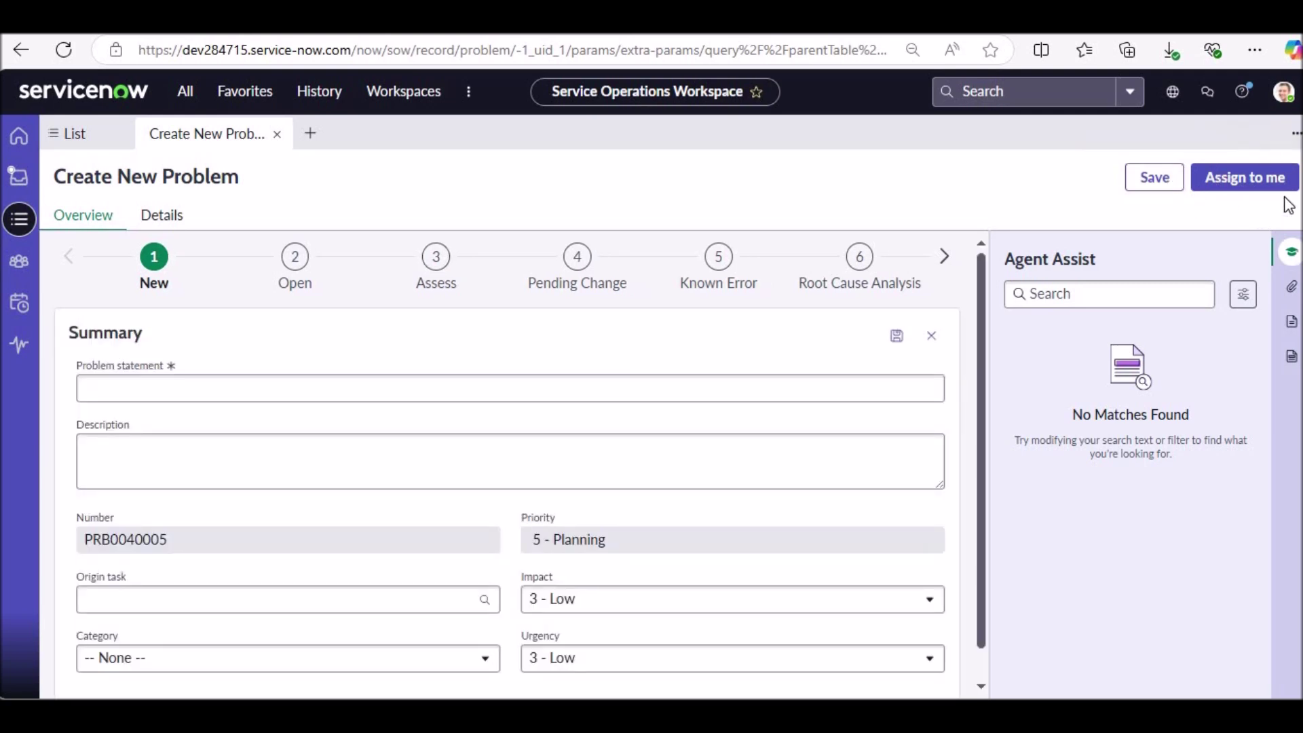
Look over the blank problem form's Summary fields and its full sequence of process stages through Closed
{"action": "left_click", "coordinate": [1296, 135]}
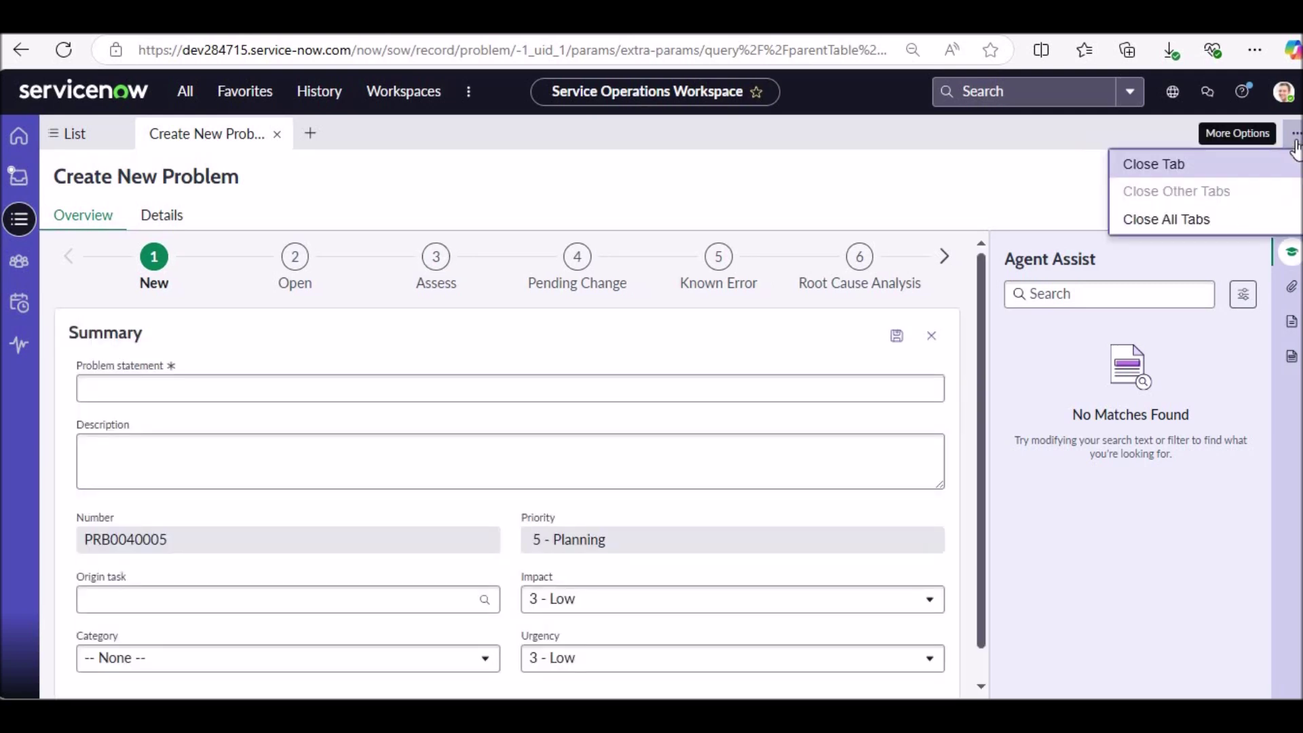
{"action": "left_click", "coordinate": [925, 192]}
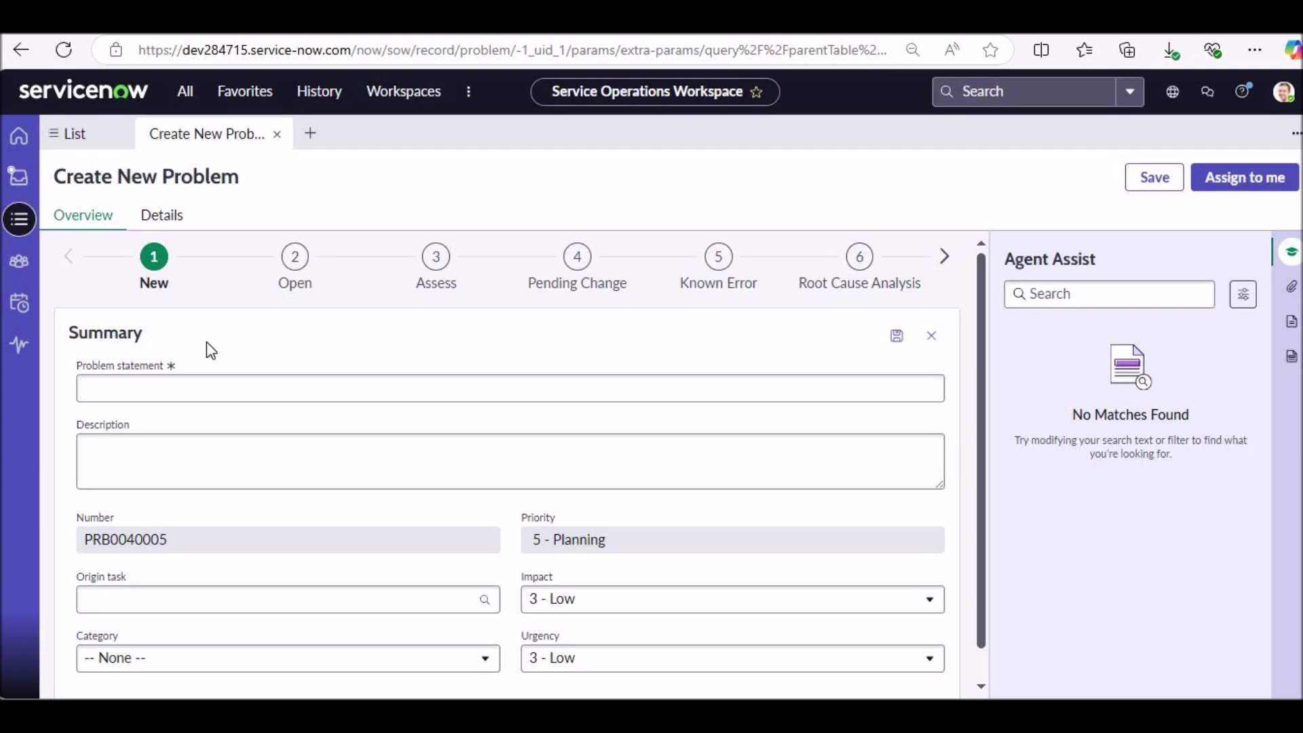
{"action": "scroll", "coordinate": [226, 316], "scroll_direction": "down", "scroll_amount": 1}
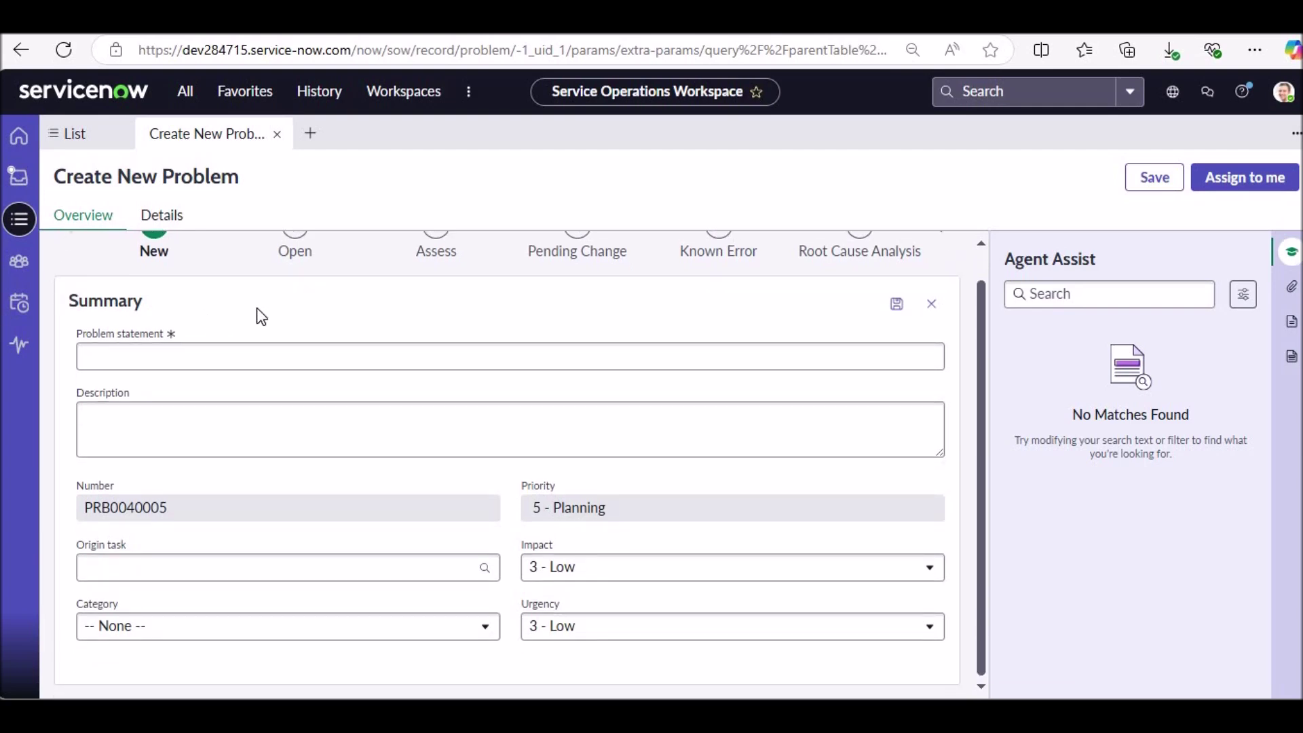
{"action": "scroll", "coordinate": [256, 316], "scroll_direction": "up", "scroll_amount": 1}
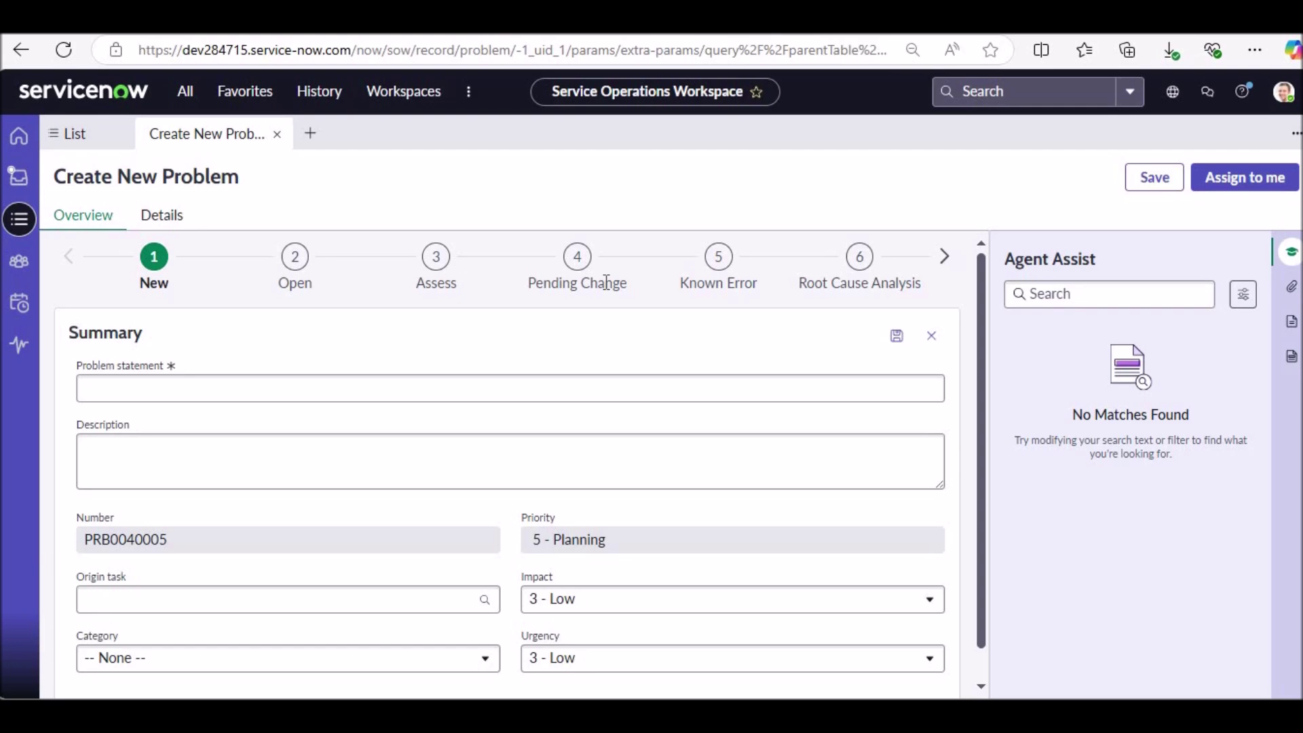
{"action": "left_click", "coordinate": [944, 256]}
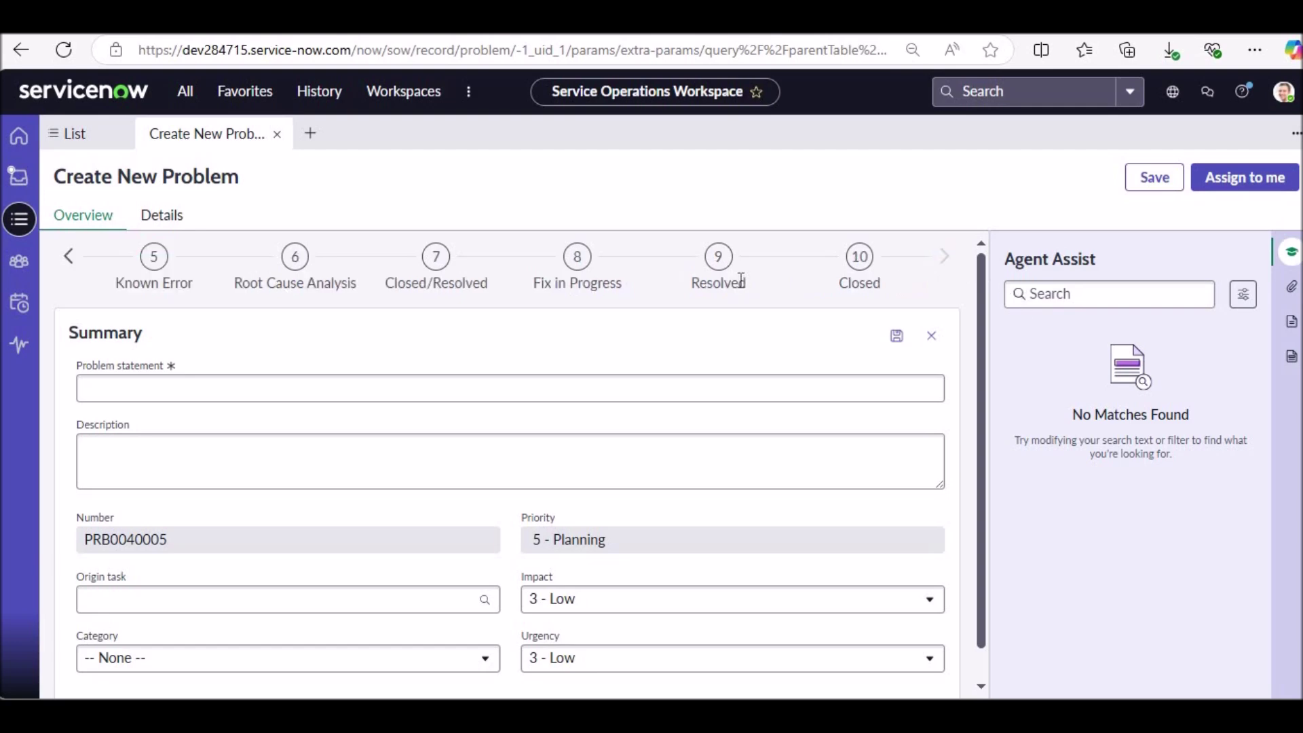
{"action": "left_click", "coordinate": [68, 255]}
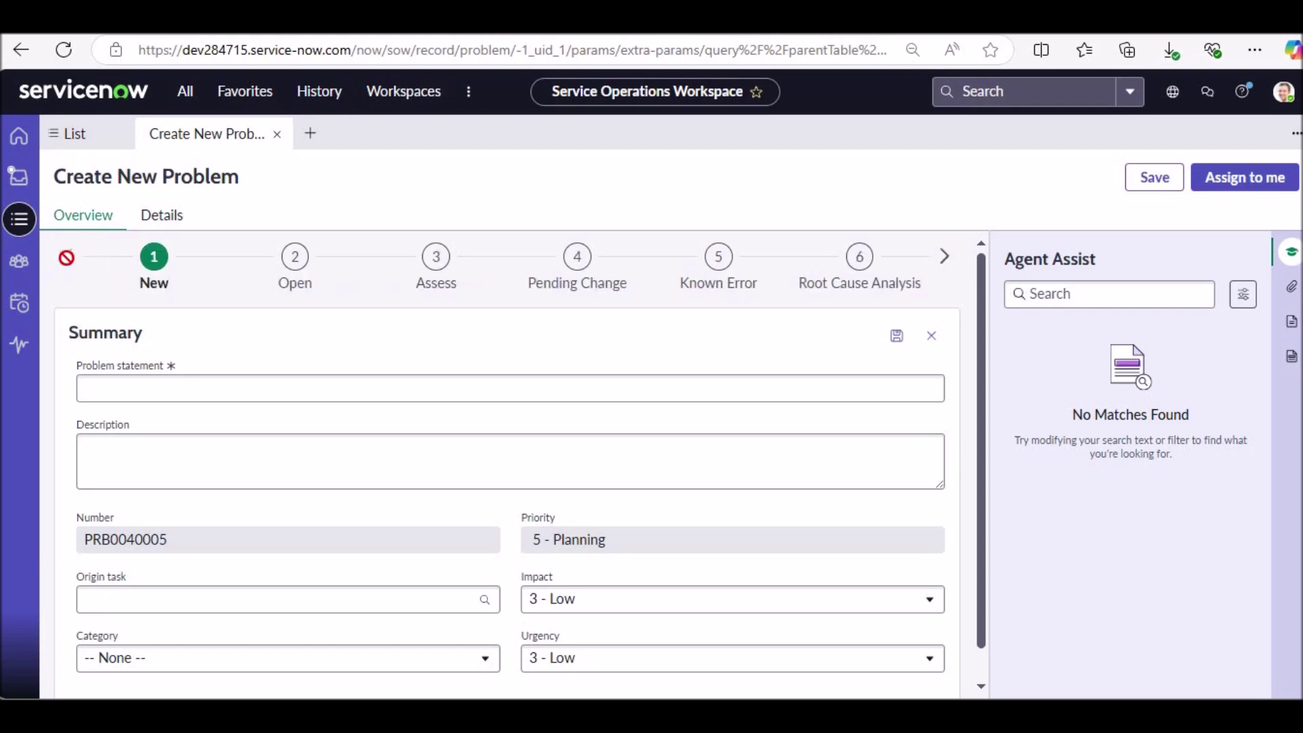
Enter the problem statement "issue with newyork machine with black windows strarted from monday - 1/1/2025" and the description "user faced black windows"
{"action": "scroll", "coordinate": [169, 407], "scroll_direction": "down", "scroll_amount": 1}
{"action": "left_click", "coordinate": [163, 355]}
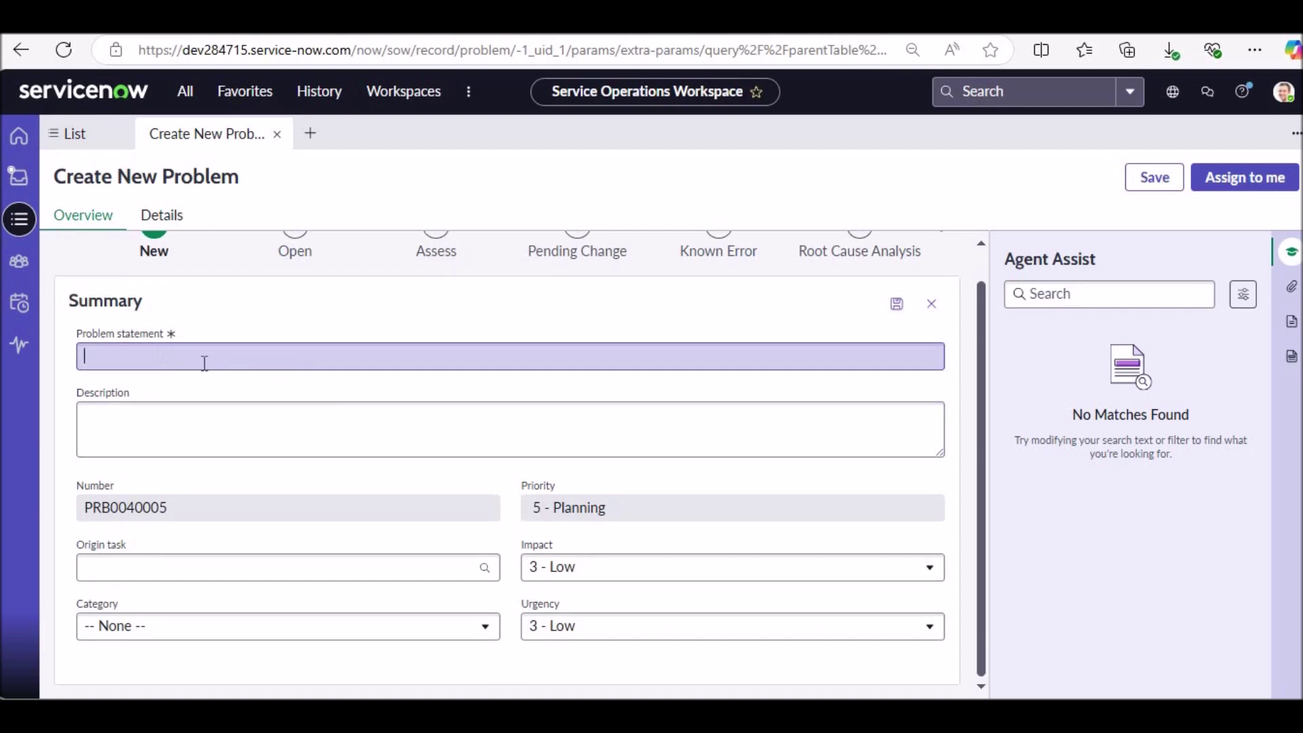
{"action": "left_click", "coordinate": [209, 417]}
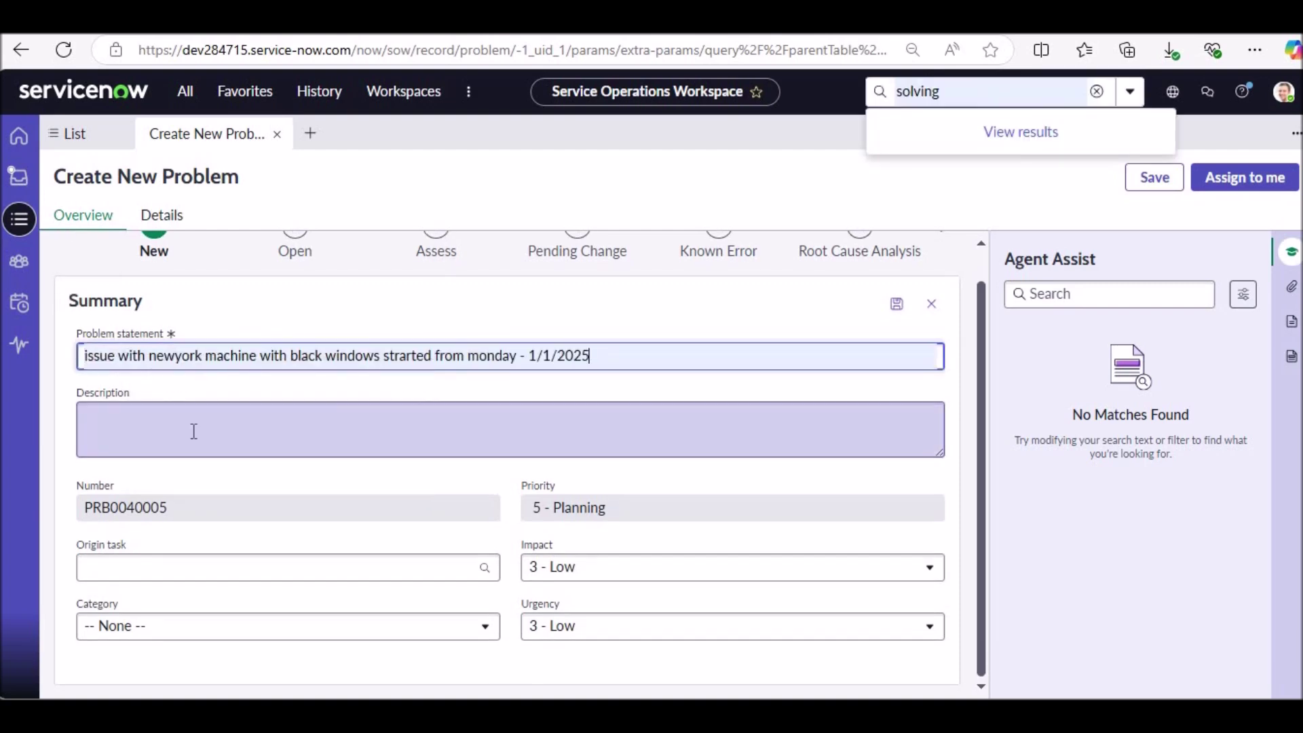
{"action": "left_click", "coordinate": [193, 431]}
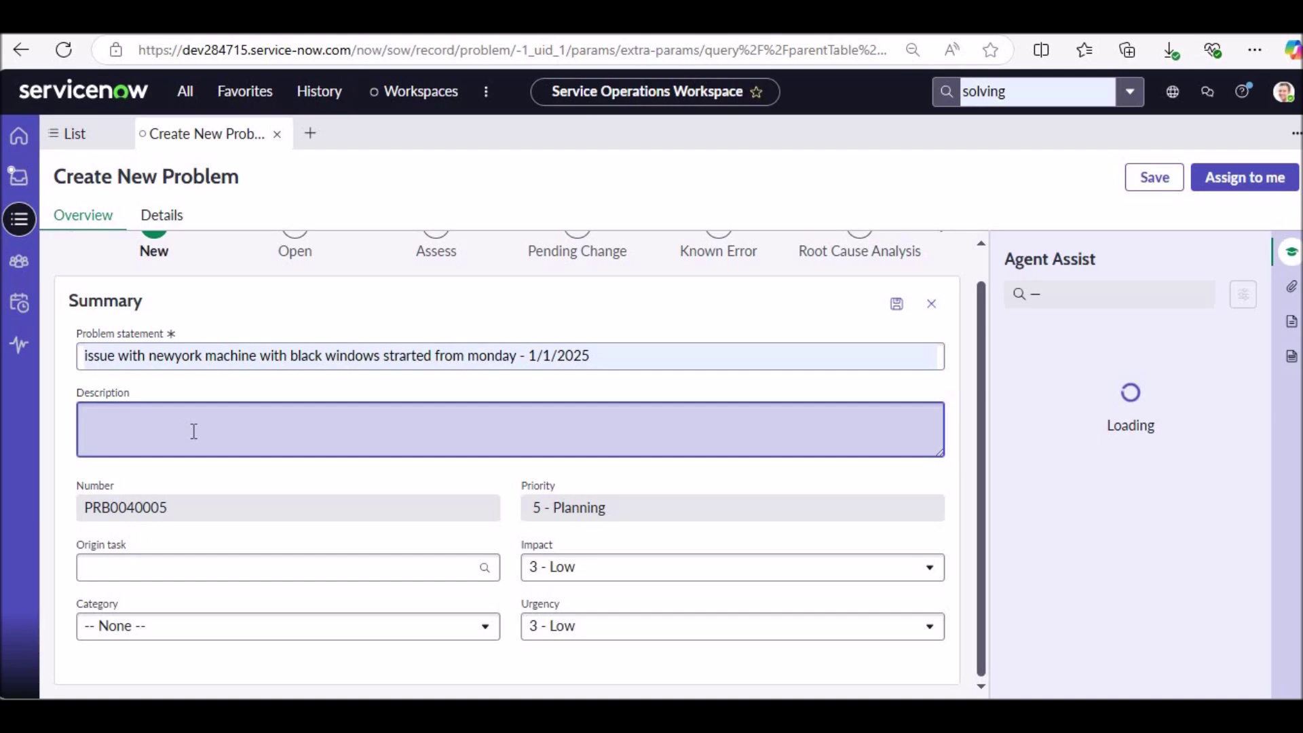
{"action": "type", "text": "user faced black windows"}
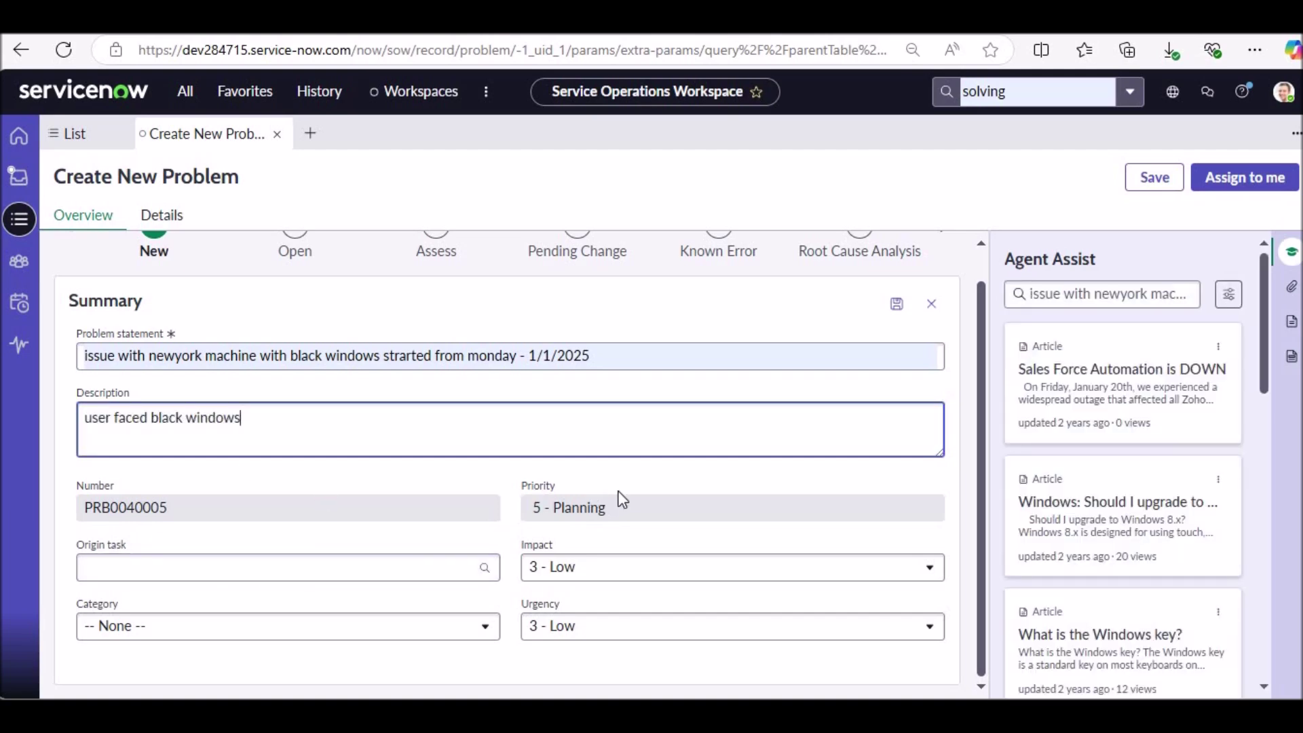
Set the new problem's category to Software and save the record
{"action": "left_click", "coordinate": [253, 627]}
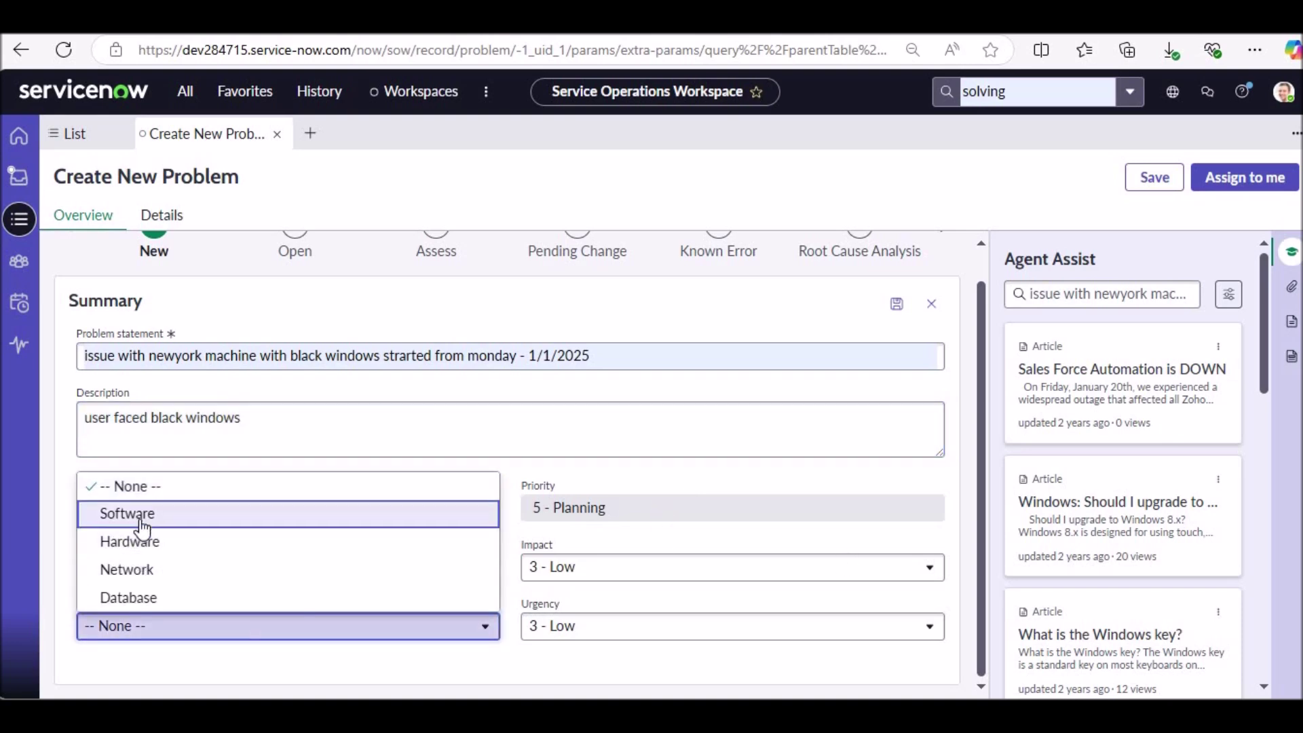
{"action": "left_click", "coordinate": [140, 520]}
{"action": "scroll", "coordinate": [791, 553], "scroll_direction": "down", "scroll_amount": 1}
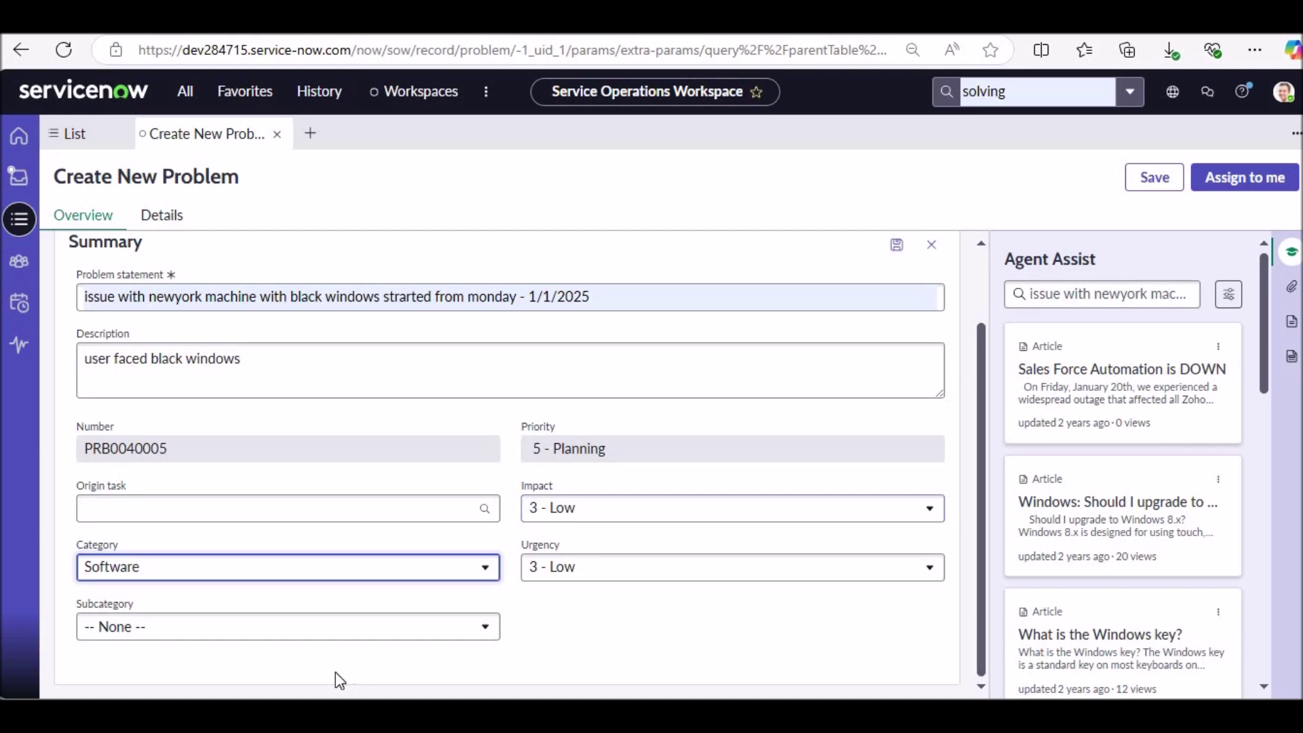
{"action": "scroll", "coordinate": [753, 570], "scroll_direction": "up", "scroll_amount": 2}
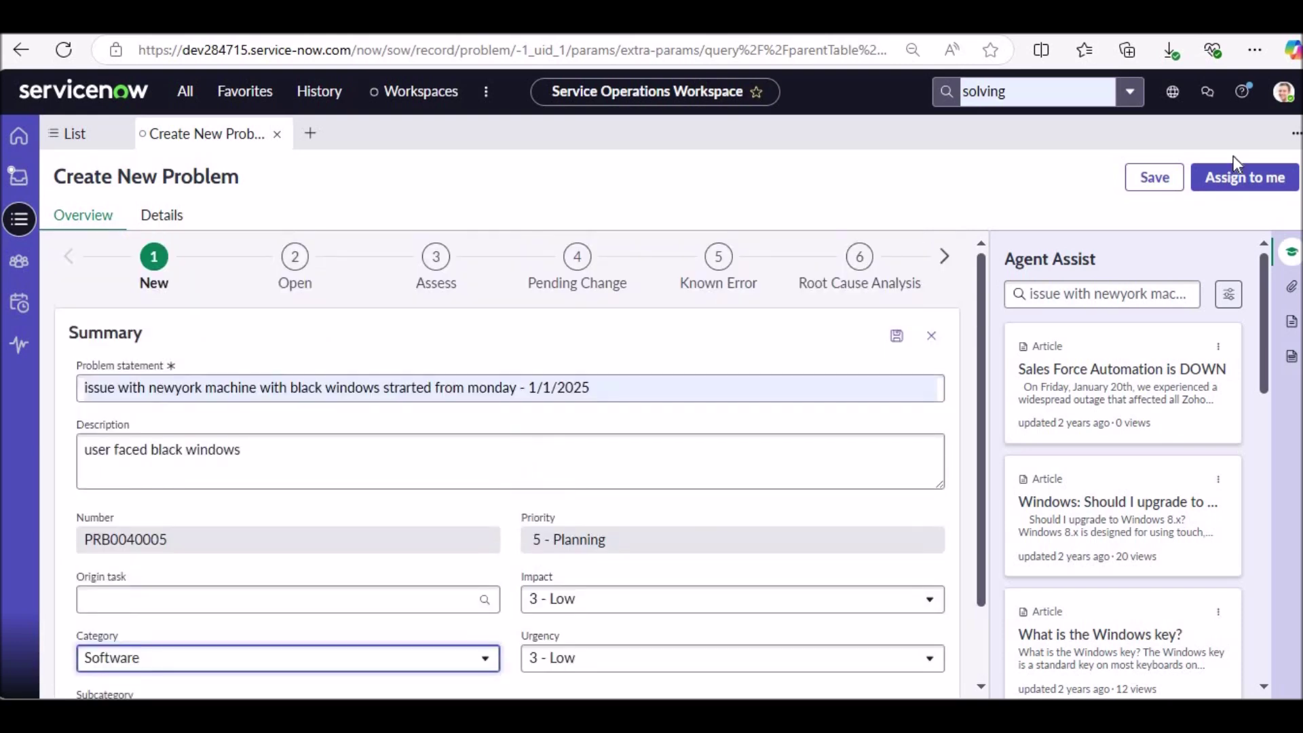
{"action": "left_click", "coordinate": [1156, 180]}
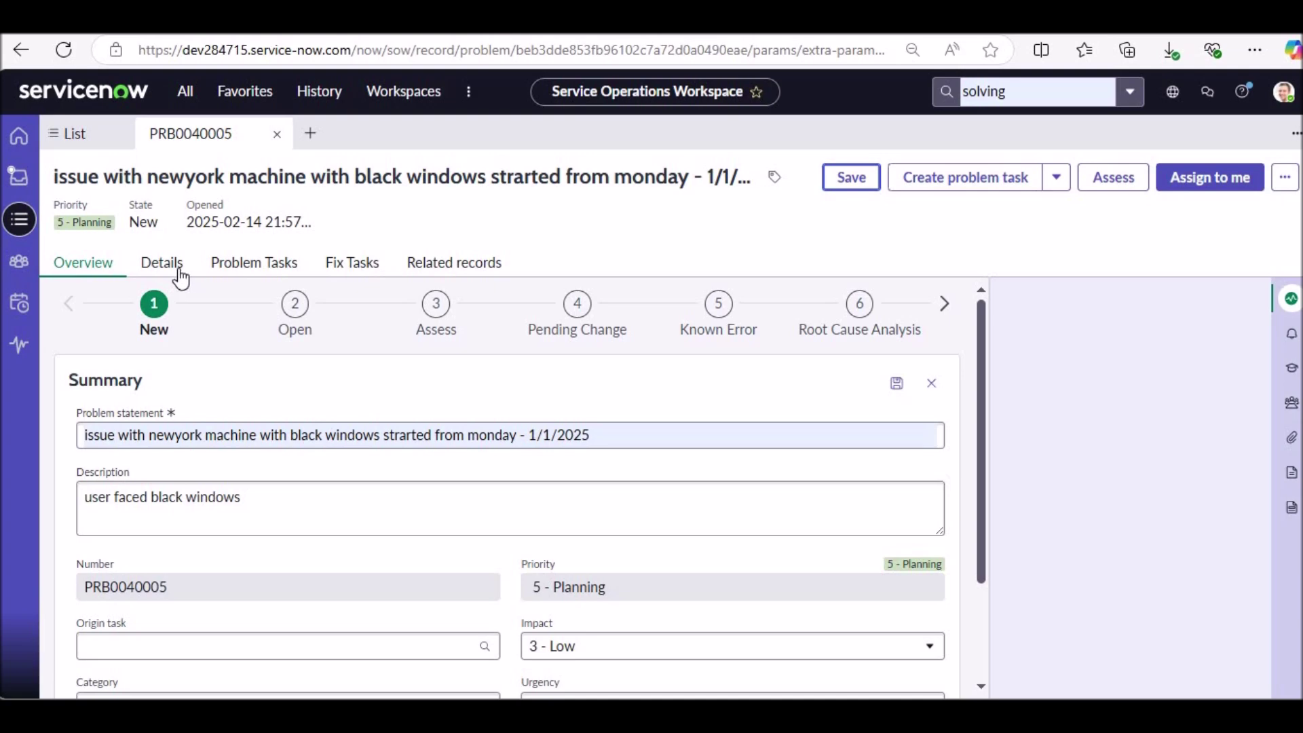
Set the configuration item to Saints and Sinners Bingo in the Impact section of the problem's details
{"action": "left_click", "coordinate": [163, 266]}
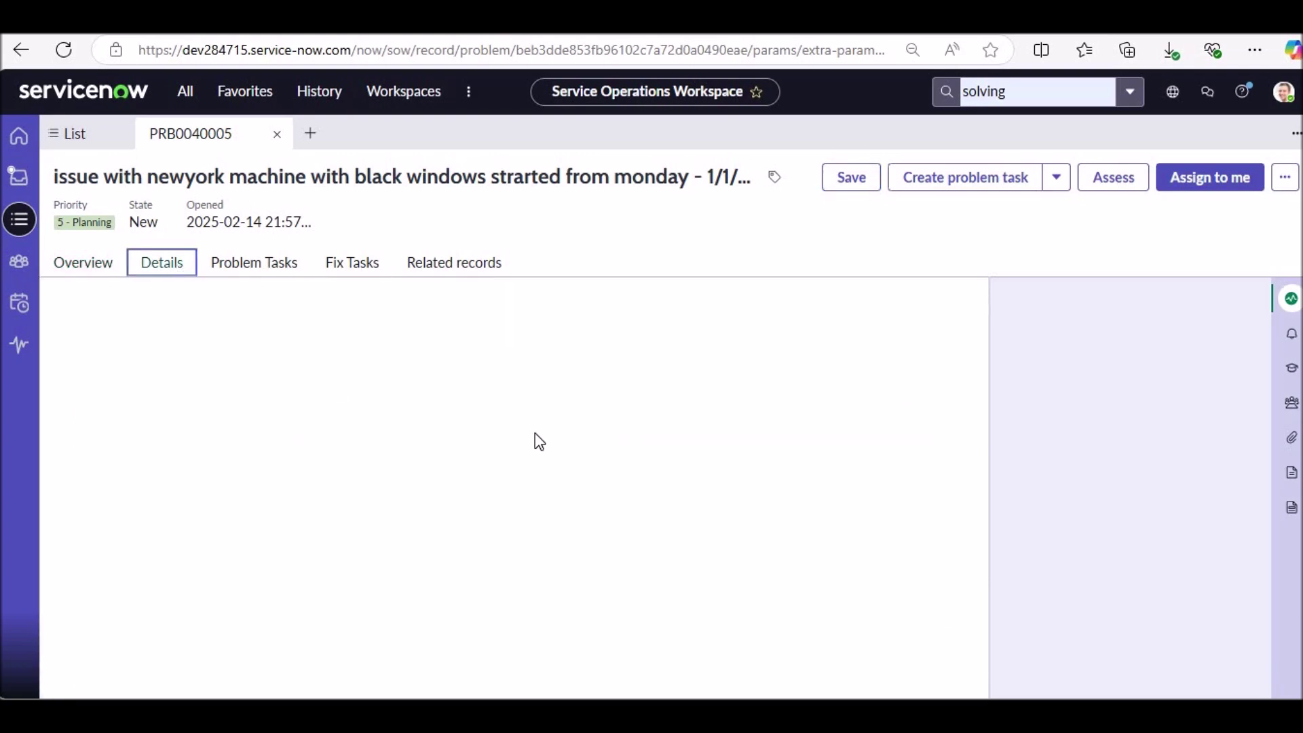
{"action": "scroll", "coordinate": [270, 499], "scroll_direction": "down", "scroll_amount": 4}
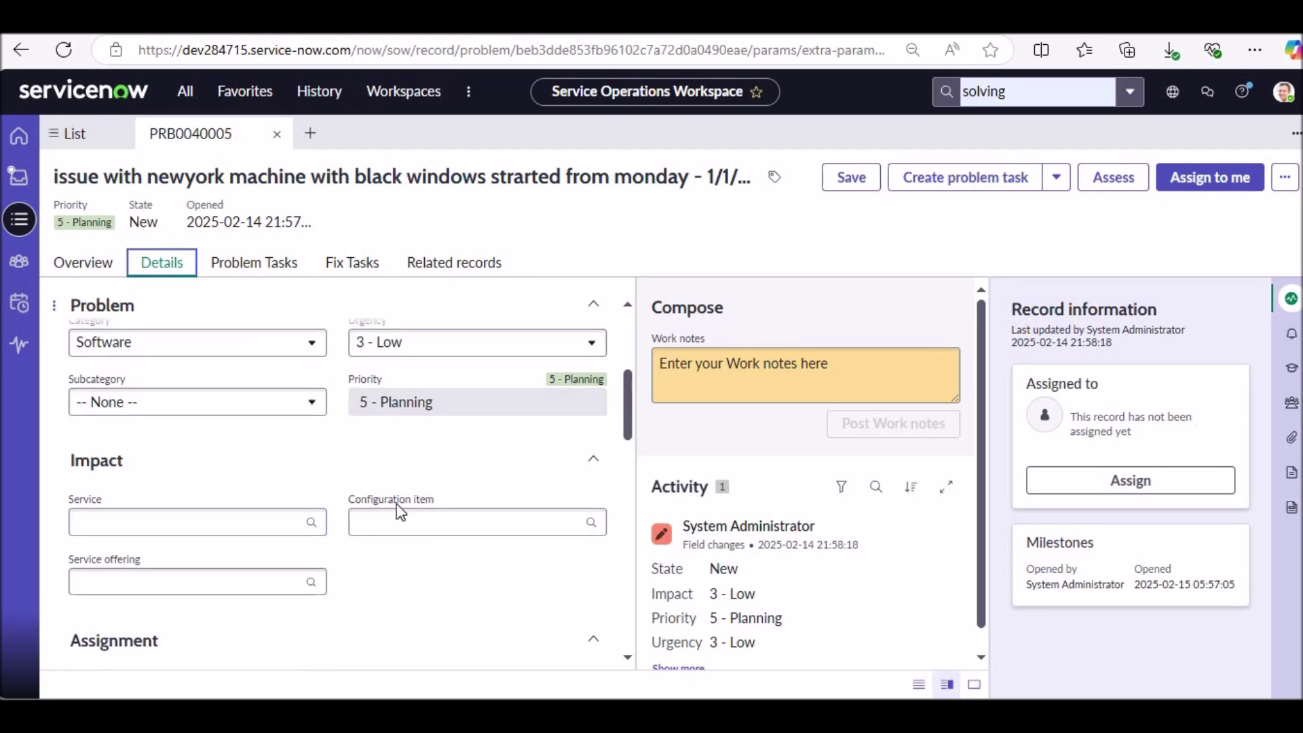
{"action": "scroll", "coordinate": [406, 544], "scroll_direction": "down", "scroll_amount": 1}
{"action": "left_click", "coordinate": [395, 432]}
{"action": "type", "text": "s"}
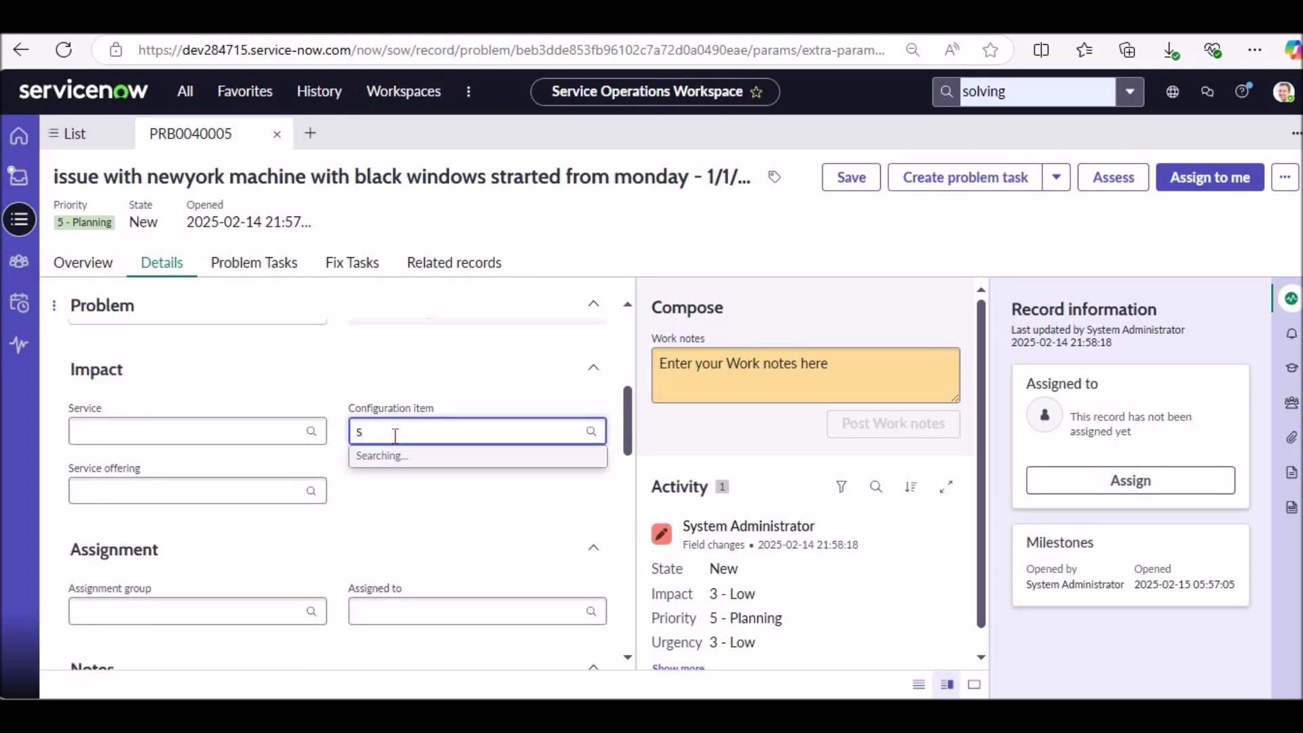
{"action": "left_click", "coordinate": [390, 481]}
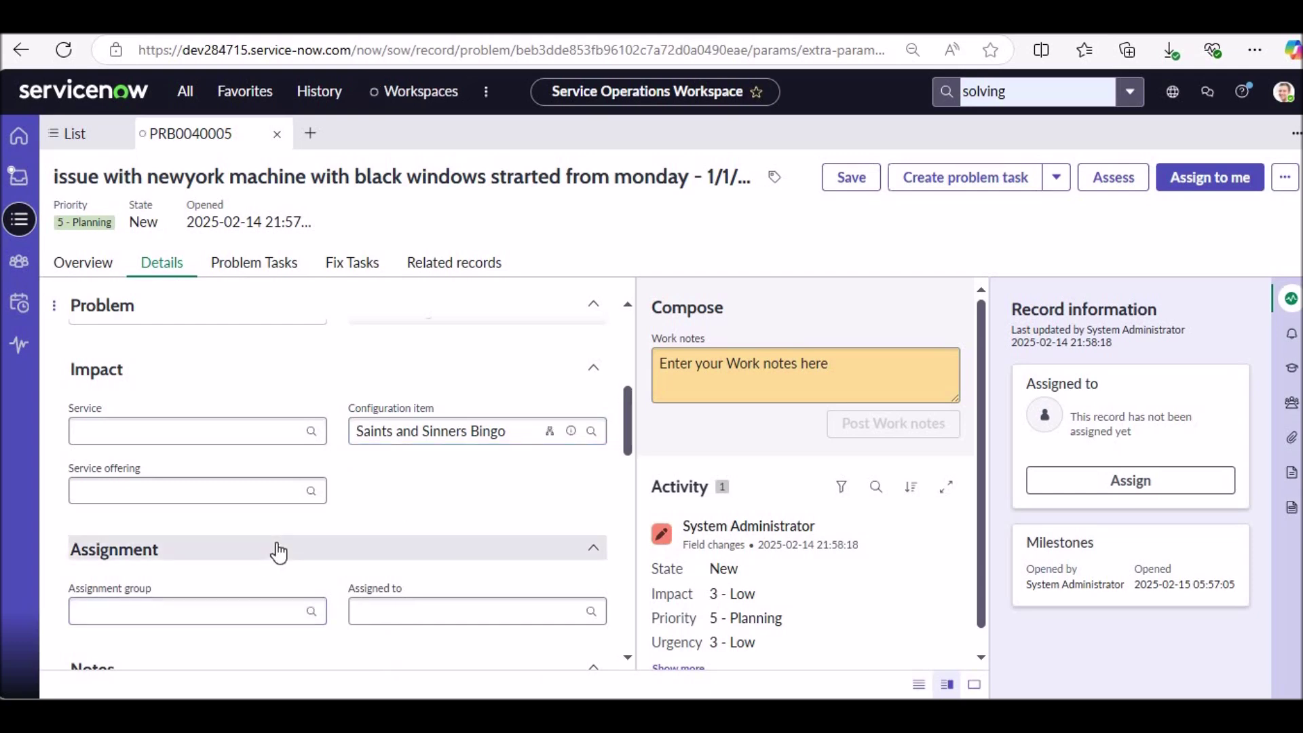
Review the Assignment, Notes and Analysis Information sections, and save the updated problem record
{"action": "scroll", "coordinate": [407, 515], "scroll_direction": "down", "scroll_amount": 1}
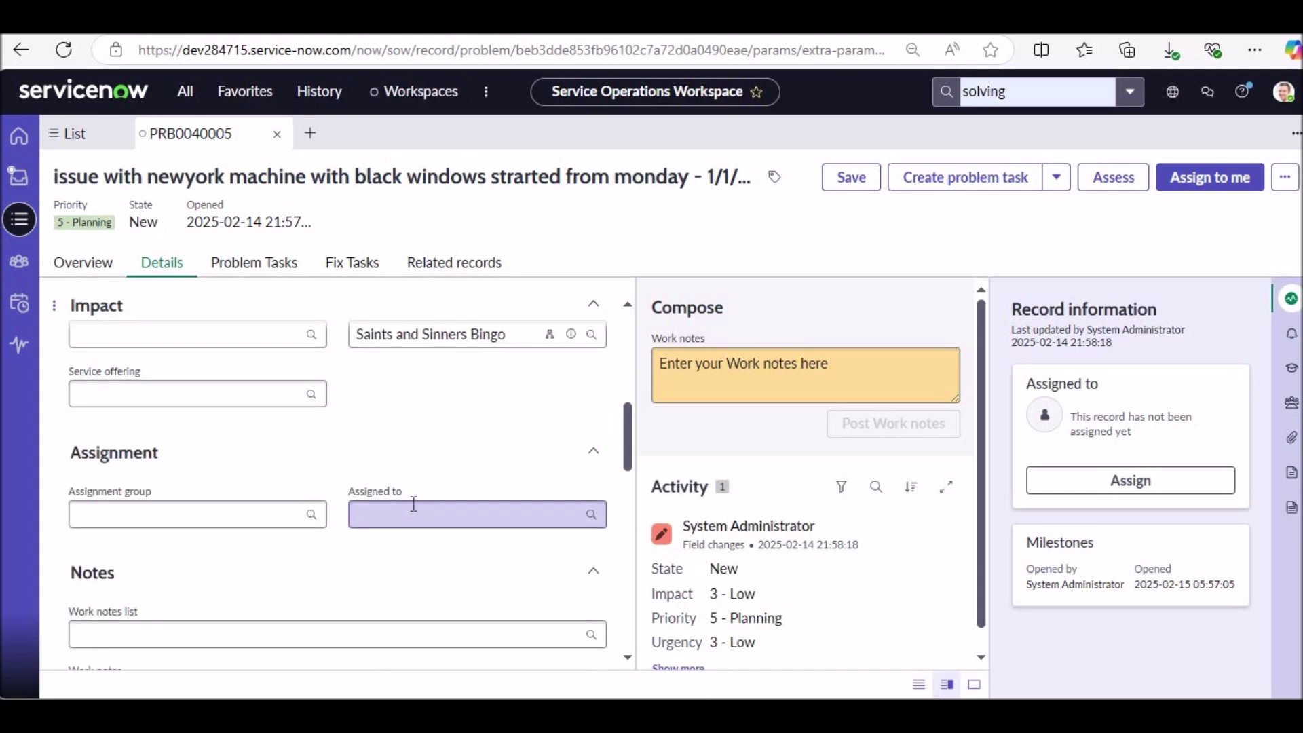
{"action": "scroll", "coordinate": [411, 501], "scroll_direction": "down", "scroll_amount": 2}
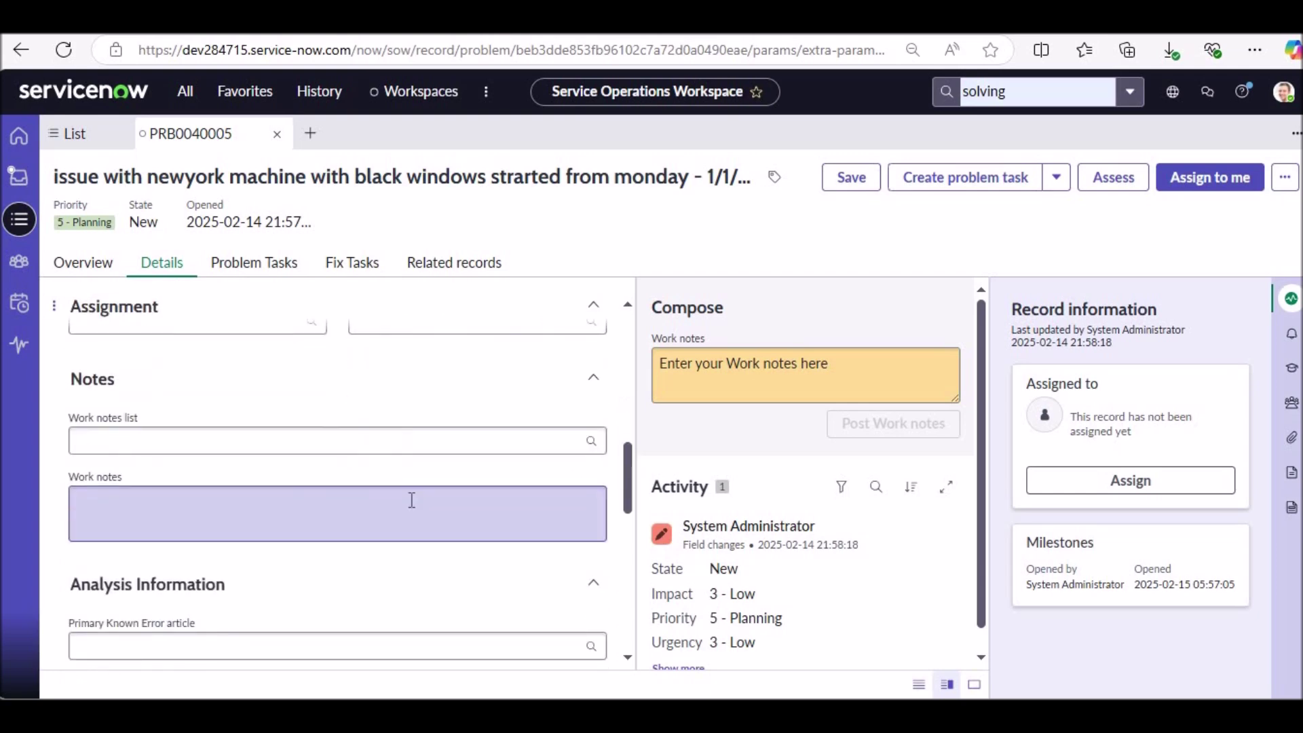
{"action": "scroll", "coordinate": [409, 502], "scroll_direction": "down", "scroll_amount": 2}
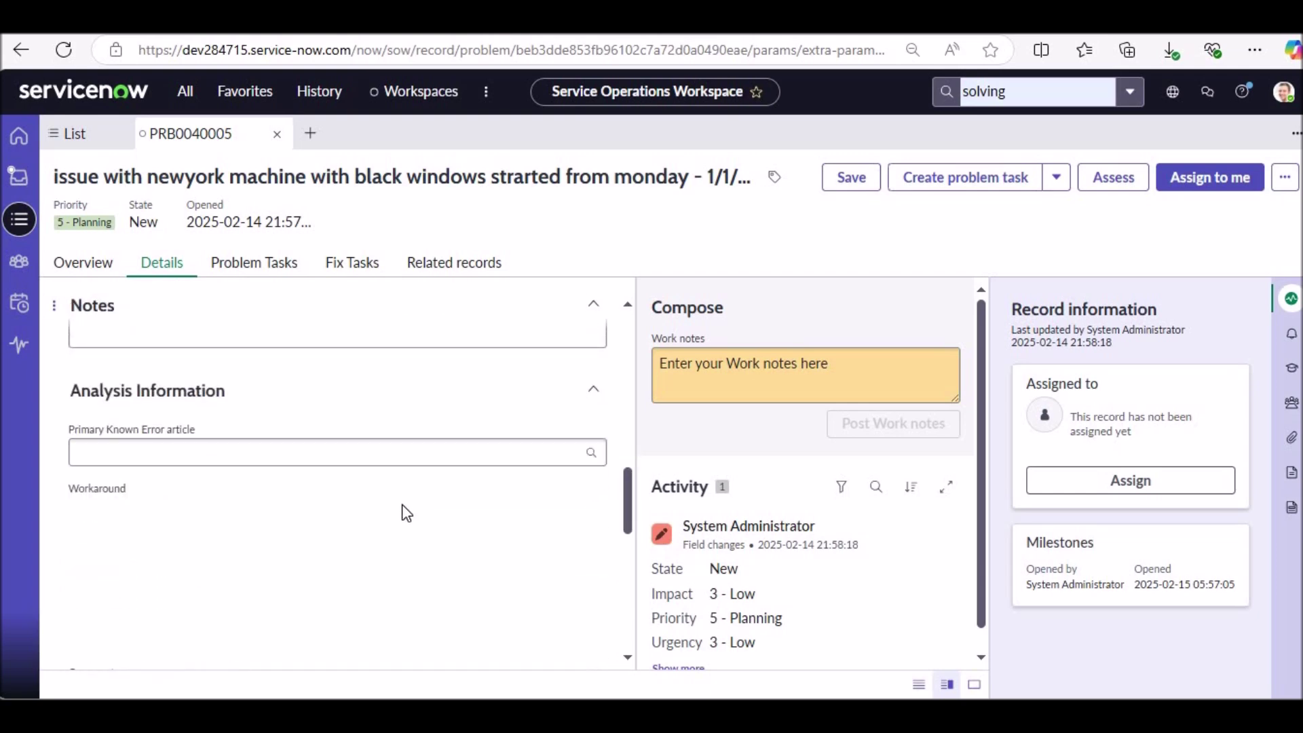
{"action": "scroll", "coordinate": [404, 509], "scroll_direction": "up", "scroll_amount": 2}
{"action": "scroll", "coordinate": [403, 504], "scroll_direction": "up", "scroll_amount": 4}
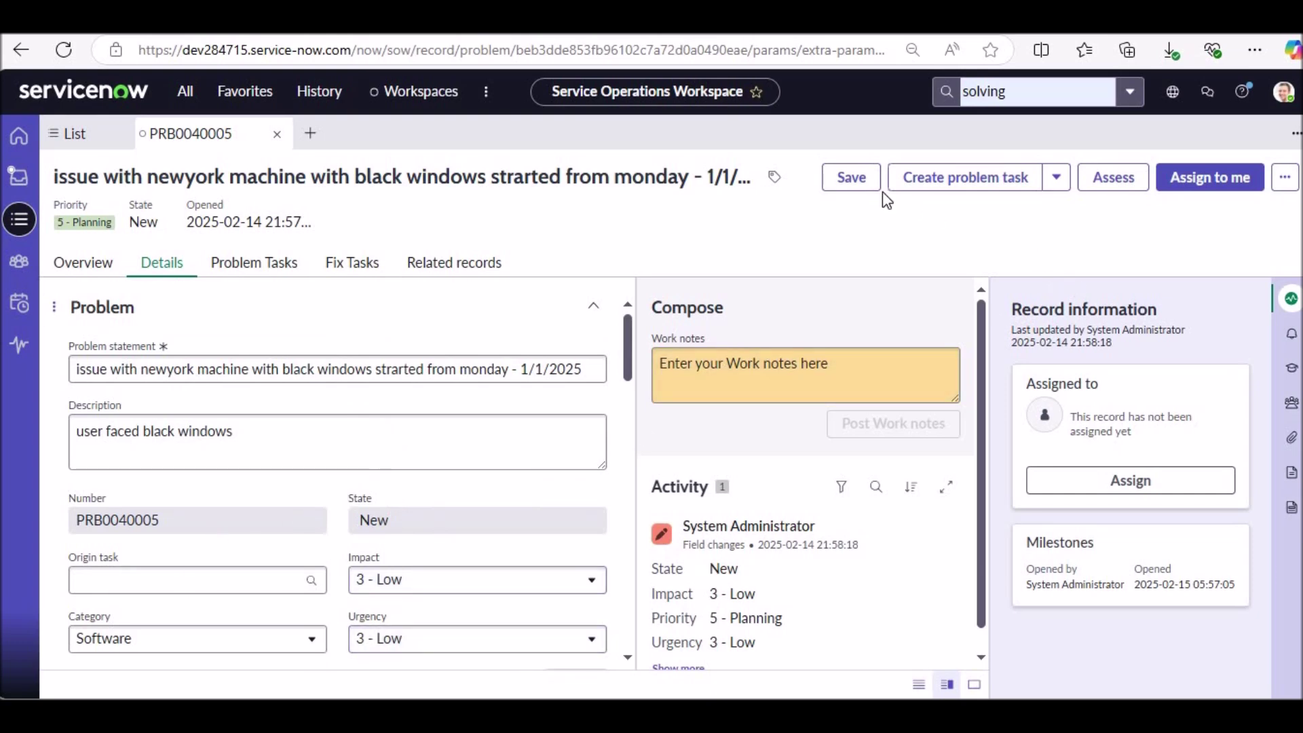
{"action": "left_click", "coordinate": [850, 180]}
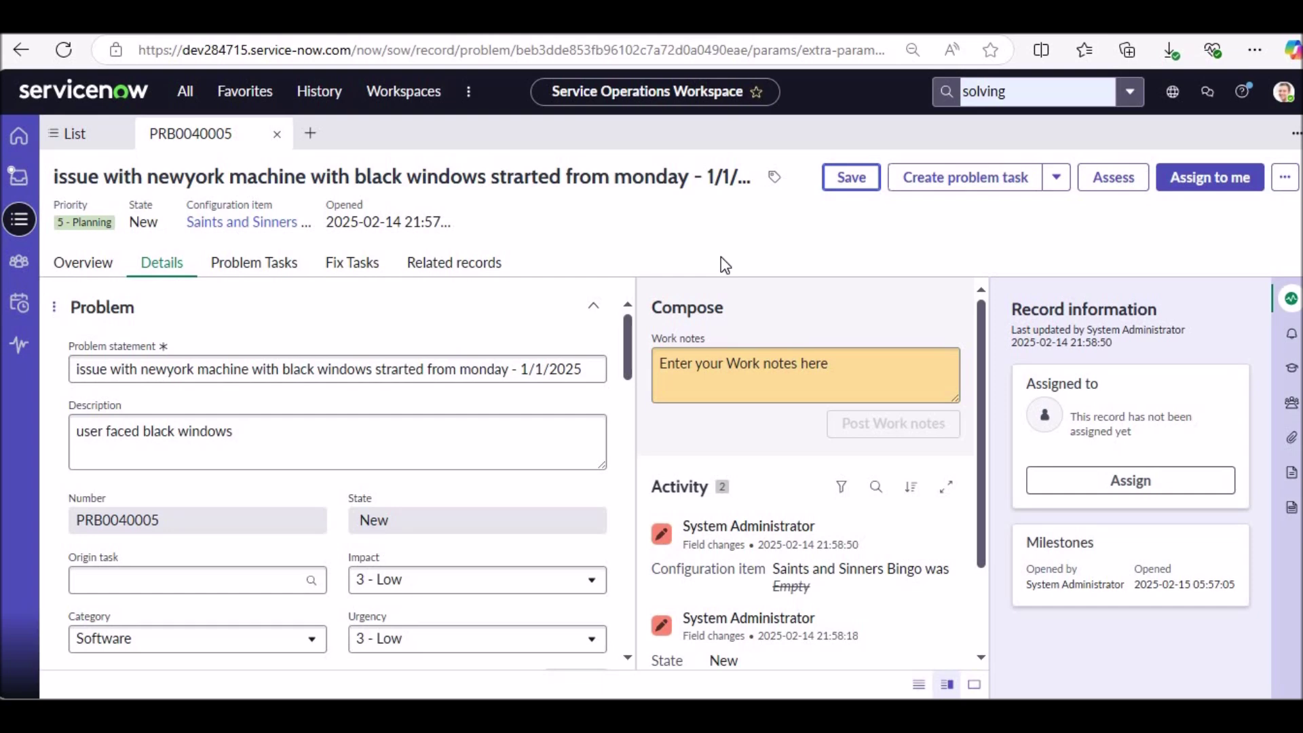
Move the problem to the Assess state with Problem Manager as the assignee
{"action": "left_click", "coordinate": [1114, 177]}
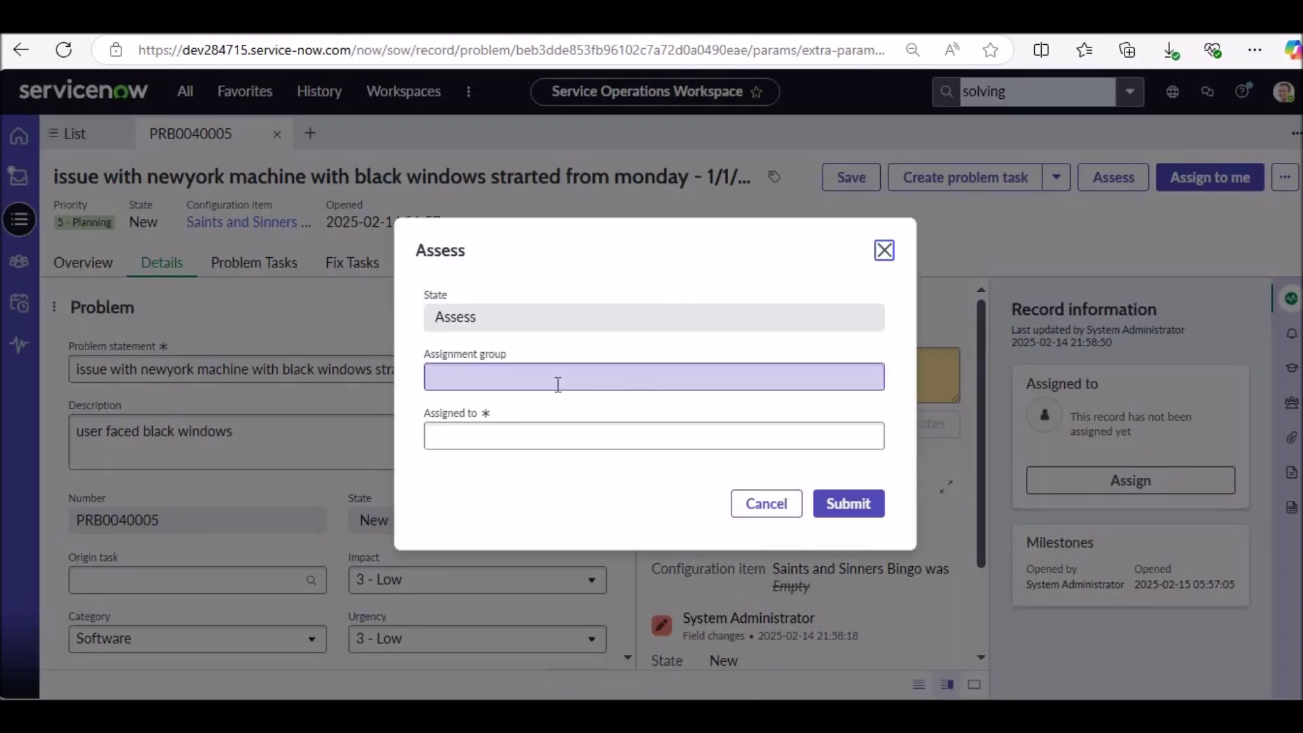
{"action": "left_click", "coordinate": [508, 434]}
{"action": "type", "text": "prob"}
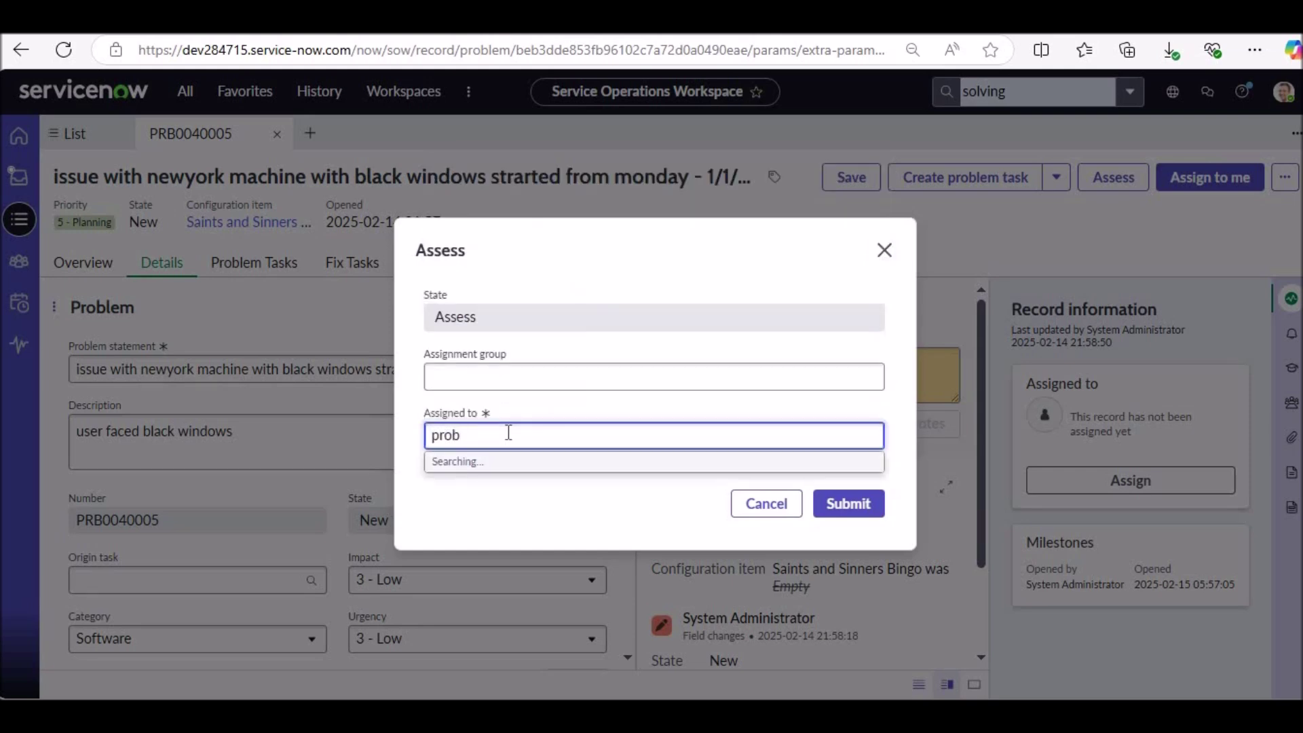
{"action": "left_click", "coordinate": [526, 393]}
{"action": "left_click", "coordinate": [834, 517]}
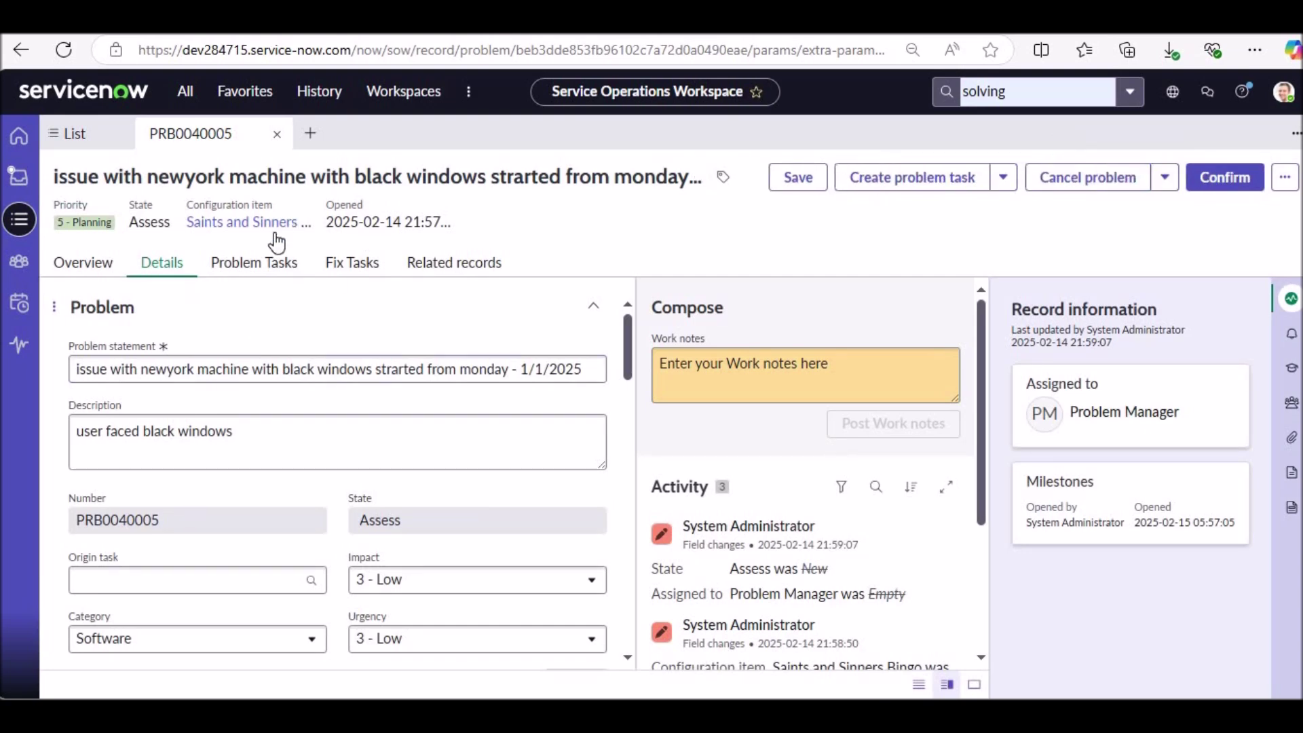
Check the problem's list of problem tasks and confirm the problem to advance it to Root Cause Analysis
{"action": "left_click", "coordinate": [274, 264]}
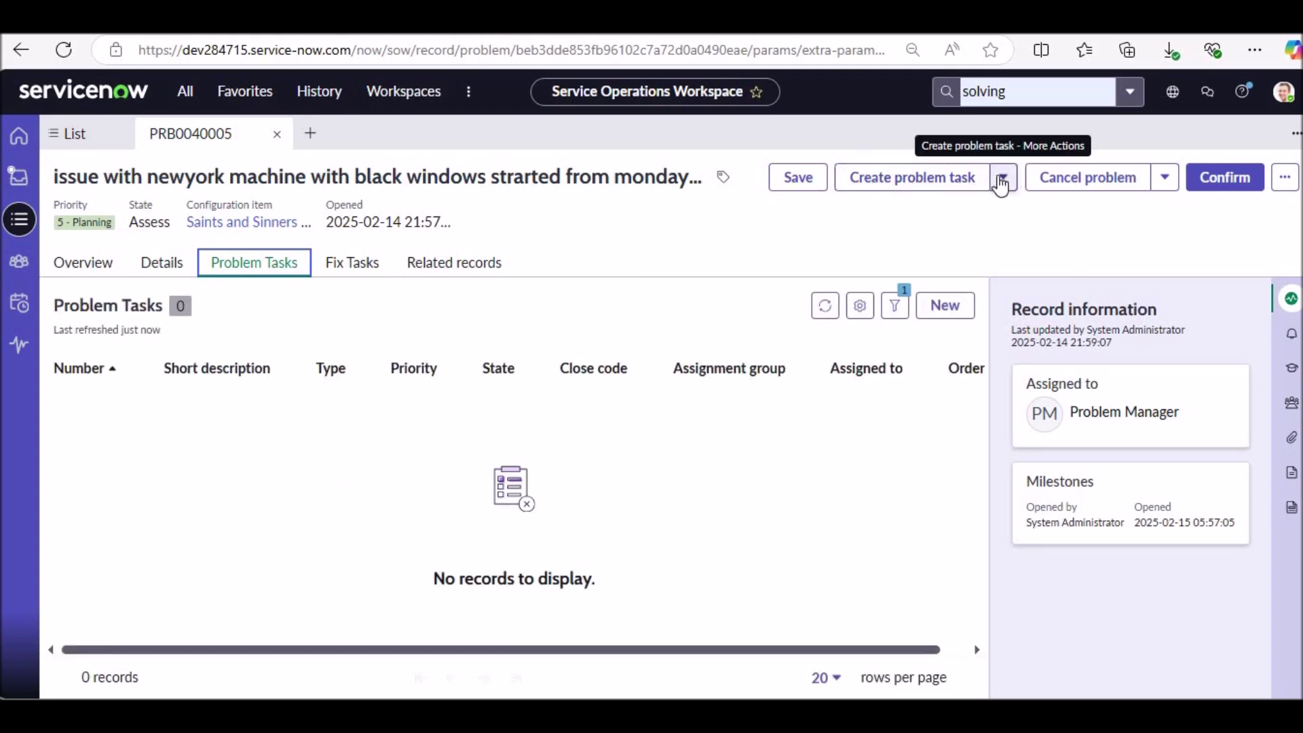
{"action": "left_click", "coordinate": [1242, 182]}
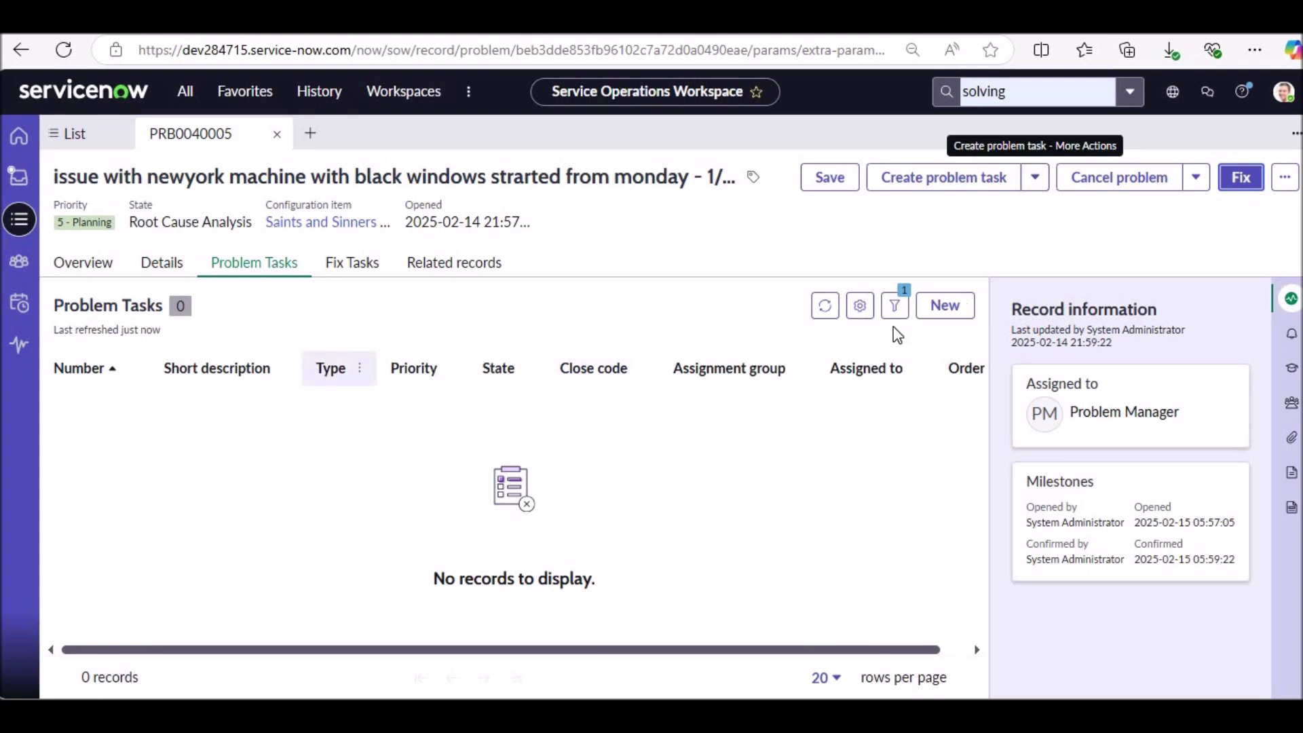
Create a Root cause analysis problem task with short description "user faced black screen for newyork systems" and description "user faced black windows"
{"action": "left_click", "coordinate": [978, 185]}
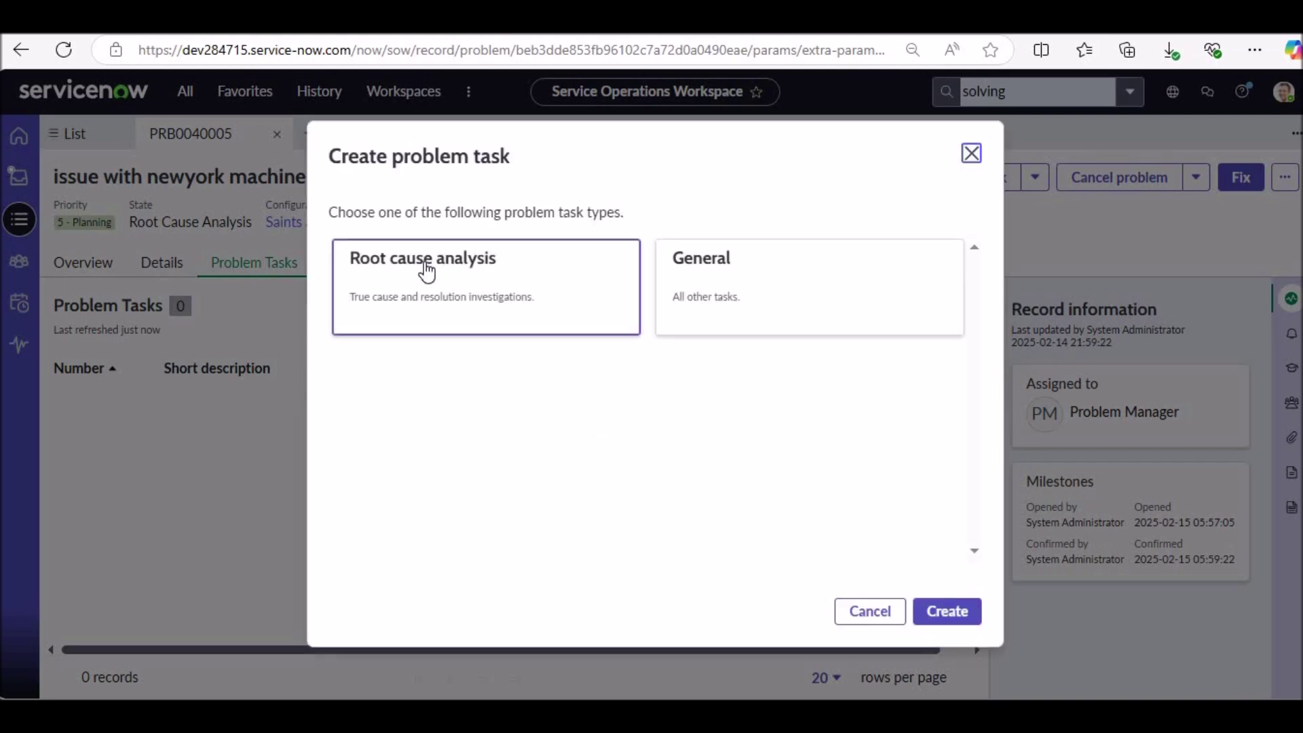
{"action": "left_click", "coordinate": [945, 615]}
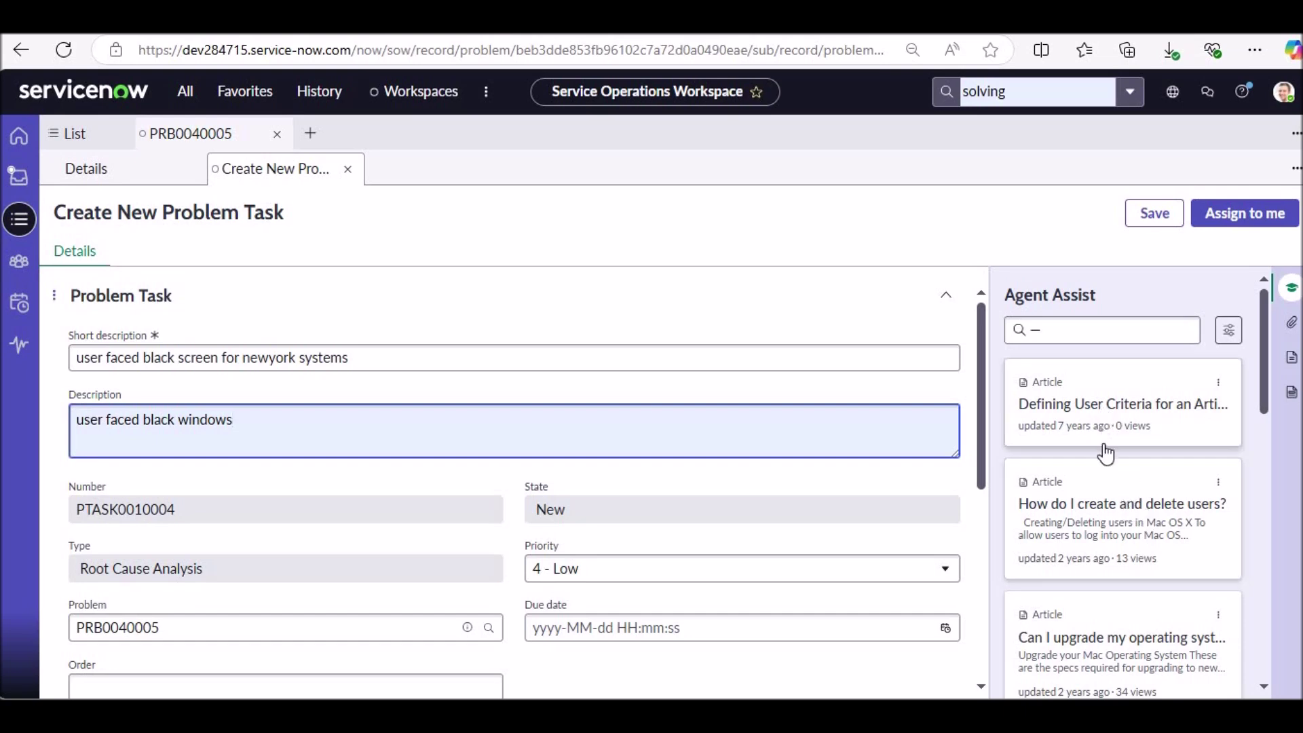
{"action": "scroll", "coordinate": [1104, 605], "scroll_direction": "down", "scroll_amount": 1}
{"action": "scroll", "coordinate": [1104, 605], "scroll_direction": "down", "scroll_amount": 8}
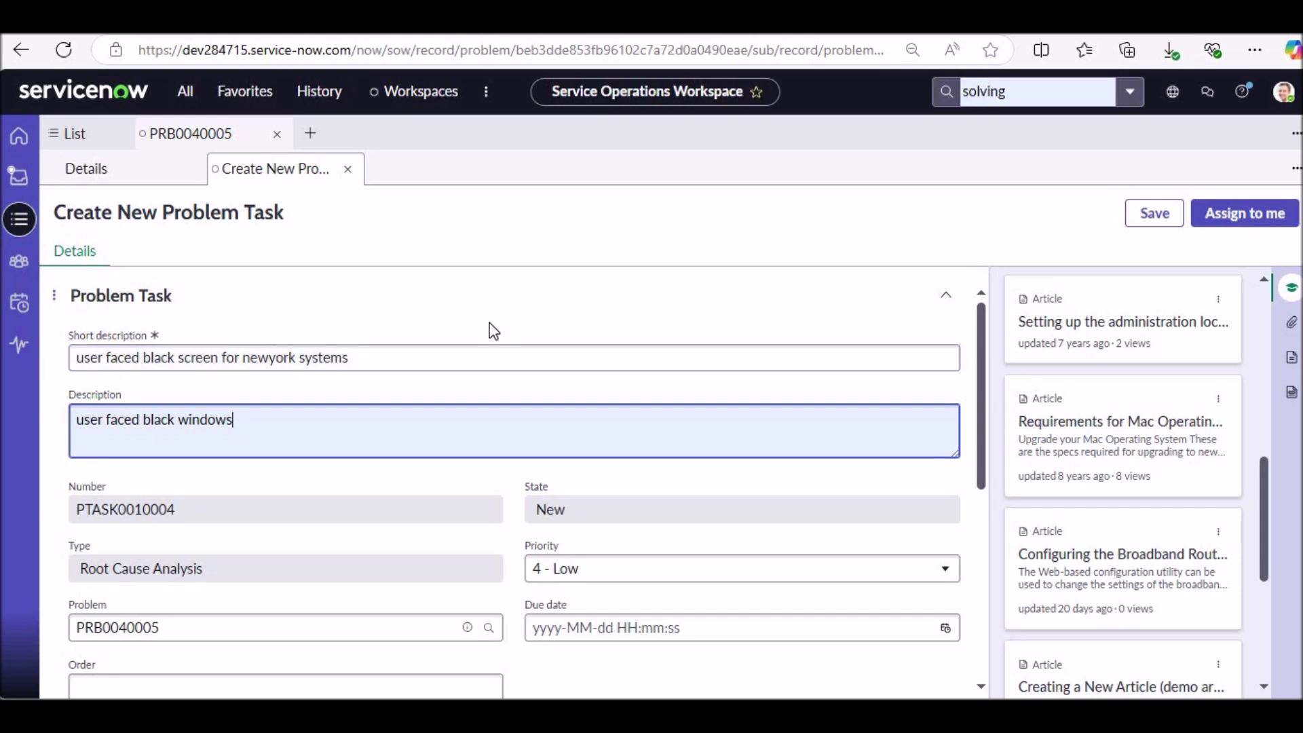
Set the new problem task's configuration item to Saints and Sinners Bingo
{"action": "scroll", "coordinate": [305, 456], "scroll_direction": "down", "scroll_amount": 1}
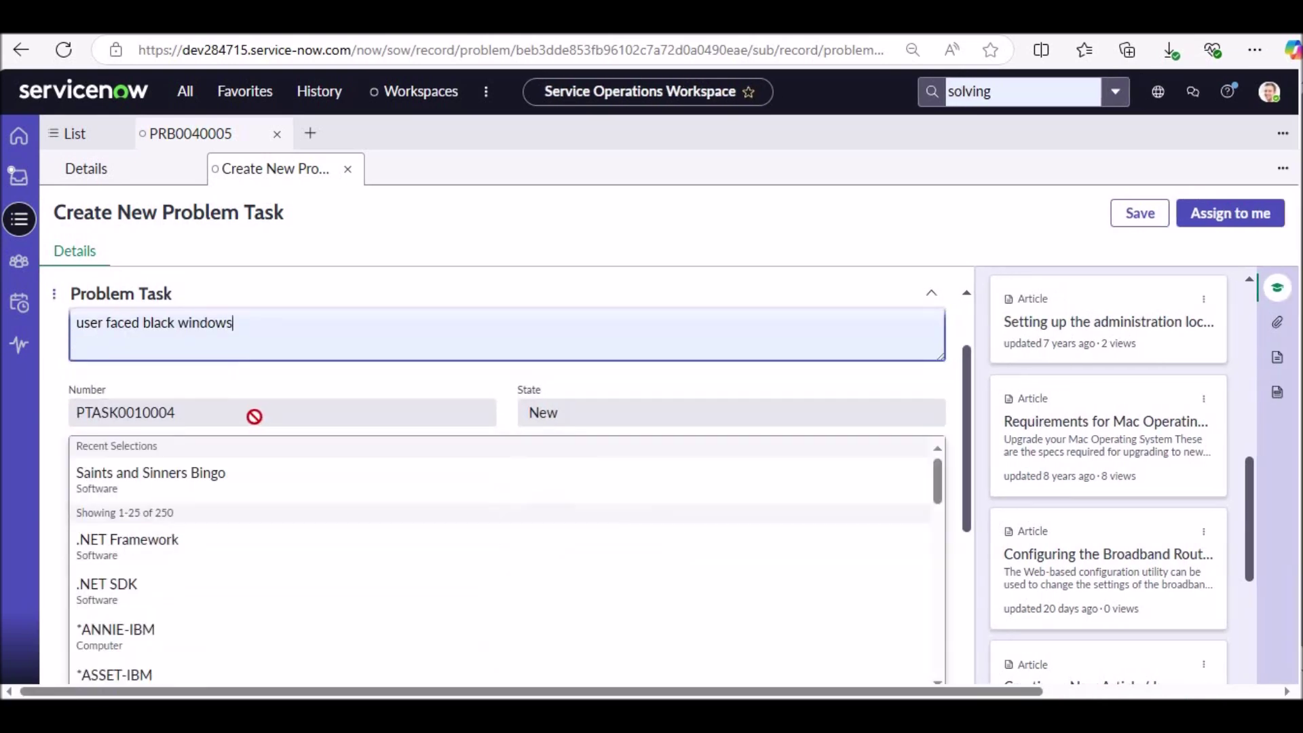
{"action": "scroll", "coordinate": [254, 416], "scroll_direction": "down", "scroll_amount": 1}
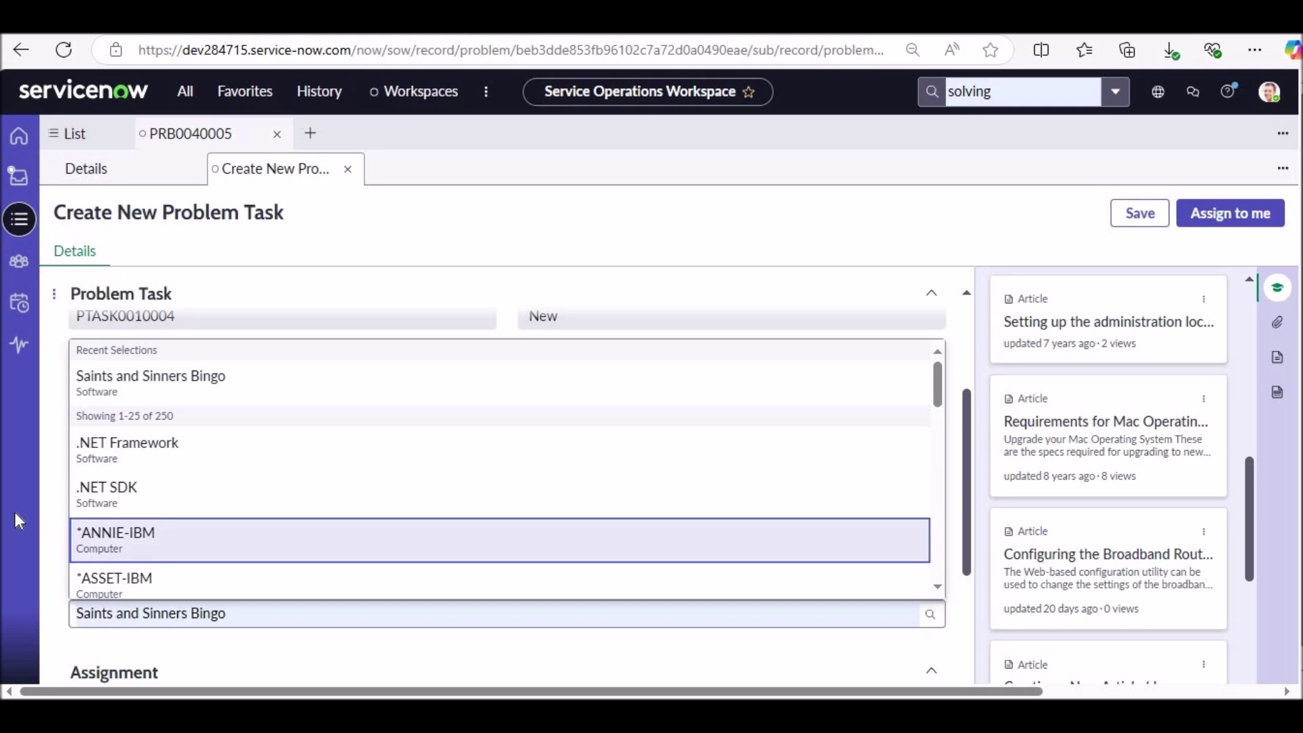
{"action": "left_click", "coordinate": [197, 393]}
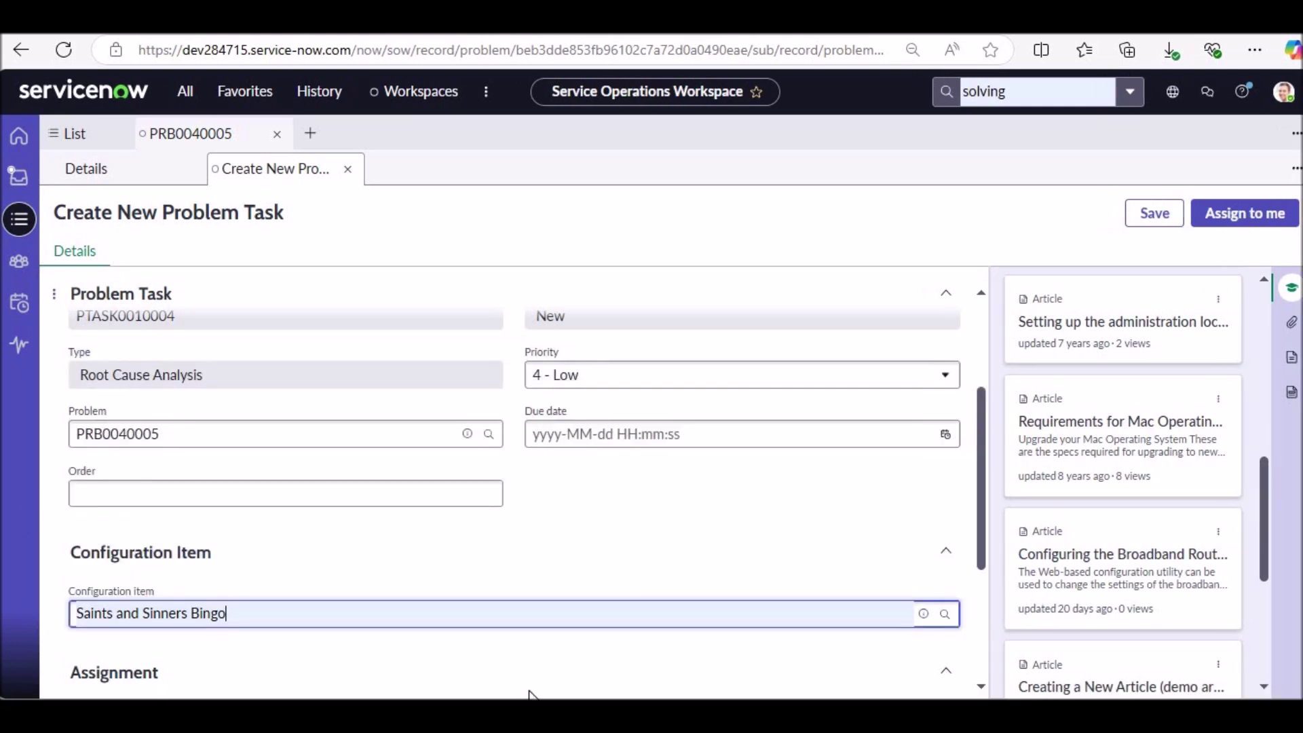
Clear the invalid Assigned to entry on the new problem task and save the record
{"action": "scroll", "coordinate": [695, 559], "scroll_direction": "down", "scroll_amount": 3}
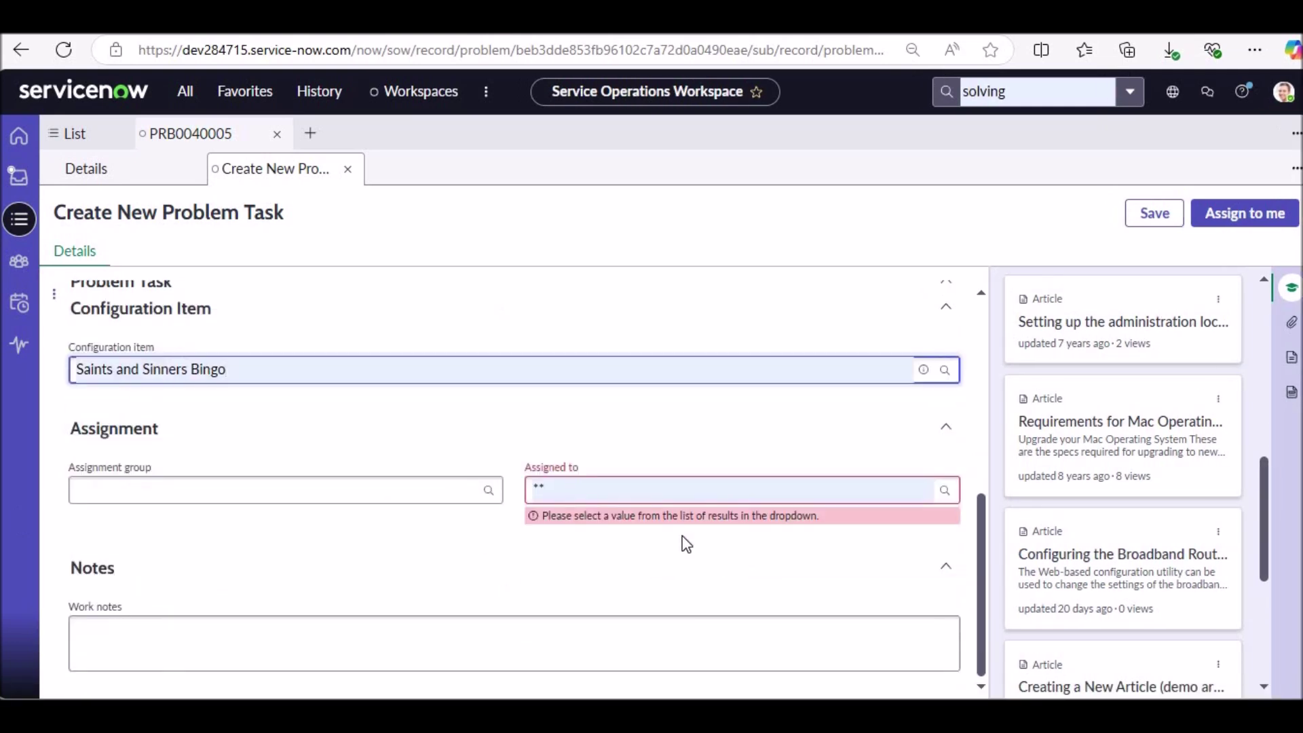
{"action": "left_click", "coordinate": [606, 491]}
{"action": "key", "text": "BackSpace"}
{"action": "key", "text": "BackSpace"}
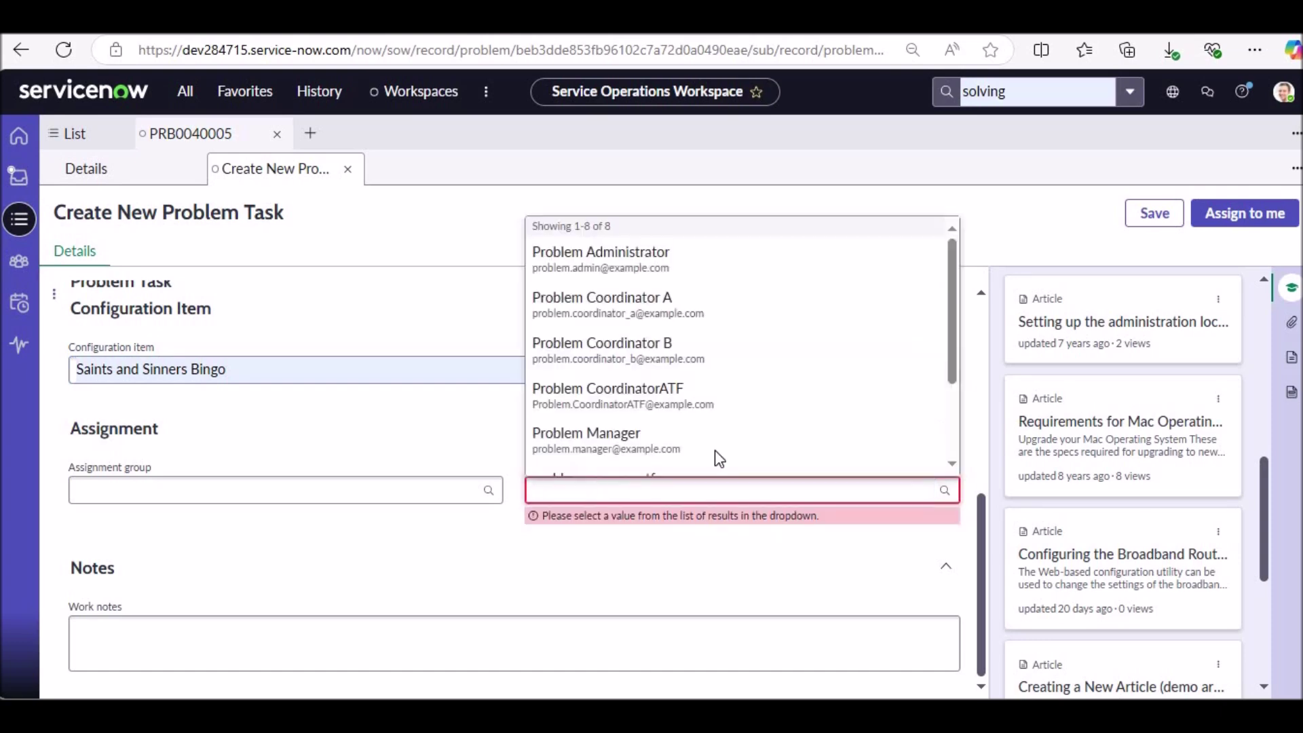
{"action": "left_click", "coordinate": [1154, 213]}
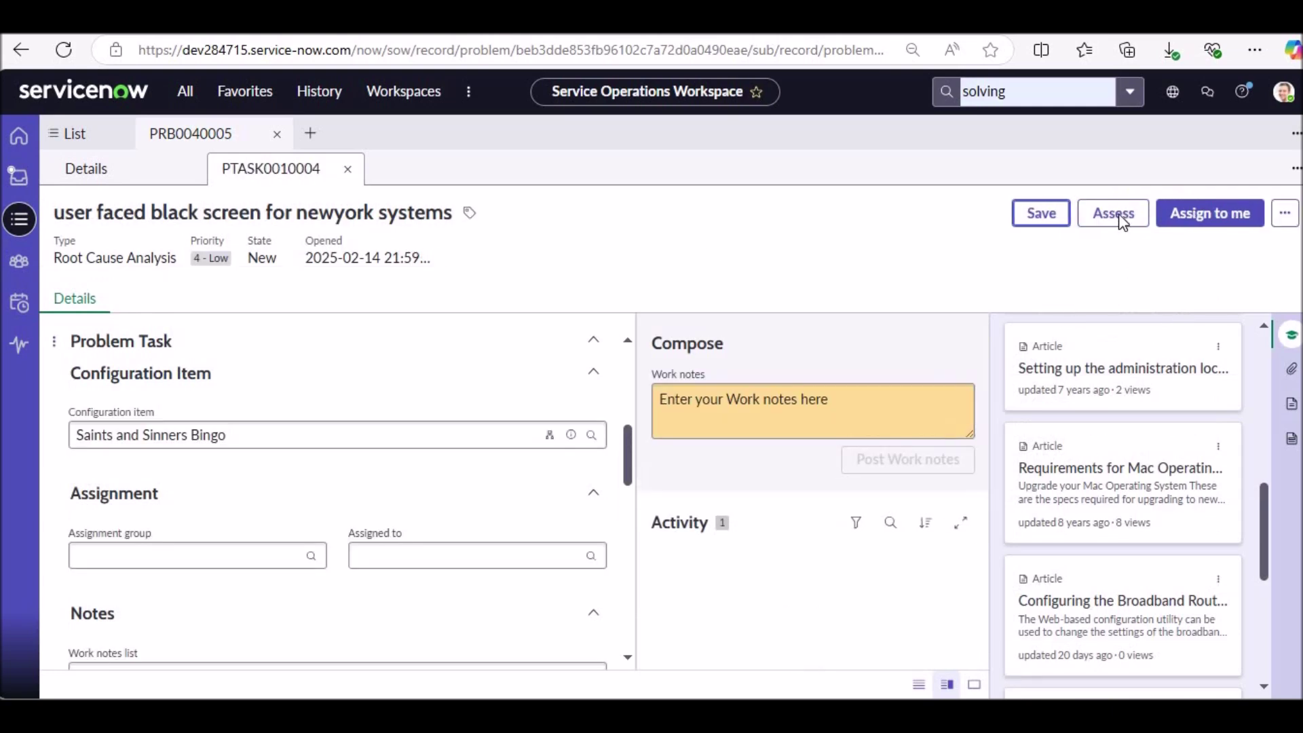
Move the problem task to the Assess state with Problem Task Analyst B as the assignee
{"action": "left_click", "coordinate": [1118, 216]}
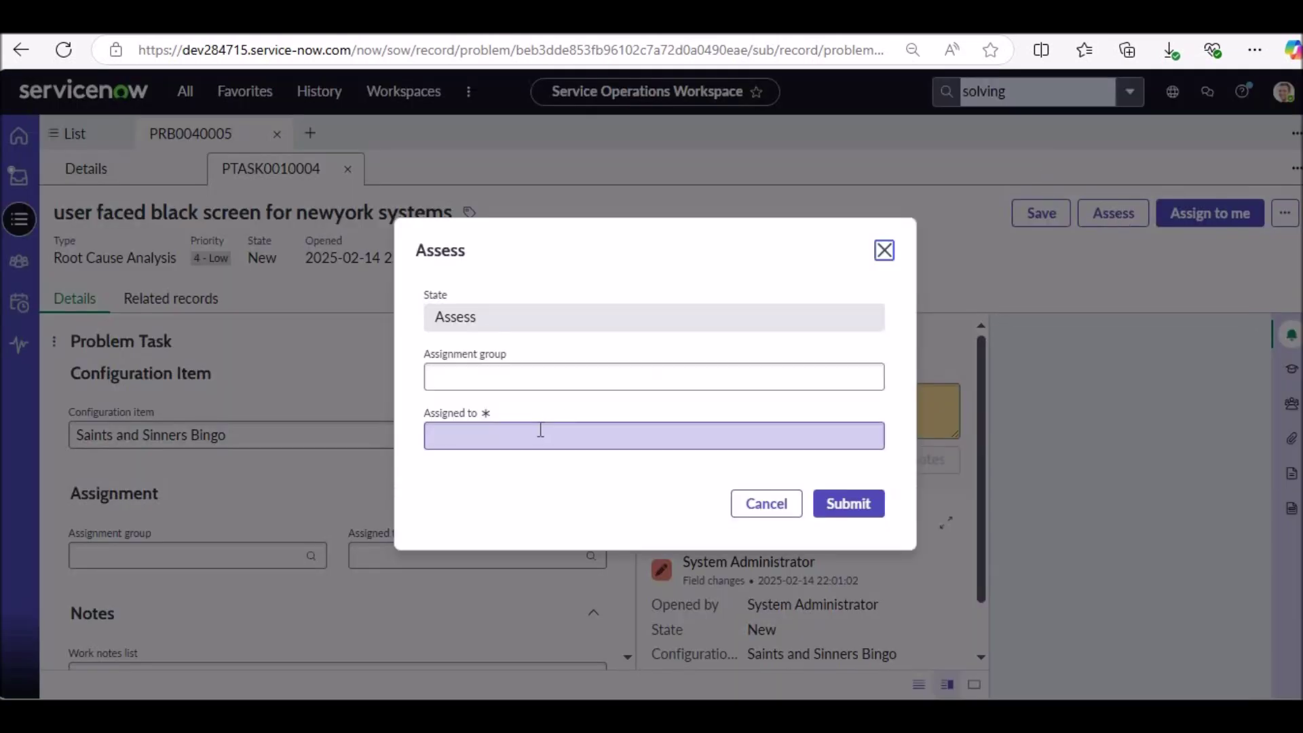
{"action": "left_click", "coordinate": [543, 435]}
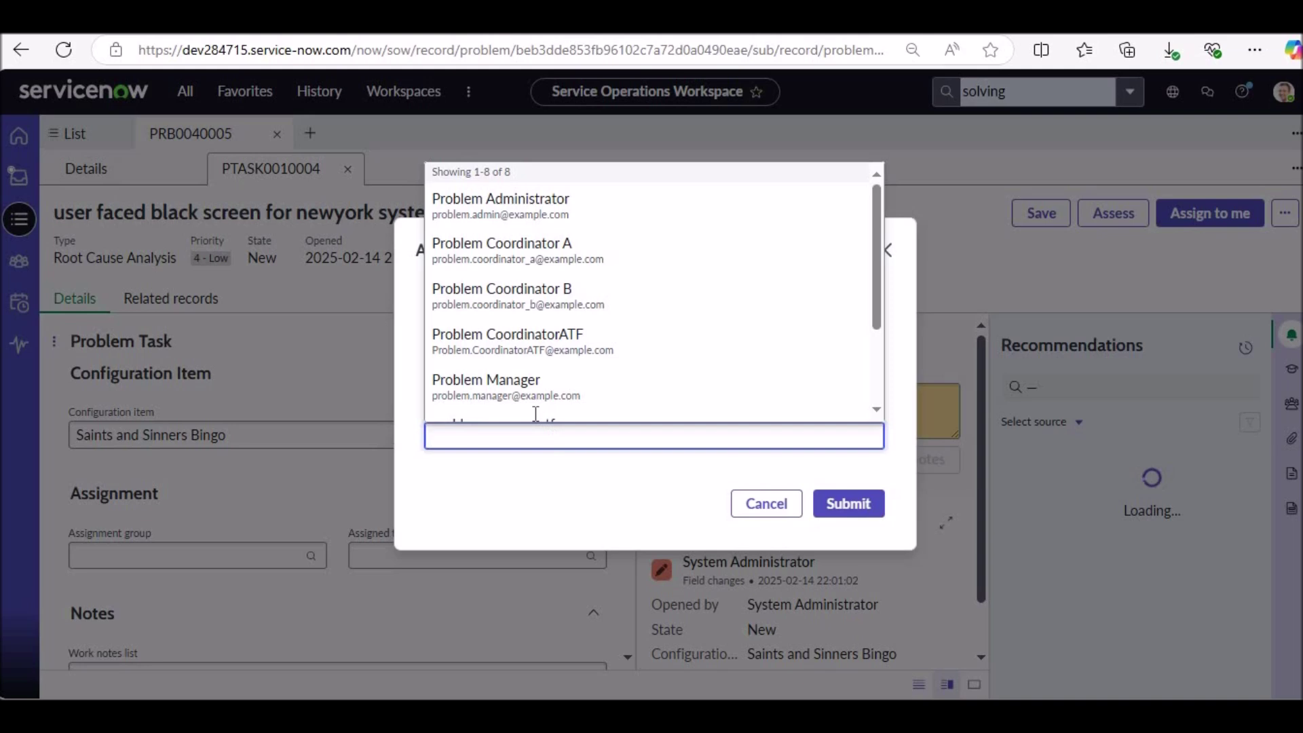
{"action": "scroll", "coordinate": [546, 380], "scroll_direction": "down", "scroll_amount": 2}
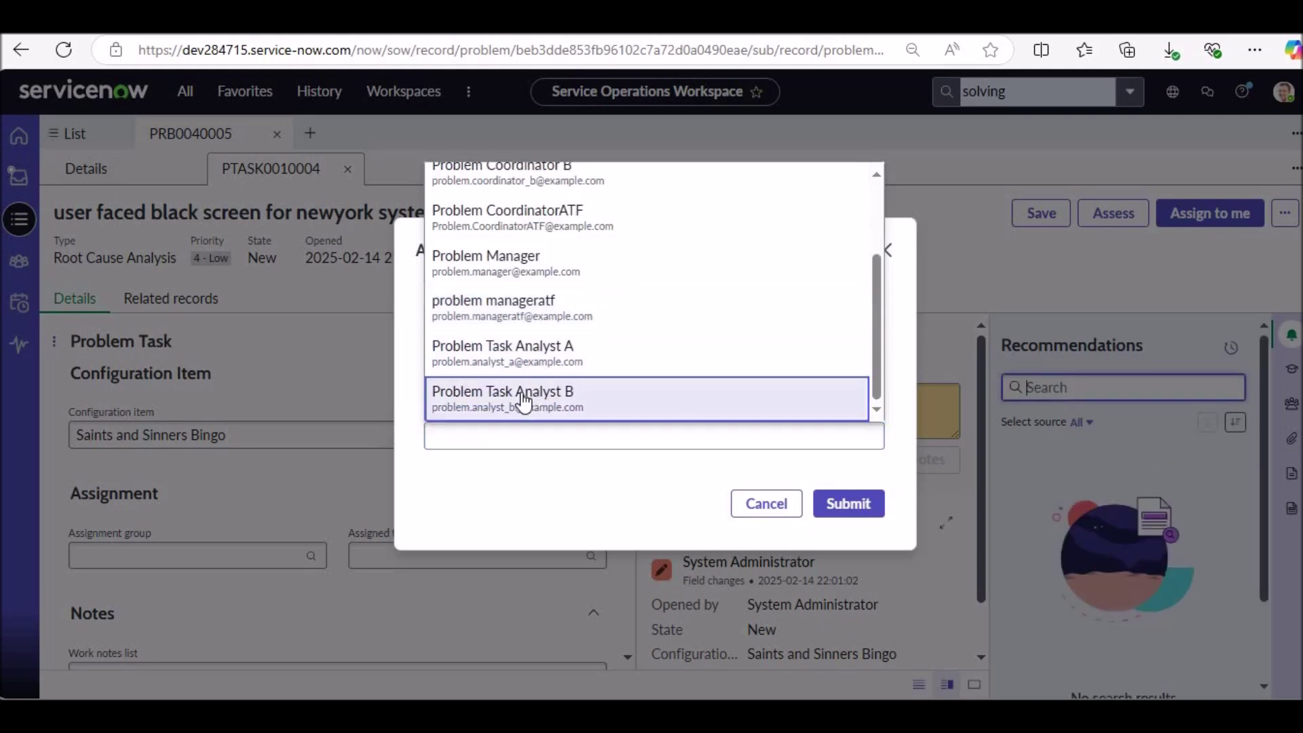
{"action": "left_click", "coordinate": [523, 399]}
{"action": "left_click", "coordinate": [857, 510]}
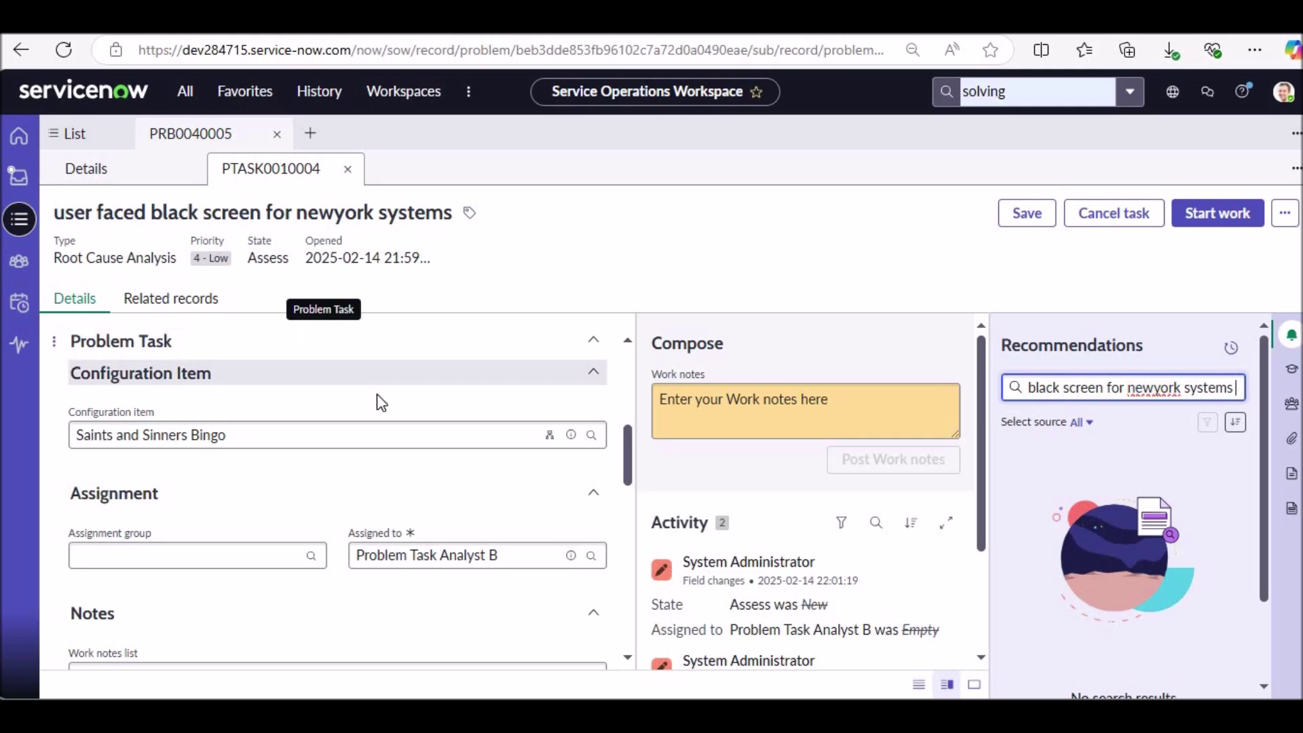
Fill in the task's analysis: cause code Software issue, cause notes "bug in software", proposed fix notes "no patch available." and workaround "reboot system"
{"action": "scroll", "coordinate": [283, 424], "scroll_direction": "down", "scroll_amount": 5}
{"action": "scroll", "coordinate": [282, 424], "scroll_direction": "down", "scroll_amount": 3}
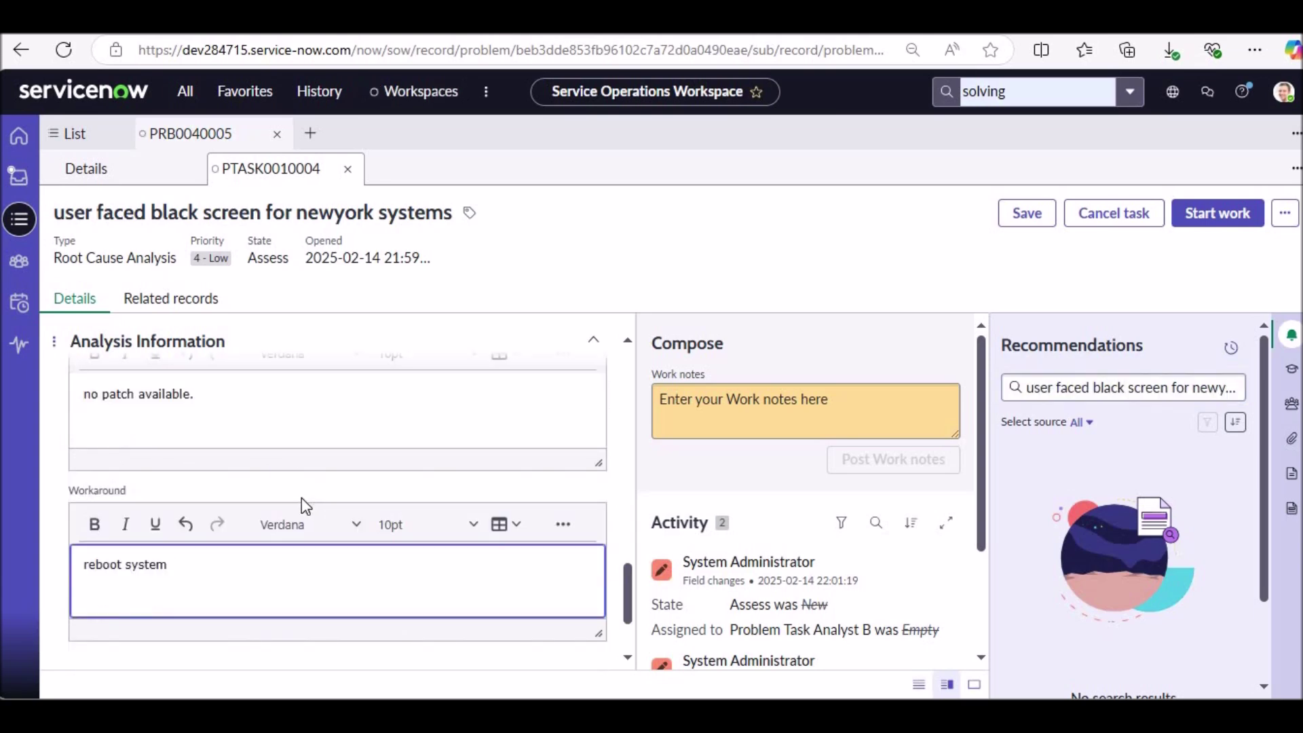
{"action": "scroll", "coordinate": [301, 498], "scroll_direction": "up", "scroll_amount": 4}
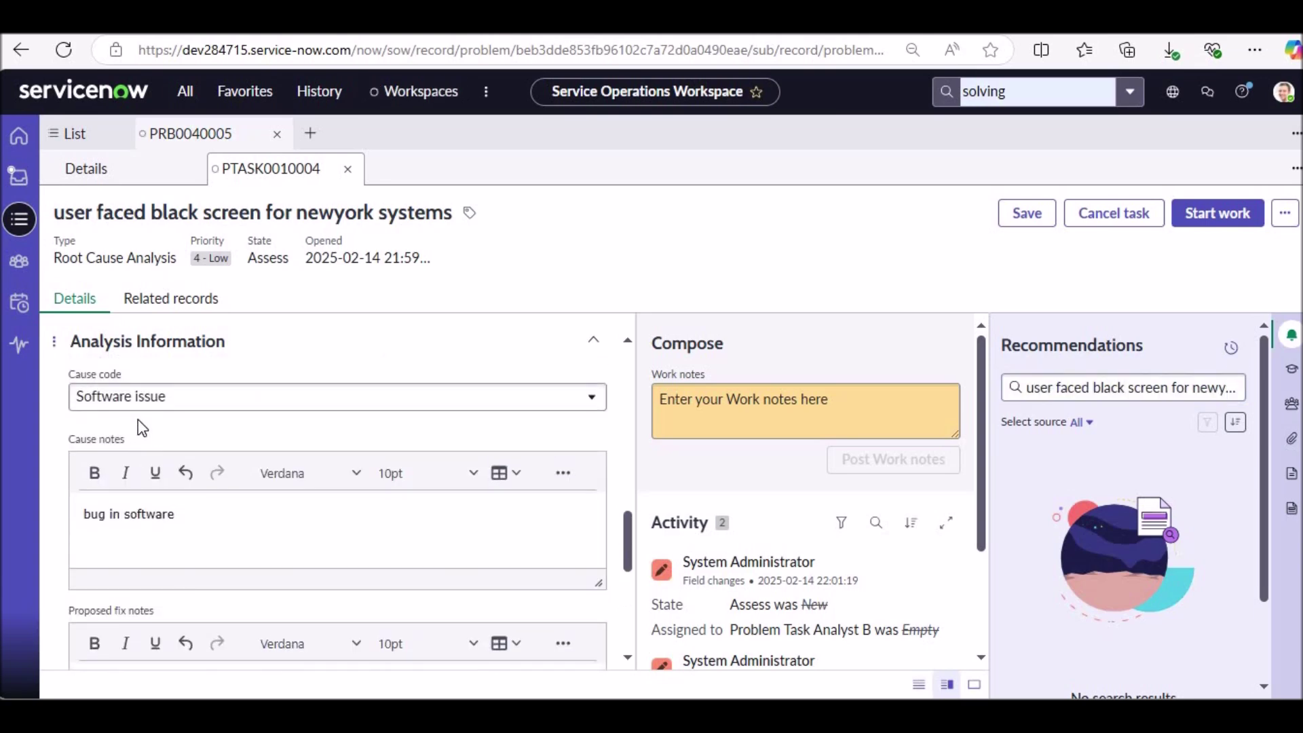
{"action": "scroll", "coordinate": [202, 533], "scroll_direction": "down", "scroll_amount": 3}
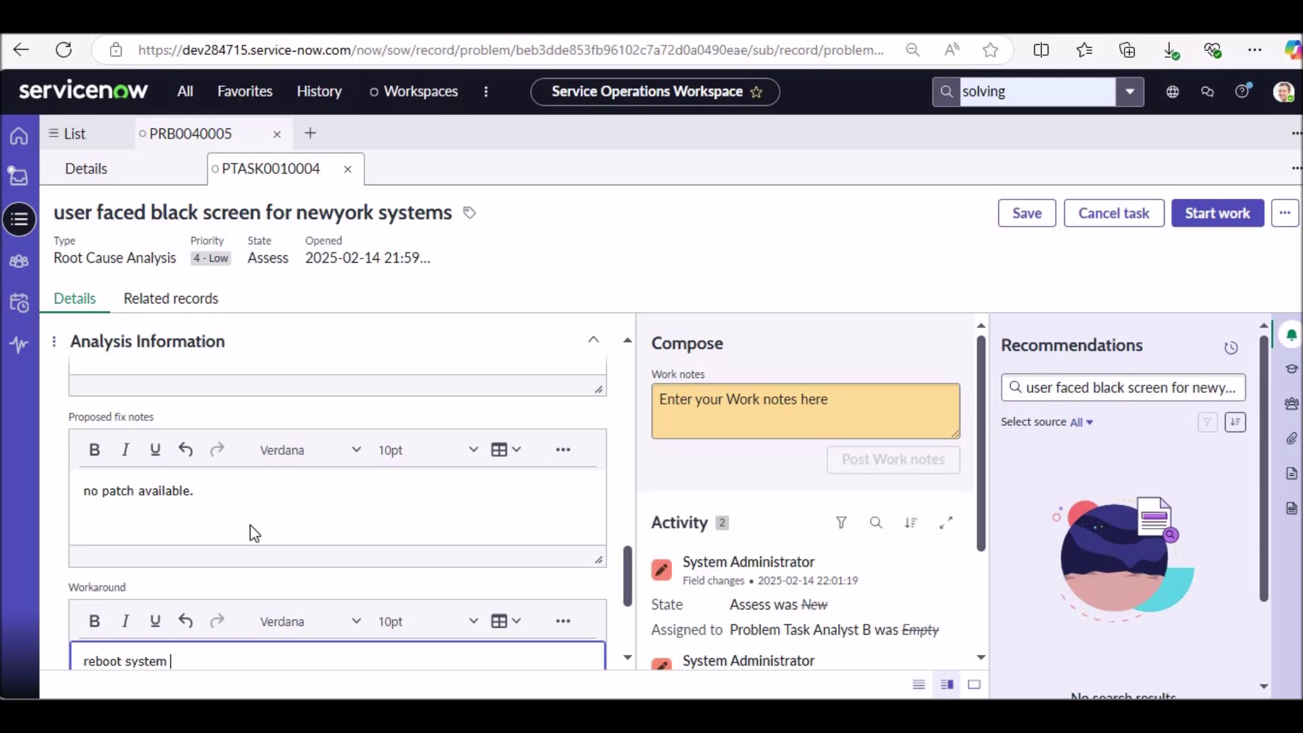
{"action": "scroll", "coordinate": [267, 531], "scroll_direction": "down", "scroll_amount": 2}
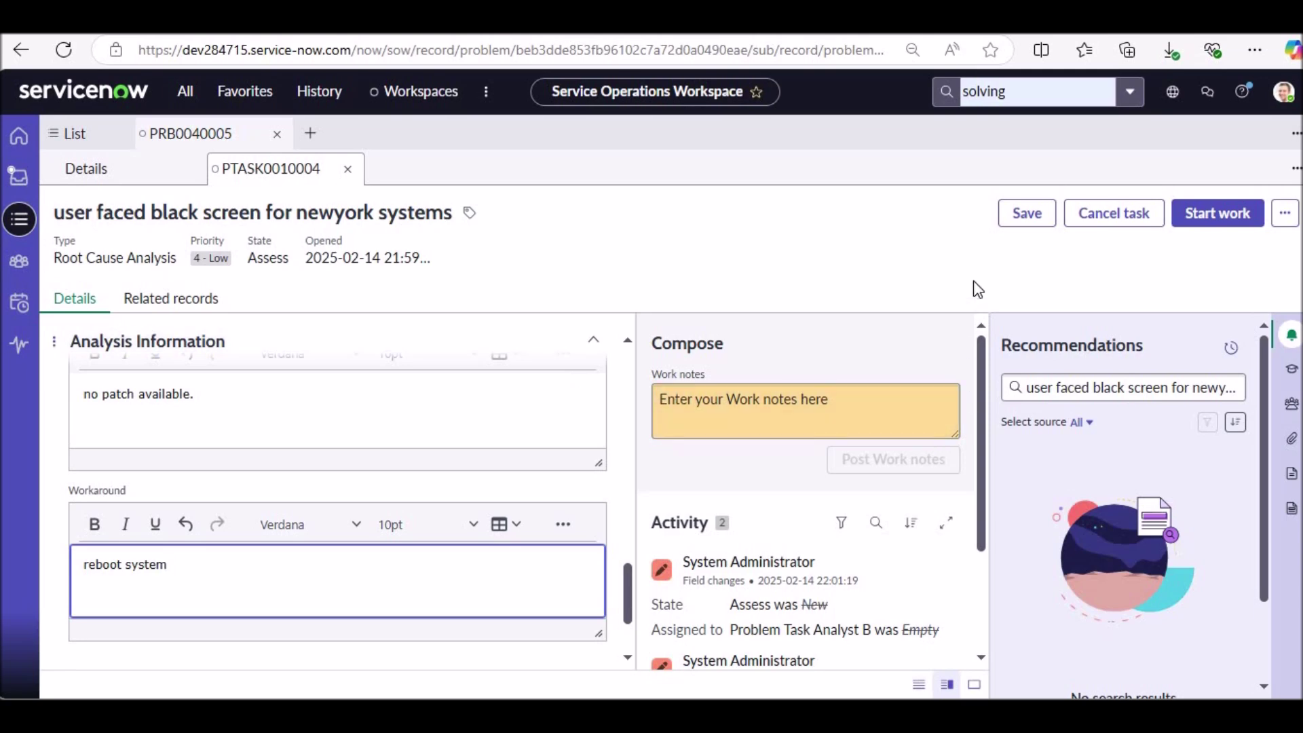
{"action": "scroll", "coordinate": [369, 442], "scroll_direction": "up", "scroll_amount": 5}
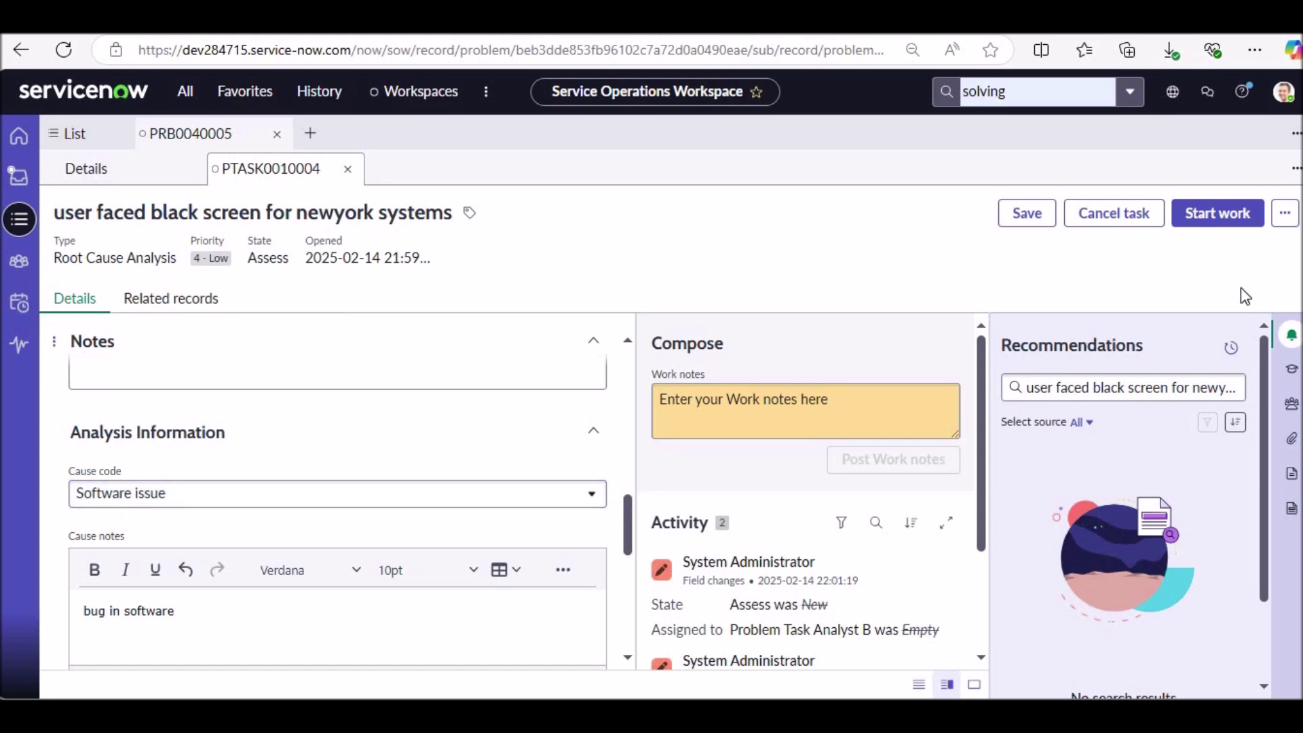
Start work on the problem task, and complete it with the recorded cause, fix and workaround notes
{"action": "left_click", "coordinate": [1204, 227]}
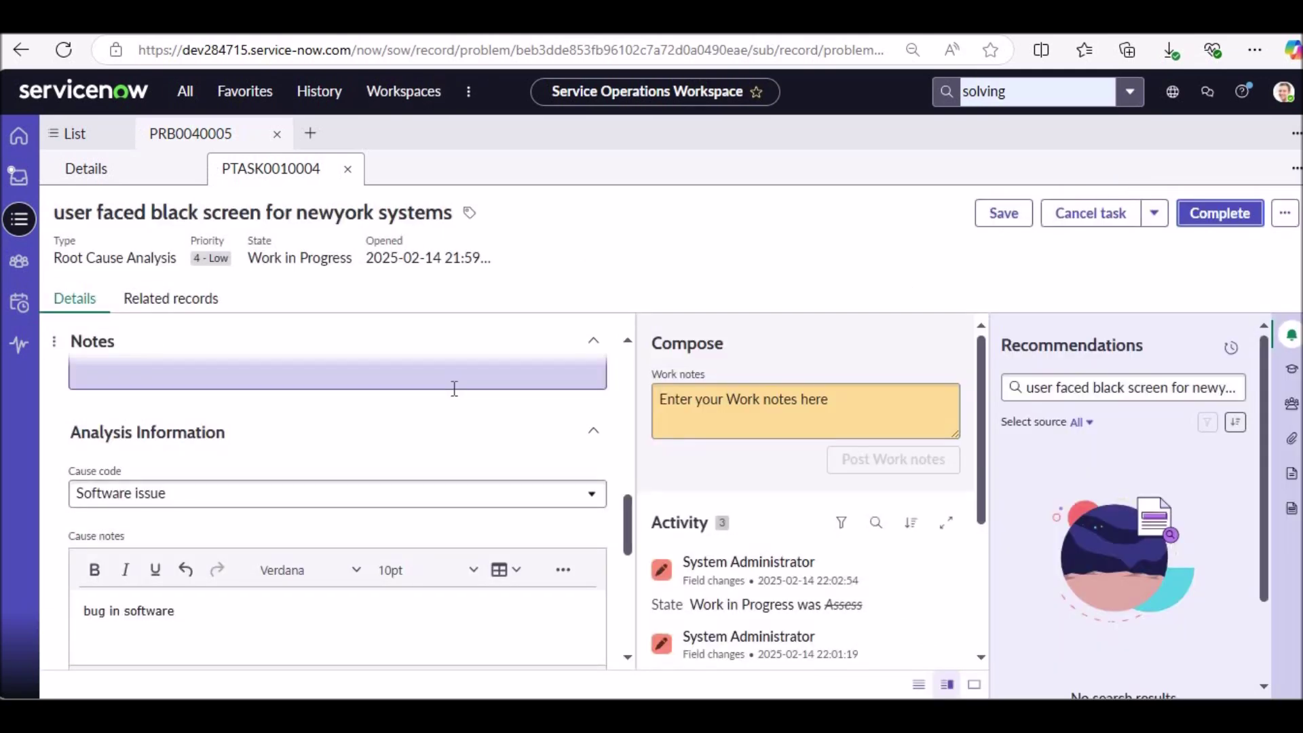
{"action": "left_click", "coordinate": [1230, 221]}
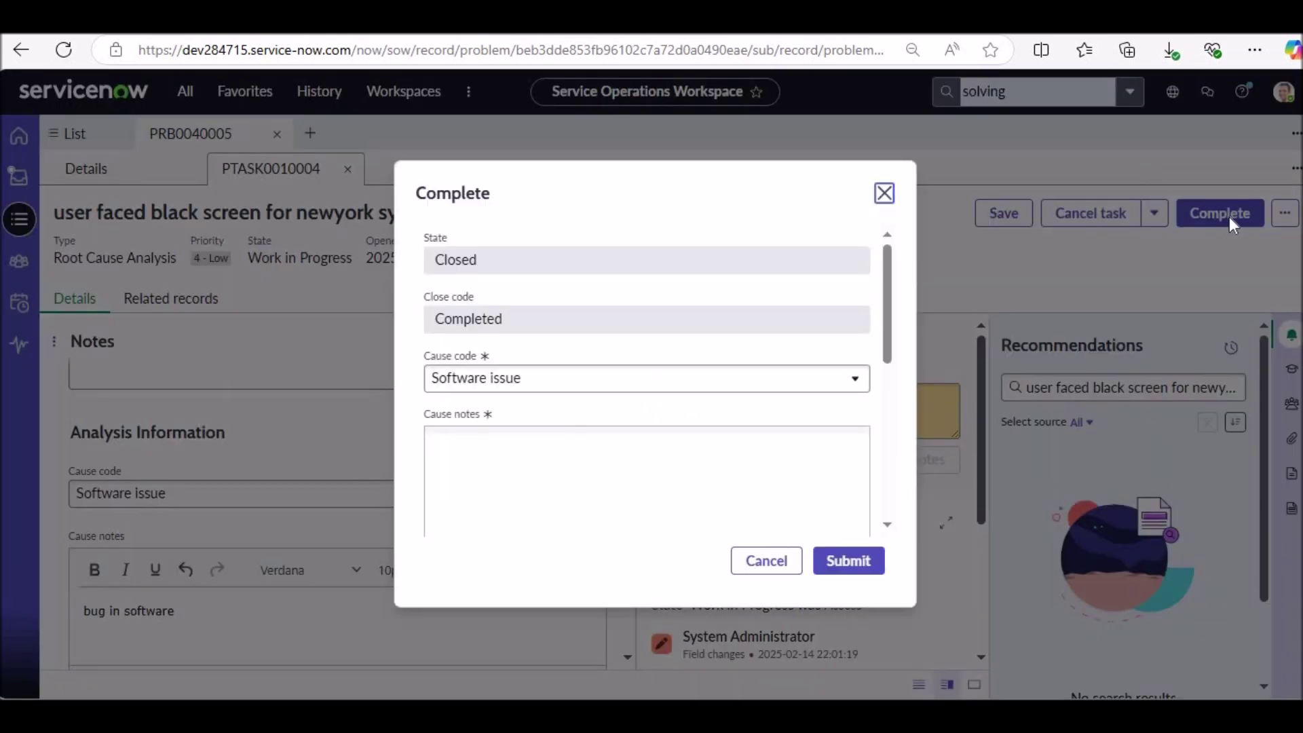
{"action": "scroll", "coordinate": [651, 389], "scroll_direction": "down", "scroll_amount": 5}
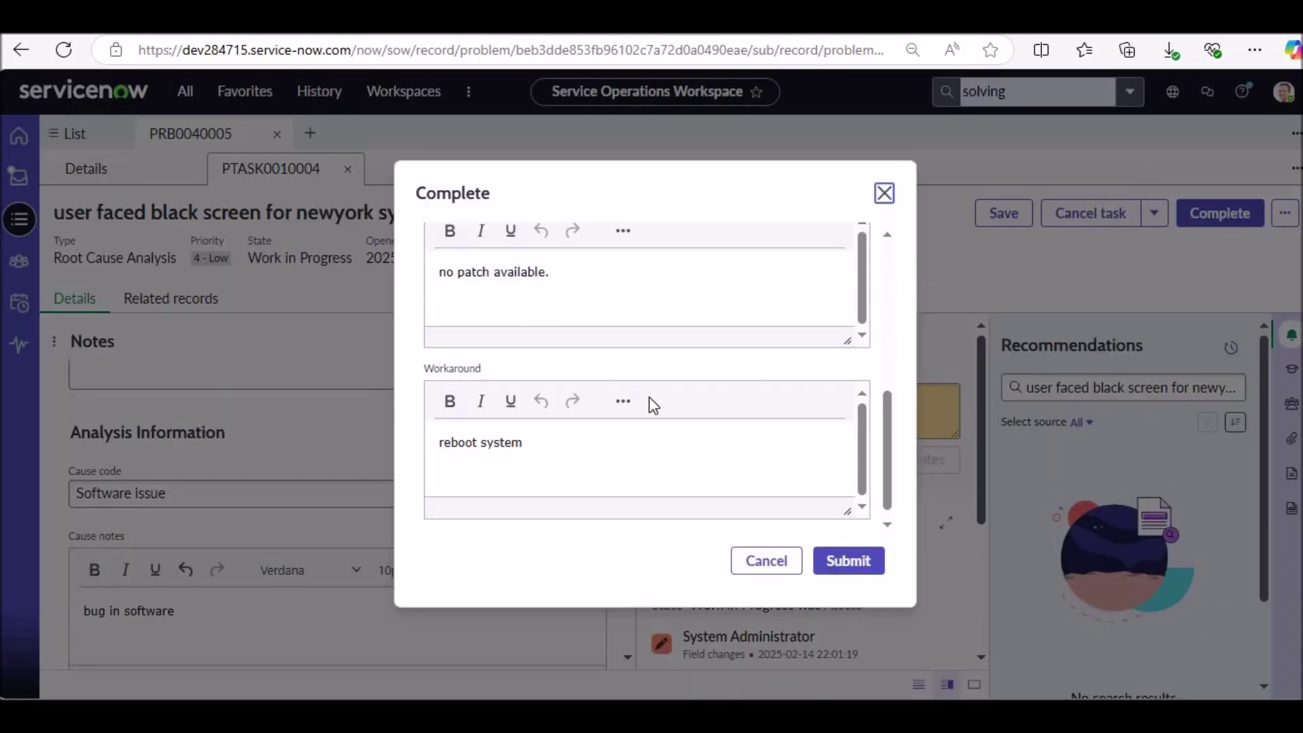
{"action": "left_click", "coordinate": [857, 569]}
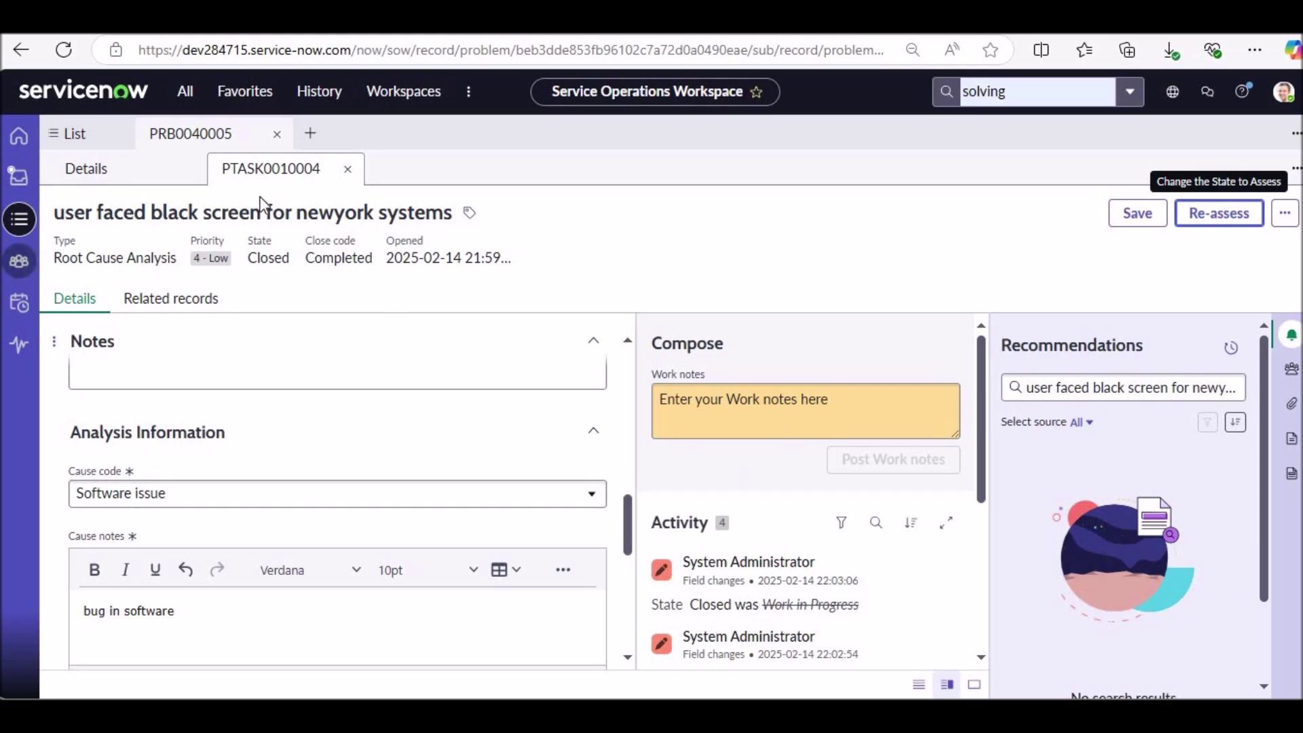
Close the task record, return to the problem's details and check its additional actions such as Fix
{"action": "left_click", "coordinate": [347, 171]}
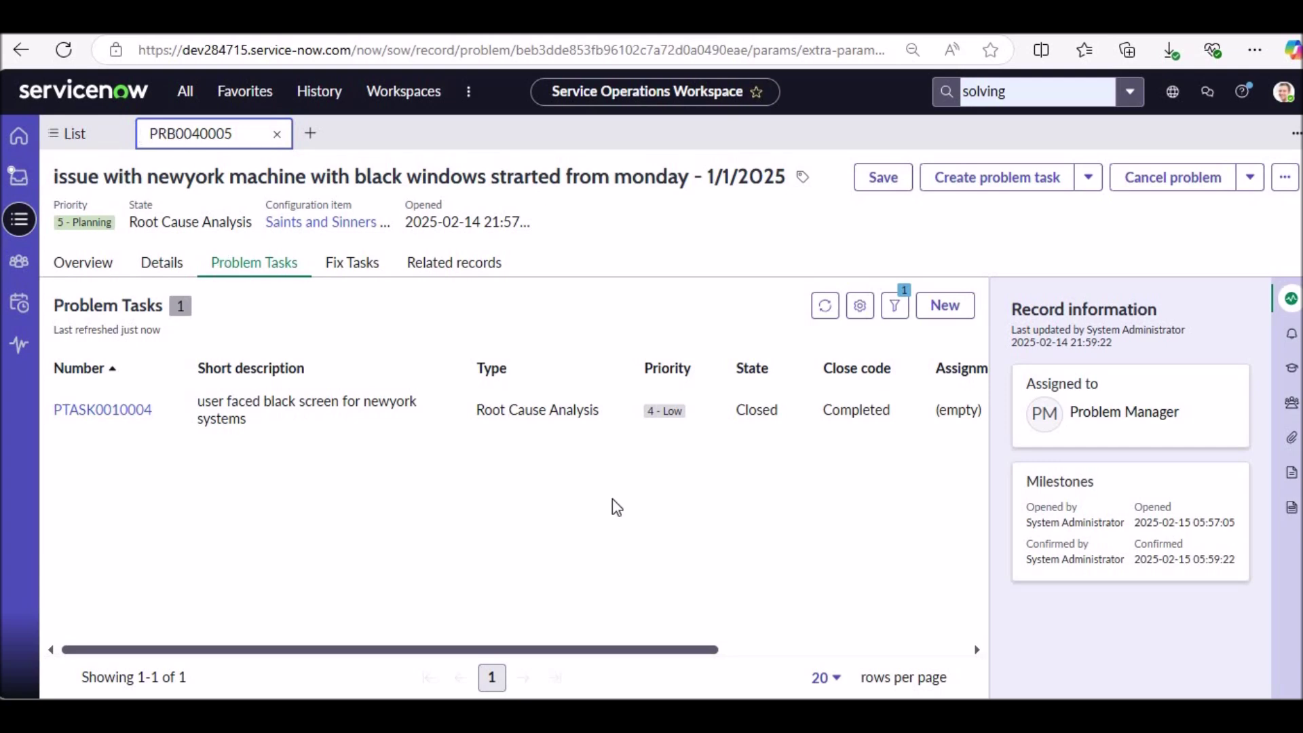
{"action": "left_click", "coordinate": [162, 266]}
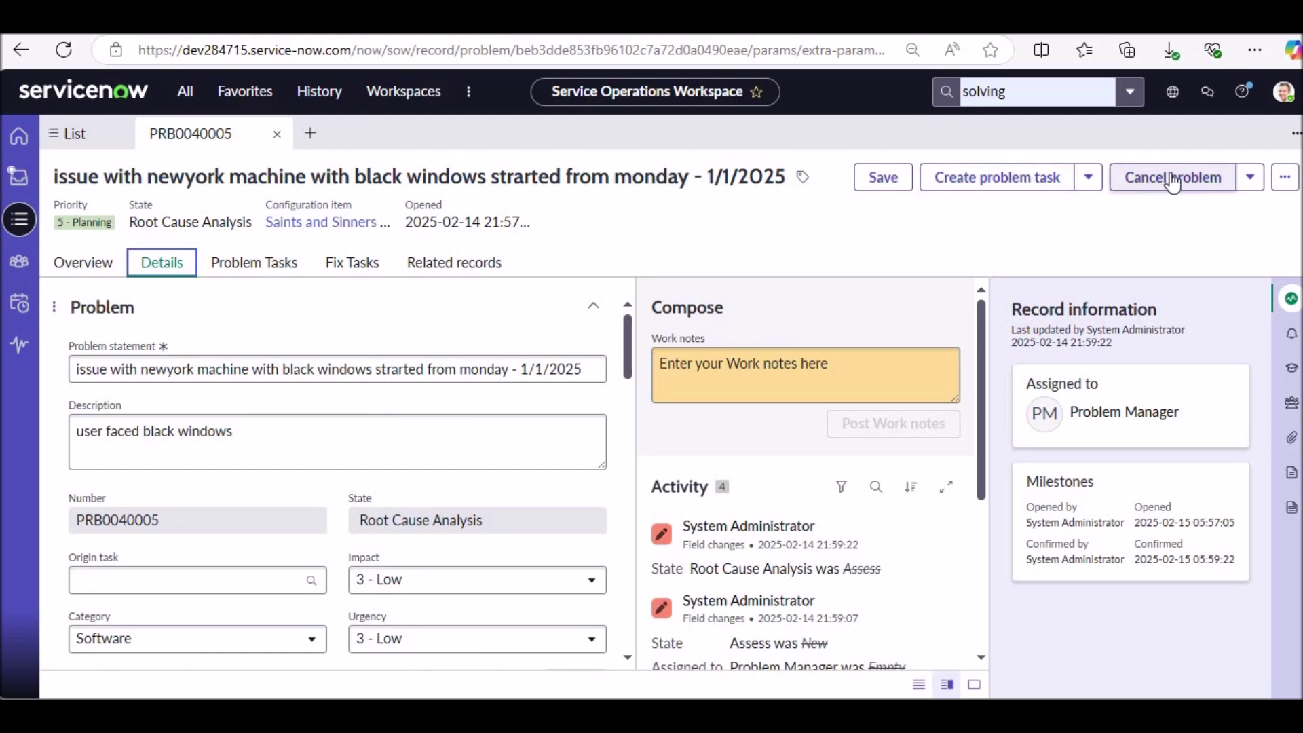
{"action": "left_click", "coordinate": [1284, 178]}
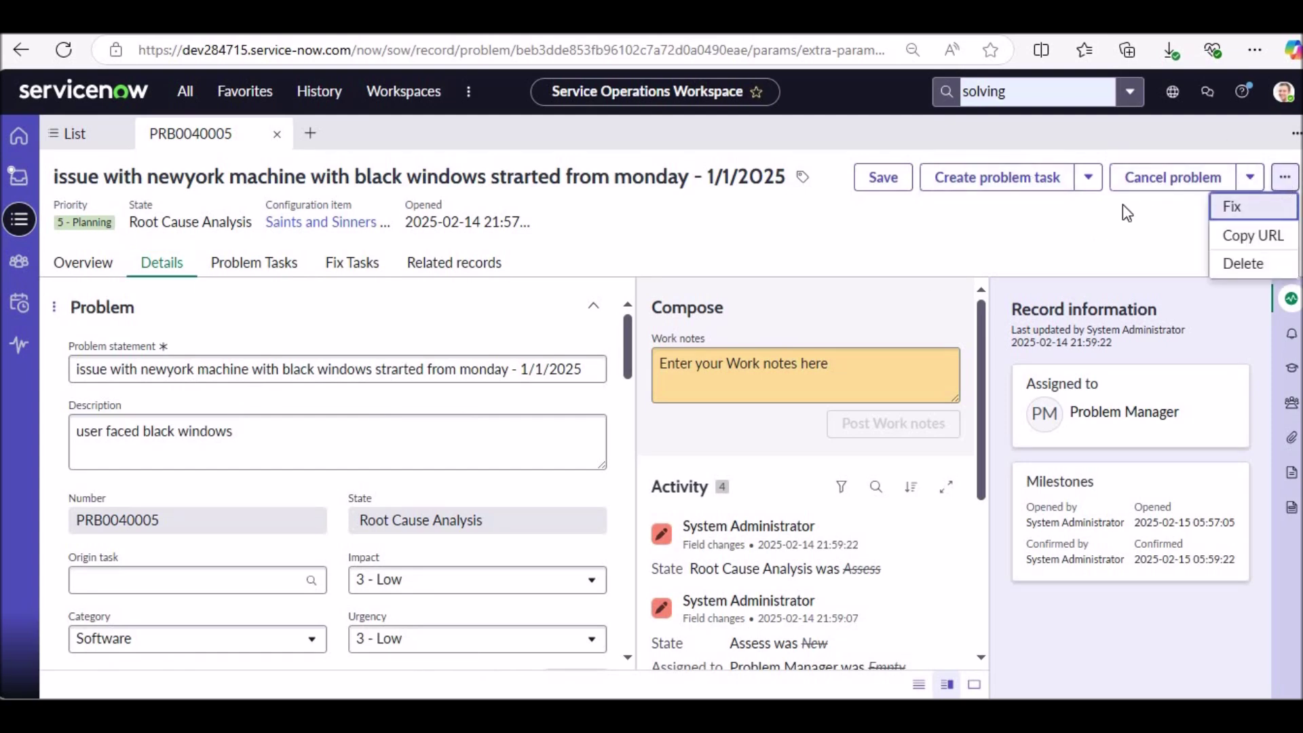
{"action": "left_click", "coordinate": [1230, 204]}
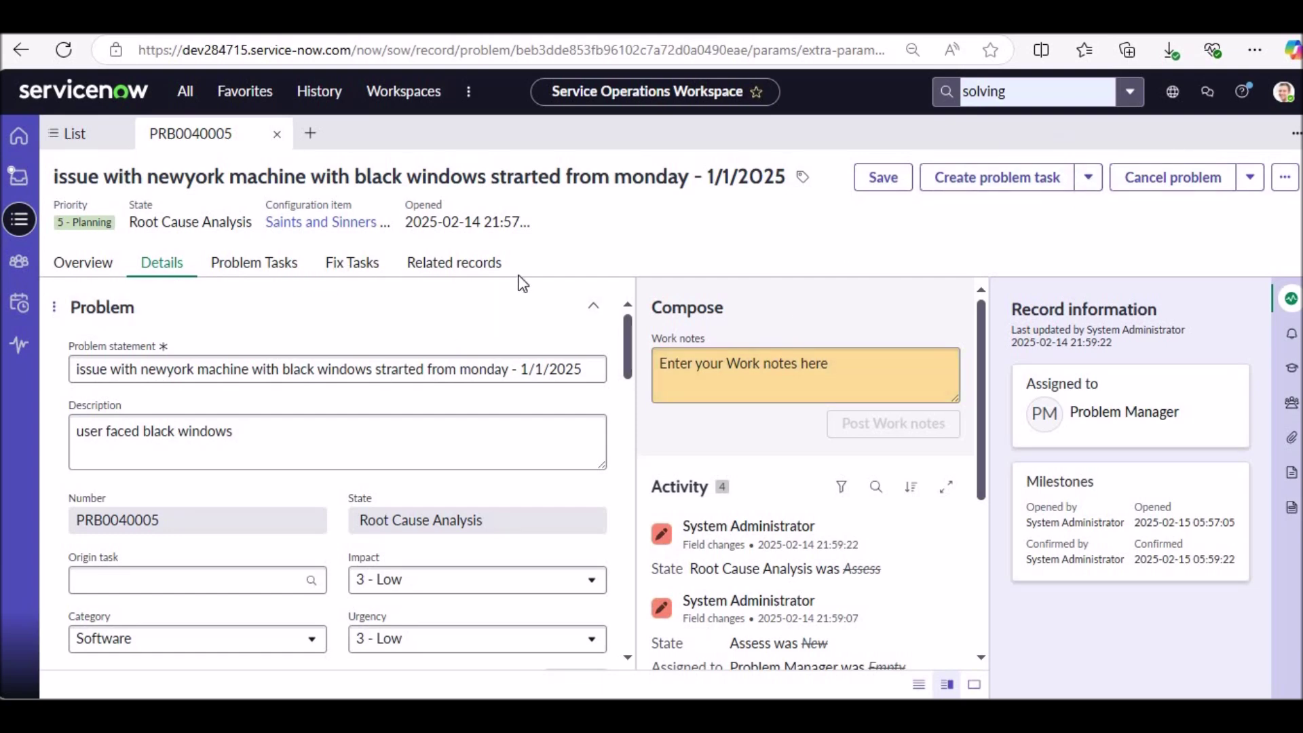
Accept the risk on the problem with cause notes "software vendor issue" and risk accepted reason "software vendor issue , high cost"
{"action": "left_click", "coordinate": [1263, 185]}
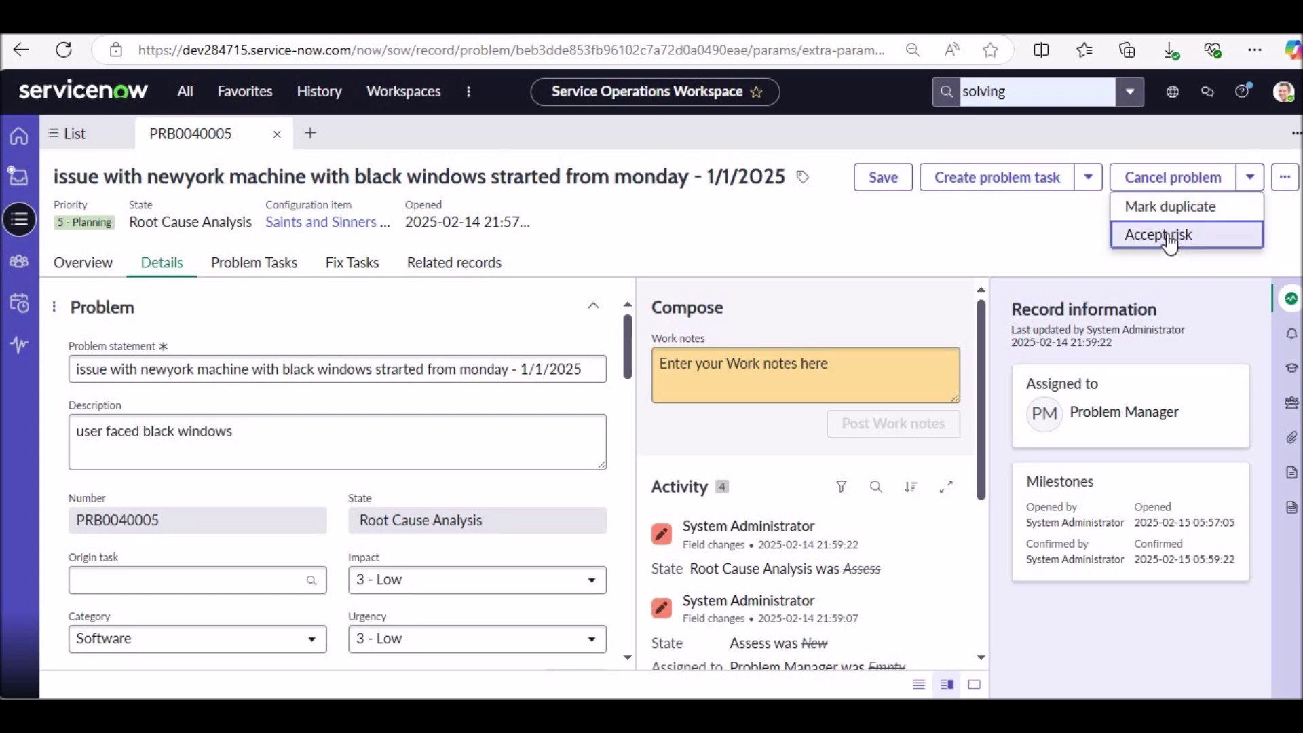
{"action": "left_click", "coordinate": [1163, 235]}
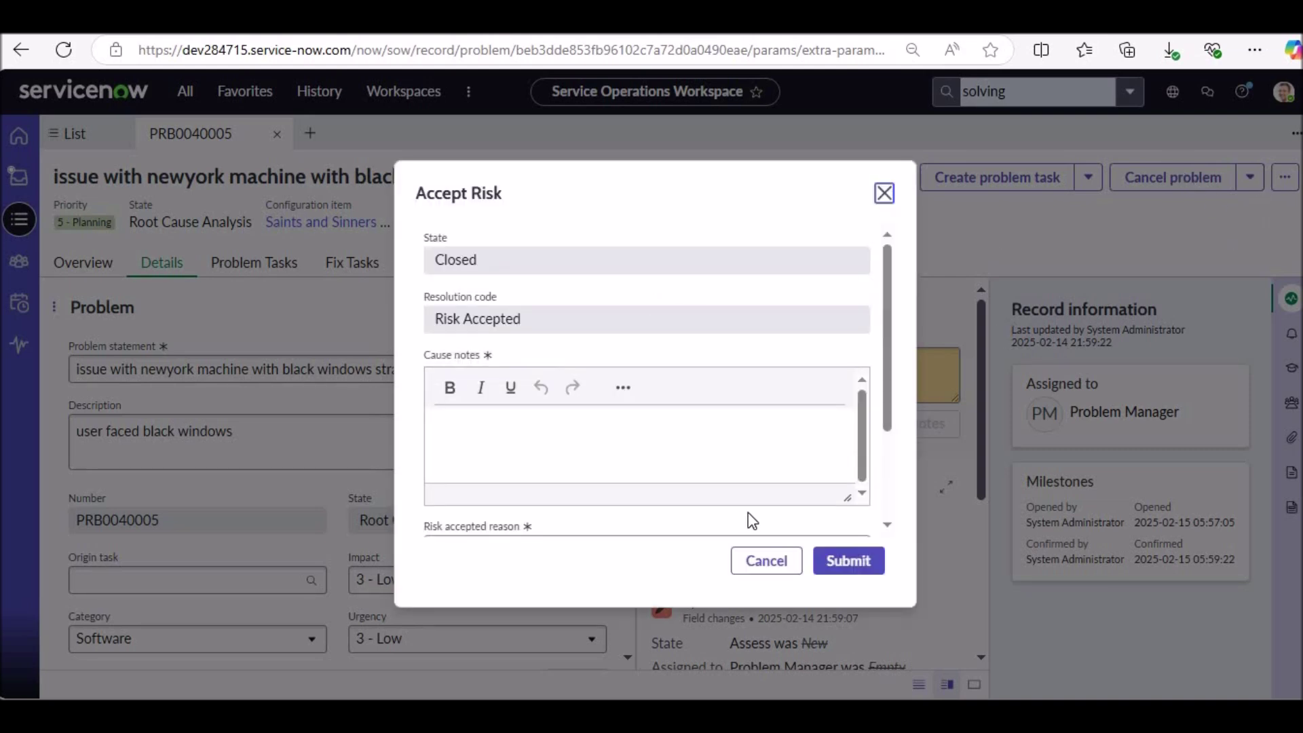
{"action": "left_click", "coordinate": [649, 438]}
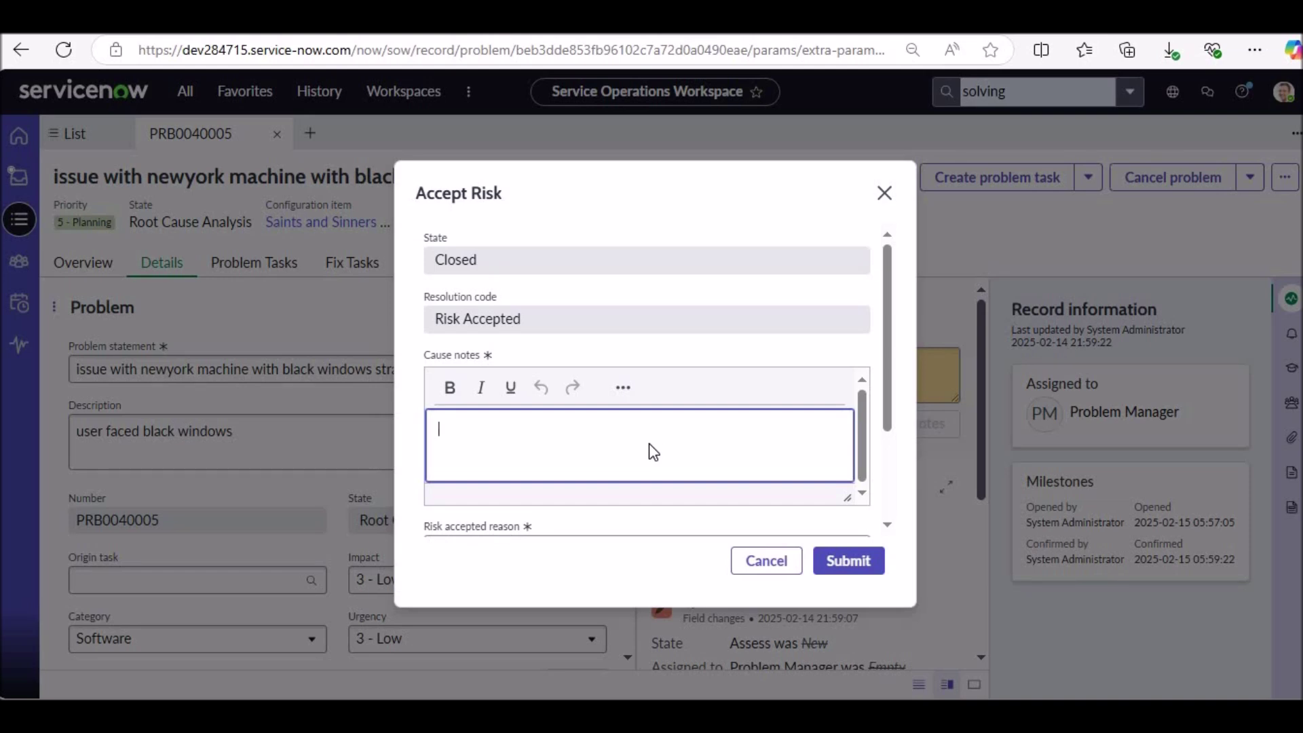
{"action": "type", "text": "software vendor issue"}
{"action": "scroll", "coordinate": [605, 409], "scroll_direction": "down", "scroll_amount": 2}
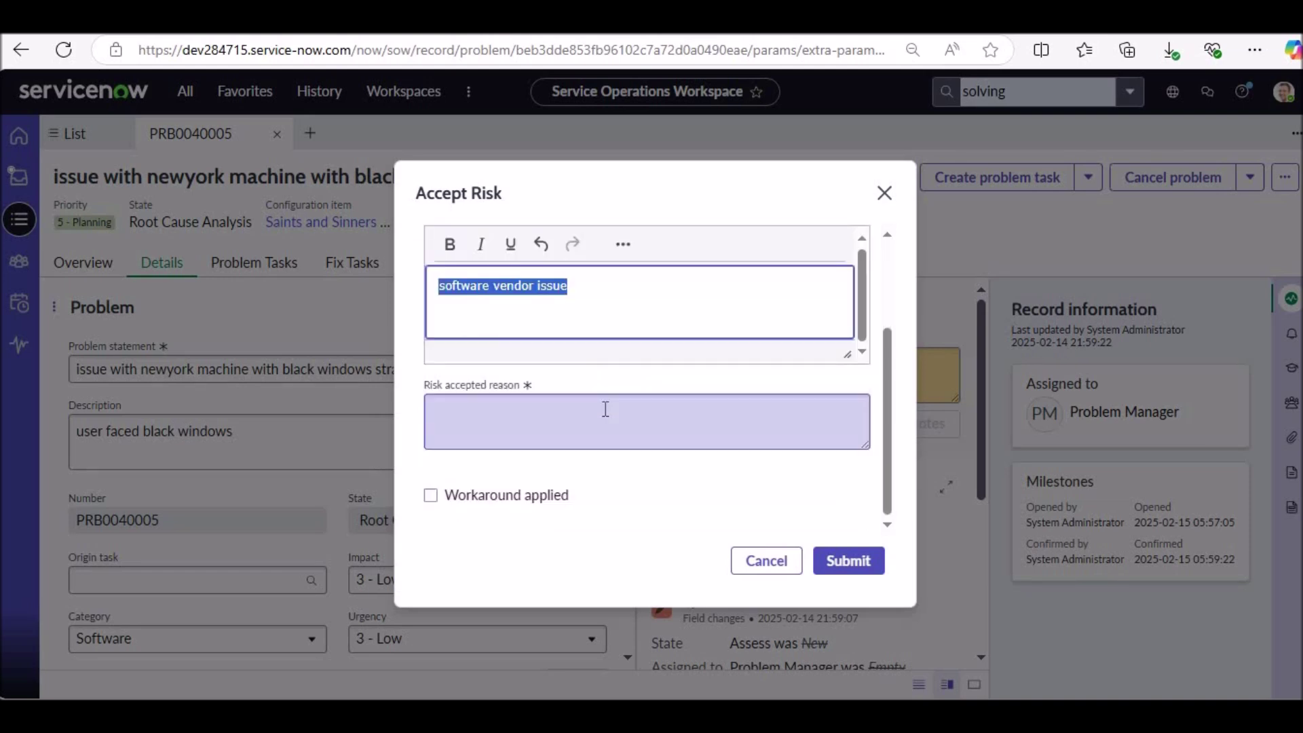
{"action": "left_click", "coordinate": [605, 409]}
{"action": "type", "text": "software vendor issue"}
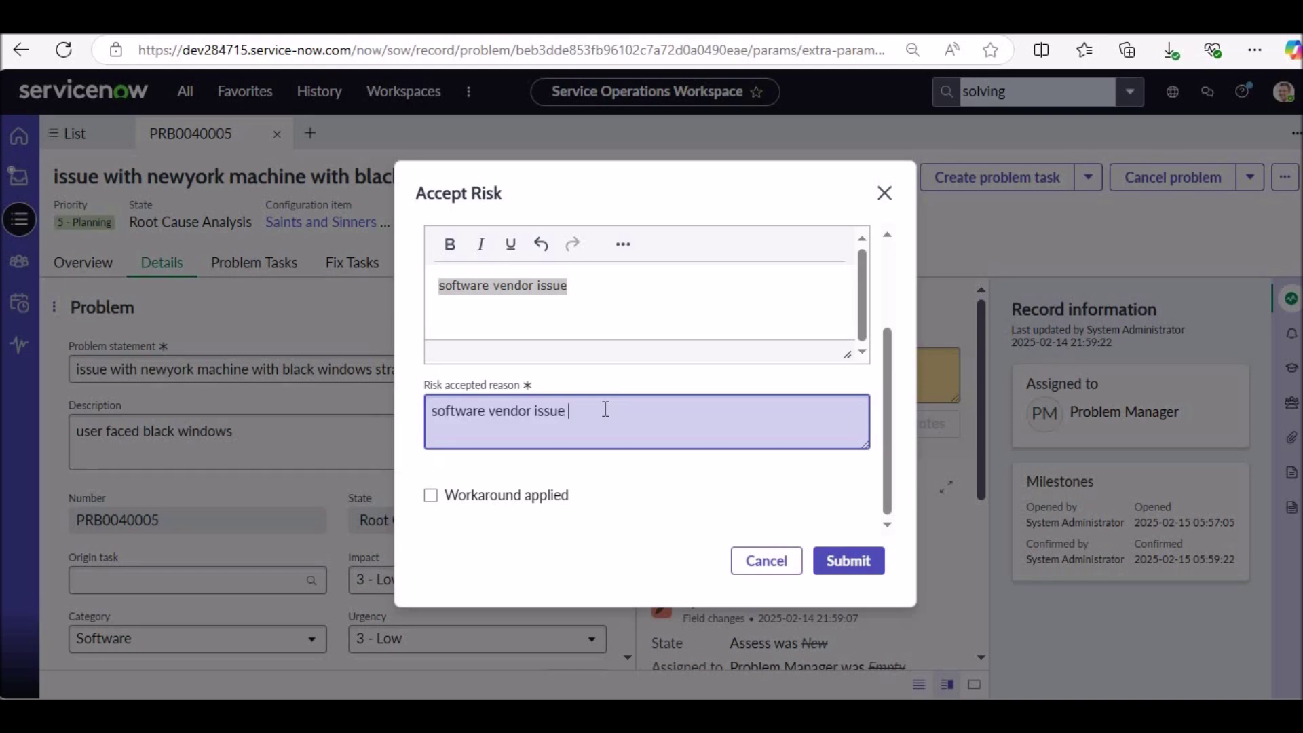
{"action": "type", "text": ",  high cost"}
Mark the workaround as applied with the text "reboot system" and submit the risk acceptance to close the problem
{"action": "left_click", "coordinate": [431, 499]}
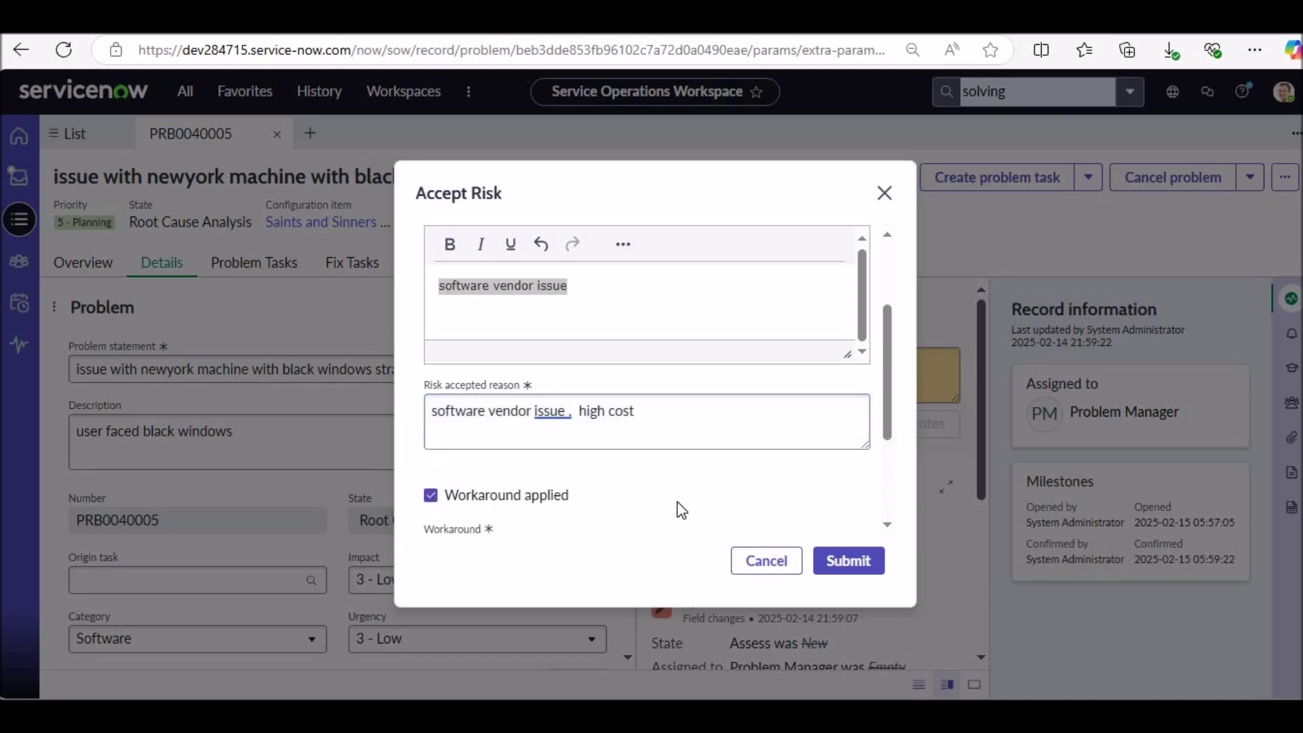
{"action": "scroll", "coordinate": [682, 510], "scroll_direction": "down", "scroll_amount": 3}
{"action": "left_click", "coordinate": [570, 475]}
{"action": "type", "text": "re"}
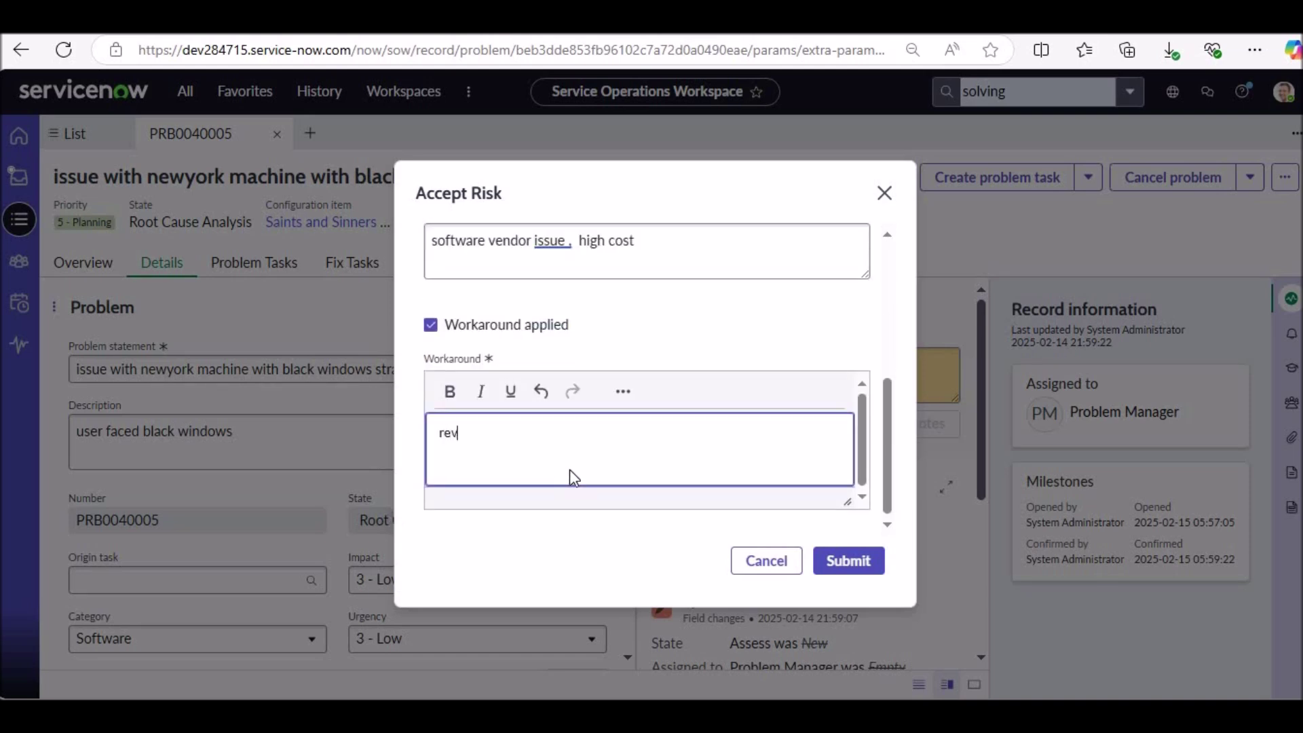
{"action": "type", "text": "boot system"}
{"action": "left_click", "coordinate": [825, 562]}
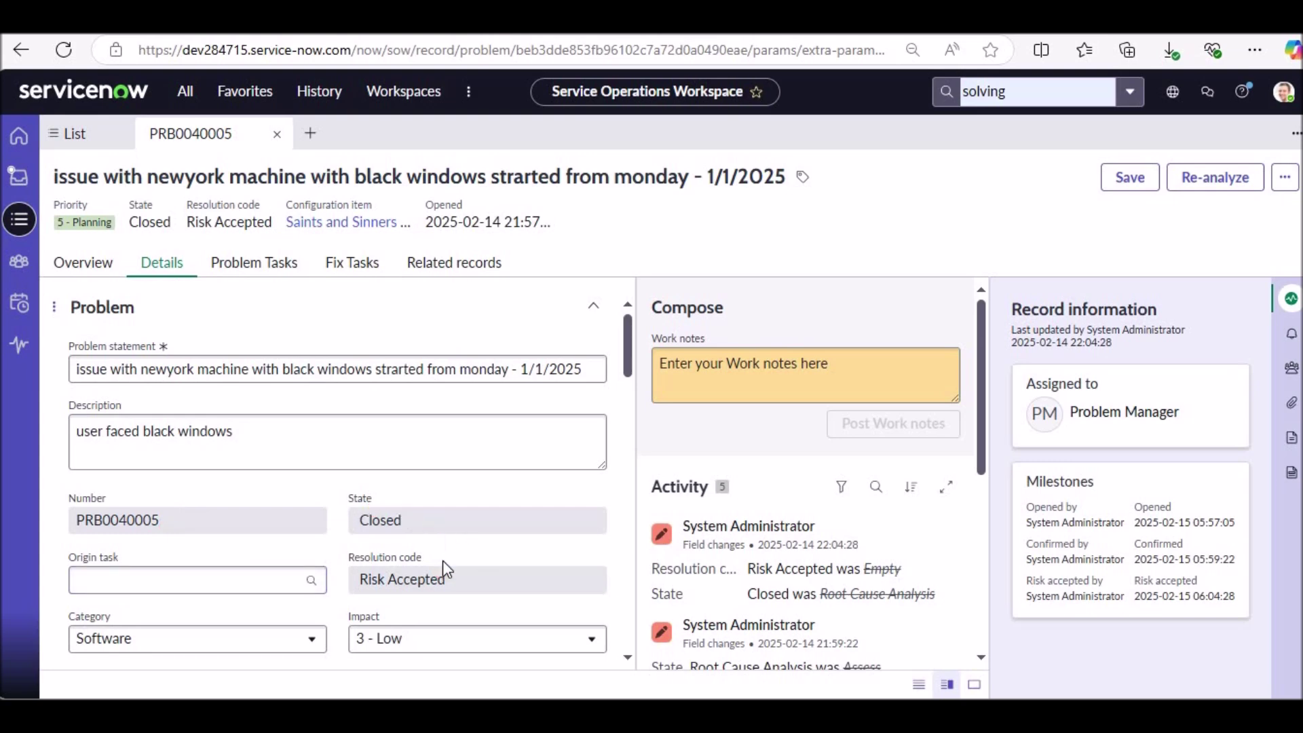
{"action": "scroll", "coordinate": [449, 579], "scroll_direction": "down", "scroll_amount": 6}
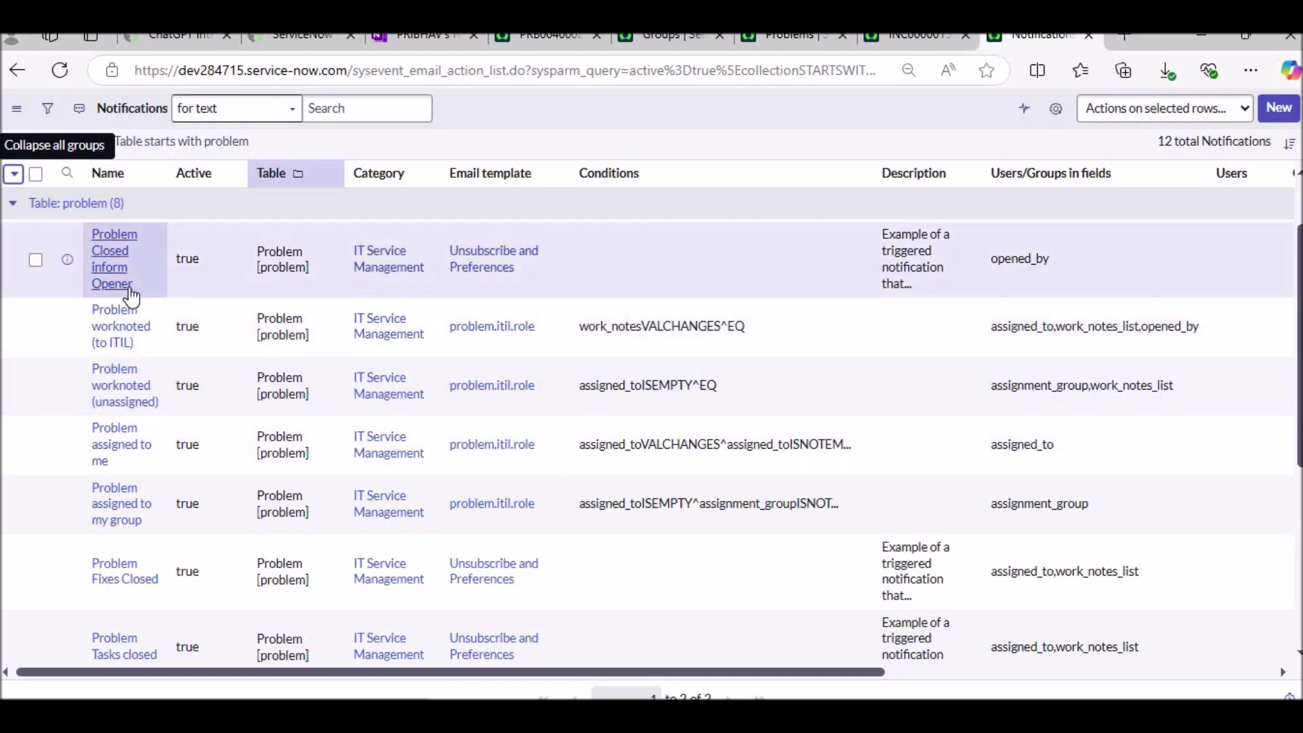
Review the active problem notifications and examine which recipient fields the two Problem worknoted notifications (to ITIL and unassigned) use
{"action": "scroll", "coordinate": [130, 296], "scroll_direction": "down", "scroll_amount": 2}
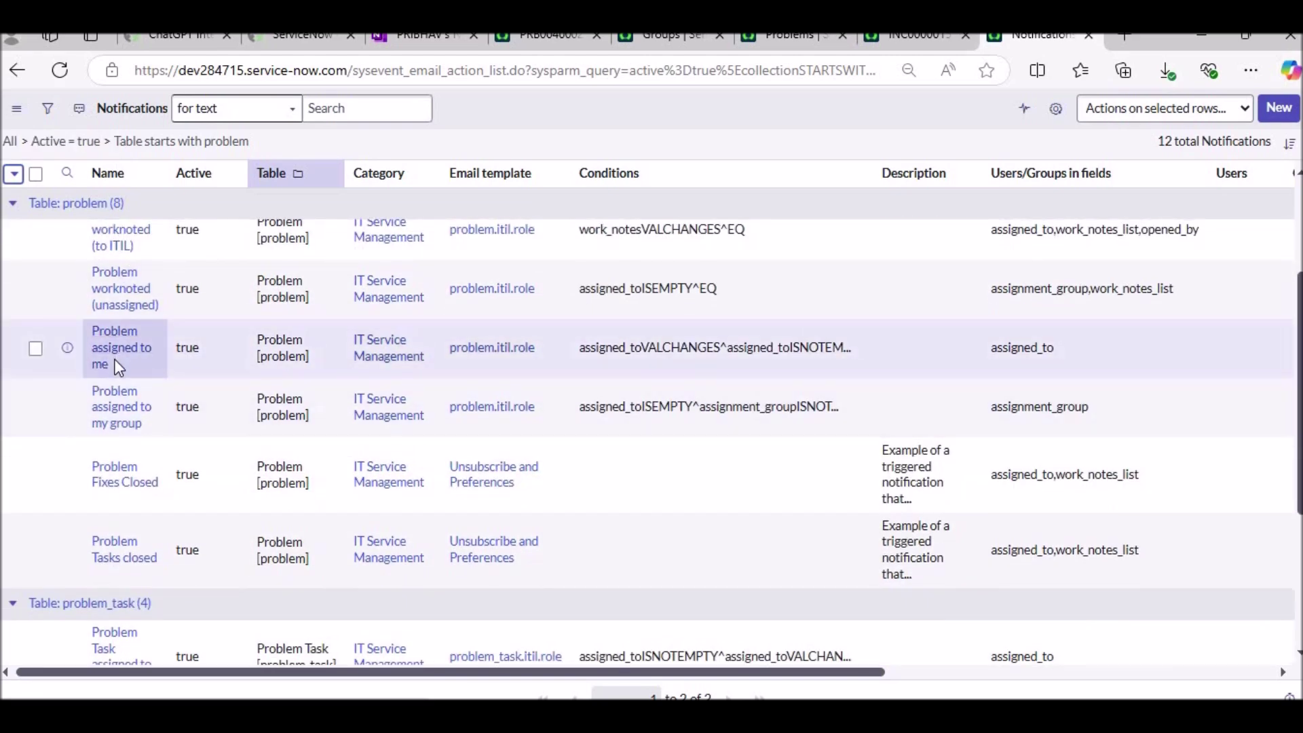
{"action": "scroll", "coordinate": [116, 360], "scroll_direction": "up", "scroll_amount": 4}
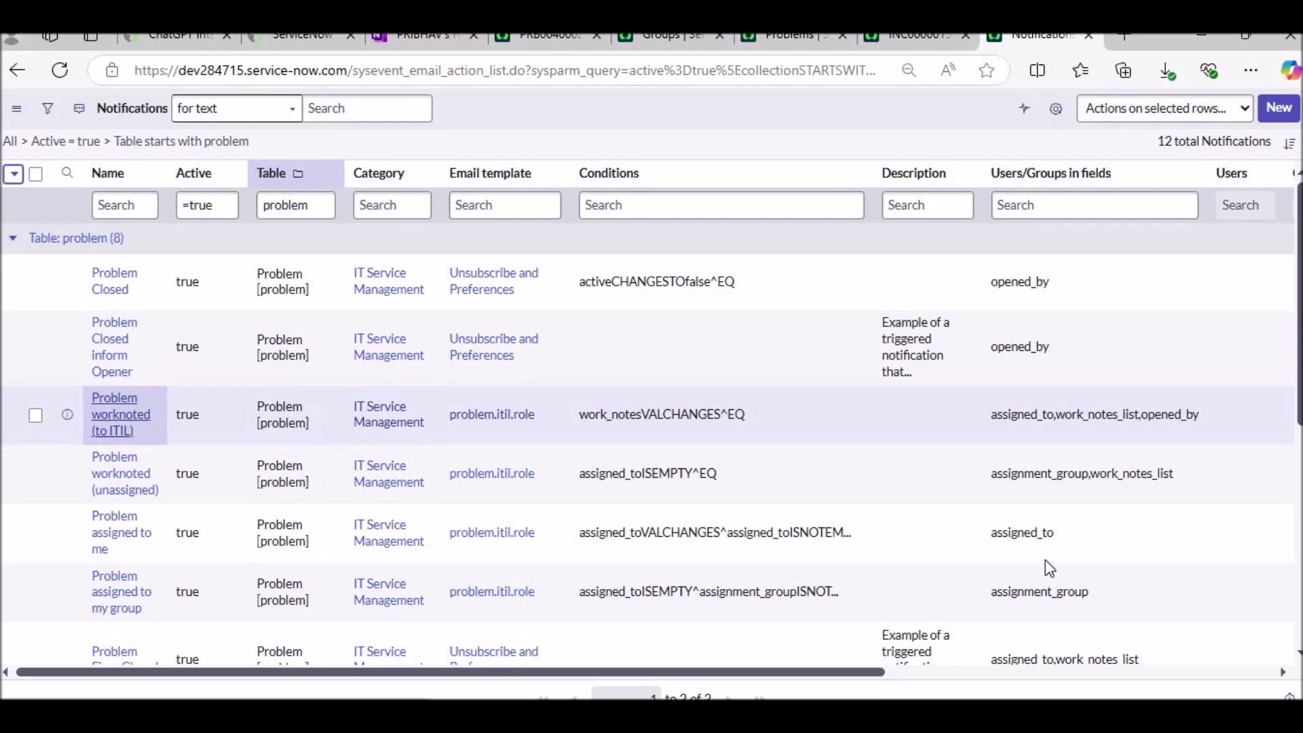
{"action": "left_click_drag", "start_coordinate": [995, 414], "coordinate": [1155, 401]}
{"action": "scroll", "coordinate": [1106, 462], "scroll_direction": "down", "scroll_amount": 2}
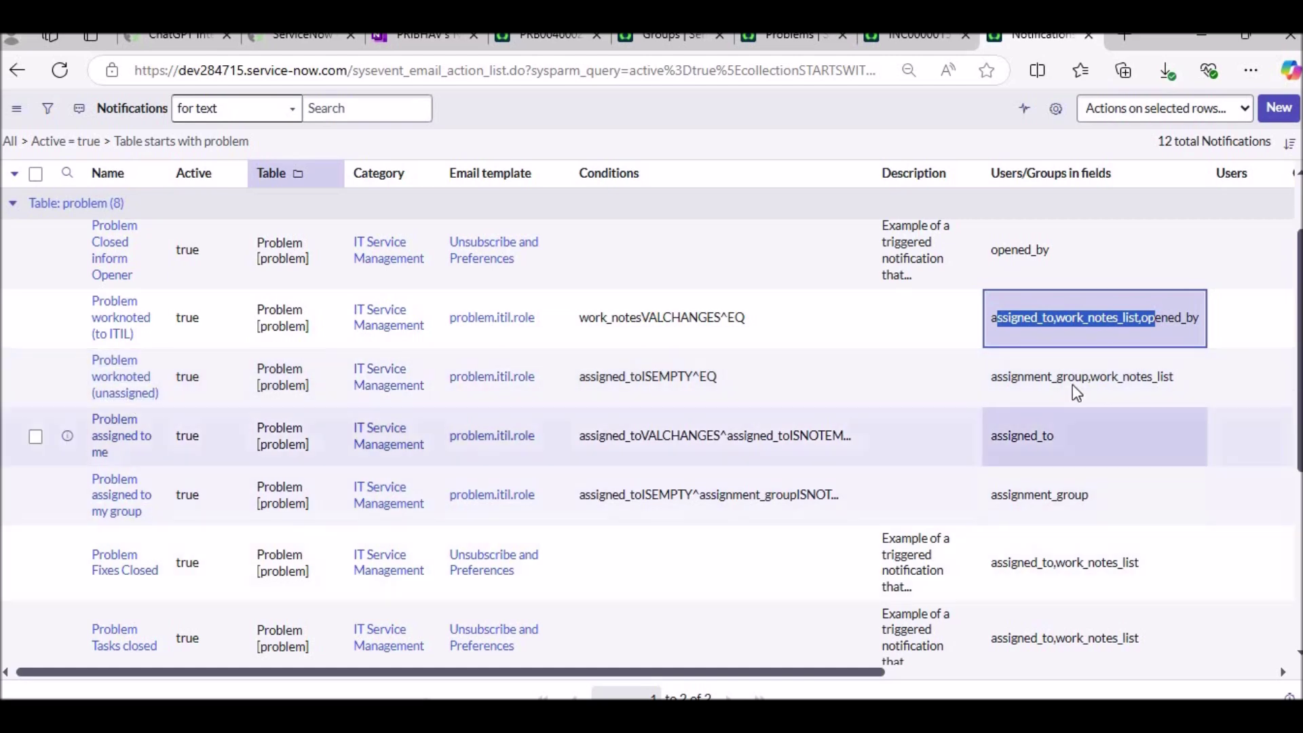
{"action": "left_click_drag", "start_coordinate": [1135, 377], "coordinate": [1062, 380]}
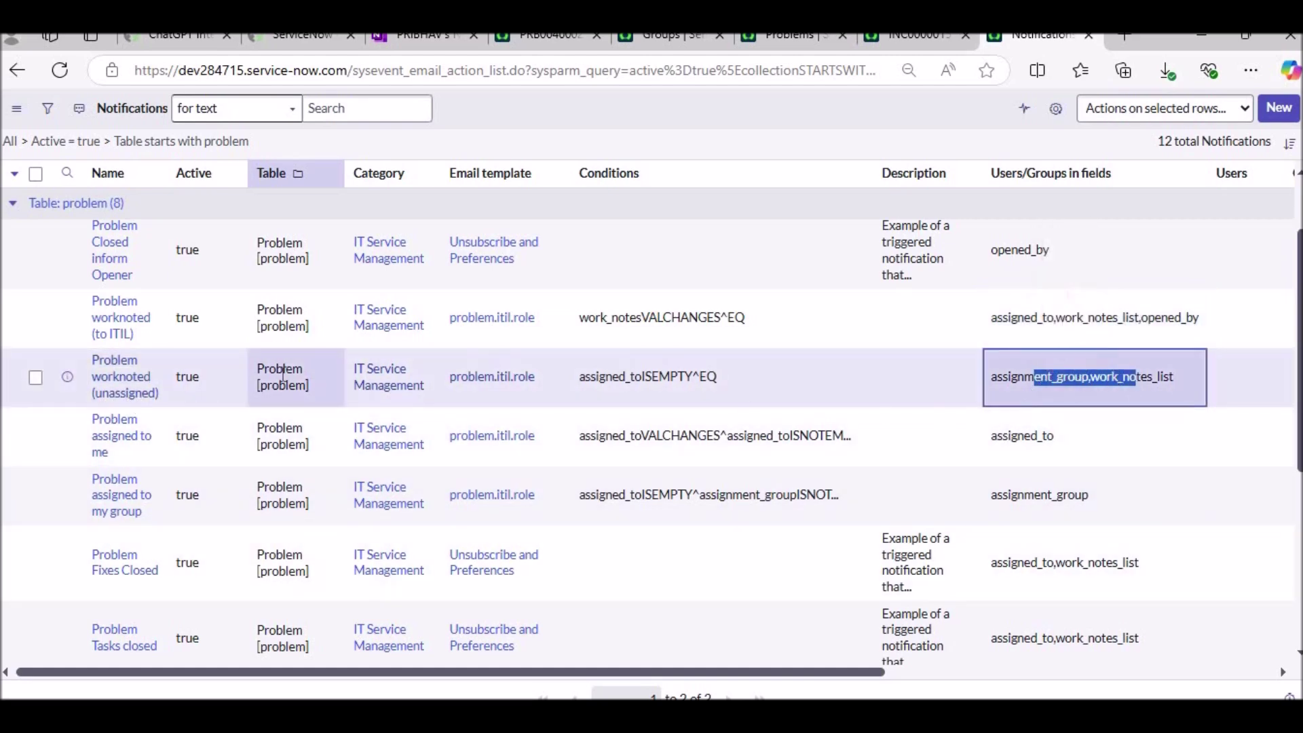
Compare the recipient fields of the "Problem assigned to me" and "Problem assigned to my group" notifications
{"action": "scroll", "coordinate": [275, 383], "scroll_direction": "down", "scroll_amount": 1}
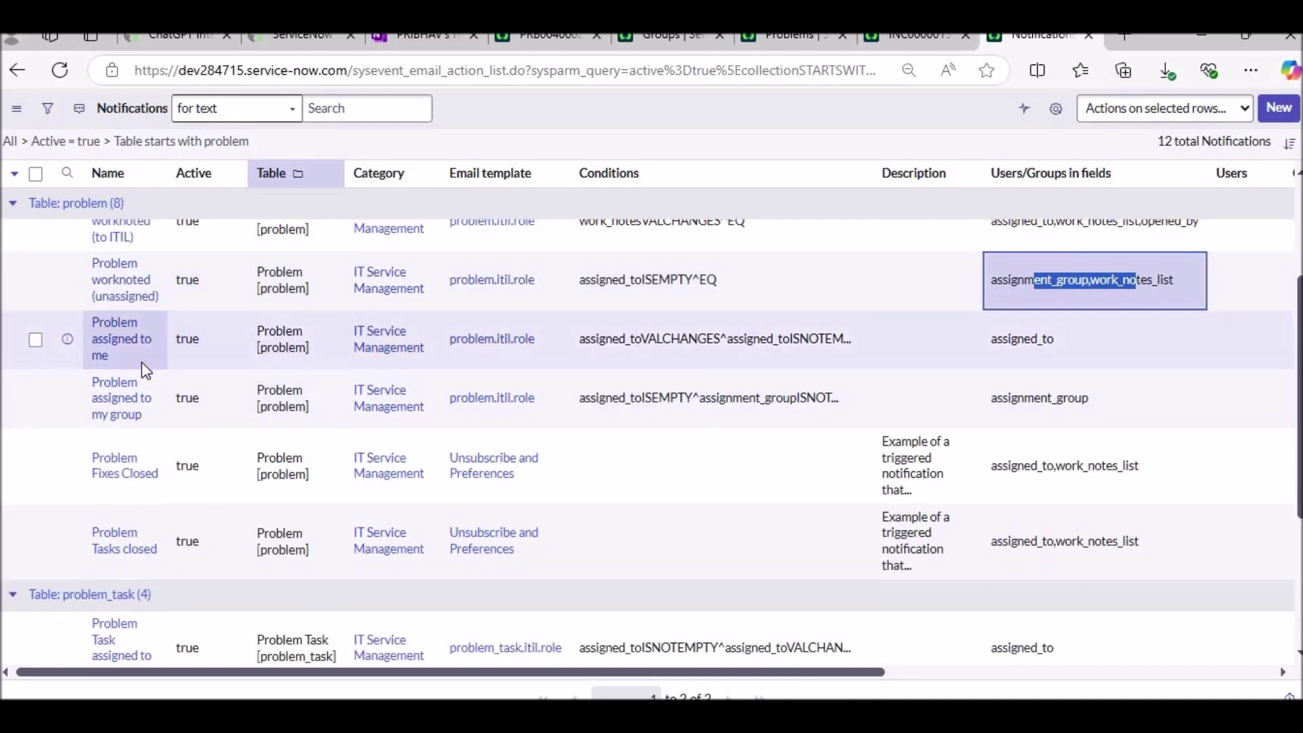
{"action": "left_click_drag", "start_coordinate": [149, 370], "coordinate": [99, 323]}
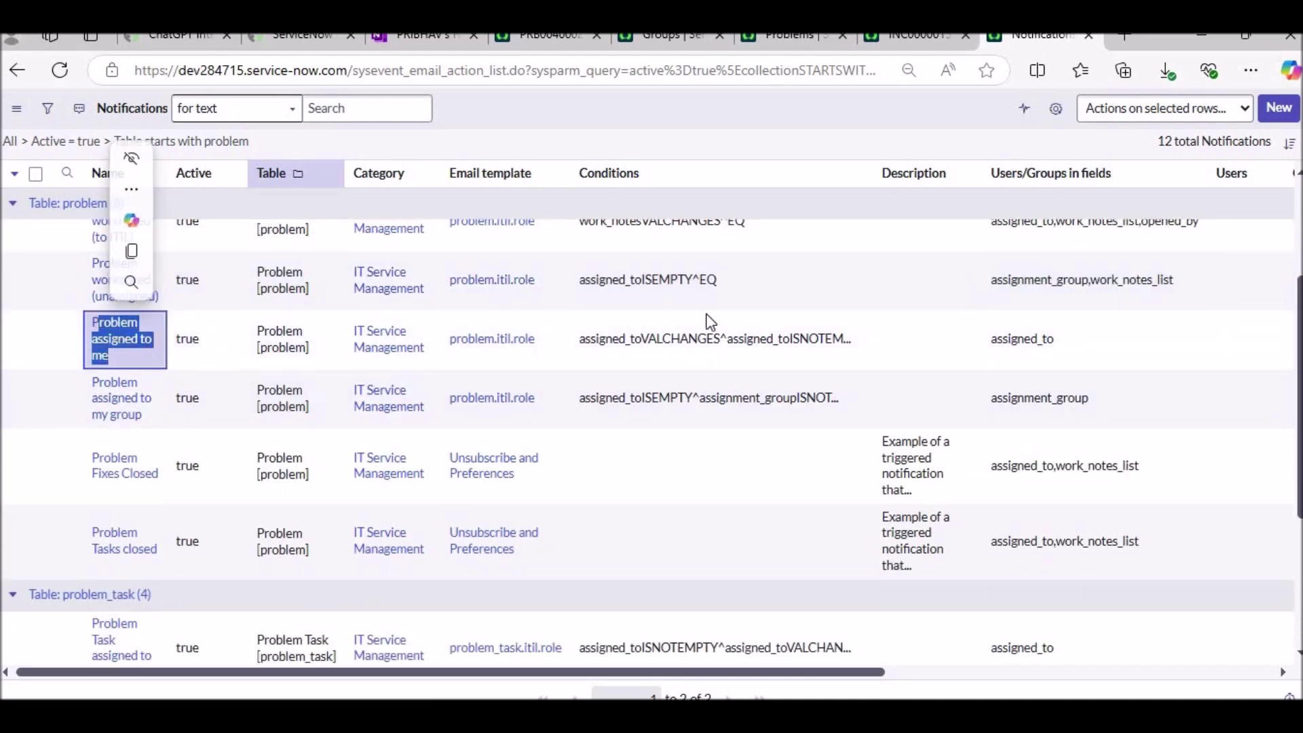
{"action": "left_click", "coordinate": [1041, 347]}
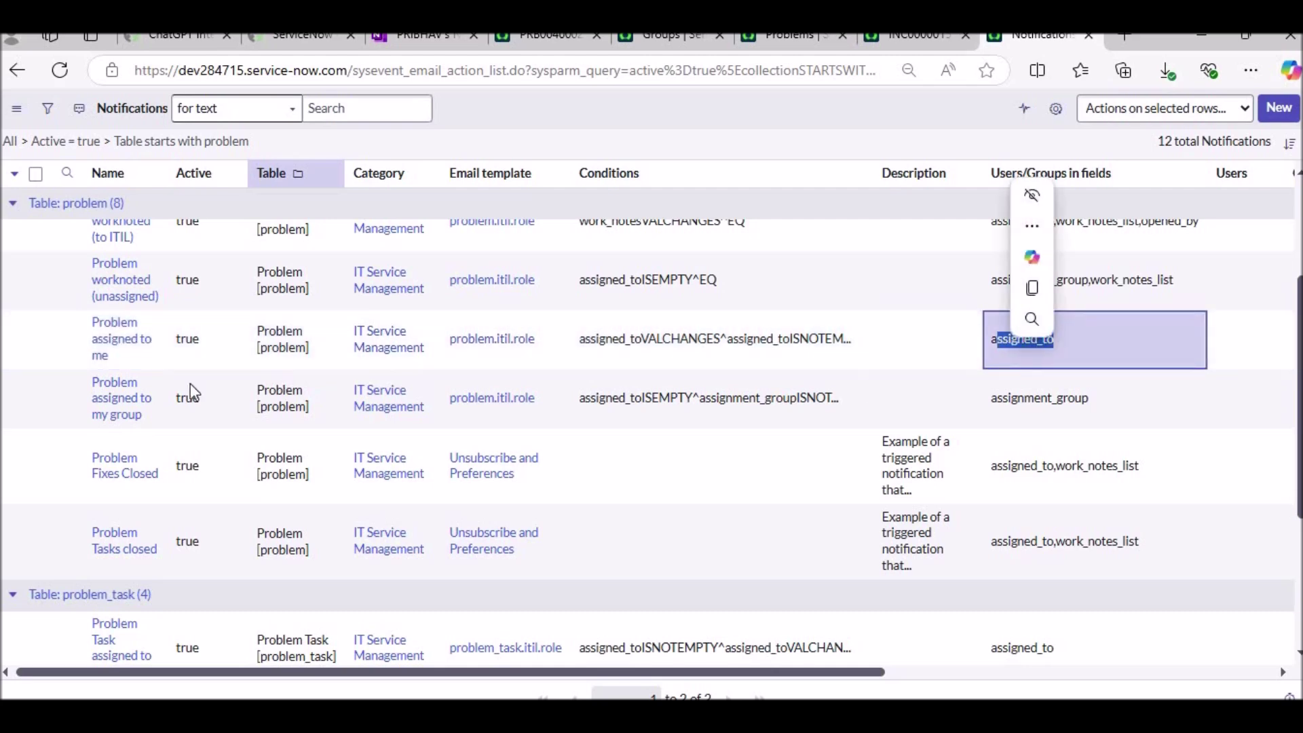
{"action": "left_click", "coordinate": [153, 422]}
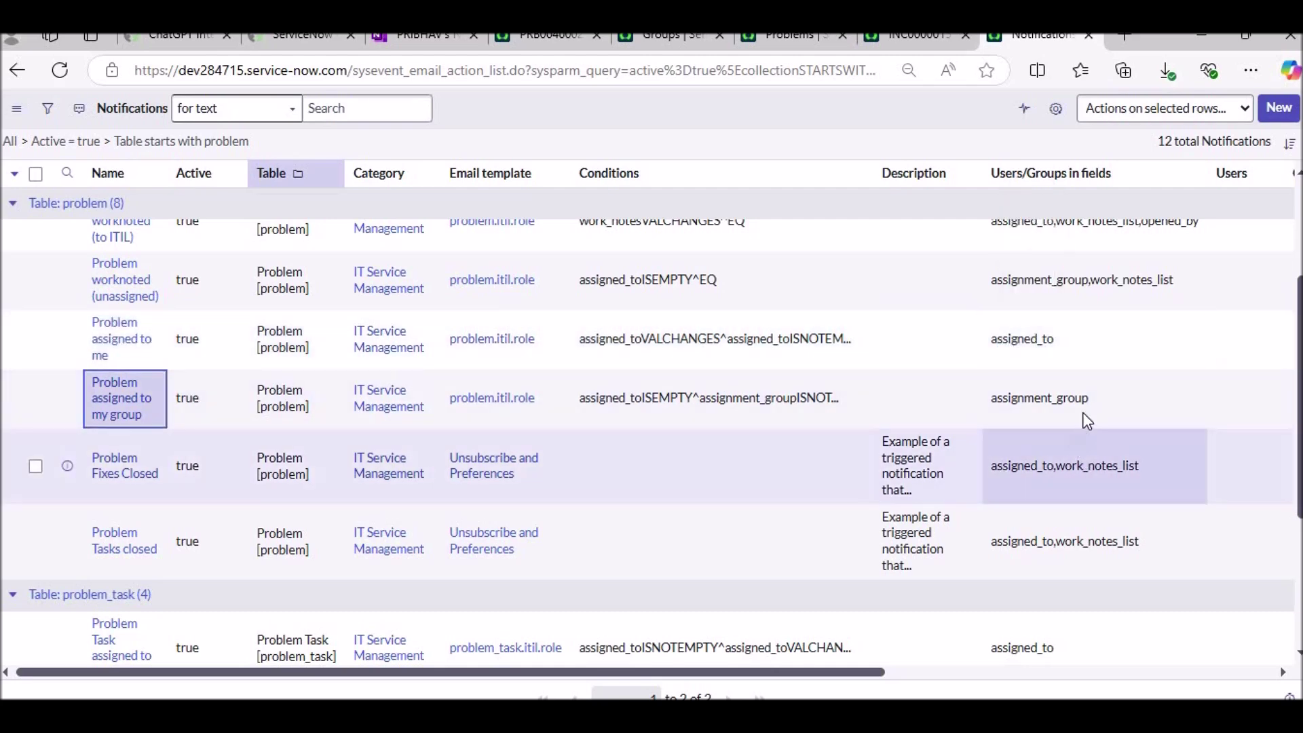
{"action": "left_click", "coordinate": [1083, 416]}
Examine the recipient fields of the "Problem Fixes Closed" and "Problem Tasks closed" notifications
{"action": "left_click", "coordinate": [162, 492]}
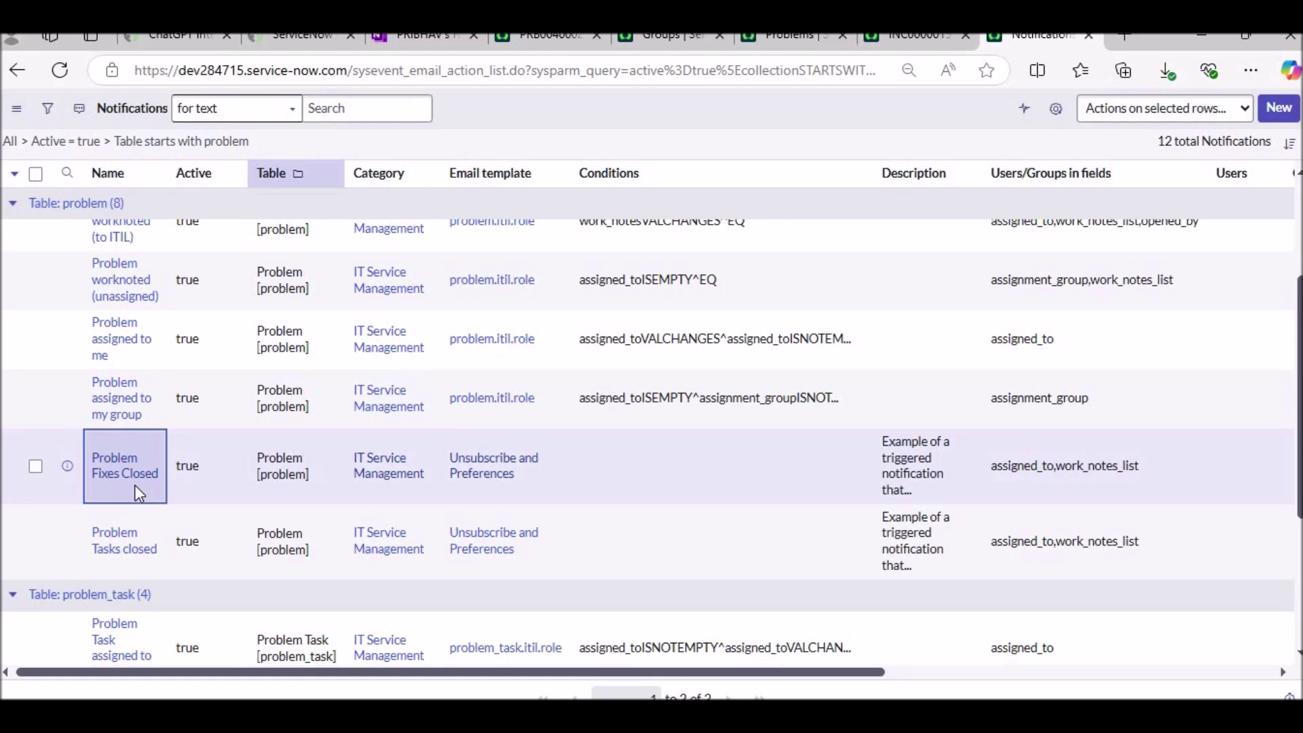
{"action": "left_click_drag", "start_coordinate": [1011, 466], "coordinate": [1130, 469]}
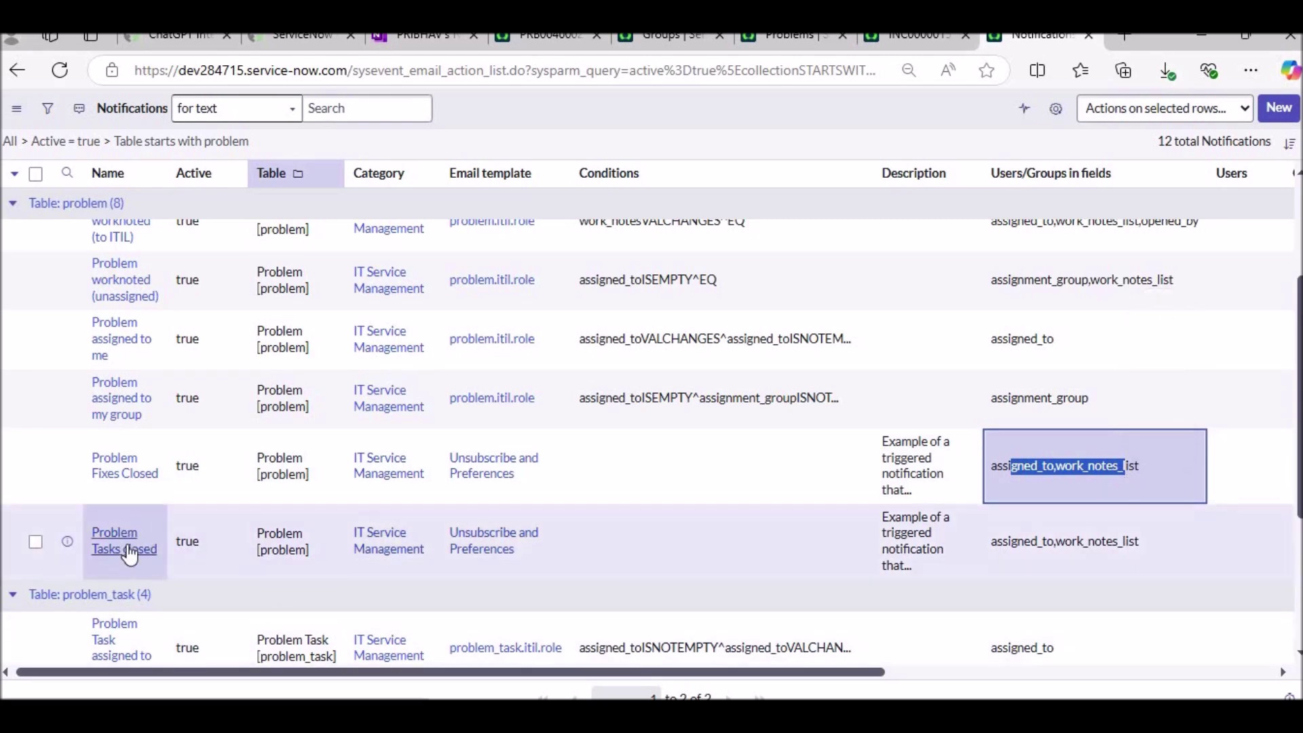
{"action": "scroll", "coordinate": [133, 553], "scroll_direction": "down", "scroll_amount": 2}
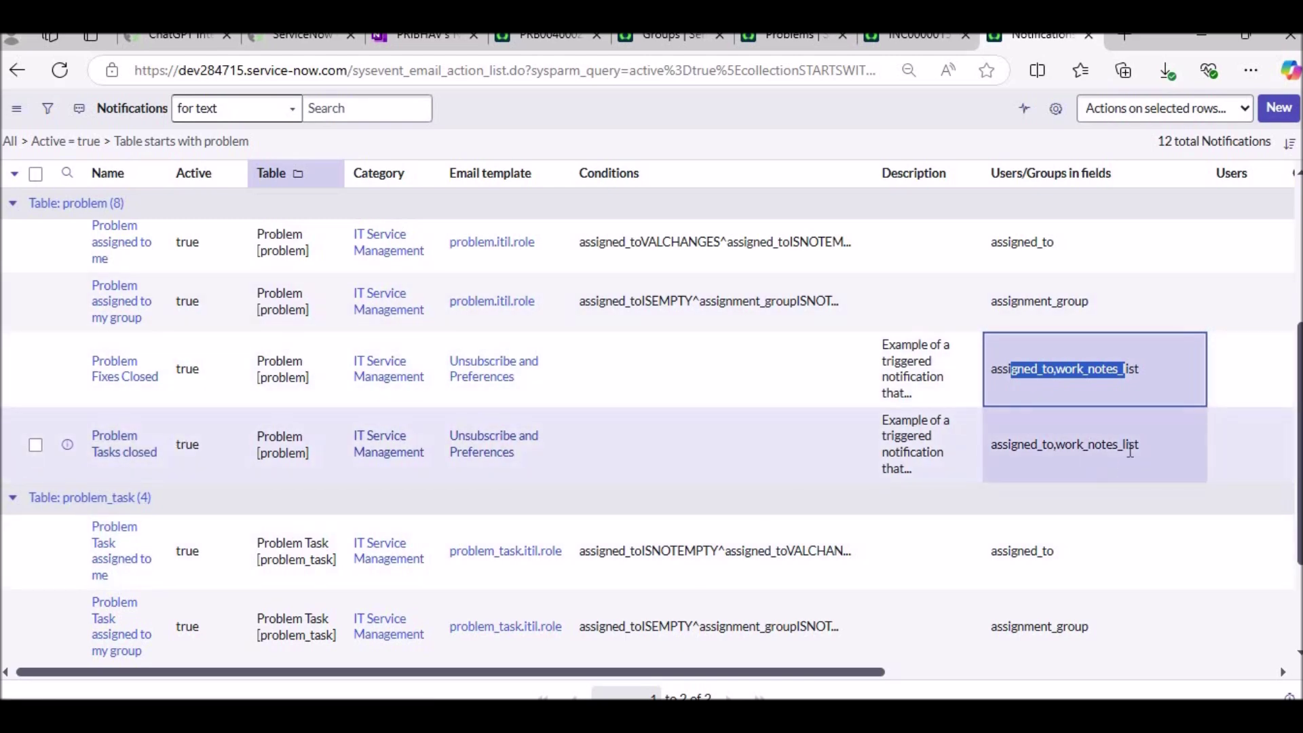
{"action": "left_click_drag", "start_coordinate": [1053, 445], "coordinate": [992, 455]}
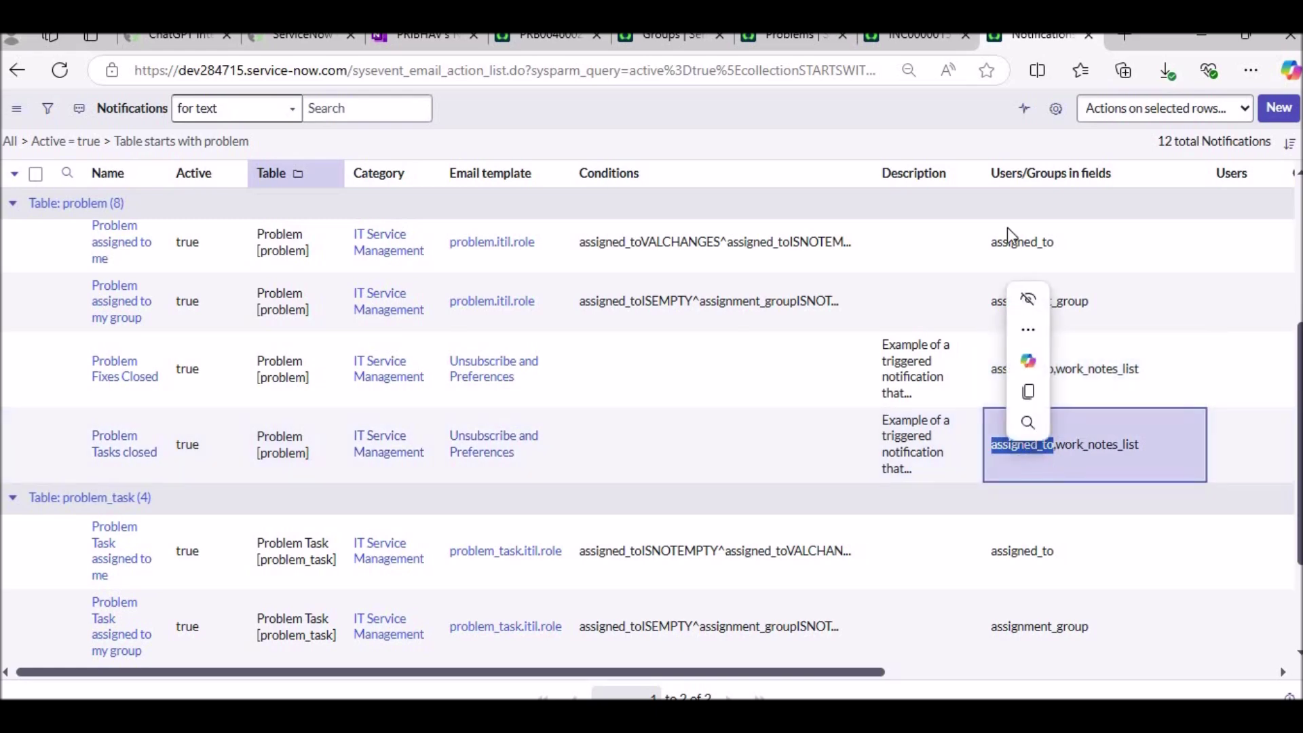
{"action": "left_click", "coordinate": [911, 134]}
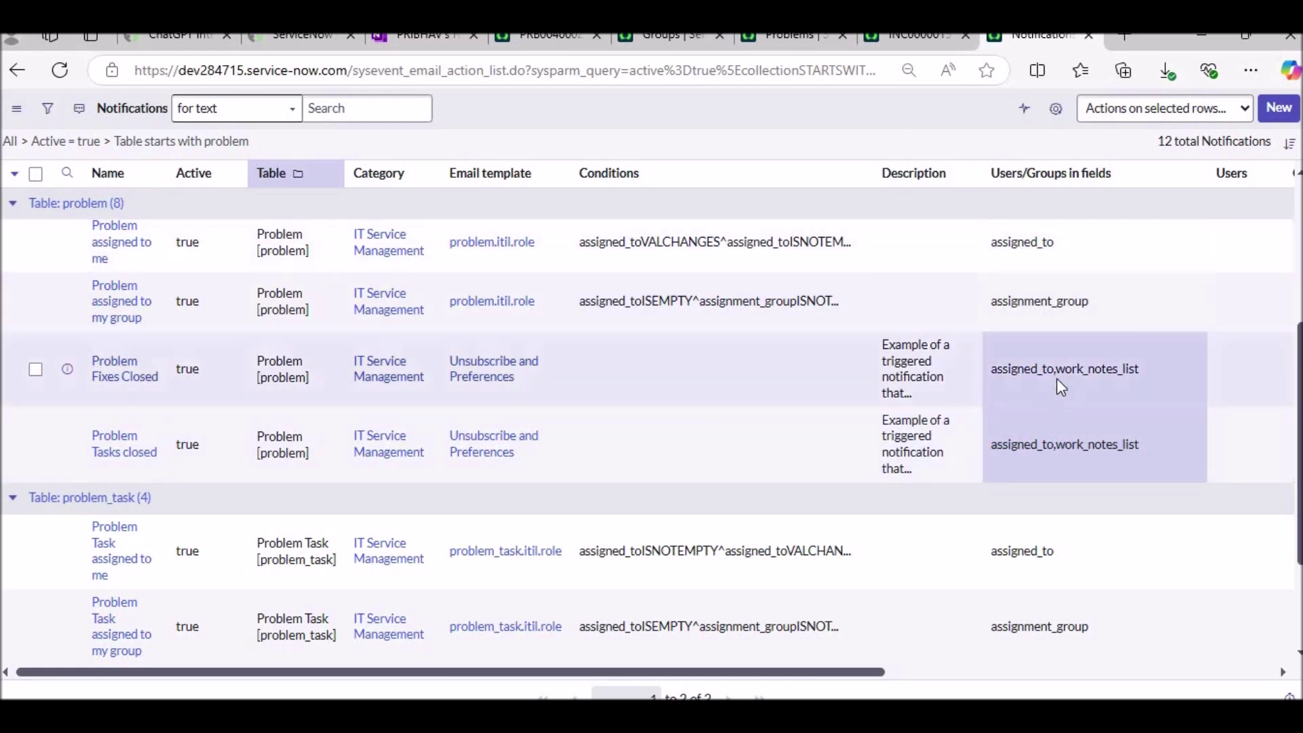
{"action": "left_click_drag", "start_coordinate": [1057, 374], "coordinate": [1031, 375]}
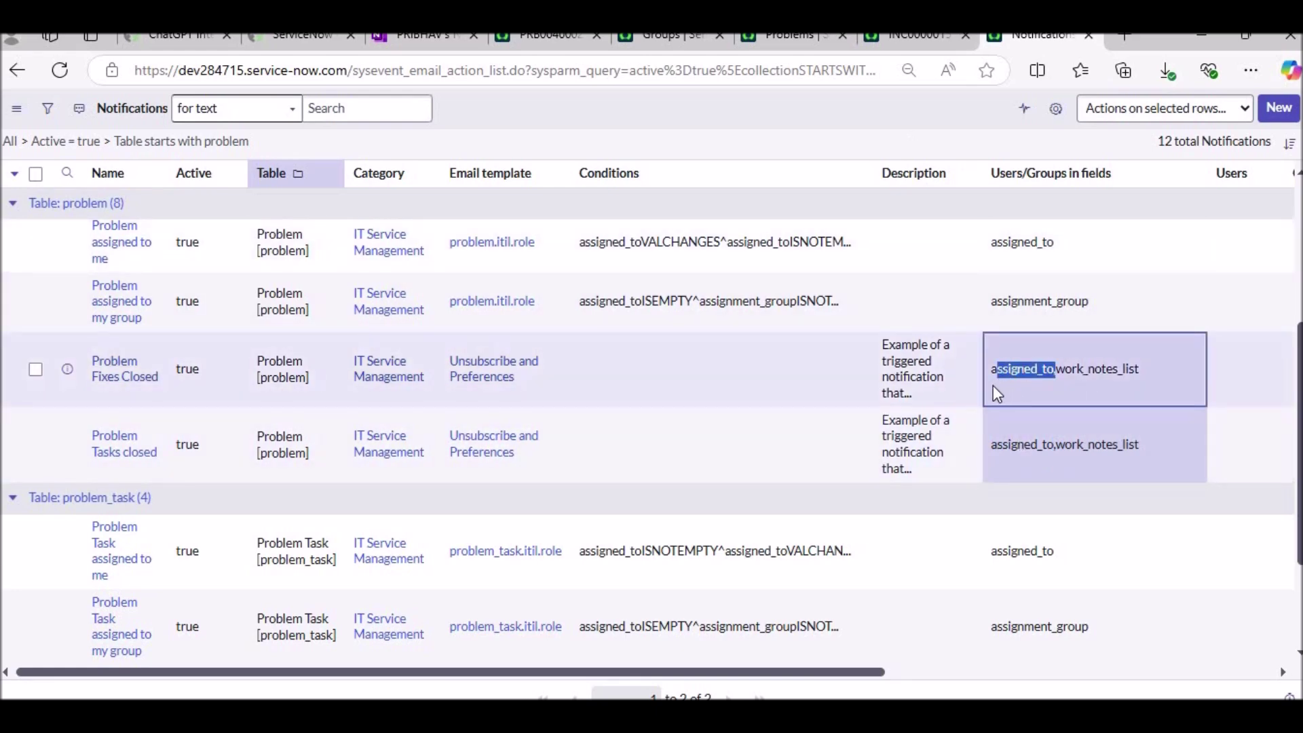
{"action": "left_click", "coordinate": [800, 144]}
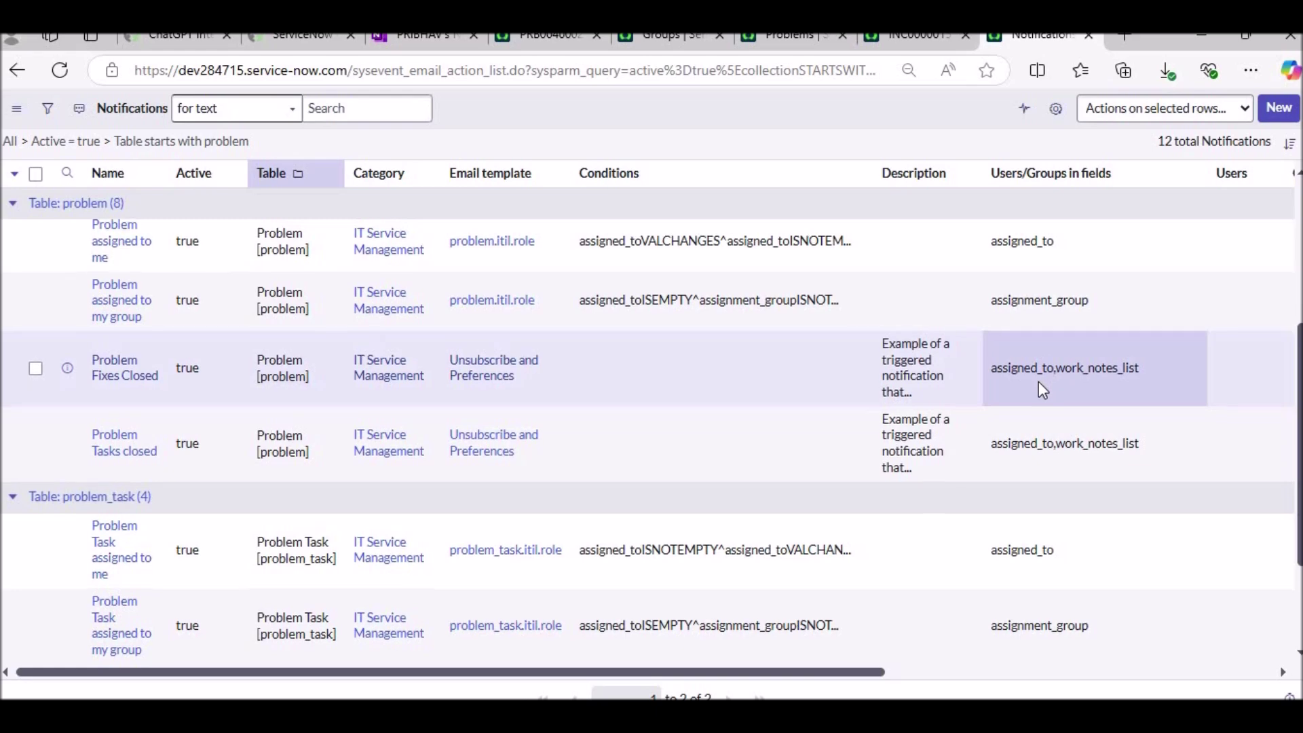
Check the recipients of the problem_task notifications, and switch to the Problem Management process overview slide in PowerPoint
{"action": "scroll", "coordinate": [1038, 381], "scroll_direction": "down", "scroll_amount": 3}
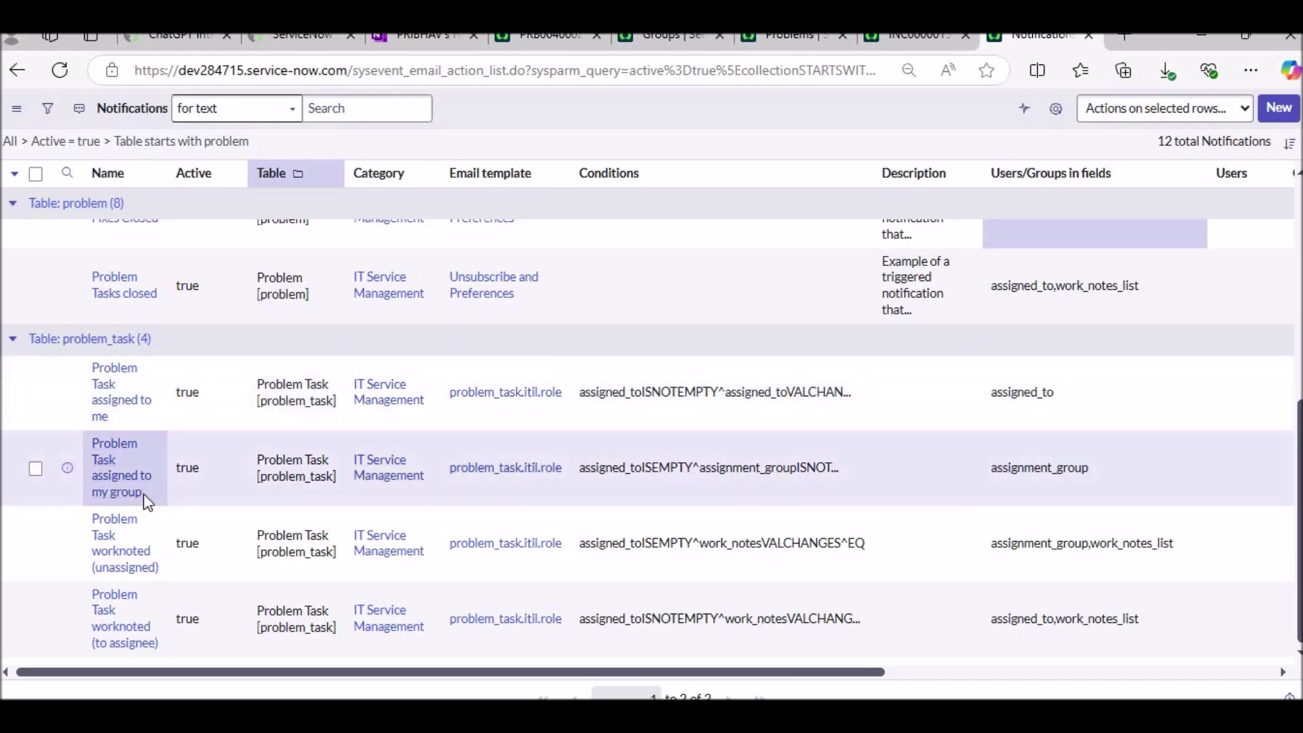
{"action": "left_click", "coordinate": [1096, 483]}
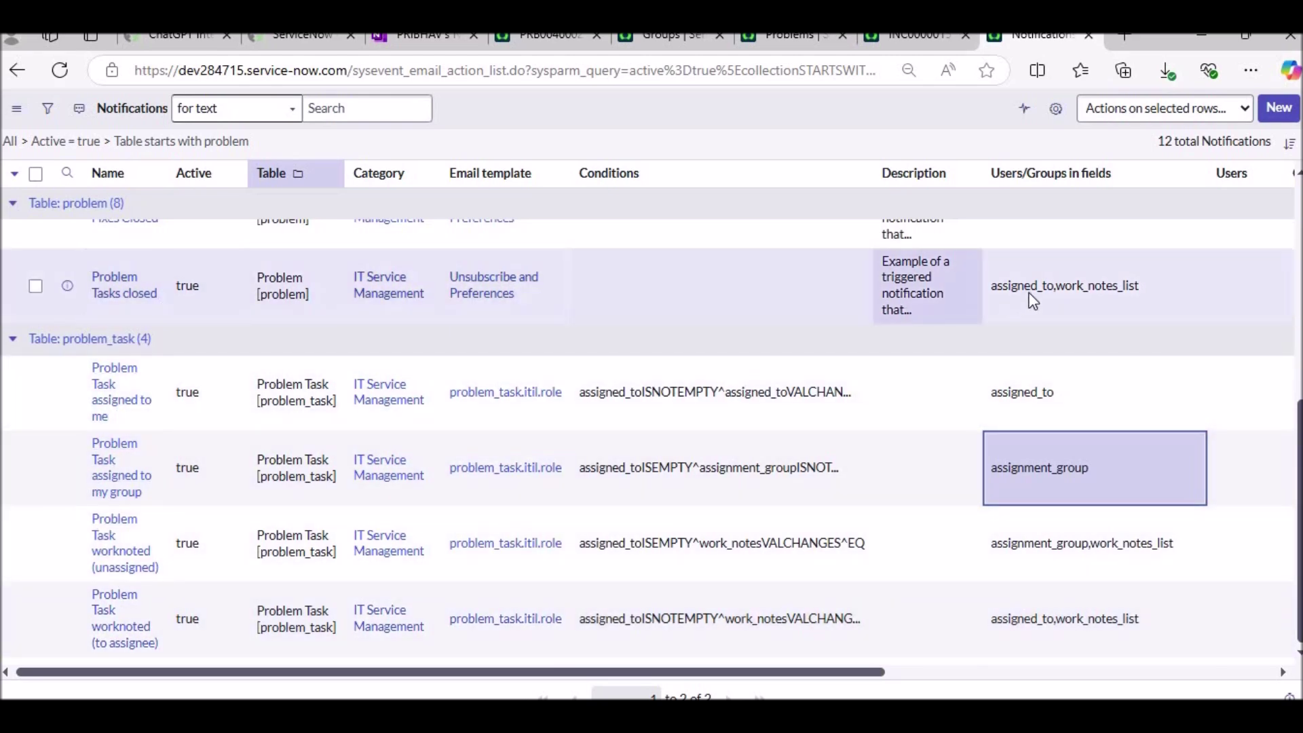
{"action": "scroll", "coordinate": [1052, 303], "scroll_direction": "up", "scroll_amount": 3}
{"action": "scroll", "coordinate": [1049, 326], "scroll_direction": "up", "scroll_amount": 3}
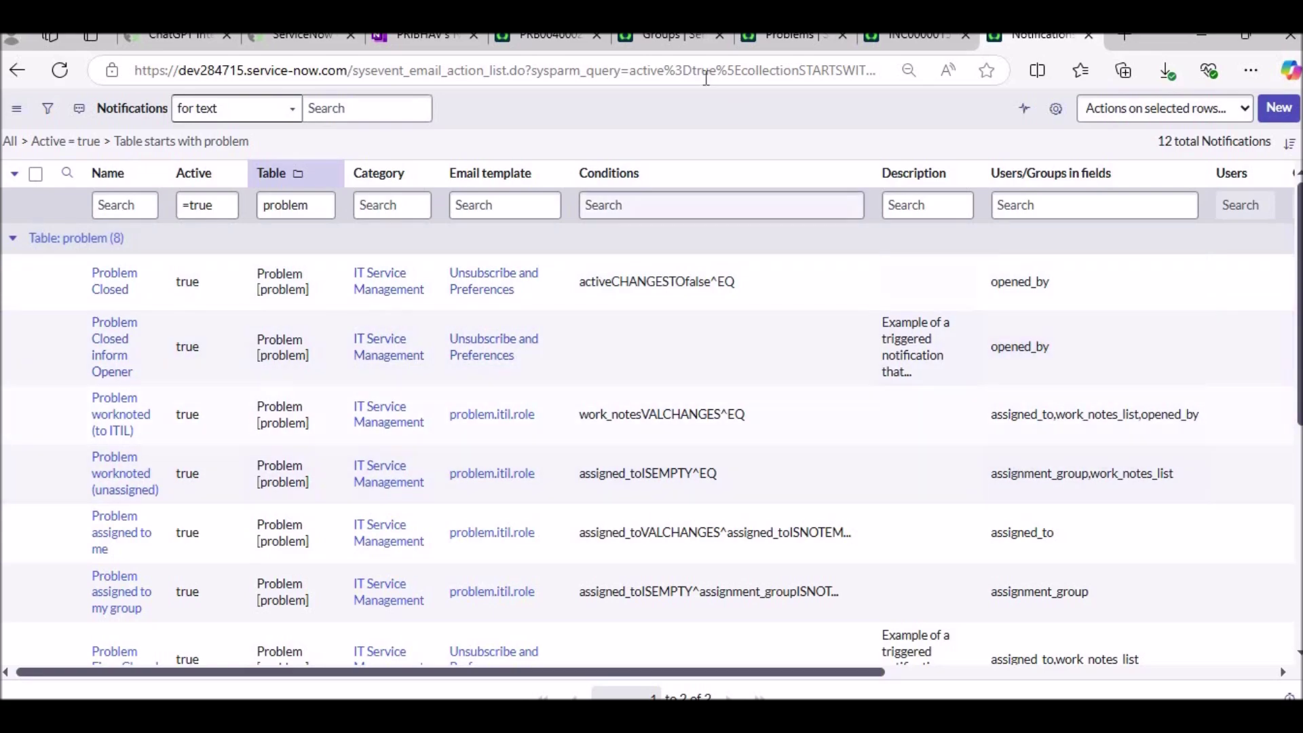
{"action": "key", "text": "alt+Tab"}
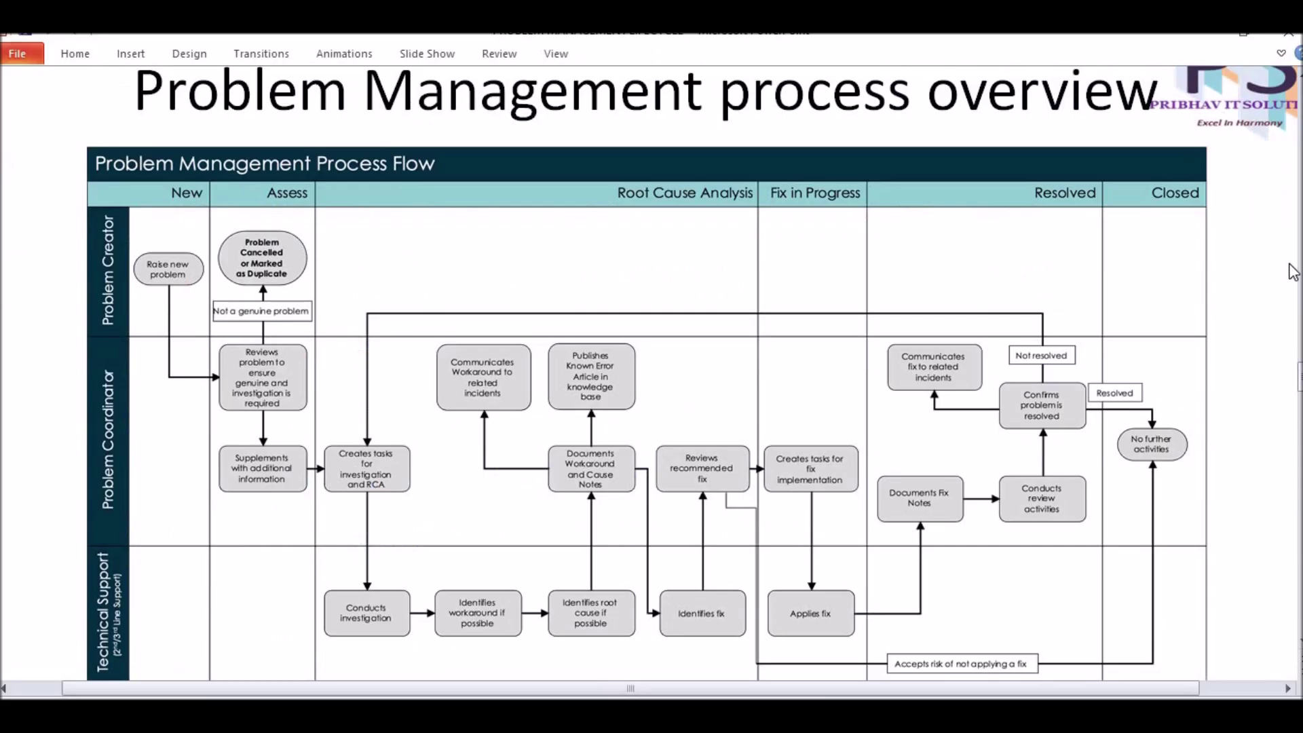